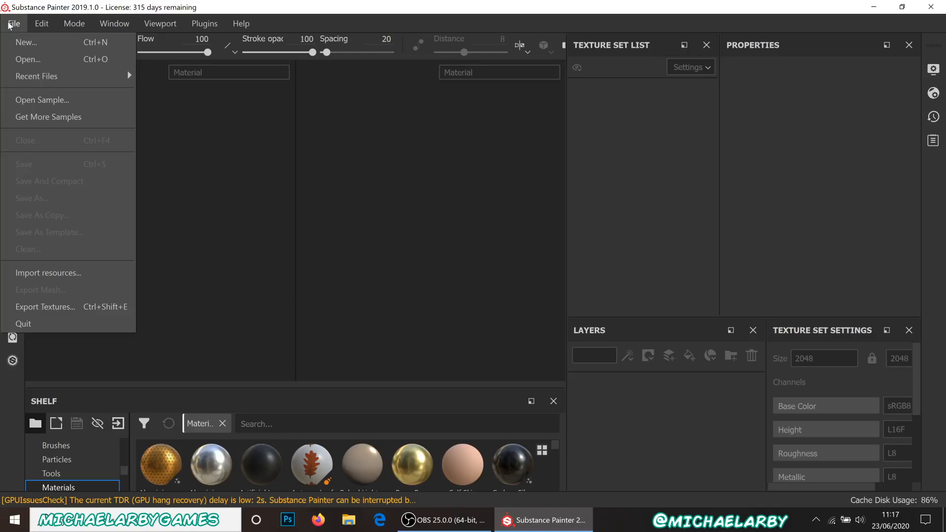
# Create a new PBR - Metallic Roughness project from the prop_barrier.FBX mesh with a document resolution of 2048
pyautogui.click(22, 42)
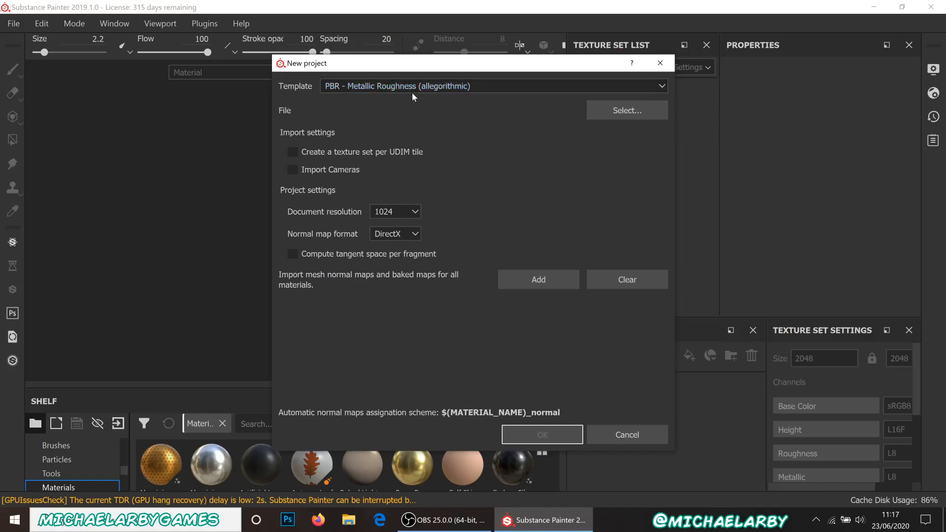
pyautogui.click(608, 114)
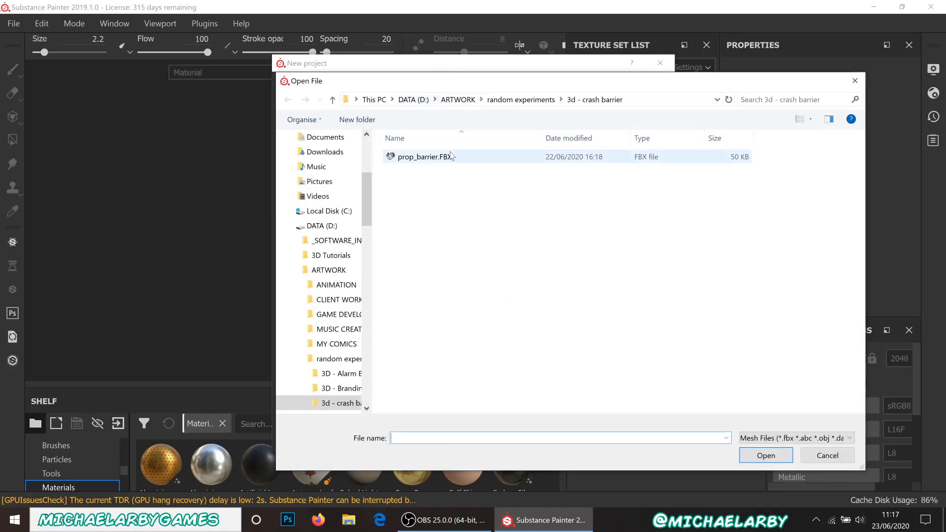
pyautogui.doubleClick(422, 158)
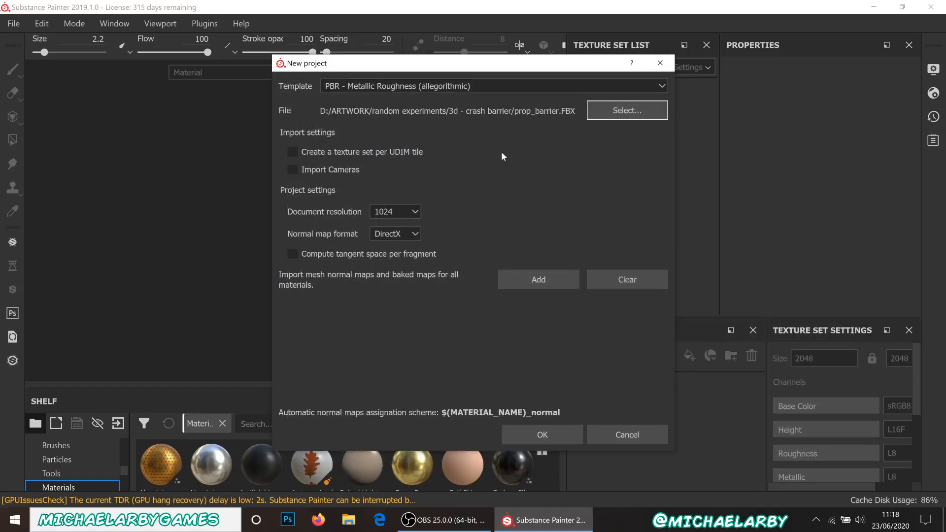
pyautogui.click(384, 212)
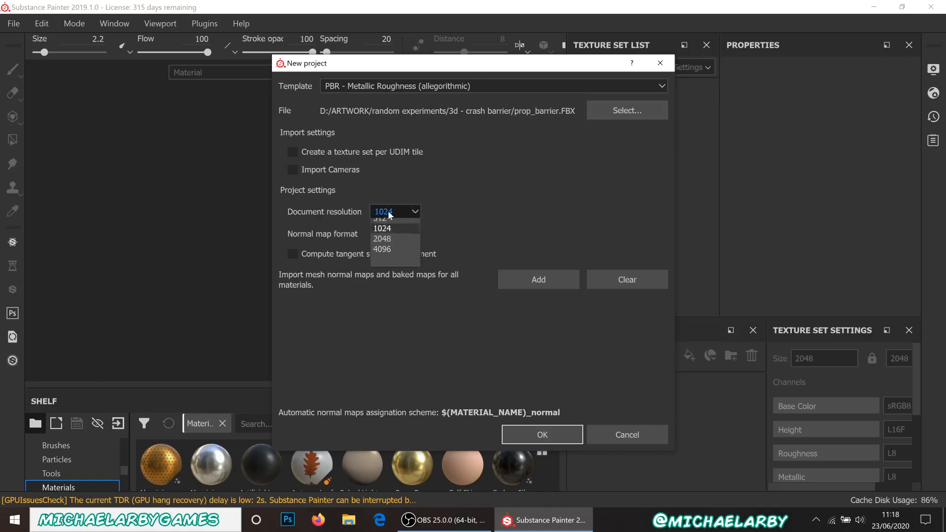
pyautogui.click(385, 265)
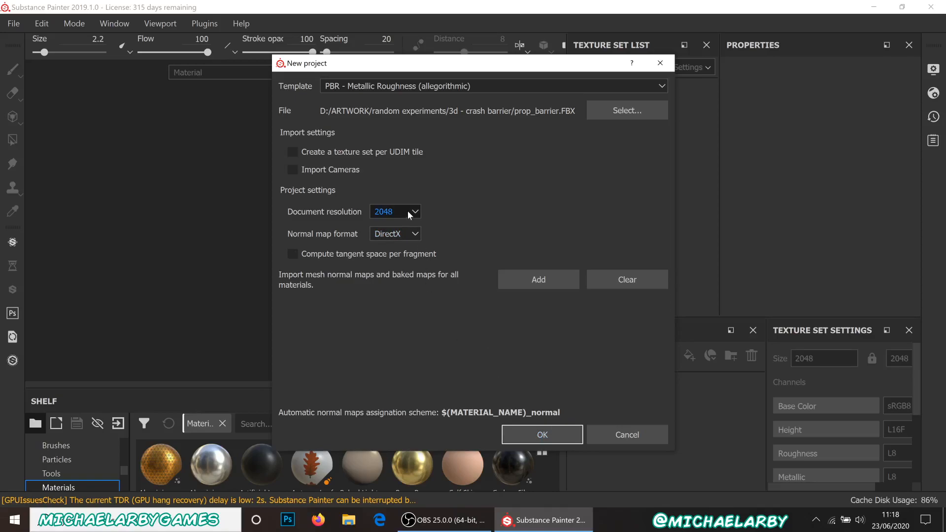
pyautogui.click(527, 434)
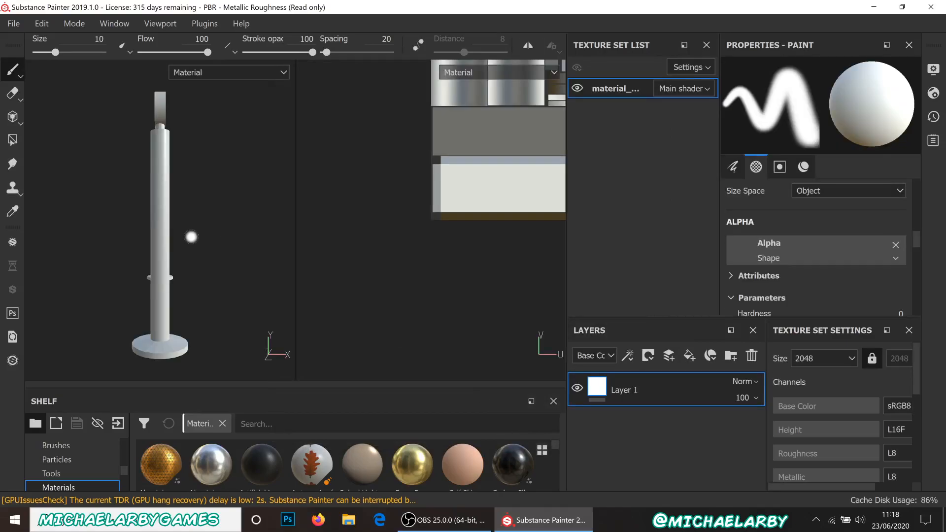
# Examine the whole imported barrier mesh and its full UV layout
pyautogui.keyDown('alt'); pyautogui.moveTo(209, 276); pyautogui.dragTo(127, 275); pyautogui.keyUp('alt')
pyautogui.scroll(-2, 238, 257)
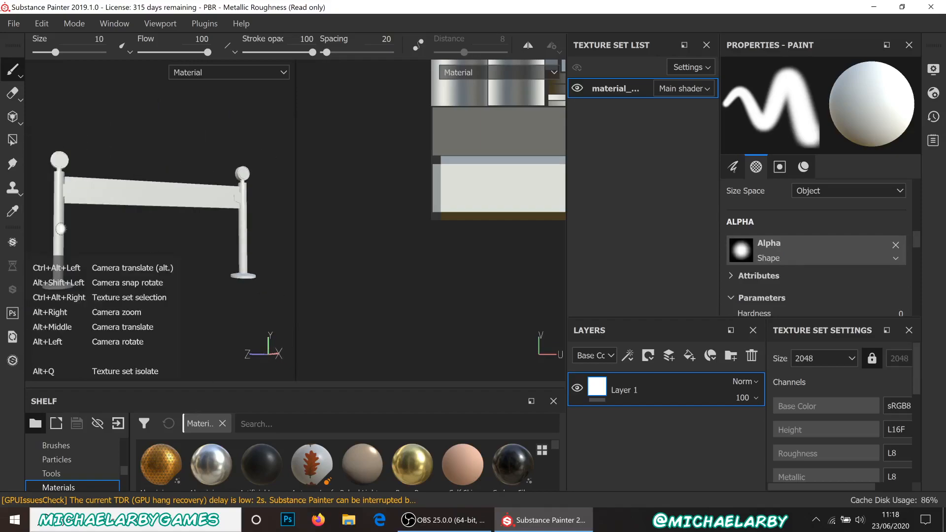
pyautogui.scroll(-3, 414, 244)
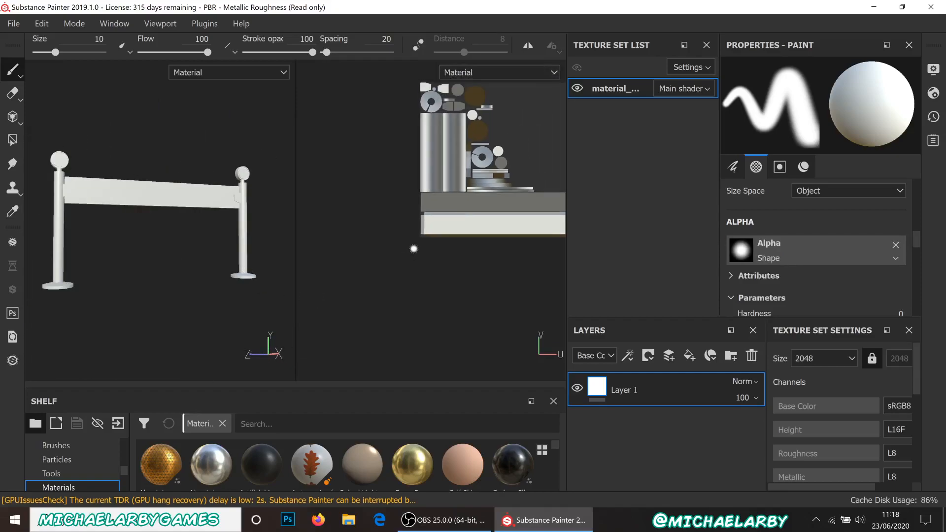
pyautogui.scroll(-2, 413, 247)
pyautogui.scroll(3, 512, 145)
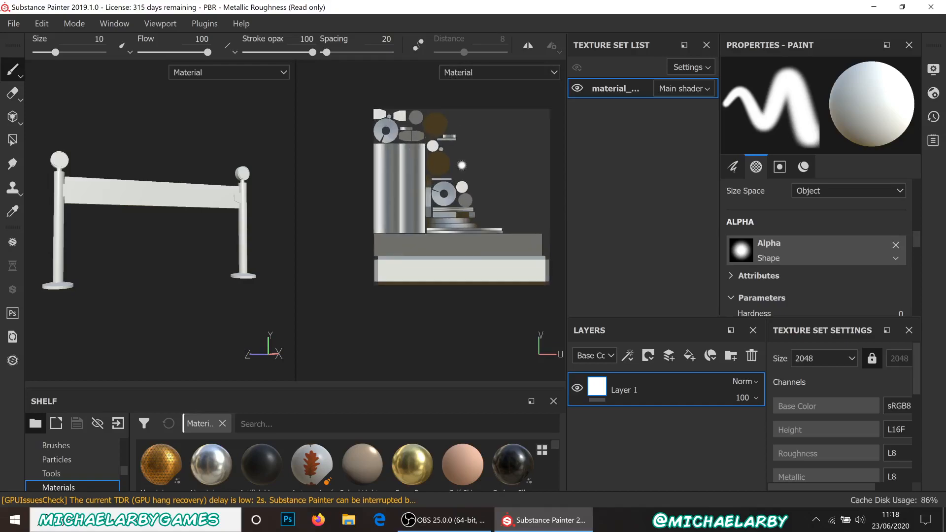
pyautogui.scroll(2, 92, 192)
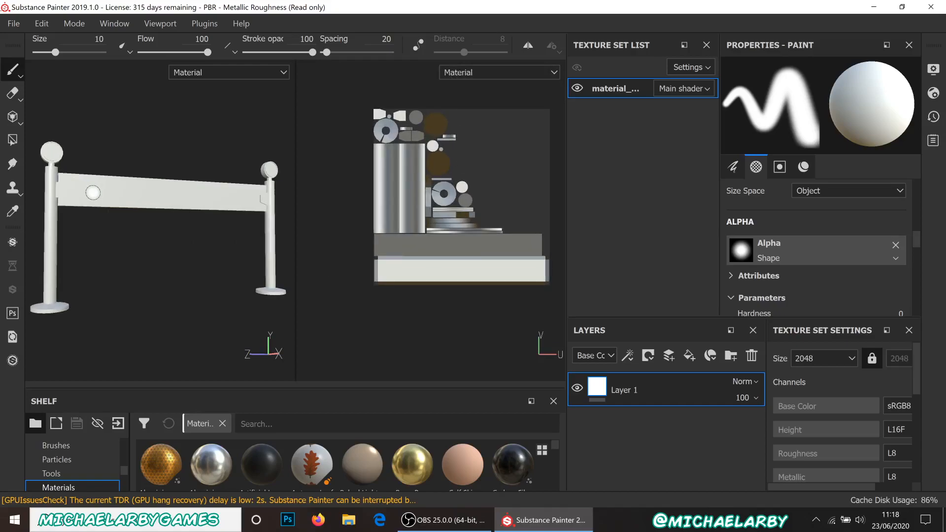
pyautogui.scroll(-1, 92, 192)
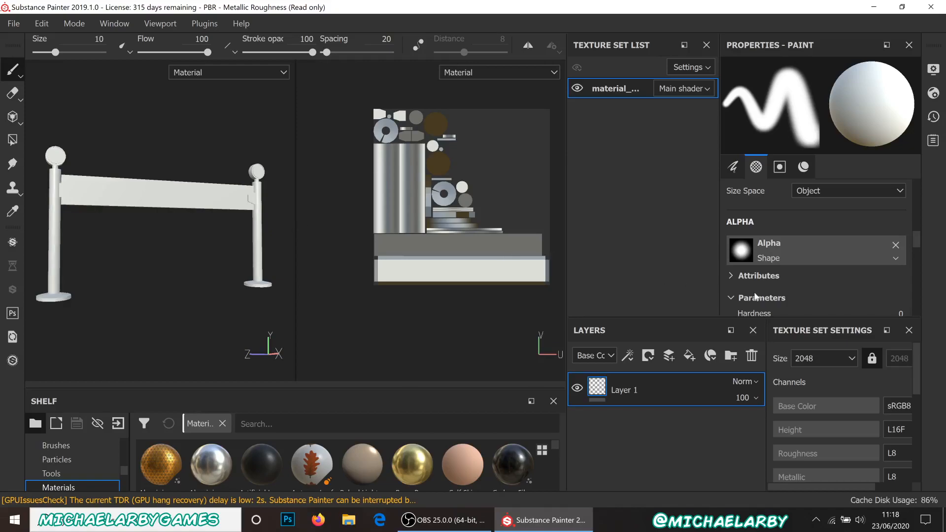
# Bake all mesh maps for material_barrier, using the low poly mesh as the high poly mesh
pyautogui.scroll(-1, 793, 265)
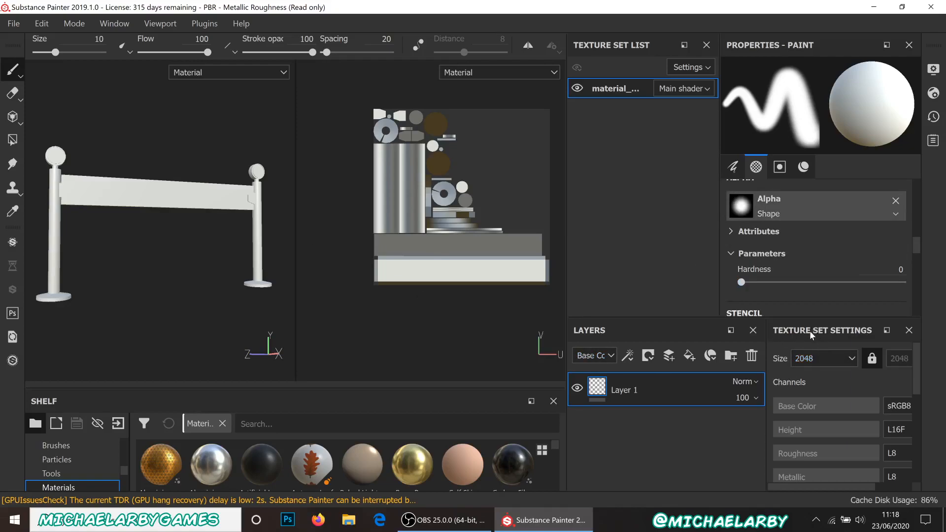
pyautogui.scroll(-3, 837, 388)
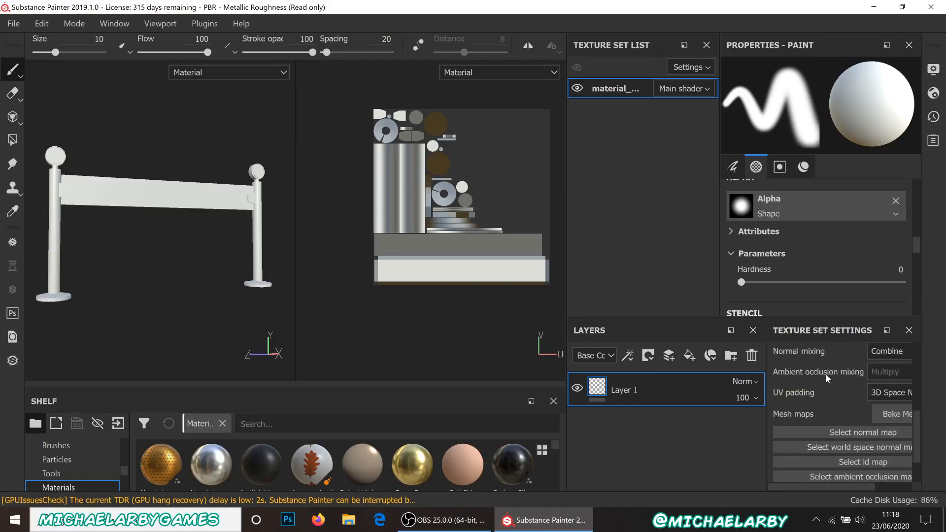
pyautogui.scroll(1, 826, 377)
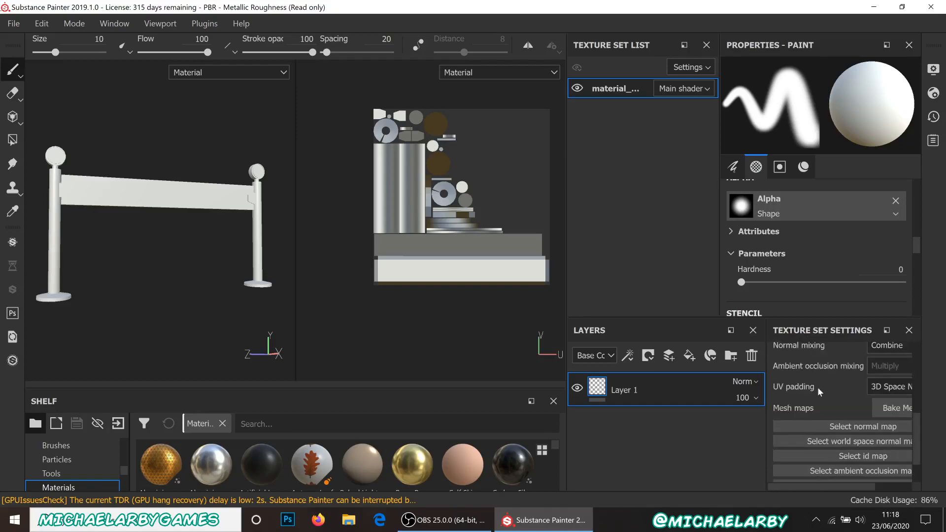
pyautogui.scroll(-1, 820, 385)
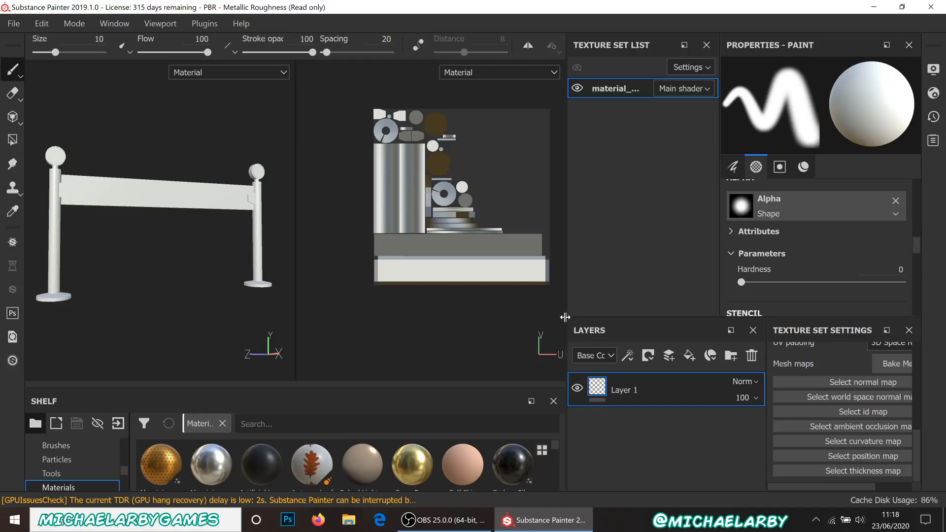
pyautogui.moveTo(542, 319); pyautogui.dragTo(491, 323)
pyautogui.scroll(1, 870, 372)
pyautogui.scroll(-1, 870, 373)
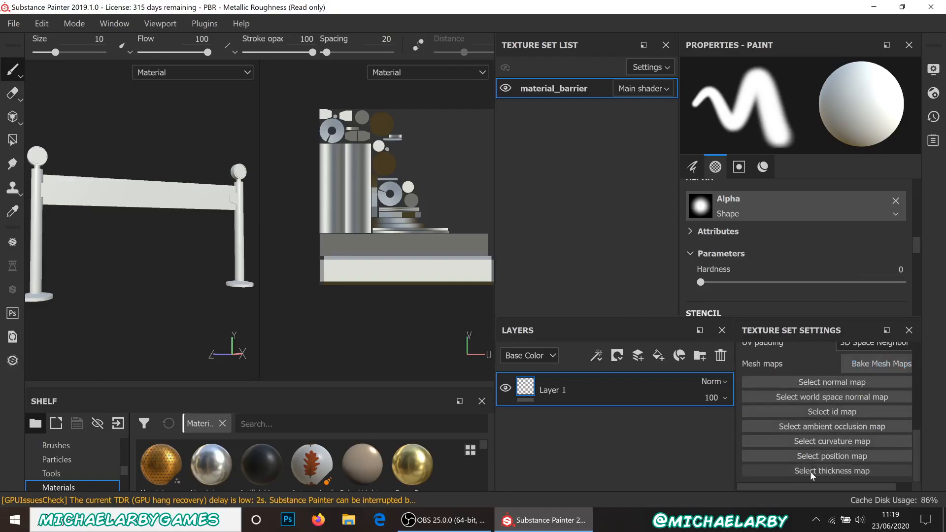
pyautogui.click(864, 368)
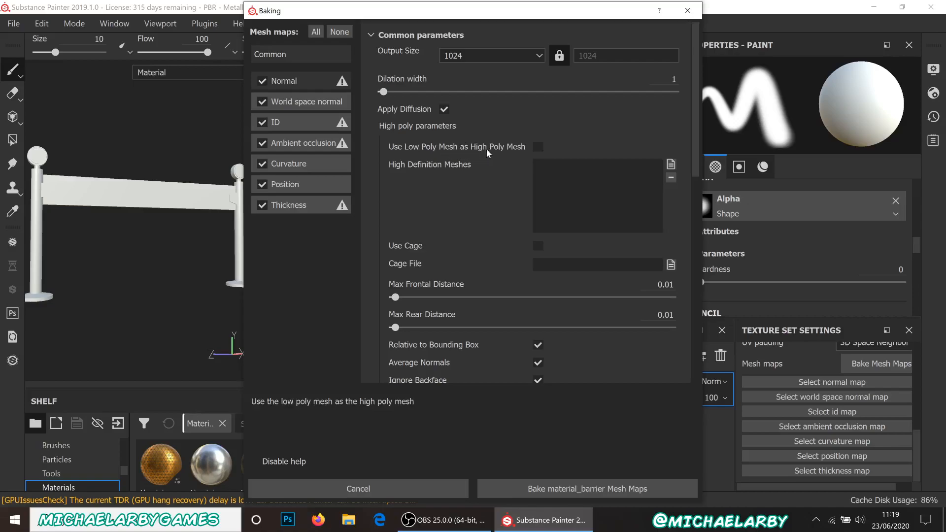
pyautogui.click(537, 147)
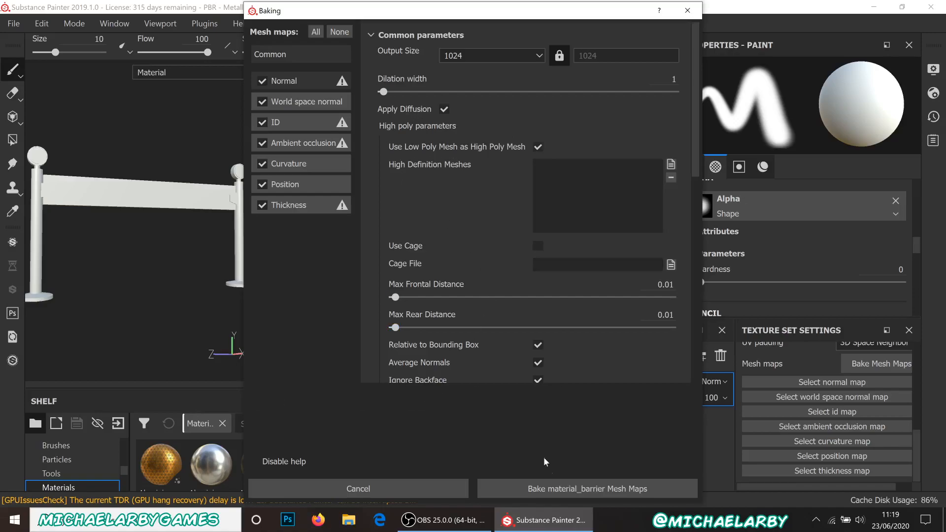
pyautogui.click(572, 492)
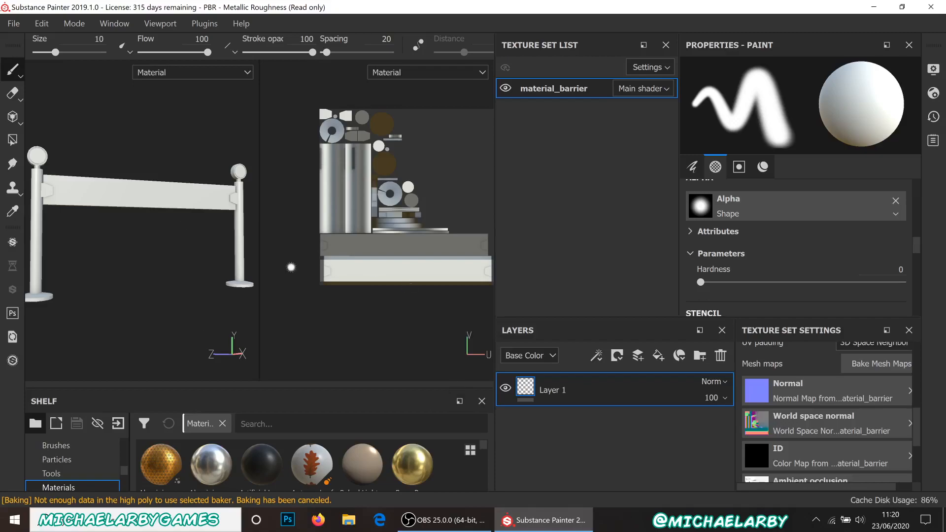
# Examine the barrier with its baked shading and review the baked mesh maps in the texture set settings
pyautogui.moveTo(111, 250)
pyautogui.keyDown('alt'); pyautogui.mouseDown()
pyautogui.moveTo(131, 250)
pyautogui.moveTo(114, 244)
pyautogui.mouseUp(); pyautogui.keyUp('alt')
pyautogui.keyDown('alt'); pyautogui.moveTo(119, 242); pyautogui.dragTo(143, 244, button='middle'); pyautogui.keyUp('alt')
pyautogui.scroll(2, 143, 244)
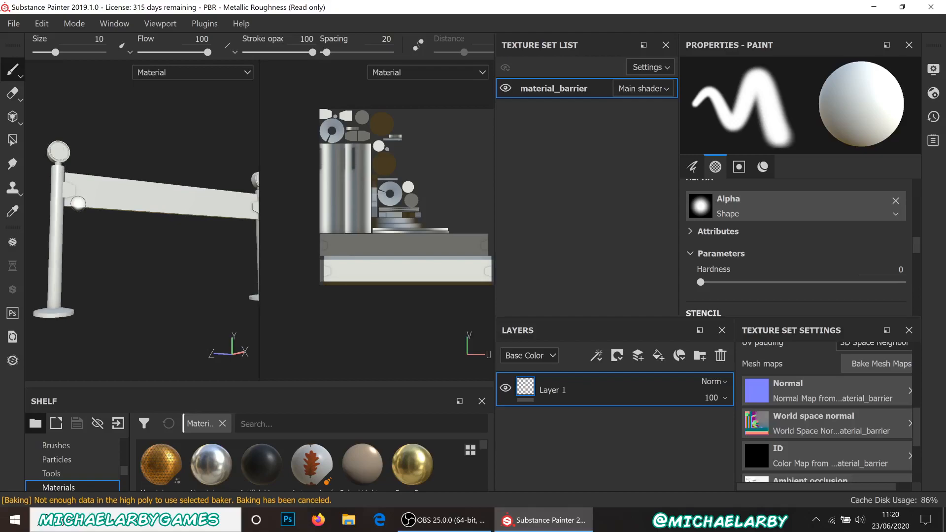
pyautogui.keyDown('alt'); pyautogui.moveTo(105, 245); pyautogui.dragTo(139, 254, button='middle'); pyautogui.keyUp('alt')
pyautogui.keyDown('alt'); pyautogui.moveTo(154, 254); pyautogui.dragTo(103, 279); pyautogui.keyUp('alt')
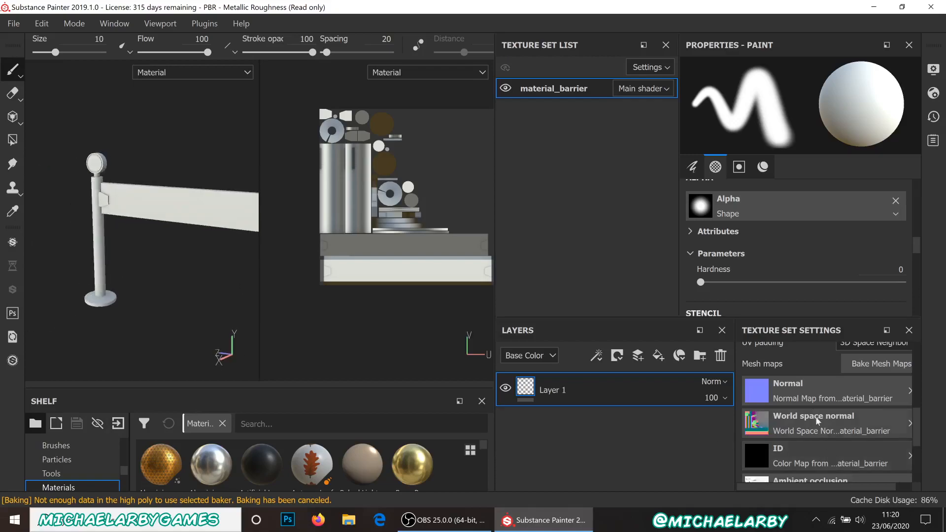
pyautogui.scroll(-3, 806, 401)
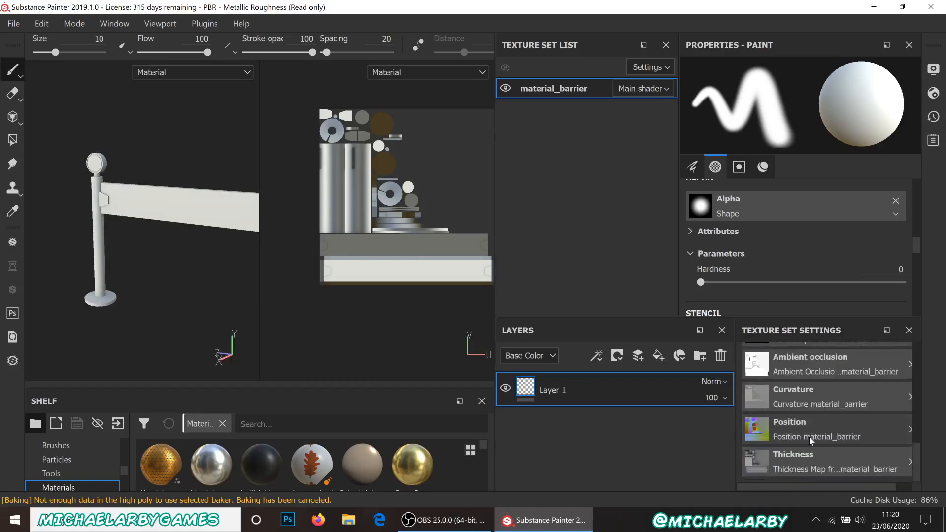
pyautogui.scroll(1, 808, 405)
pyautogui.scroll(3, 807, 403)
pyautogui.scroll(-1, 816, 390)
pyautogui.scroll(-1, 815, 395)
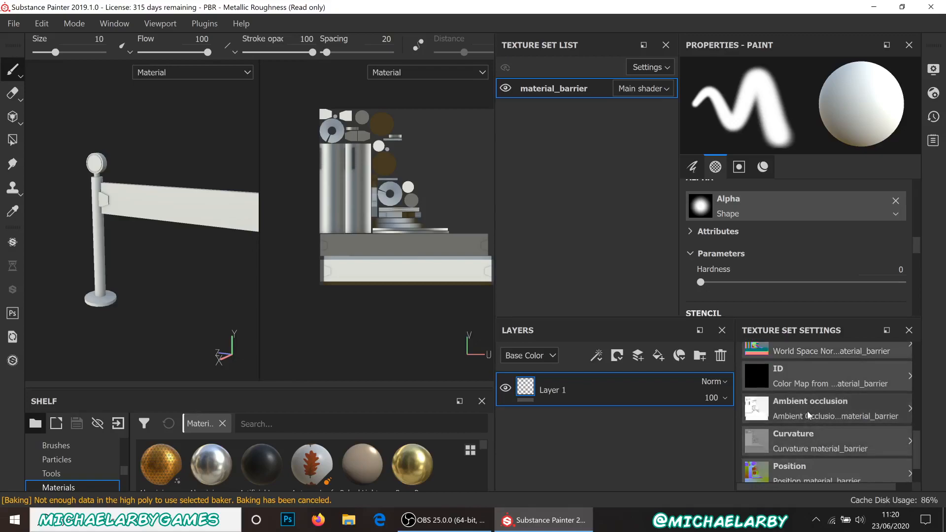
# Inspect the baked shading up close where the post, bracket and barrier board meet
pyautogui.scroll(5, 42, 168)
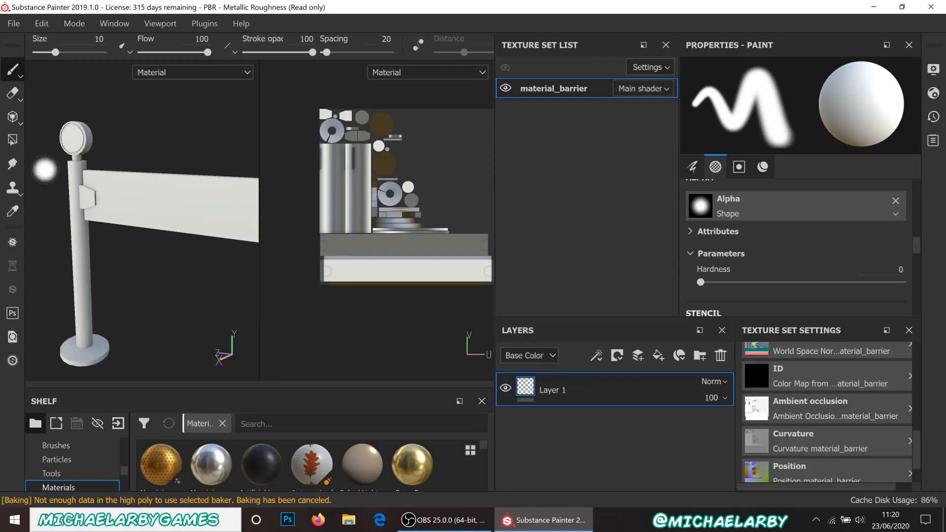
pyautogui.scroll(3, 43, 165)
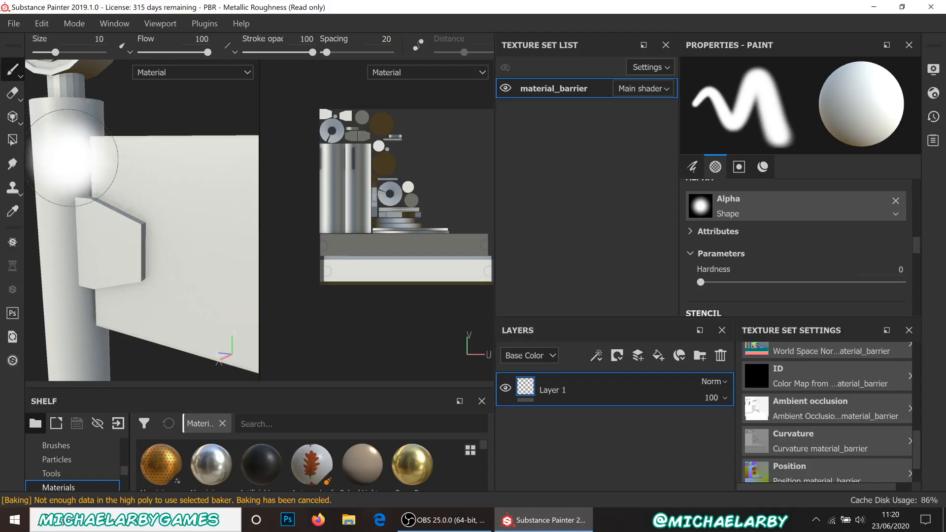
pyautogui.scroll(-3, 121, 216)
pyautogui.keyDown('alt'); pyautogui.moveTo(140, 167); pyautogui.dragTo(197, 169); pyautogui.keyUp('alt')
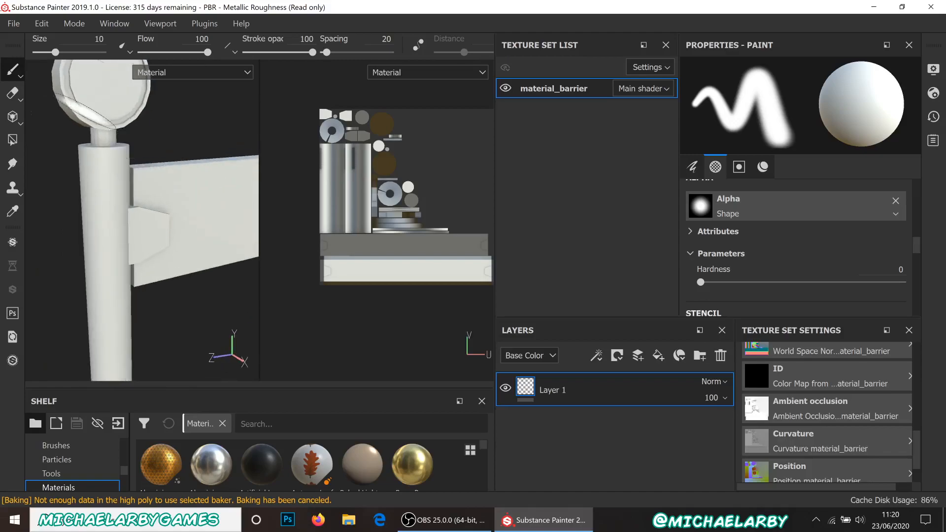
pyautogui.scroll(3, 86, 112)
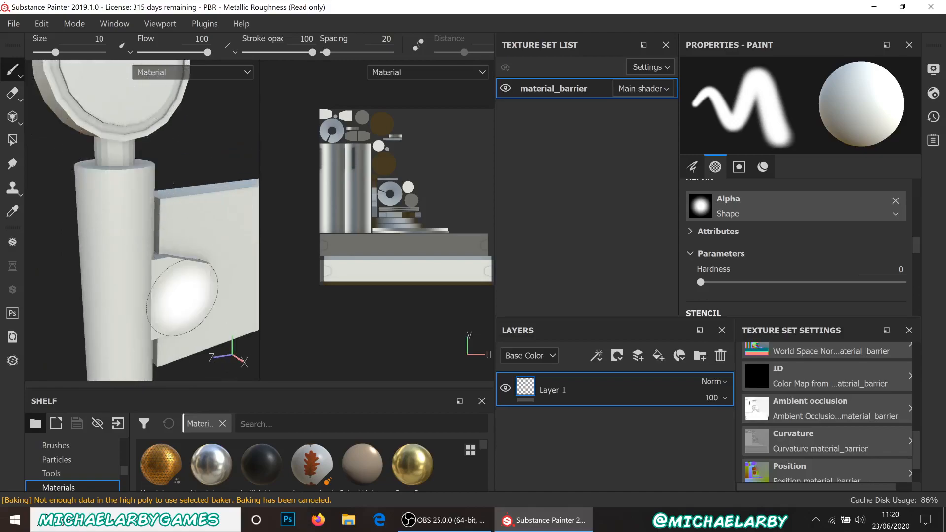
pyautogui.scroll(-3, 182, 294)
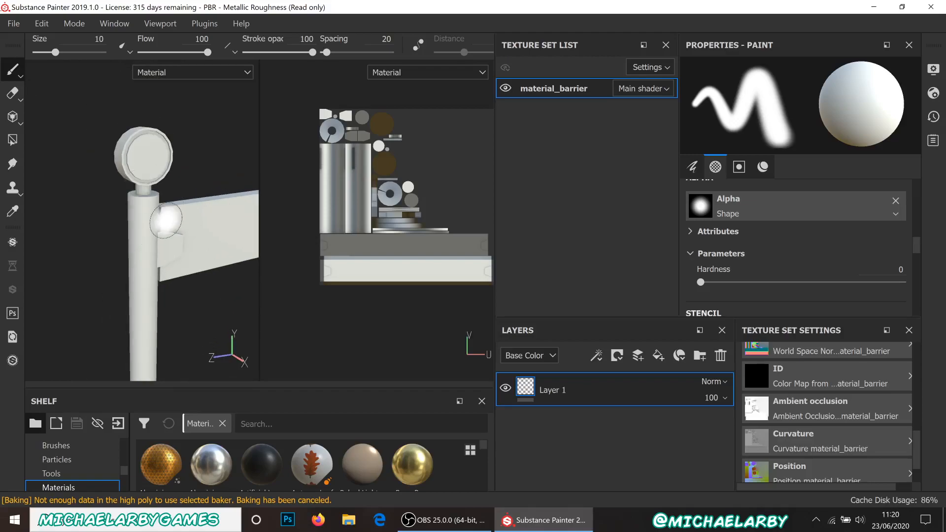
pyautogui.scroll(-2, 172, 236)
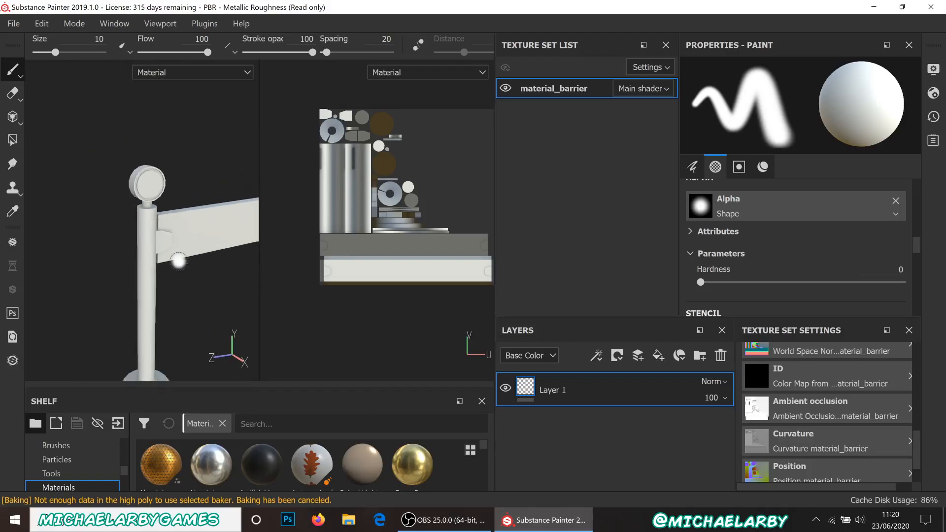
# Rearrange the workspace to give the 3D viewport more width and the shelf more height
pyautogui.moveTo(491, 290); pyautogui.dragTo(715, 293)
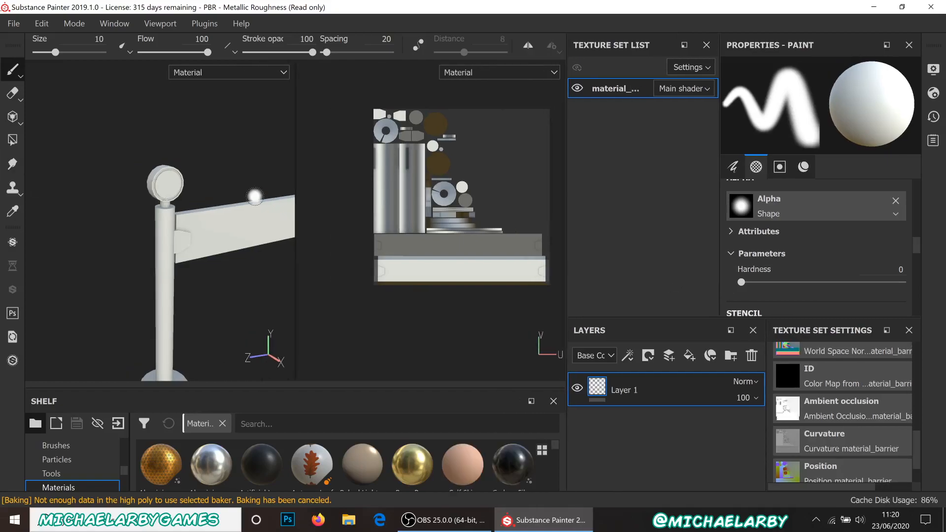
pyautogui.moveTo(294, 251); pyautogui.dragTo(359, 256)
pyautogui.scroll(-5, 197, 202)
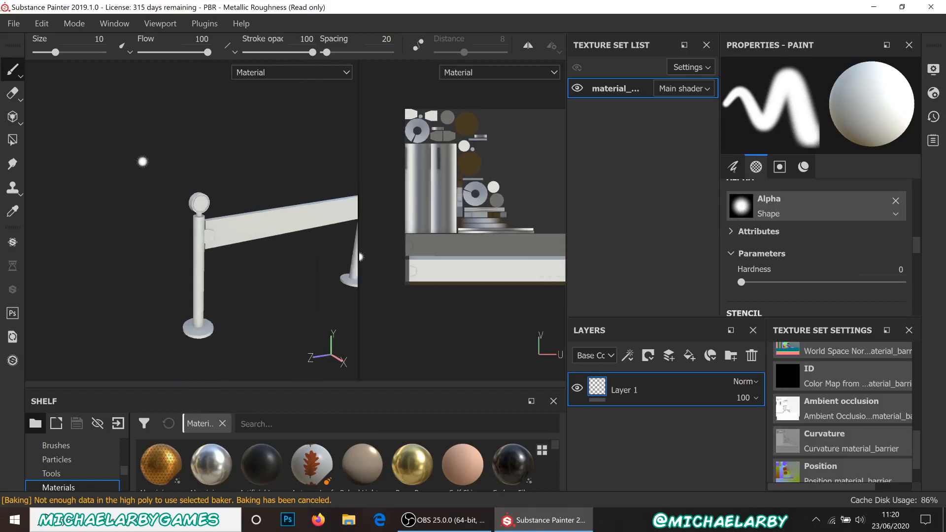
pyautogui.scroll(5, 298, 232)
pyautogui.scroll(-2, 253, 280)
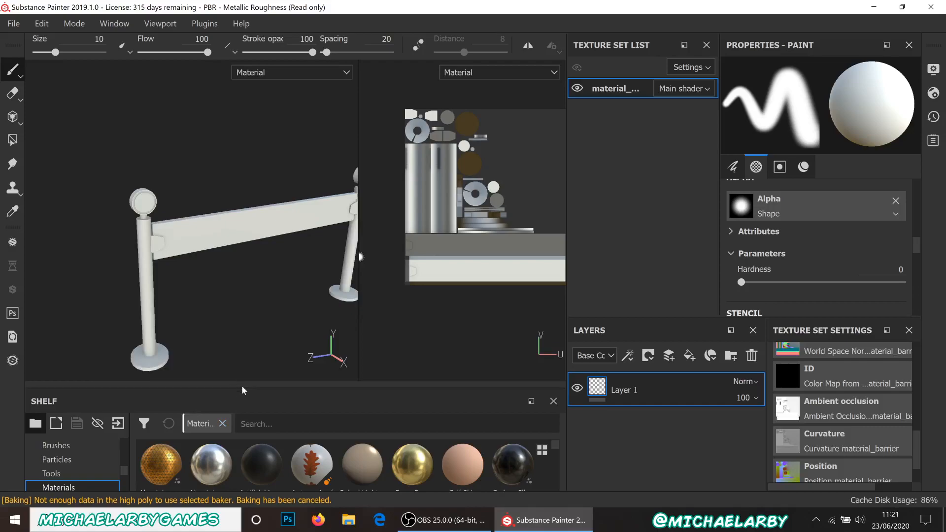
pyautogui.moveTo(241, 387); pyautogui.dragTo(242, 288)
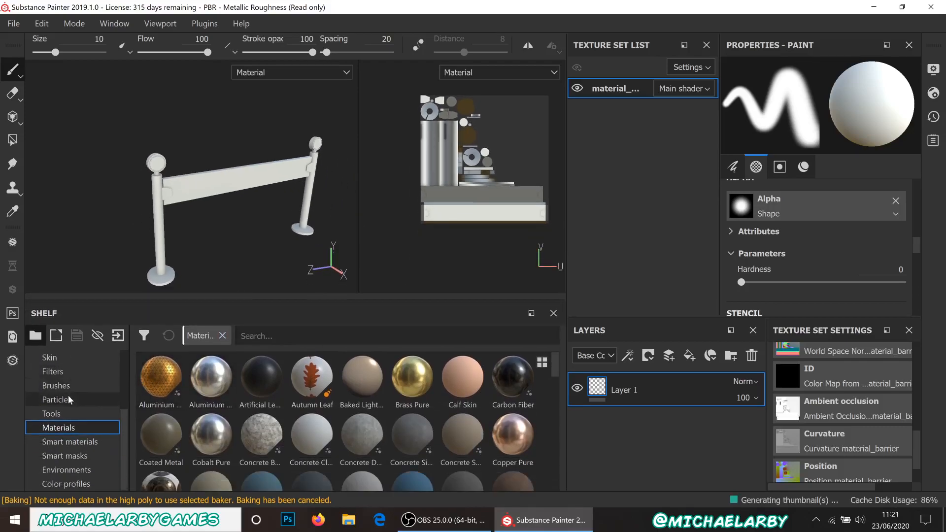
# Search the smart materials for PLASTIC and apply Plastic Matte to the whole barrier
pyautogui.click(73, 439)
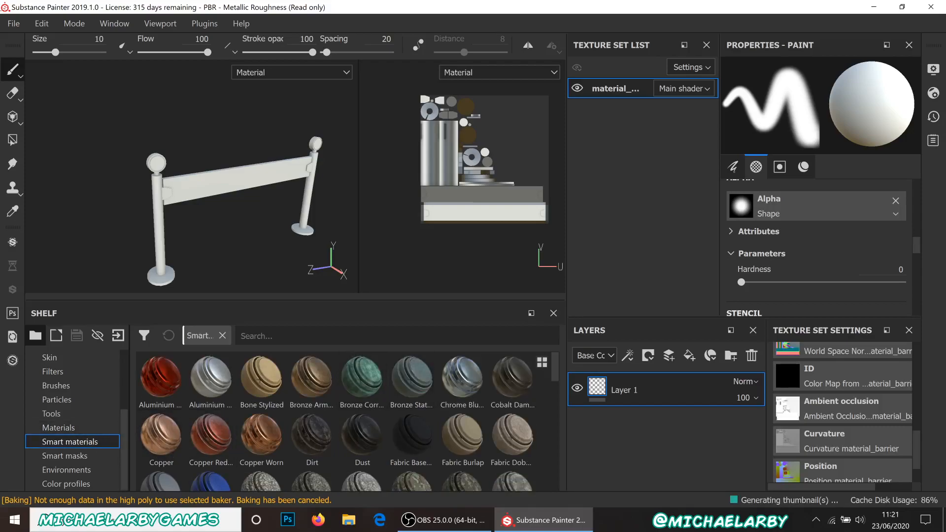
pyautogui.click(397, 335)
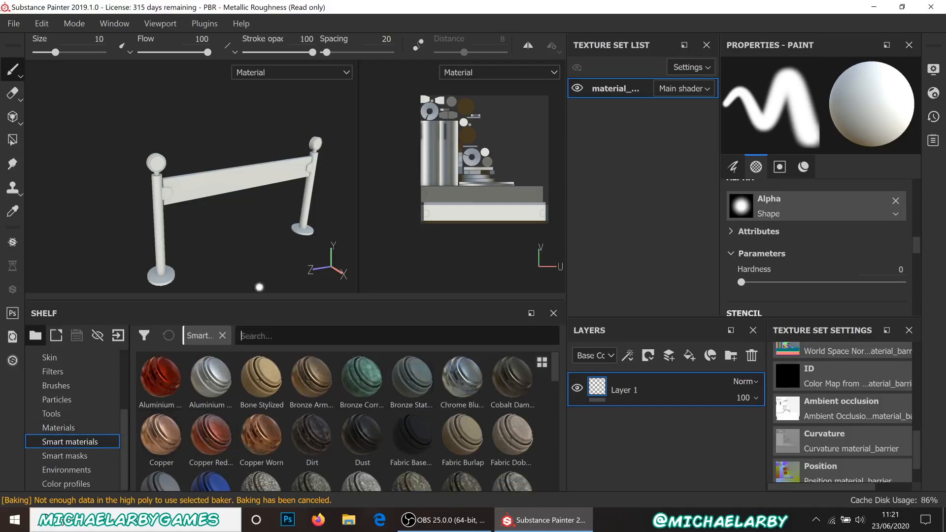
pyautogui.write('PLASTIC')
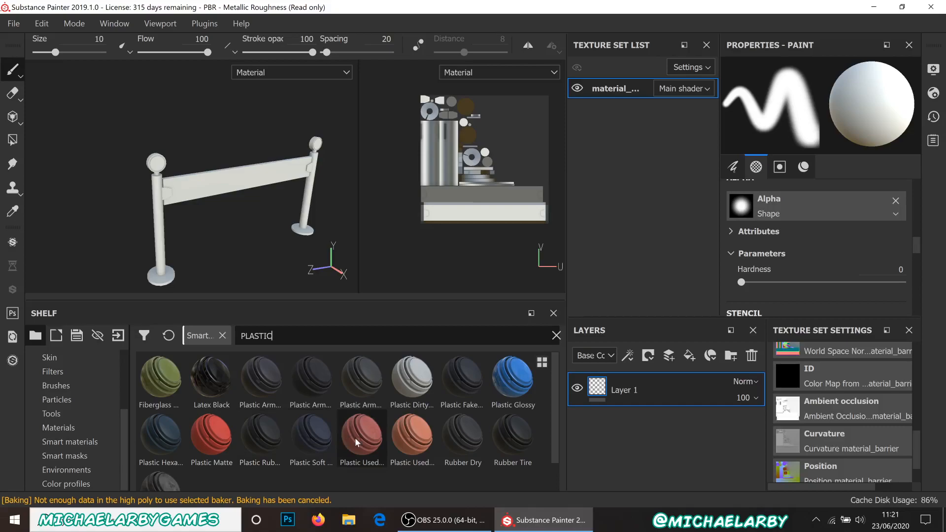
pyautogui.moveTo(355, 437)
pyautogui.moveTo(407, 447)
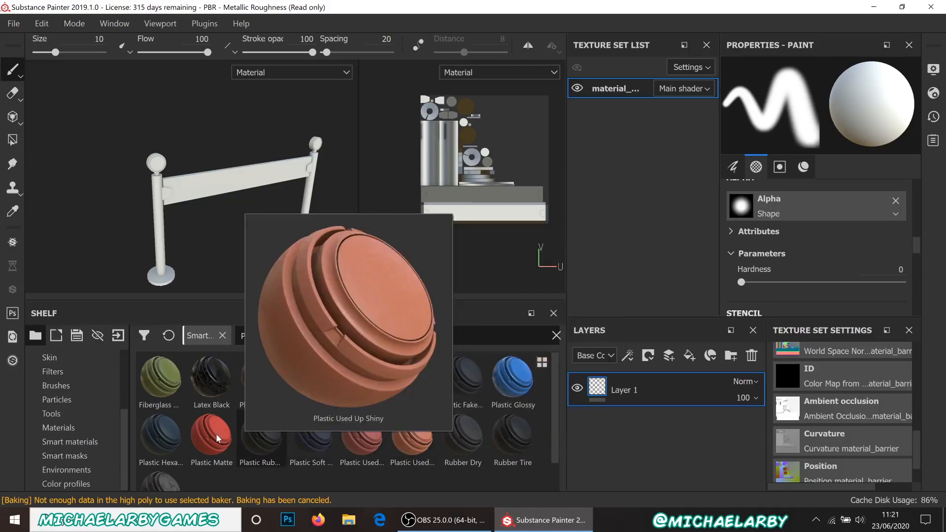
pyautogui.moveTo(216, 434)
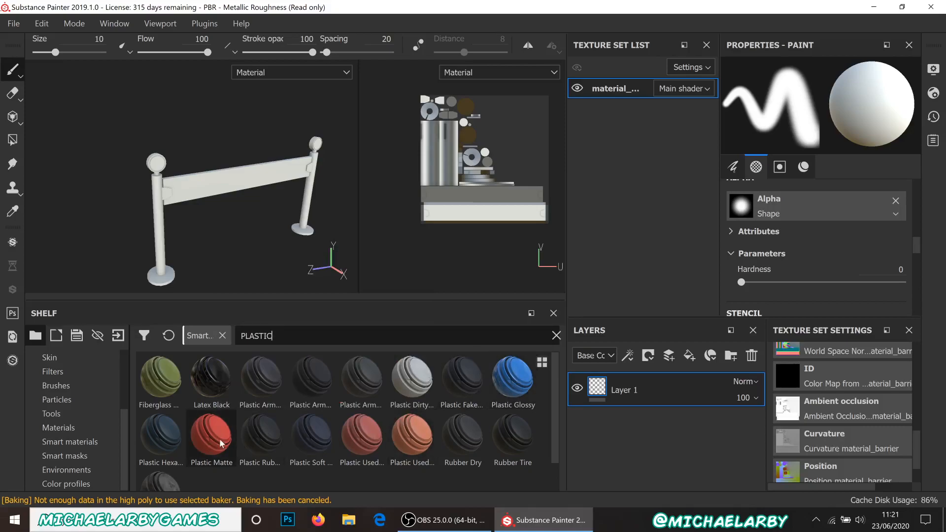
pyautogui.moveTo(221, 444); pyautogui.dragTo(158, 204)
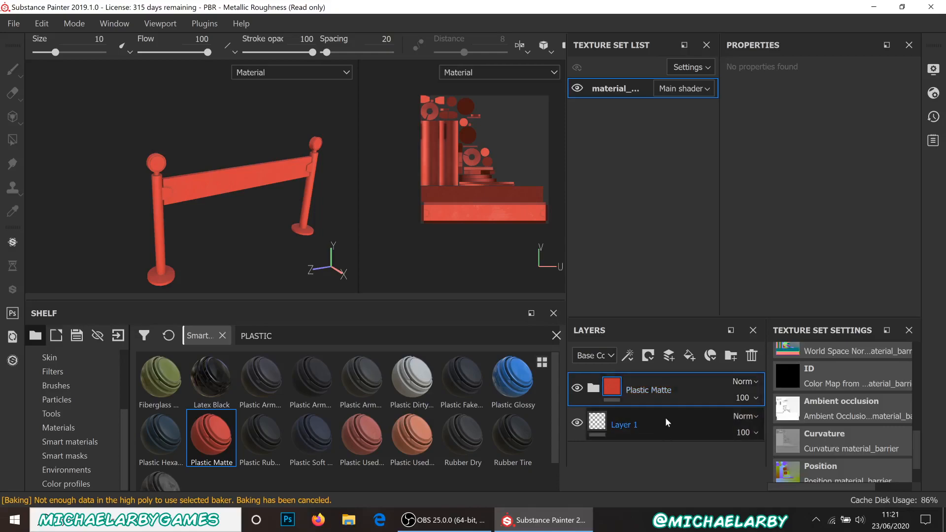
# Expand the Plastic Matte folder and review the layers it contains
pyautogui.click(594, 391)
pyautogui.scroll(-1, 670, 406)
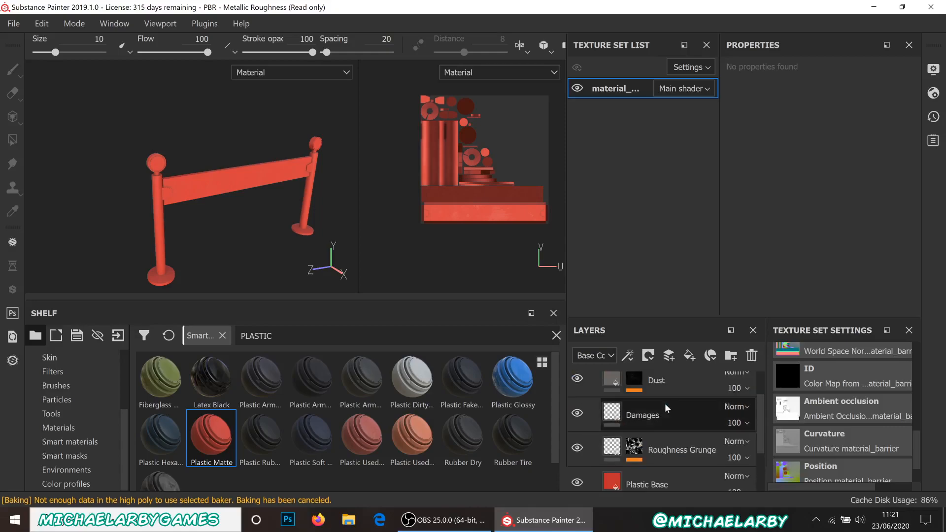
pyautogui.scroll(-1, 664, 404)
pyautogui.scroll(2, 663, 405)
pyautogui.scroll(-1, 646, 407)
pyautogui.scroll(-2, 648, 408)
pyautogui.scroll(3, 648, 408)
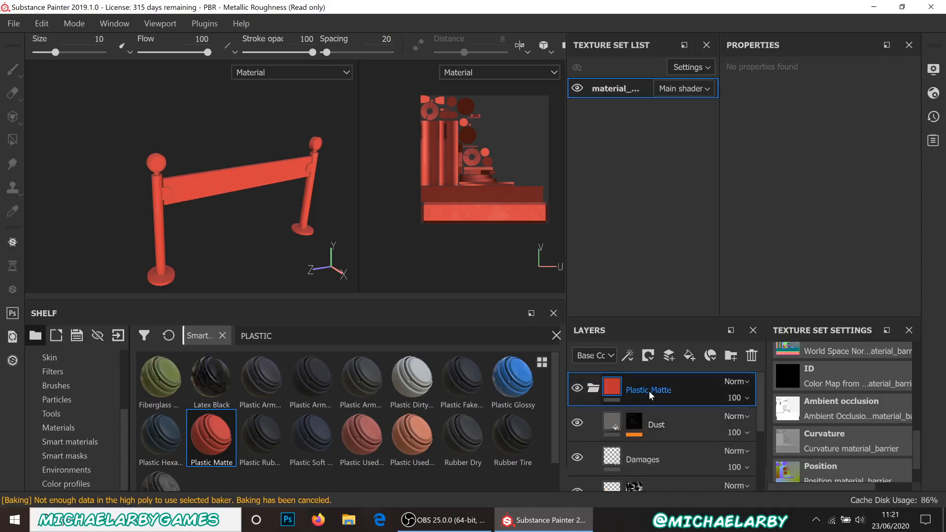
pyautogui.scroll(-3, 649, 392)
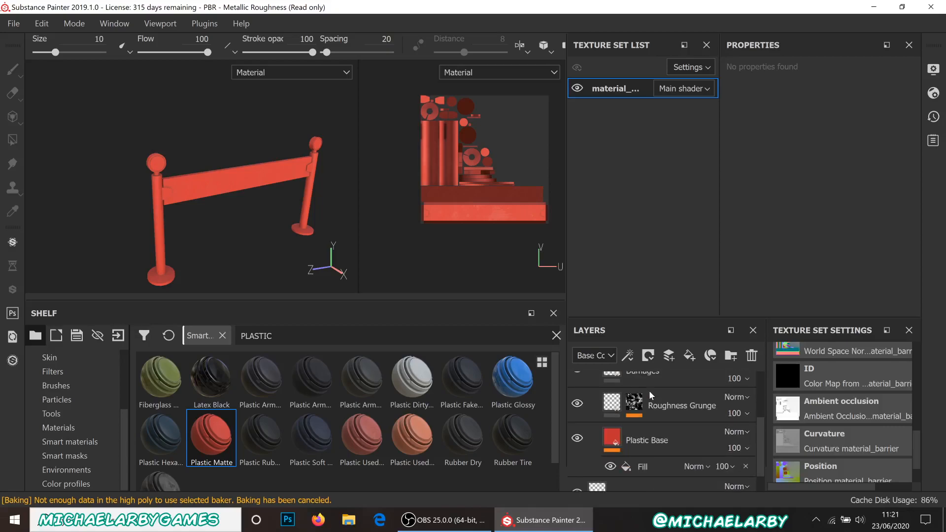
# Set the Plastic Base layer's base color to orange (R 0.608, G 0.156, B 0.005) and collapse the Plastic Matte folder
pyautogui.click(613, 444)
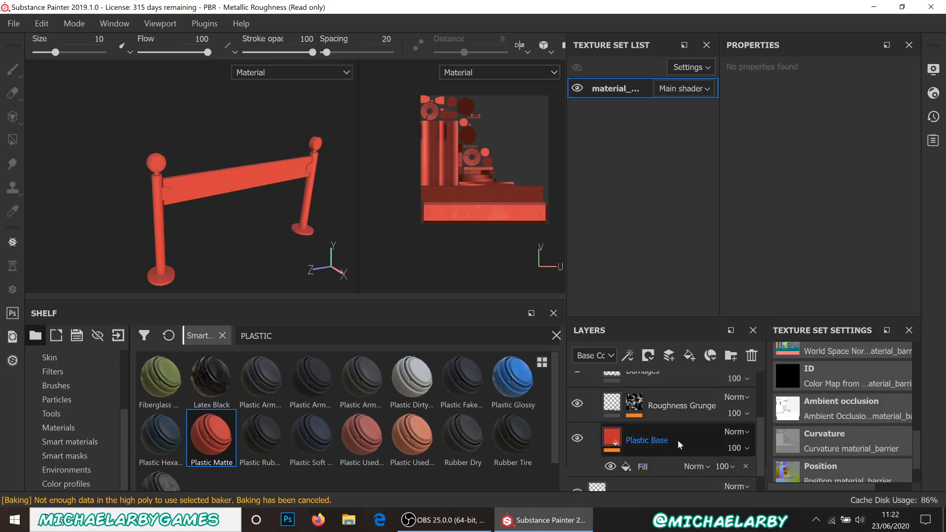
pyautogui.click(604, 437)
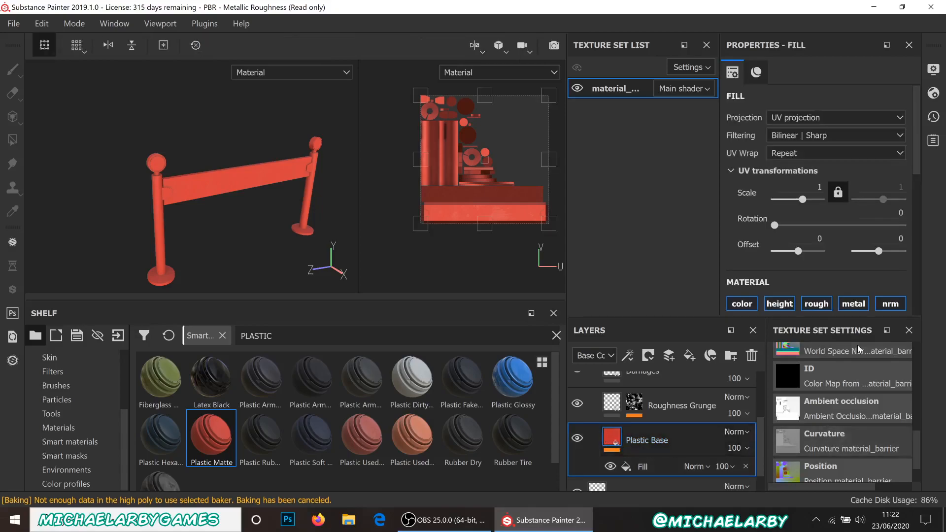
pyautogui.scroll(-3, 791, 213)
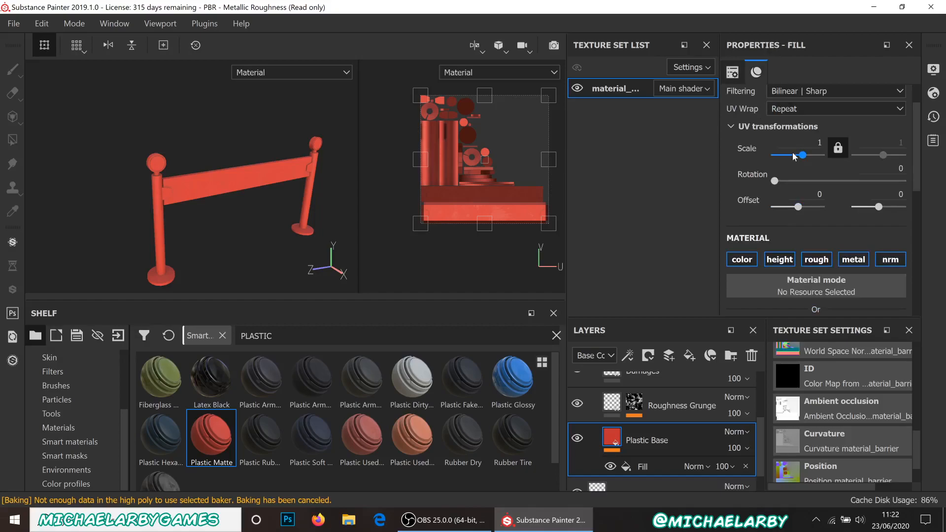
pyautogui.scroll(-10, 792, 152)
pyautogui.scroll(6, 794, 157)
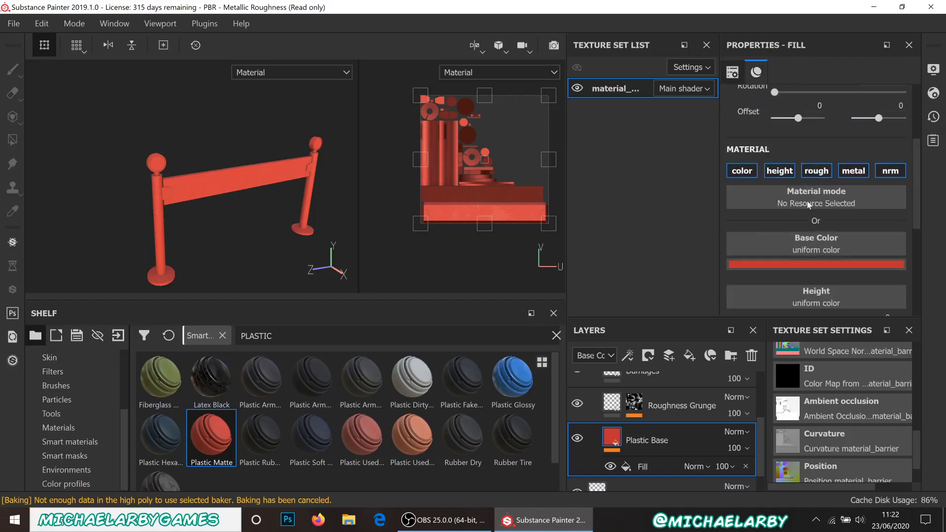
pyautogui.click(818, 264)
pyautogui.moveTo(868, 413); pyautogui.dragTo(869, 418)
pyautogui.moveTo(828, 310); pyautogui.dragTo(841, 320)
pyautogui.moveTo(870, 422); pyautogui.dragTo(869, 417)
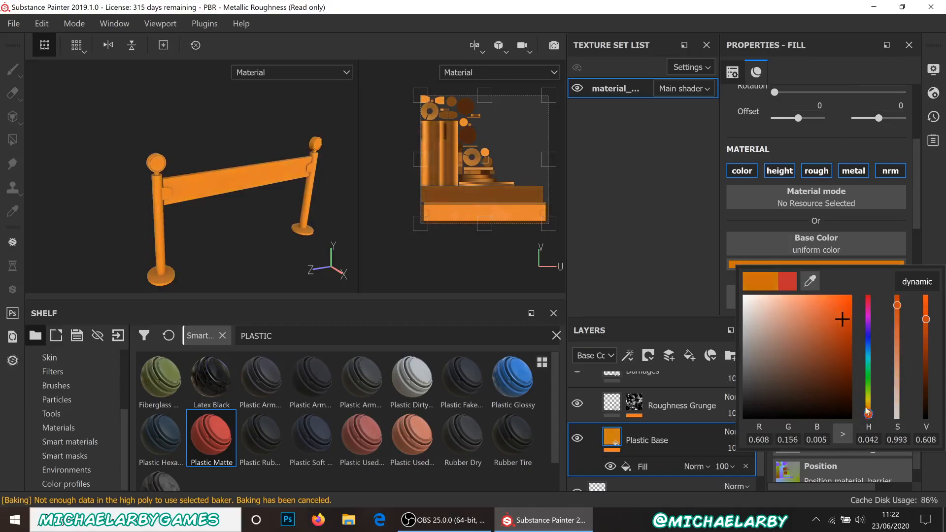
pyautogui.click(684, 408)
pyautogui.scroll(3, 678, 410)
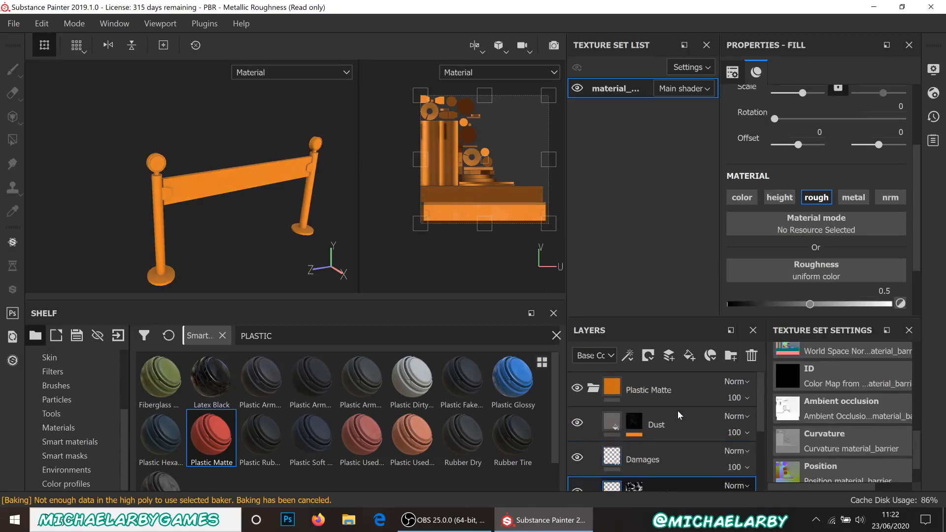
pyautogui.click(592, 389)
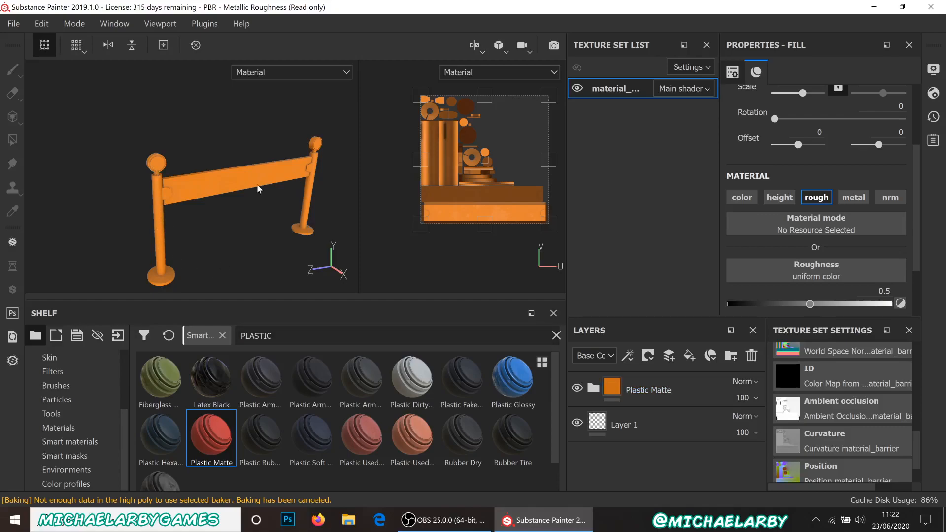
# Duplicate the orange Plastic Matte folder
pyautogui.click(660, 388)
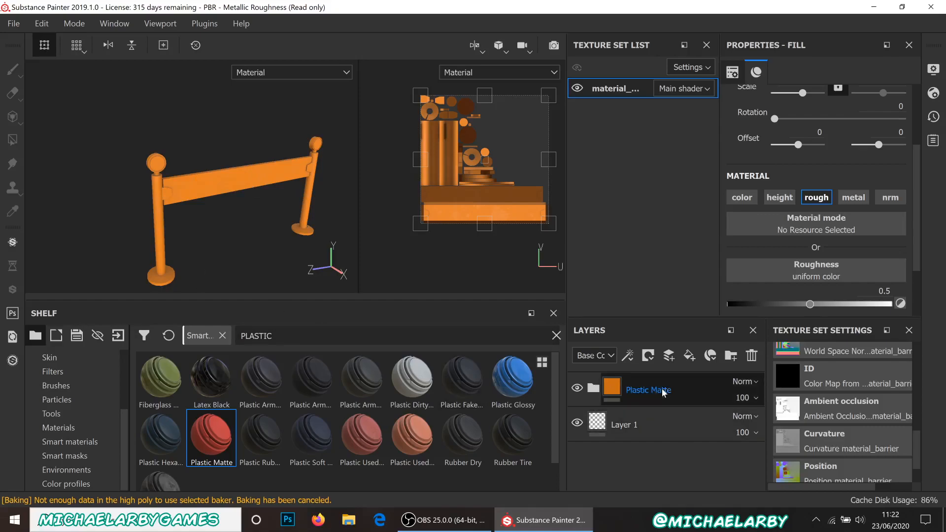
pyautogui.rightClick(698, 389)
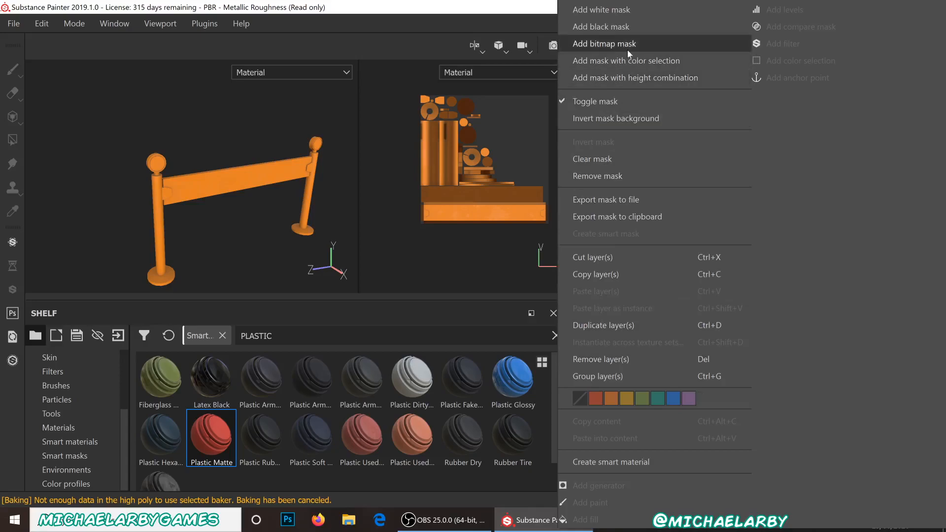
pyautogui.click(603, 327)
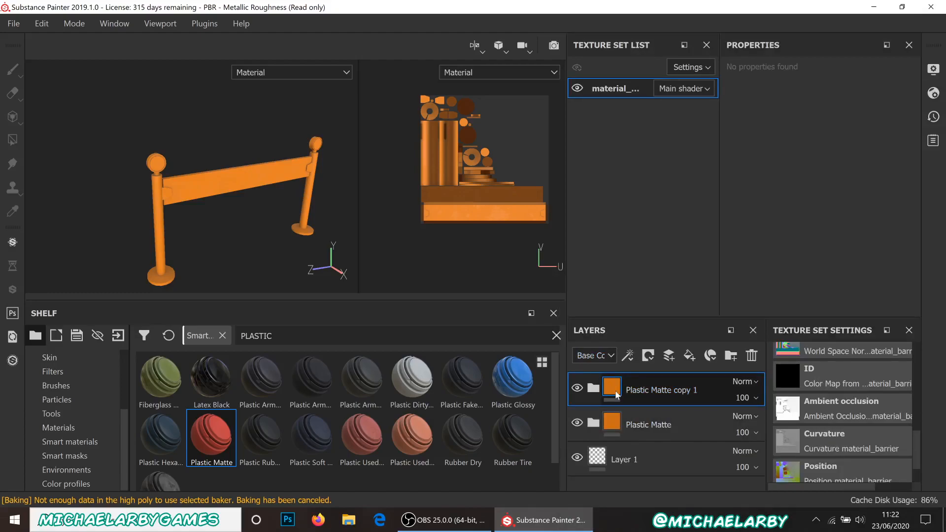
# Set the base color of Plastic Base in Plastic Matte copy 1 to off-white (R 0.796, G 0.768, B 0.759) and collapse the folder
pyautogui.click(597, 391)
pyautogui.scroll(-3, 655, 434)
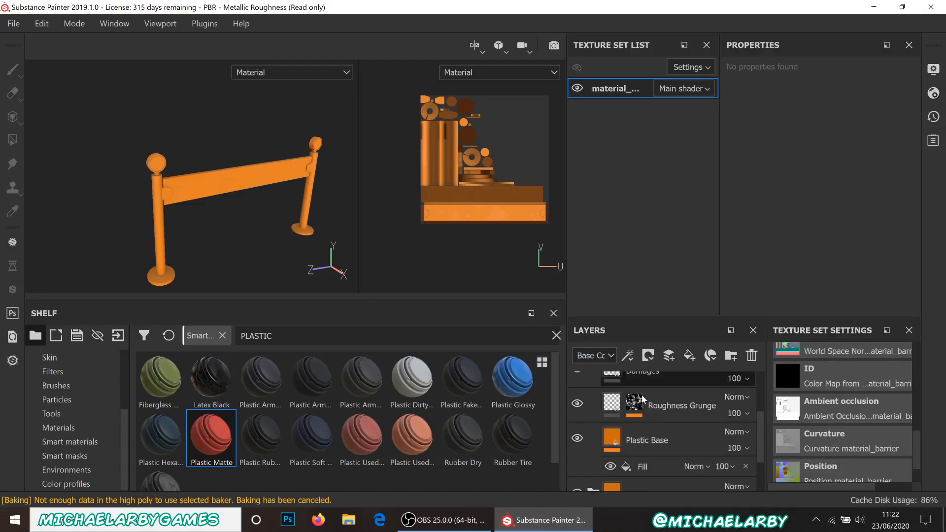
pyautogui.click(638, 436)
pyautogui.click(796, 291)
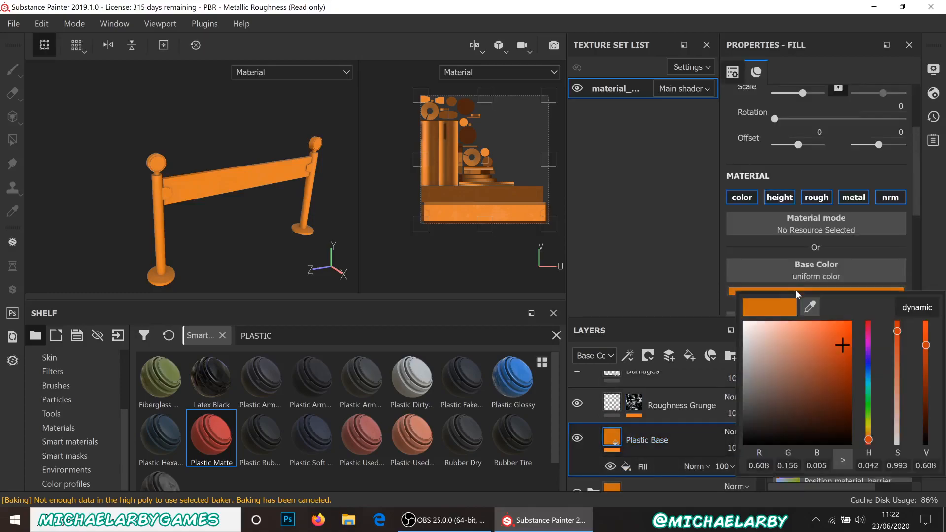
pyautogui.moveTo(757, 329)
pyautogui.mouseDown()
pyautogui.moveTo(736, 321)
pyautogui.moveTo(746, 333)
pyautogui.mouseUp()
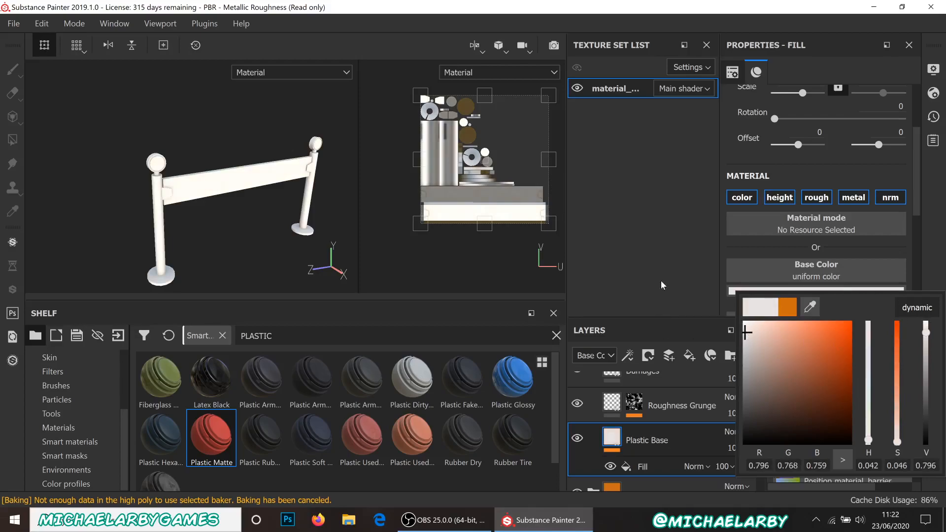
pyautogui.scroll(3, 672, 449)
pyautogui.click(594, 389)
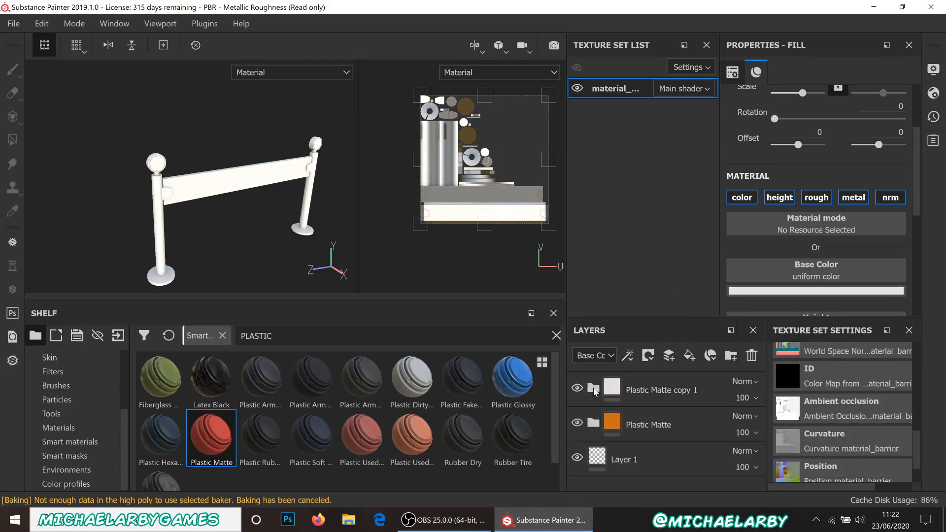
# Try to add a black mask to the Plastic Matte copy 1 folder
pyautogui.click(657, 390)
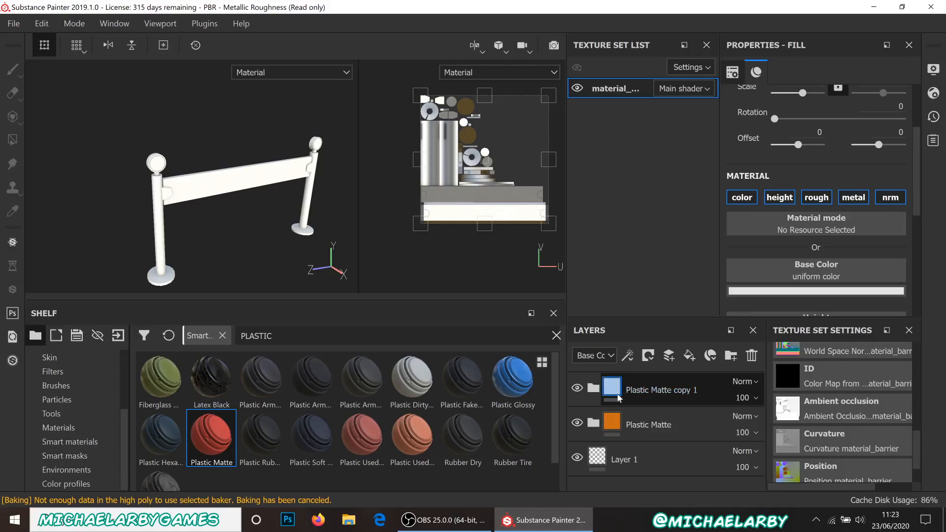
pyautogui.click(649, 355)
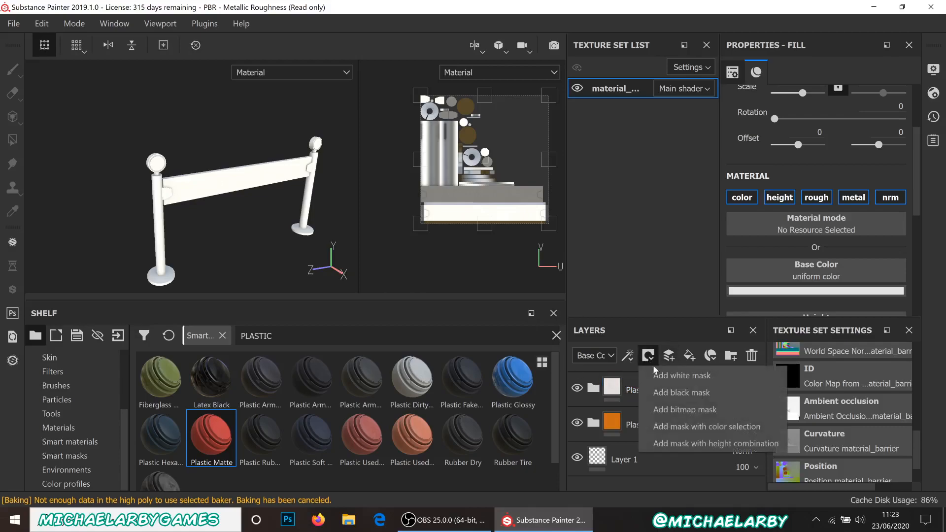
pyautogui.click(667, 393)
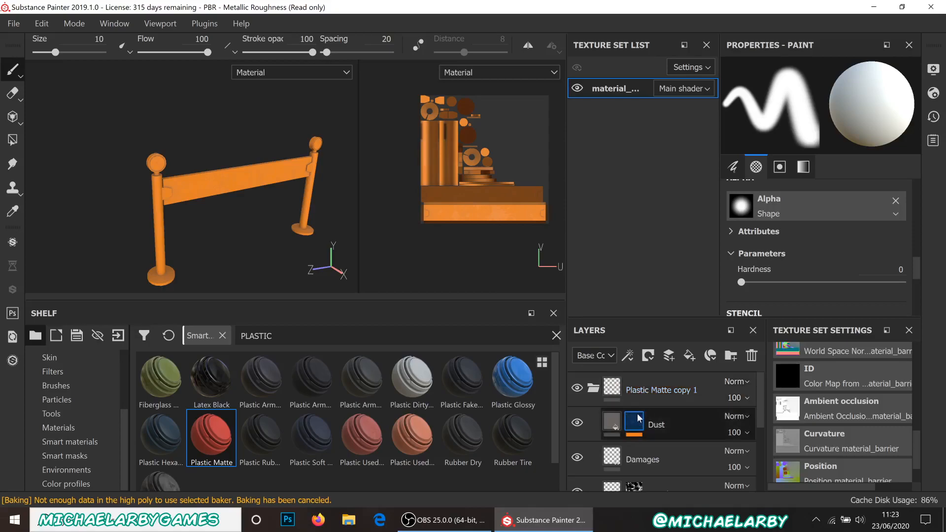
pyautogui.click(598, 390)
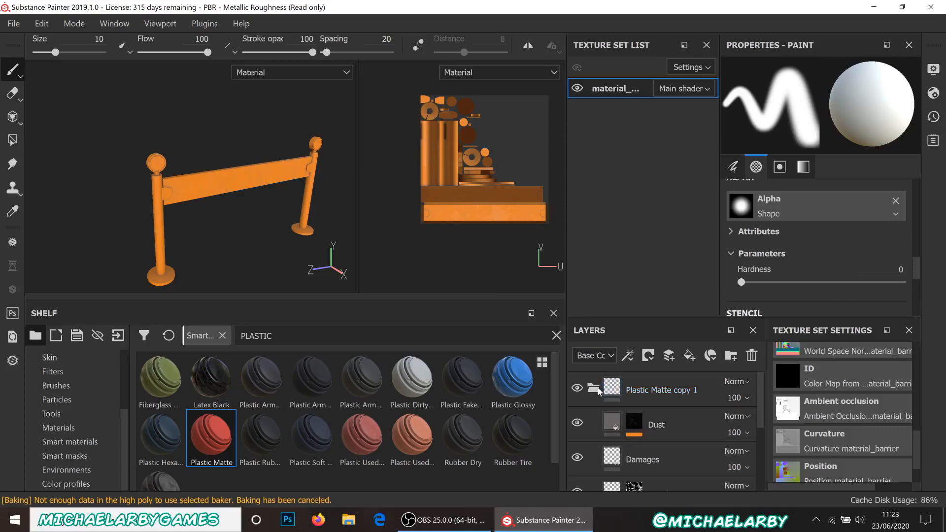
pyautogui.click(613, 390)
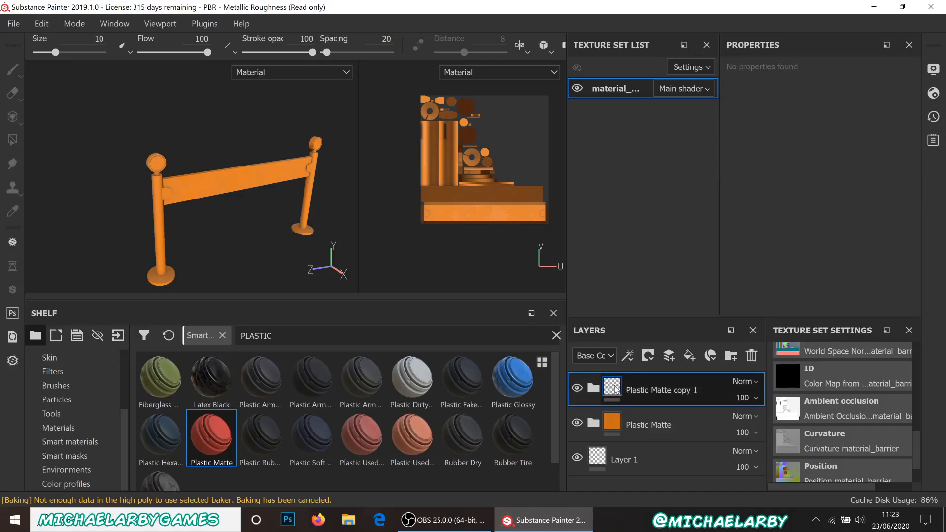
pyautogui.moveTo(614, 388)
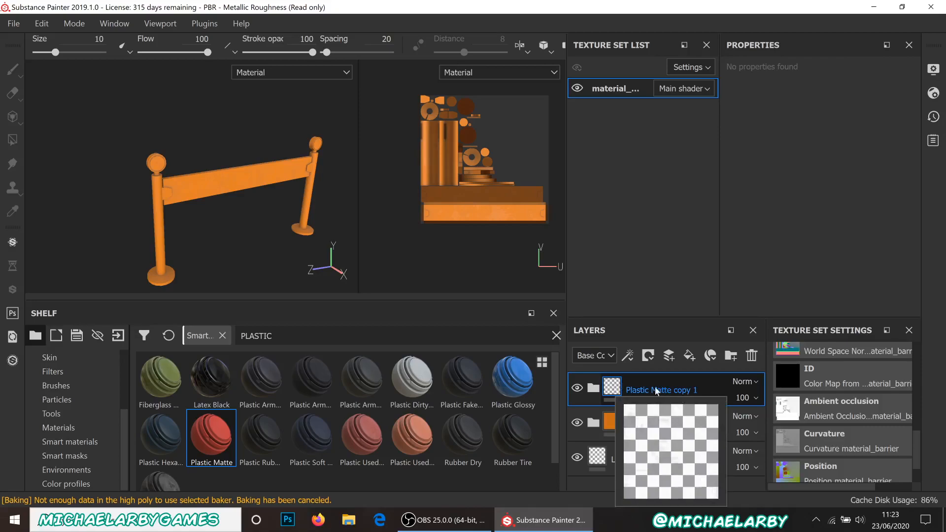
# Remove the black mask from the Plastic Base layer inside Plastic Matte copy 1 and collapse the folder
pyautogui.click(595, 388)
pyautogui.scroll(-5, 639, 408)
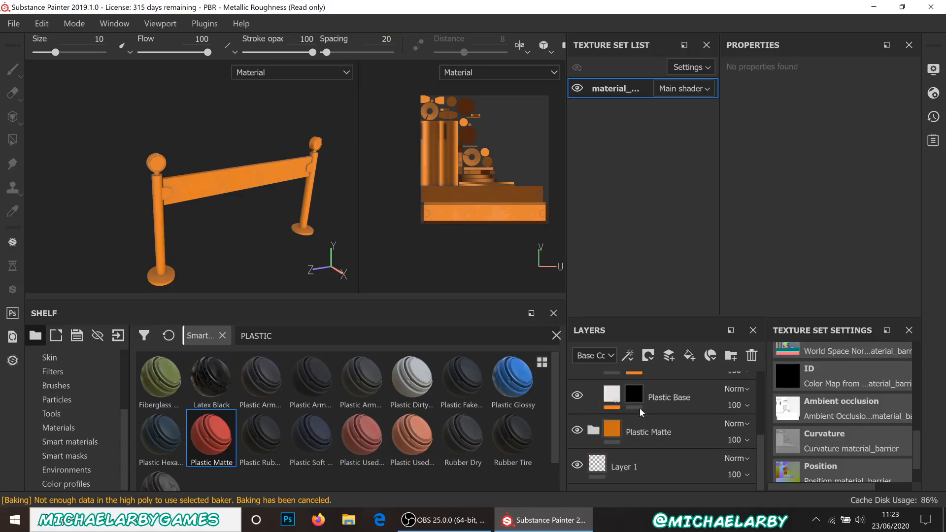
pyautogui.click(634, 397)
pyautogui.press('Delete')
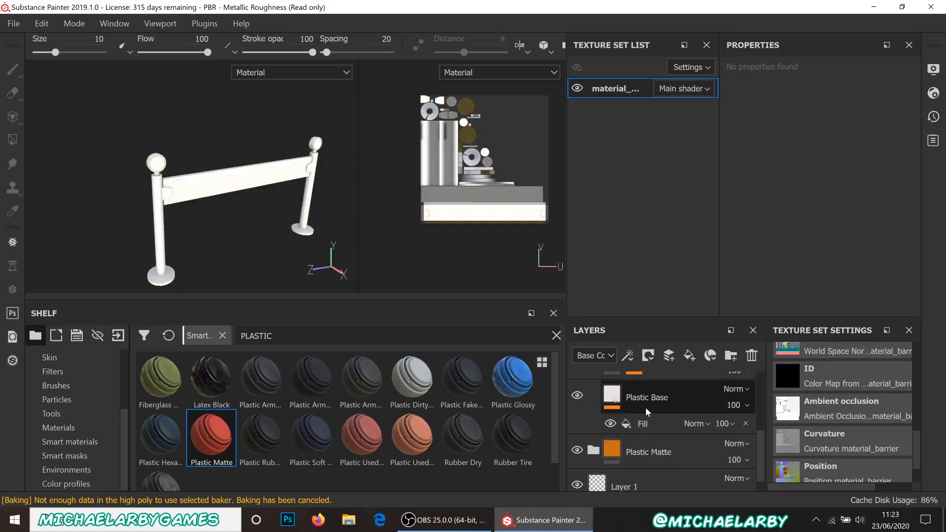
pyautogui.scroll(5, 644, 406)
pyautogui.scroll(-3, 641, 404)
pyautogui.scroll(3, 641, 402)
pyautogui.scroll(-3, 651, 424)
pyautogui.scroll(3, 645, 439)
pyautogui.click(596, 389)
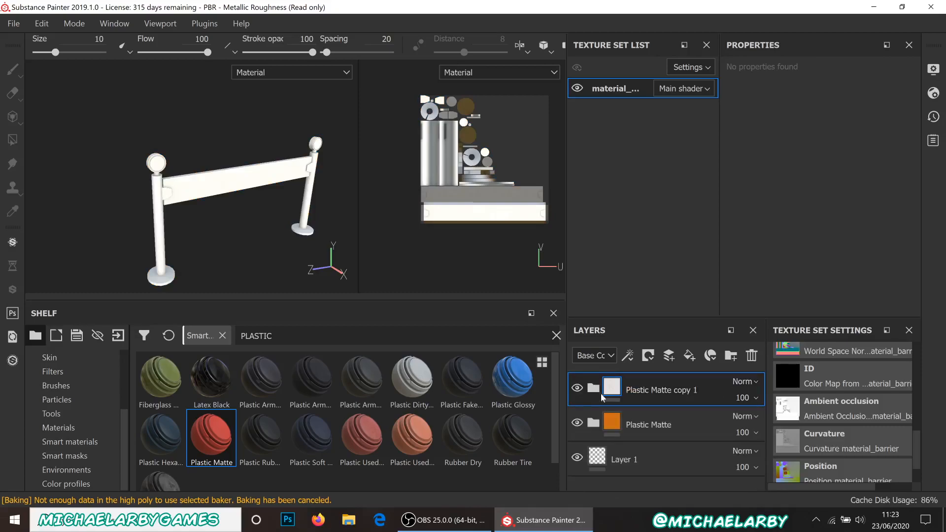
# Select the Plastic Matte copy 1 folder itself and add a black mask to it
pyautogui.click(657, 422)
pyautogui.click(720, 395)
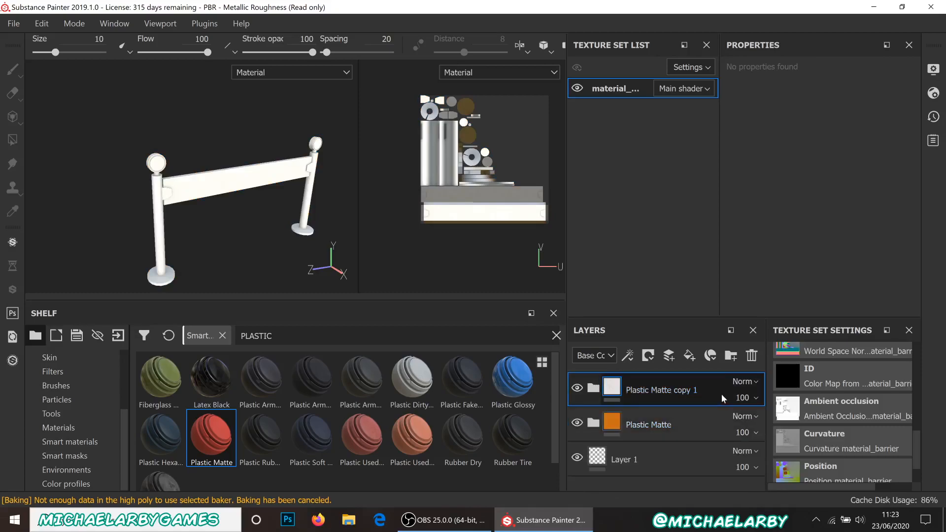
pyautogui.click(648, 356)
pyautogui.click(667, 394)
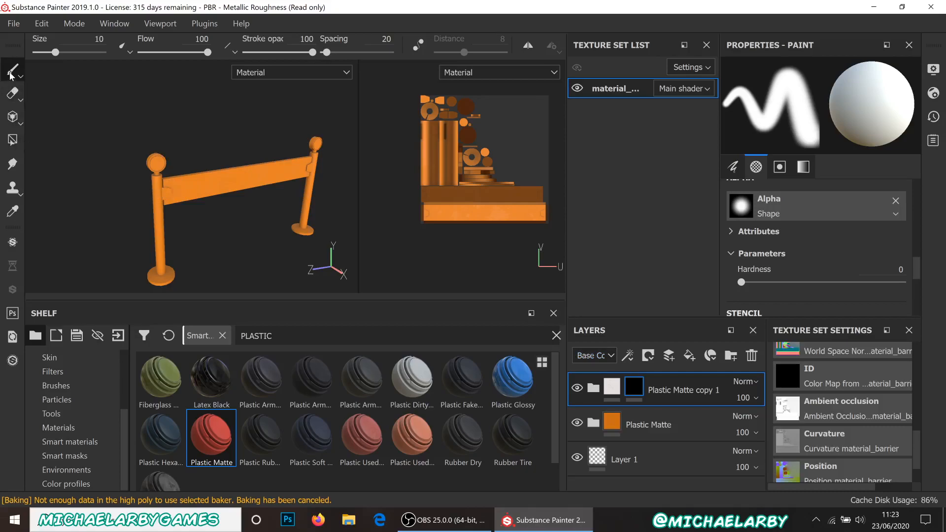
pyautogui.scroll(-4, 786, 229)
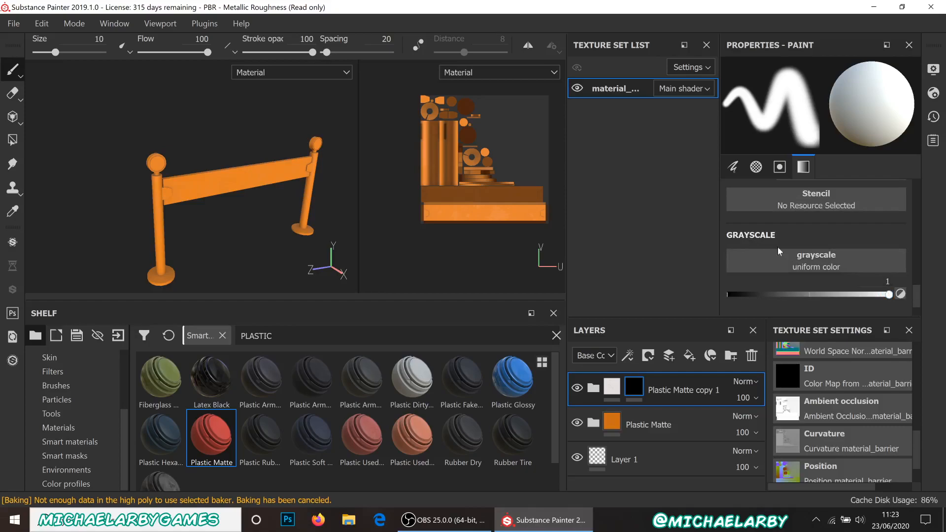
# Try a white brush stroke on the mask across the barrier board and undo it
pyautogui.moveTo(888, 294)
pyautogui.mouseDown()
pyautogui.moveTo(719, 295)
pyautogui.moveTo(871, 295)
pyautogui.mouseUp()
pyautogui.click(900, 294)
pyautogui.moveTo(234, 172); pyautogui.dragTo(307, 173)
pyautogui.hotkey('ctrl', 'z')
pyautogui.scroll(1, 145, 179)
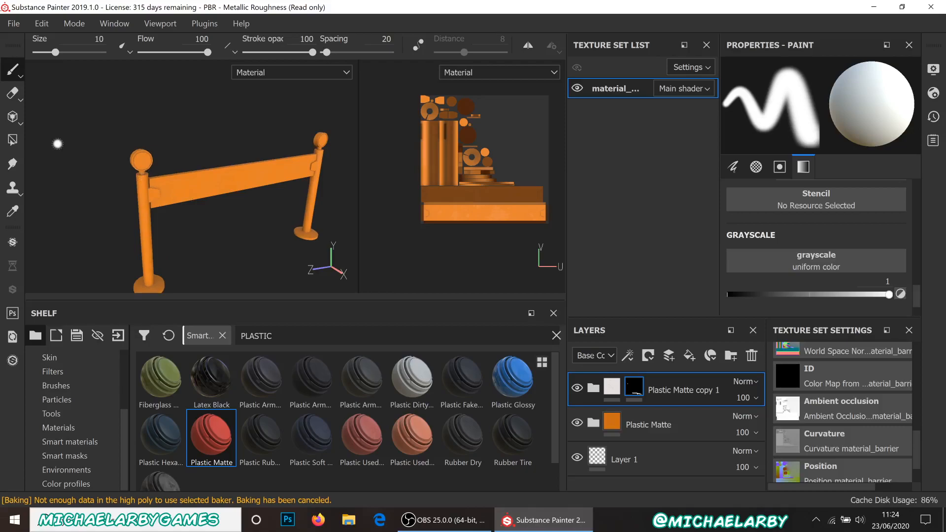
# With Polygon Fill in UV chunk mode, fill the top face of the near post's base white in the mask
pyautogui.click(14, 140)
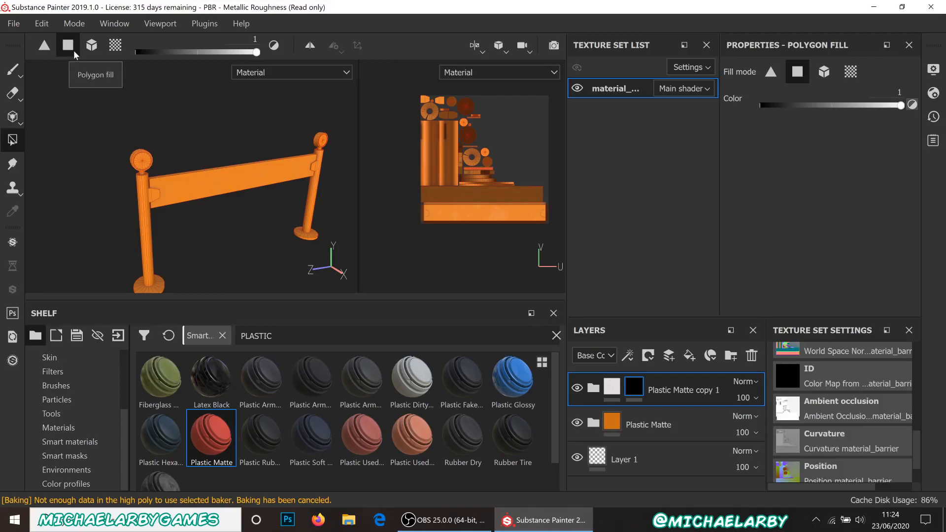
pyautogui.click(117, 52)
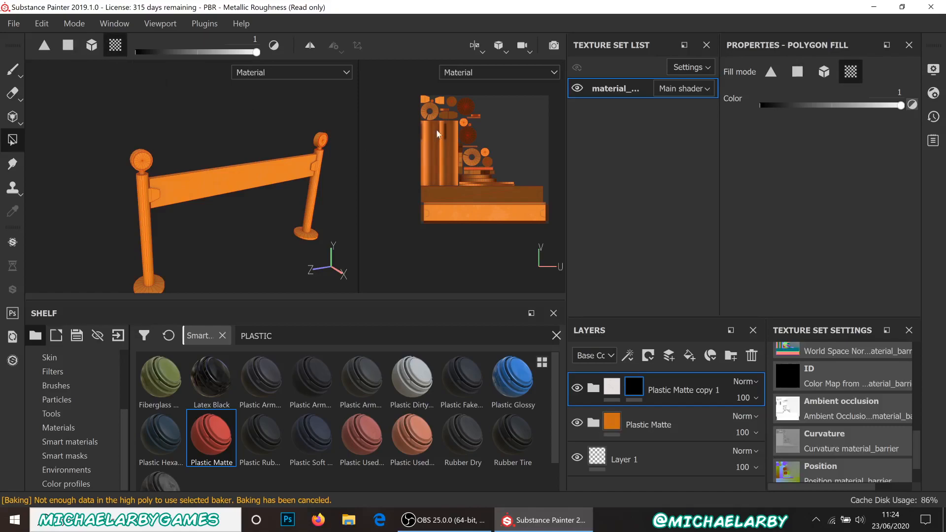
pyautogui.scroll(5, 488, 114)
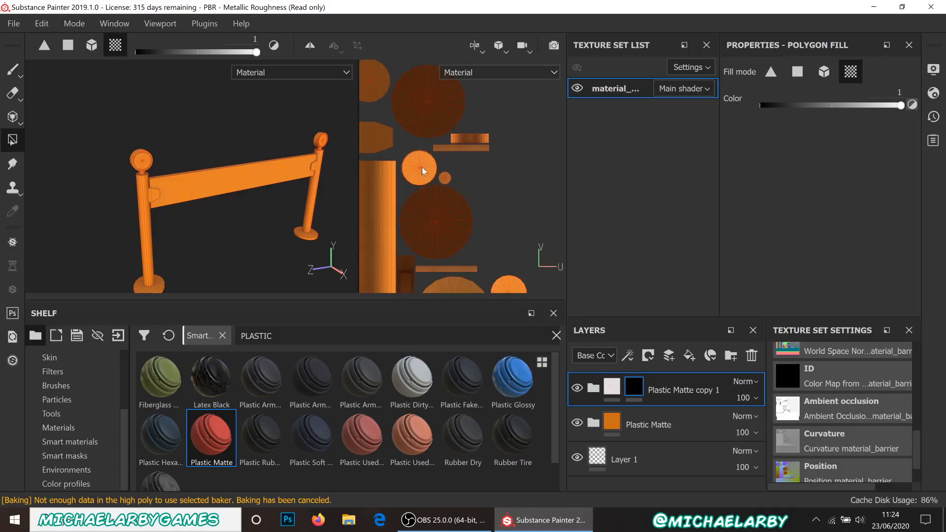
pyautogui.scroll(-2, 478, 165)
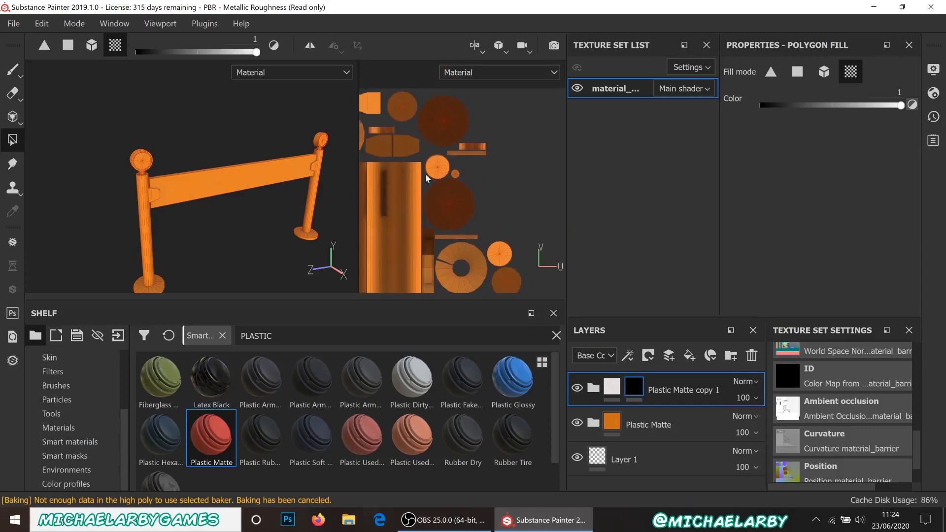
pyautogui.scroll(-3, 466, 150)
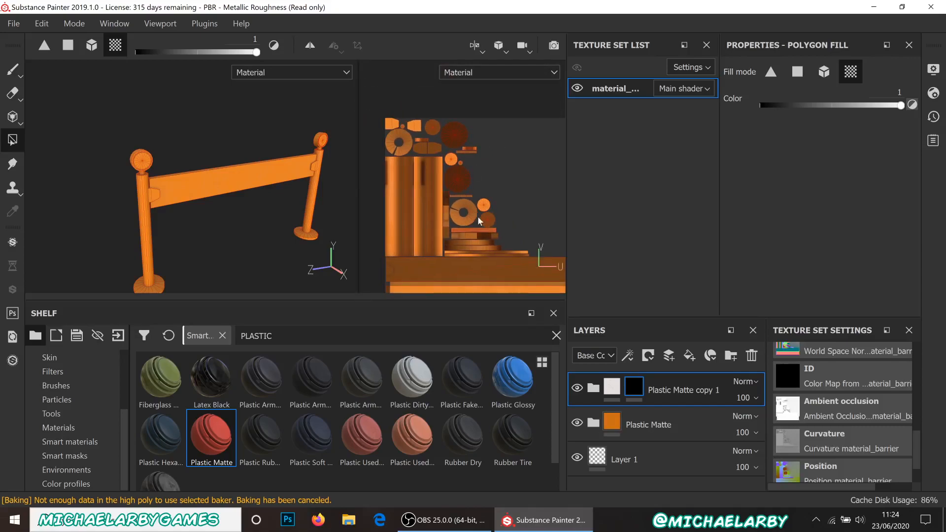
pyautogui.scroll(3, 477, 215)
pyautogui.scroll(2, 469, 198)
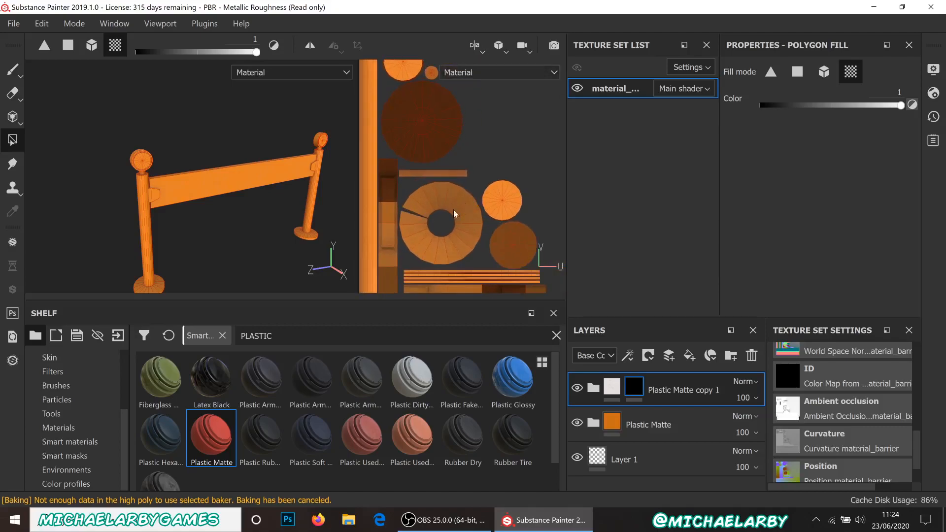
pyautogui.scroll(-3, 220, 151)
pyautogui.scroll(7, 200, 240)
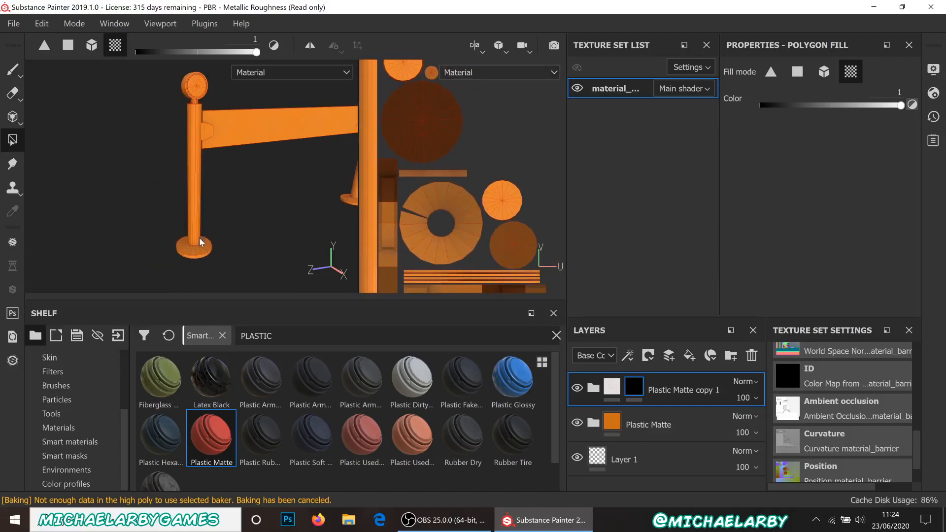
pyautogui.scroll(2, 207, 250)
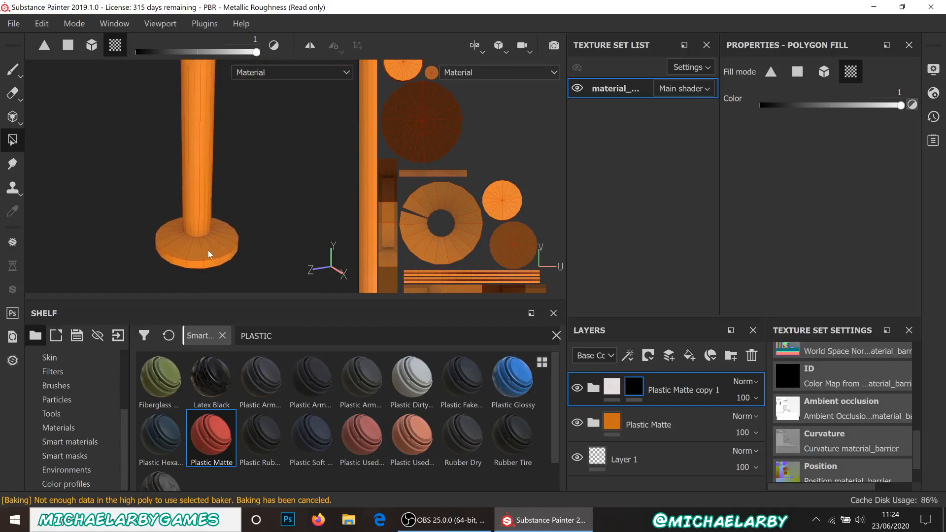
pyautogui.click(223, 249)
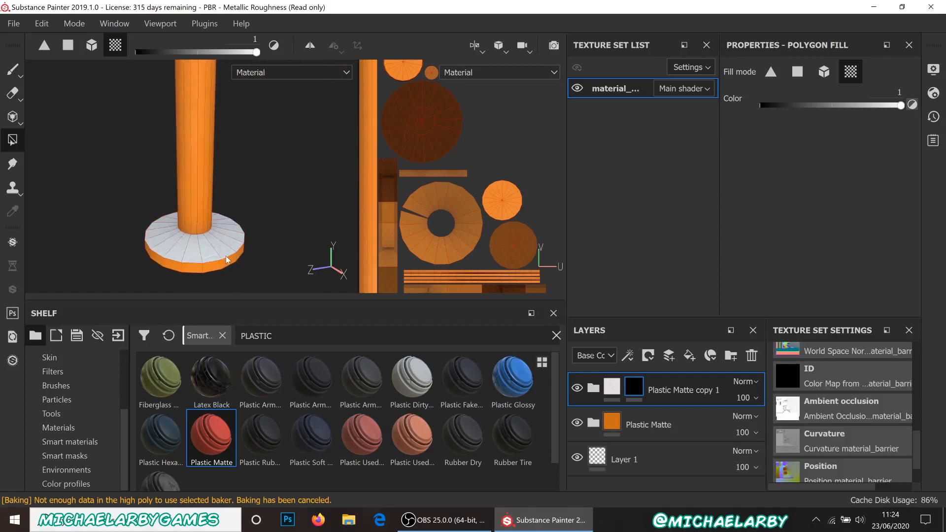
# Fill the UV island for the top of the other post's base white in the mask
pyautogui.scroll(-3, 466, 217)
pyautogui.scroll(-2, 437, 200)
pyautogui.scroll(2, 396, 158)
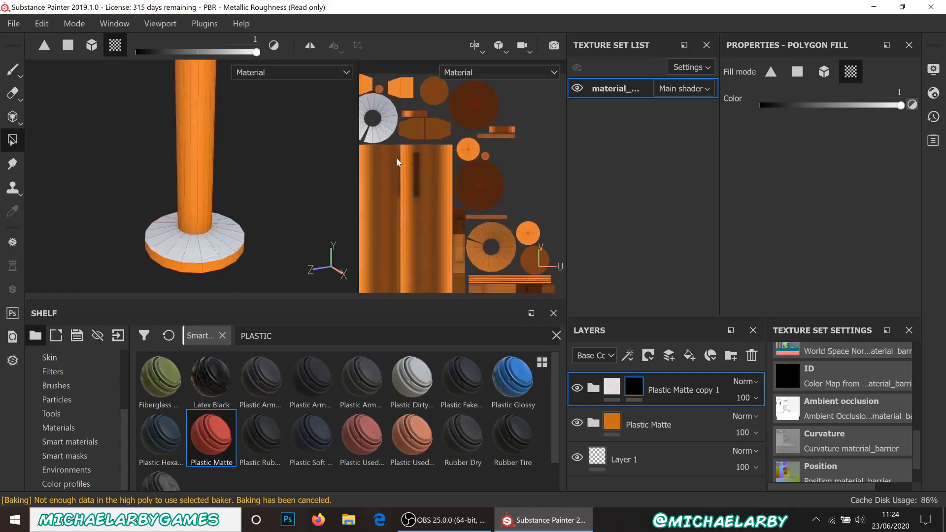
pyautogui.scroll(-2, 276, 186)
pyautogui.keyDown('alt'); pyautogui.moveTo(285, 187); pyautogui.dragTo(107, 198); pyautogui.keyUp('alt')
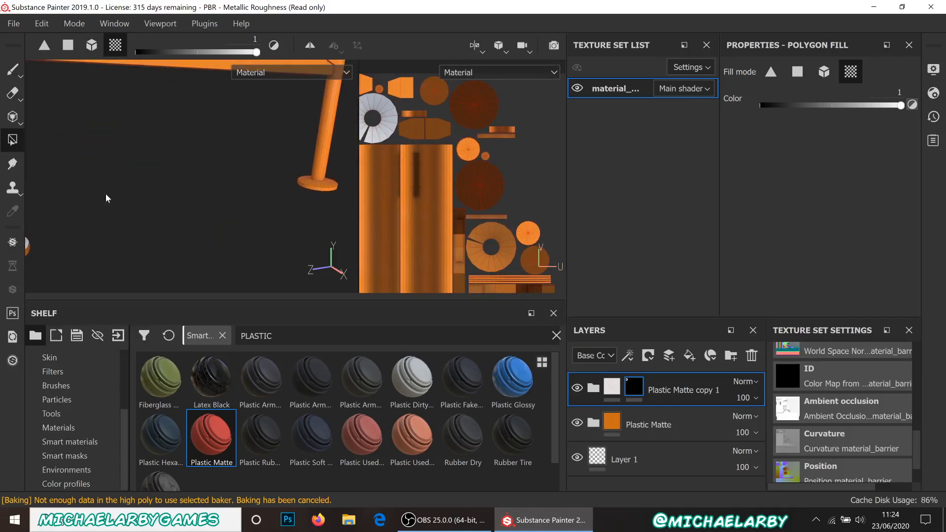
pyautogui.click(489, 262)
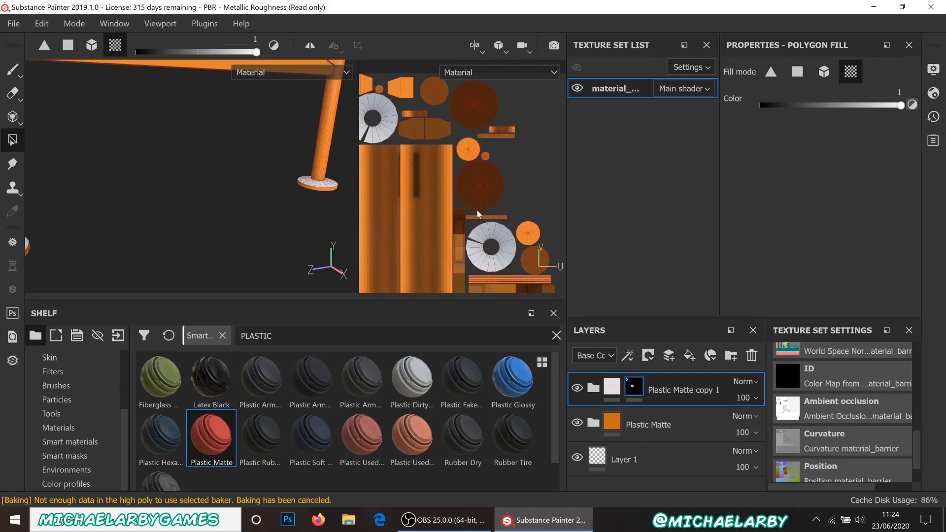
# Reveal the white plastic on the barrier board and on the first lamp's neck, rim and back disc
pyautogui.keyDown('alt'); pyautogui.moveTo(282, 221); pyautogui.dragTo(240, 239); pyautogui.keyUp('alt')
pyautogui.keyDown('alt'); pyautogui.moveTo(238, 154); pyautogui.dragTo(226, 113); pyautogui.keyUp('alt')
pyautogui.scroll(3, 226, 112)
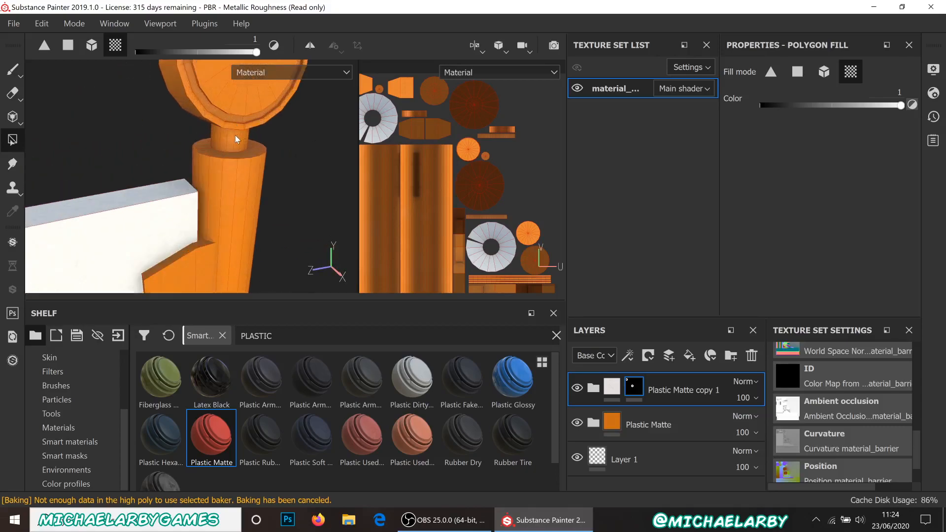
pyautogui.keyDown('alt'); pyautogui.moveTo(216, 126); pyautogui.dragTo(183, 167); pyautogui.keyUp('alt')
pyautogui.click(181, 164)
# Reveal the white plastic on the second lamp's back disc, rim and neck
pyautogui.scroll(-10, 135, 176)
pyautogui.scroll(5, 262, 173)
pyautogui.keyDown('alt'); pyautogui.moveTo(271, 177); pyautogui.dragTo(129, 177, button='middle'); pyautogui.keyUp('alt')
pyautogui.scroll(5, 229, 175)
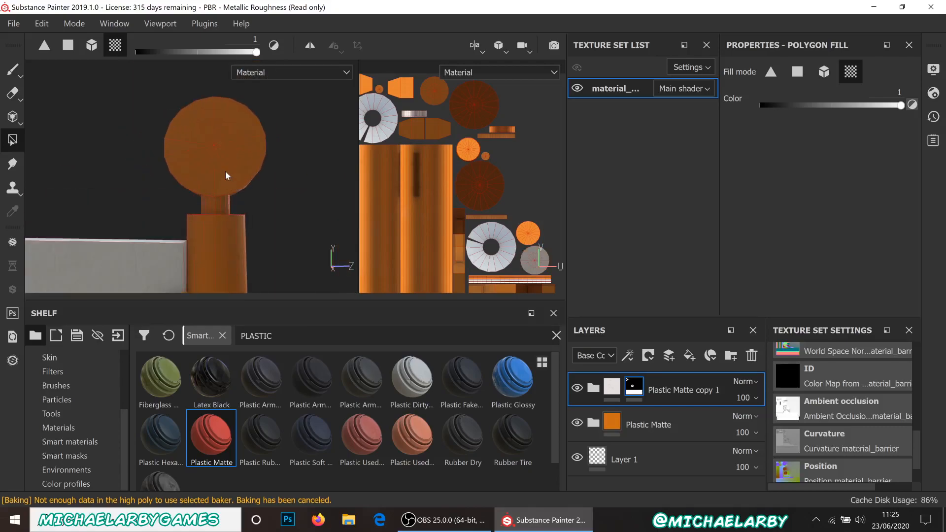
pyautogui.click(227, 170)
pyautogui.keyDown('alt'); pyautogui.moveTo(258, 188); pyautogui.dragTo(114, 183); pyautogui.keyUp('alt')
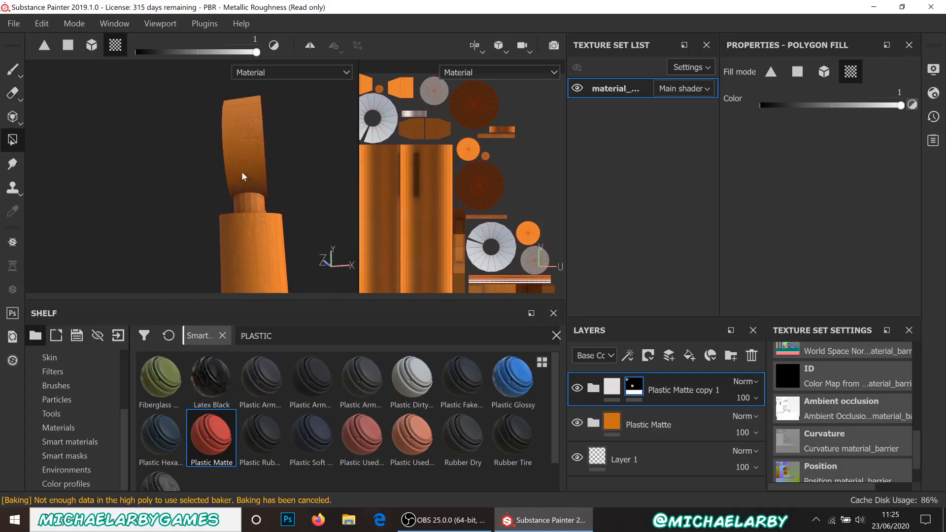
pyautogui.keyDown('alt'); pyautogui.moveTo(279, 180); pyautogui.dragTo(236, 199); pyautogui.keyUp('alt')
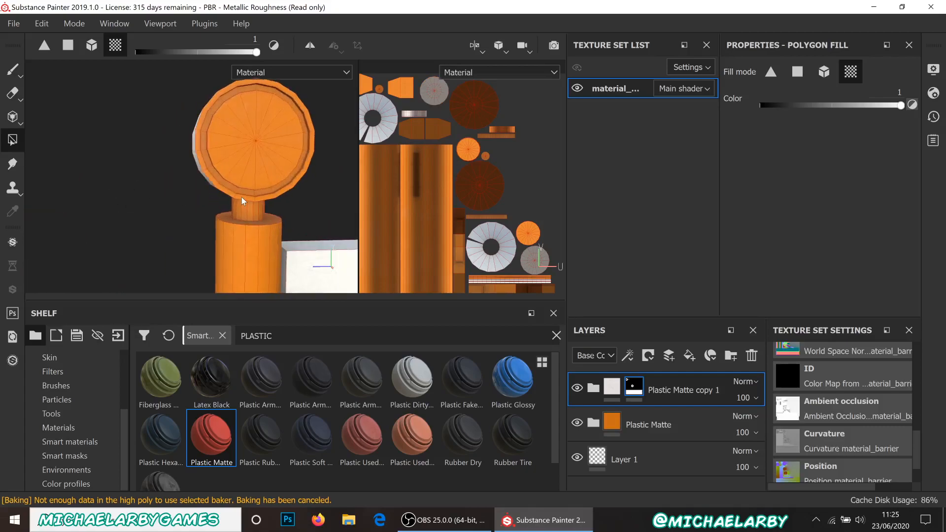
pyautogui.click(241, 197)
pyautogui.click(244, 206)
# Fill the outer edges and undersides of both post bases white in the mask
pyautogui.scroll(-5, 152, 123)
pyautogui.keyDown('alt'); pyautogui.moveTo(154, 128); pyautogui.dragTo(296, 173); pyautogui.keyUp('alt')
pyautogui.scroll(1, 287, 191)
pyautogui.scroll(-1, 250, 187)
pyautogui.keyDown('alt'); pyautogui.moveTo(228, 155); pyautogui.dragTo(200, 73, button='middle'); pyautogui.keyUp('alt')
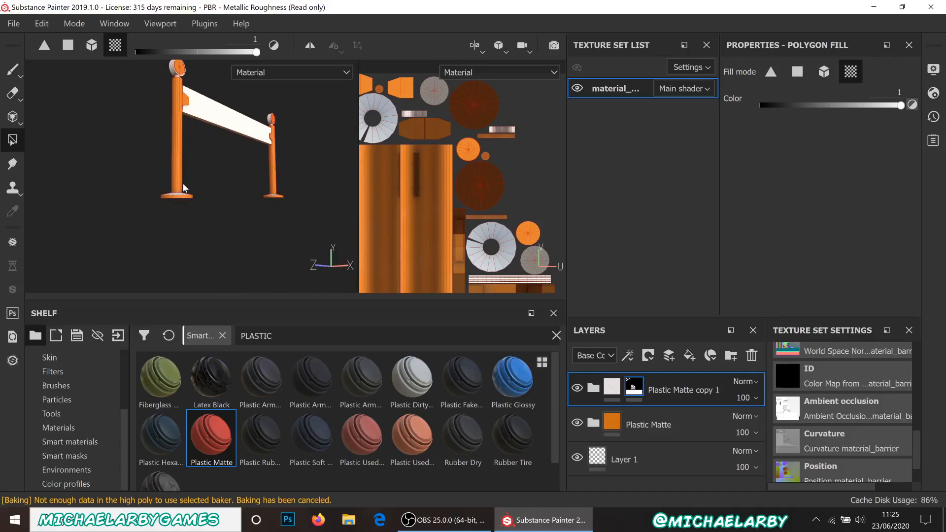
pyautogui.scroll(5, 181, 187)
pyautogui.keyDown('alt'); pyautogui.moveTo(174, 186); pyautogui.dragTo(208, 85, button='middle'); pyautogui.keyUp('alt')
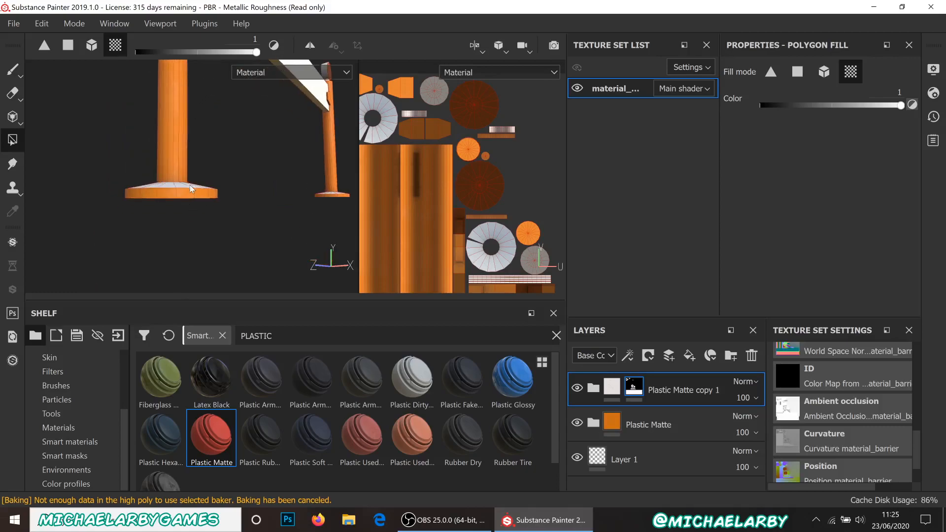
pyautogui.click(219, 197)
pyautogui.click(329, 194)
pyautogui.keyDown('alt'); pyautogui.moveTo(309, 199); pyautogui.dragTo(159, 114); pyautogui.keyUp('alt')
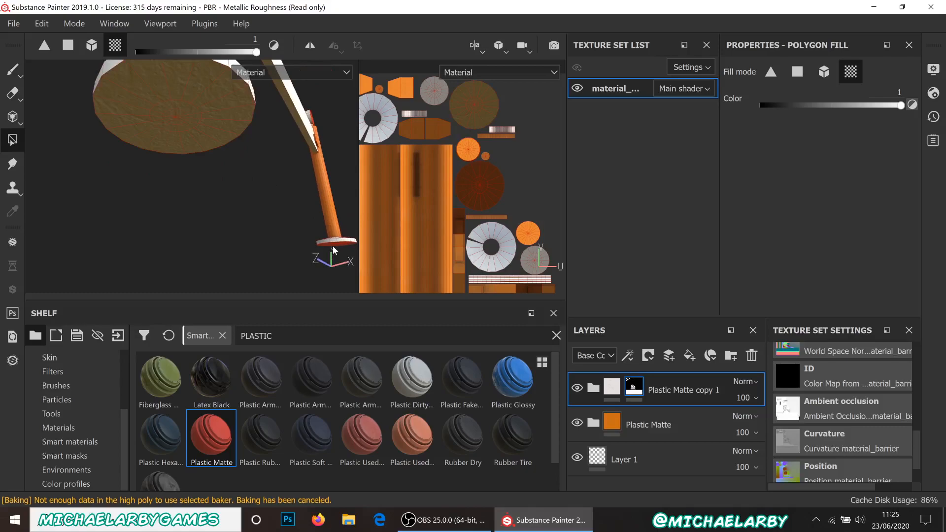
pyautogui.keyDown('alt'); pyautogui.moveTo(337, 244); pyautogui.dragTo(183, 189); pyautogui.keyUp('alt')
# Search the smart materials for GLASS and apply Glass Visor to the barrier model
pyautogui.keyDown('alt'); pyautogui.moveTo(147, 161); pyautogui.dragTo(201, 179, button='middle'); pyautogui.keyUp('alt')
pyautogui.scroll(4, 197, 175)
pyautogui.keyDown('alt'); pyautogui.moveTo(149, 129); pyautogui.dragTo(217, 152, button='middle'); pyautogui.keyUp('alt')
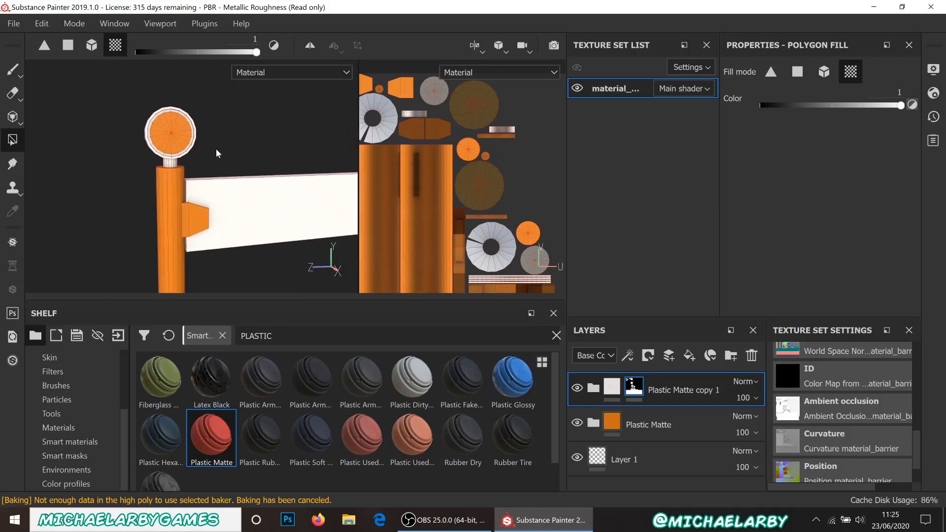
pyautogui.scroll(3, 184, 134)
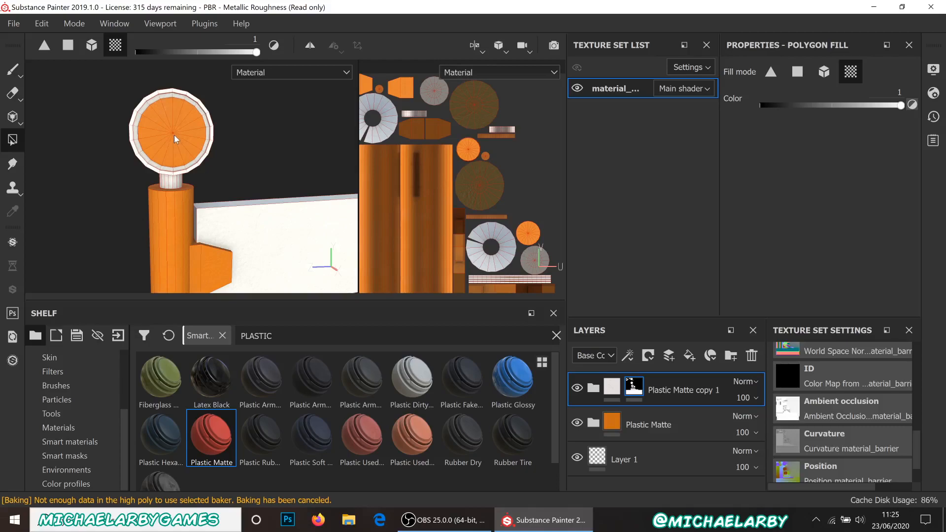
pyautogui.click(282, 337)
pyautogui.hotkey('ctrl', 'a')
pyautogui.write('GLASS')
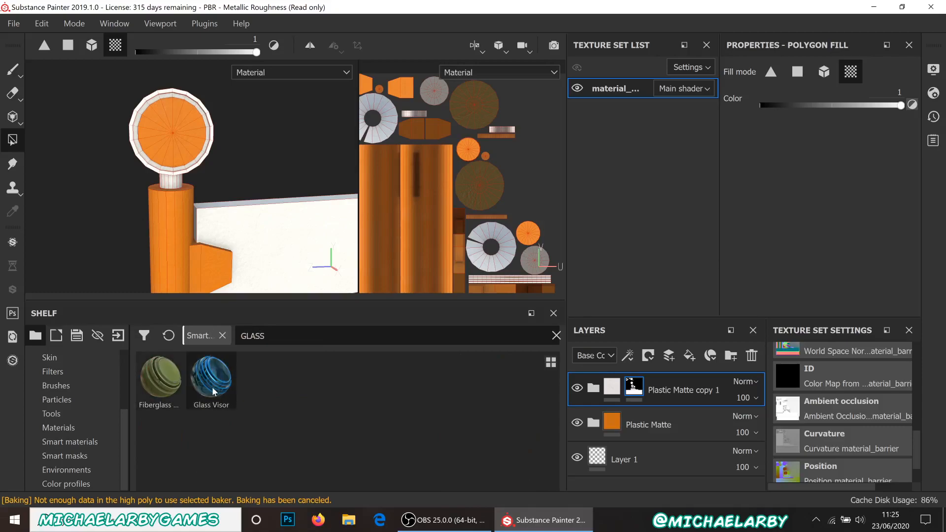
pyautogui.moveTo(212, 386)
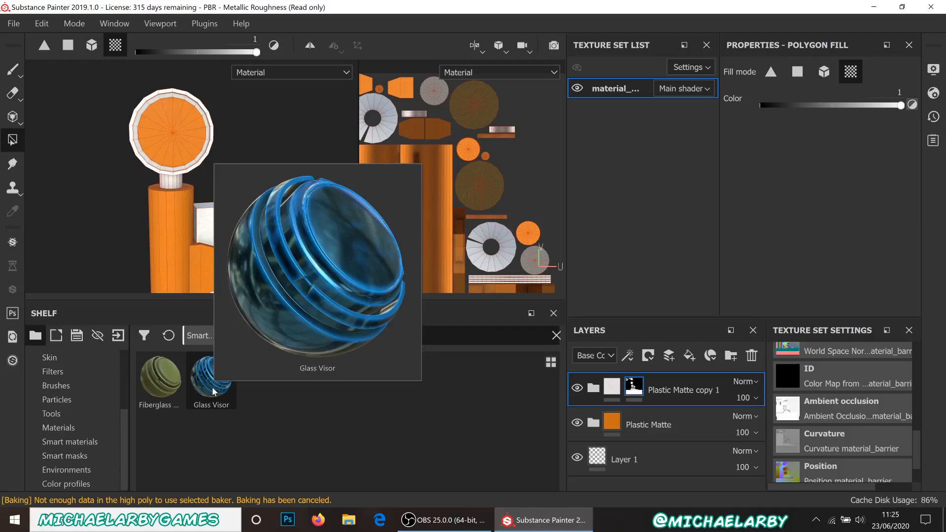
pyautogui.moveTo(217, 388); pyautogui.dragTo(200, 137)
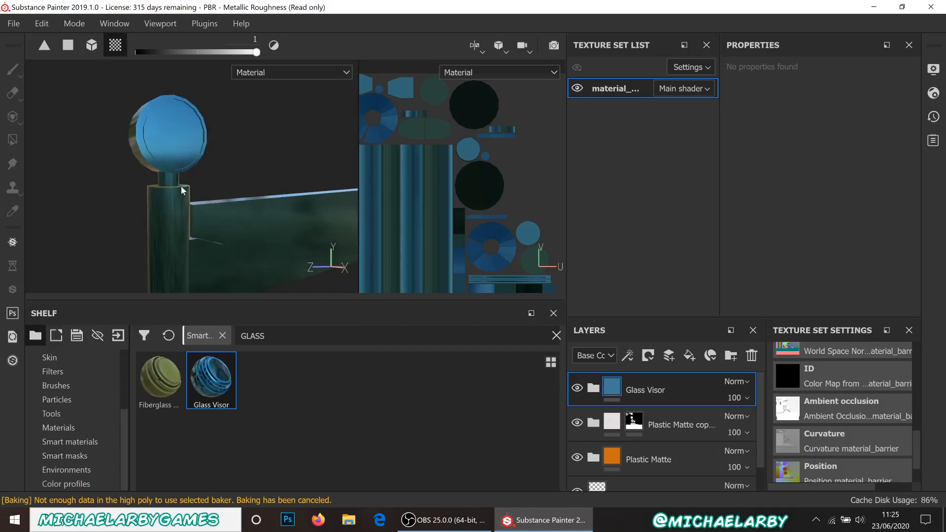
# Add a black mask to the Glass Visor folder
pyautogui.scroll(-6, 180, 178)
pyautogui.scroll(5, 180, 180)
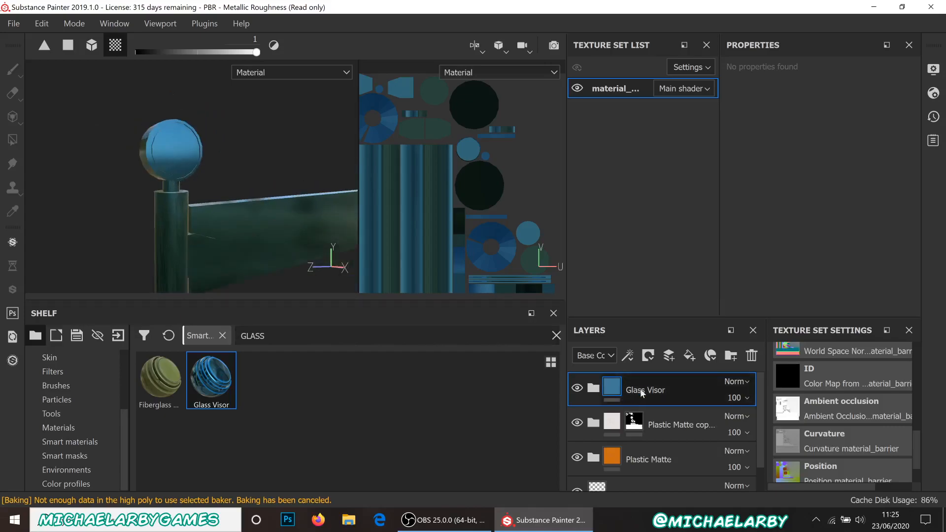
pyautogui.click(651, 358)
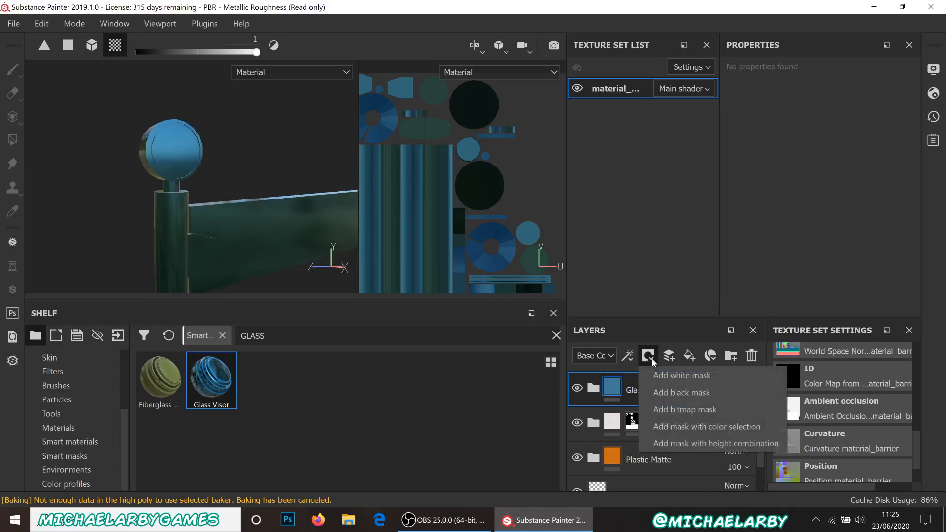
pyautogui.click(672, 391)
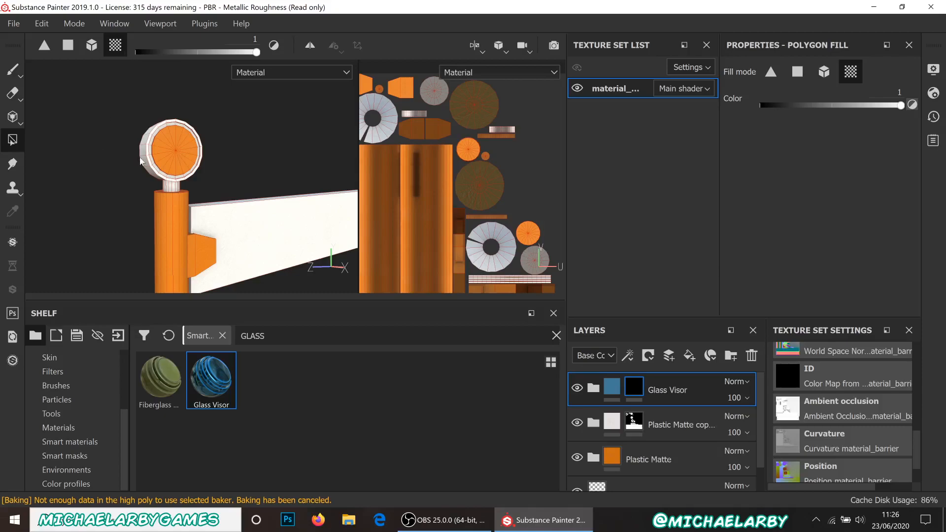
# Fill the front lens faces of both lamps in the Glass Visor mask
pyautogui.click(173, 153)
pyautogui.keyDown('alt'); pyautogui.moveTo(164, 151); pyautogui.dragTo(342, 164); pyautogui.keyUp('alt')
pyautogui.scroll(3, 341, 160)
pyautogui.keyDown('alt'); pyautogui.moveTo(344, 158); pyautogui.dragTo(248, 152, button='middle'); pyautogui.keyUp('alt')
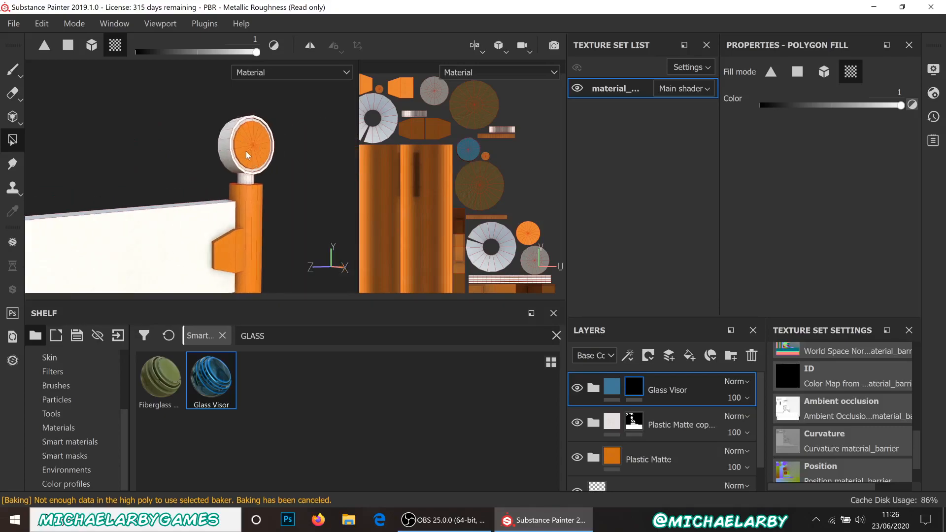
pyautogui.click(247, 152)
pyautogui.scroll(5, 248, 131)
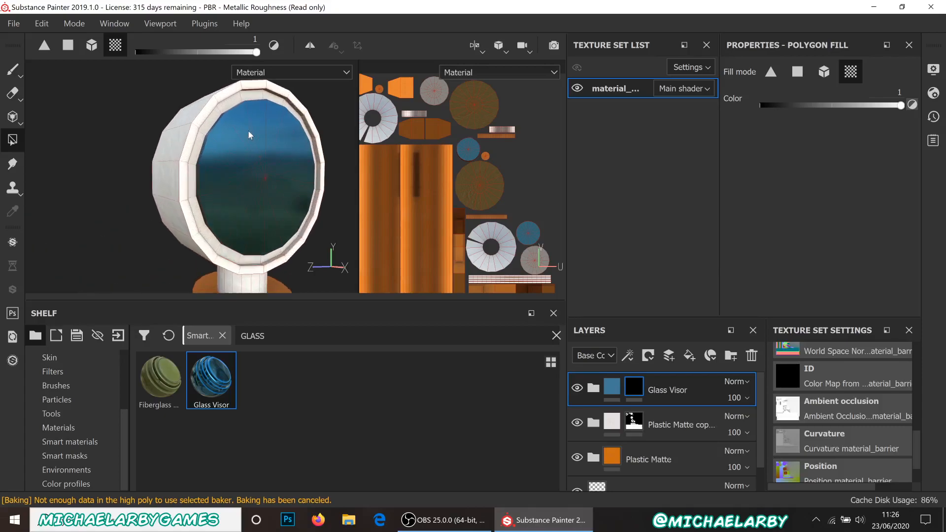
pyautogui.moveTo(230, 137)
pyautogui.keyDown('alt'); pyautogui.mouseDown()
pyautogui.moveTo(220, 162)
pyautogui.moveTo(200, 125)
pyautogui.moveTo(213, 143)
pyautogui.mouseUp(); pyautogui.keyUp('alt')
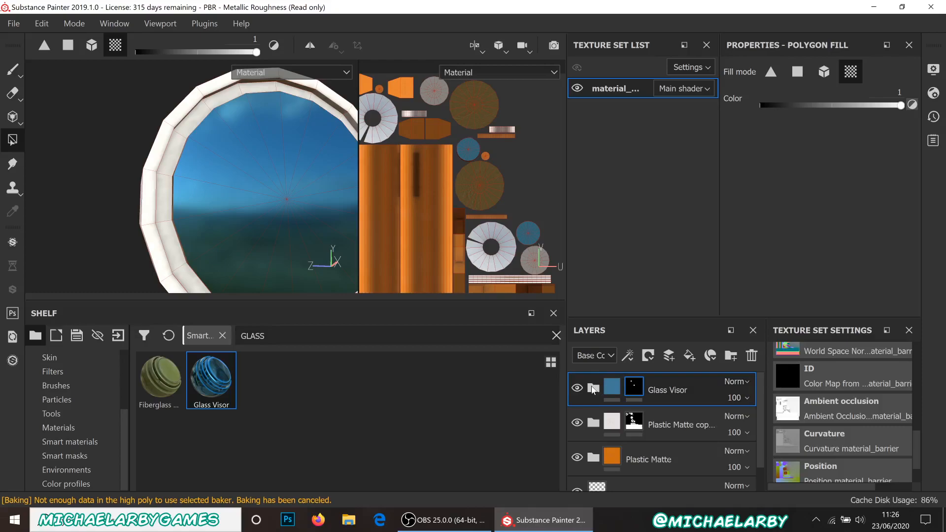
# Expand the Glass Visor folder and set its Base layer's base color to amber yellow (R 0.832, G 0.512, B 0.010)
pyautogui.click(598, 388)
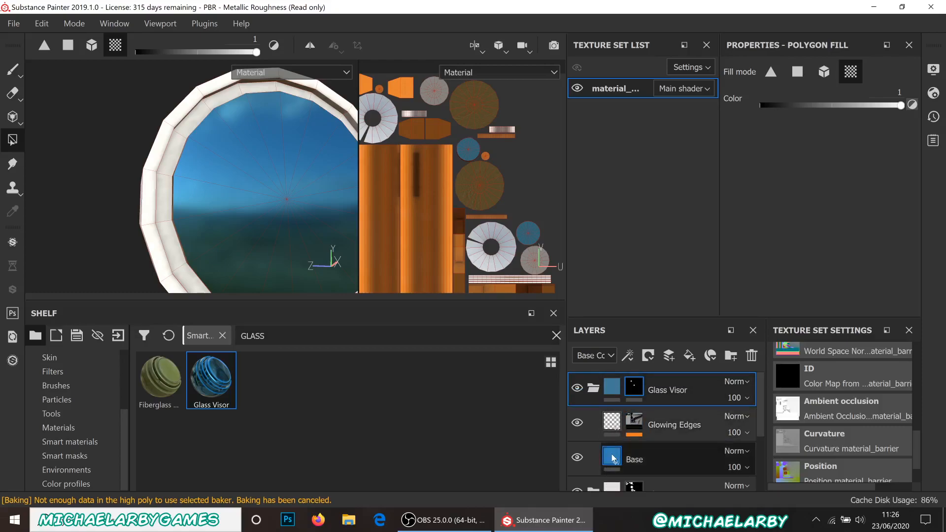
pyautogui.click(613, 458)
pyautogui.click(784, 291)
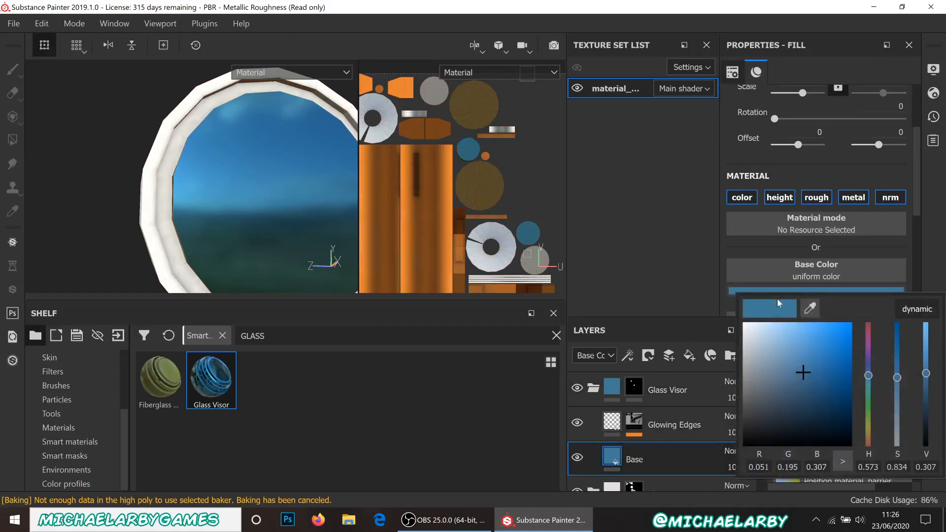
pyautogui.click(839, 332)
pyautogui.moveTo(869, 403); pyautogui.dragTo(868, 434)
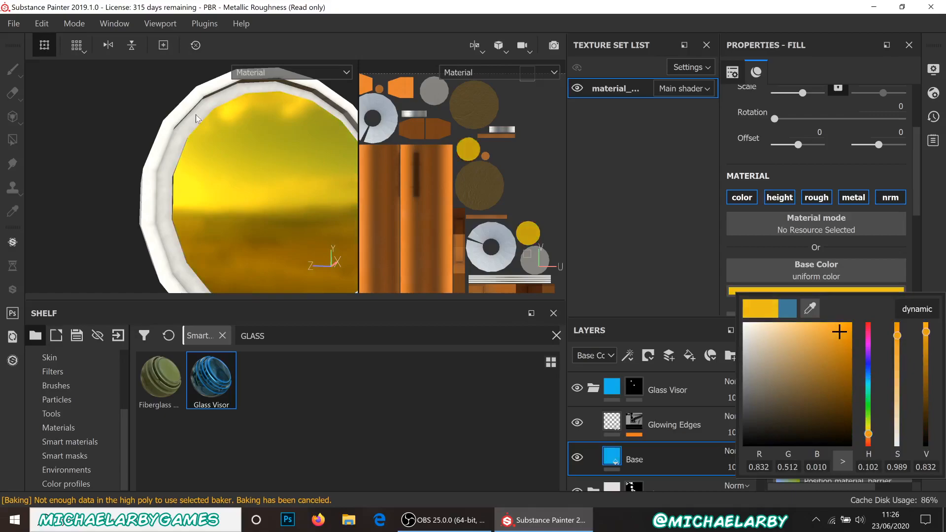
pyautogui.click(93, 157)
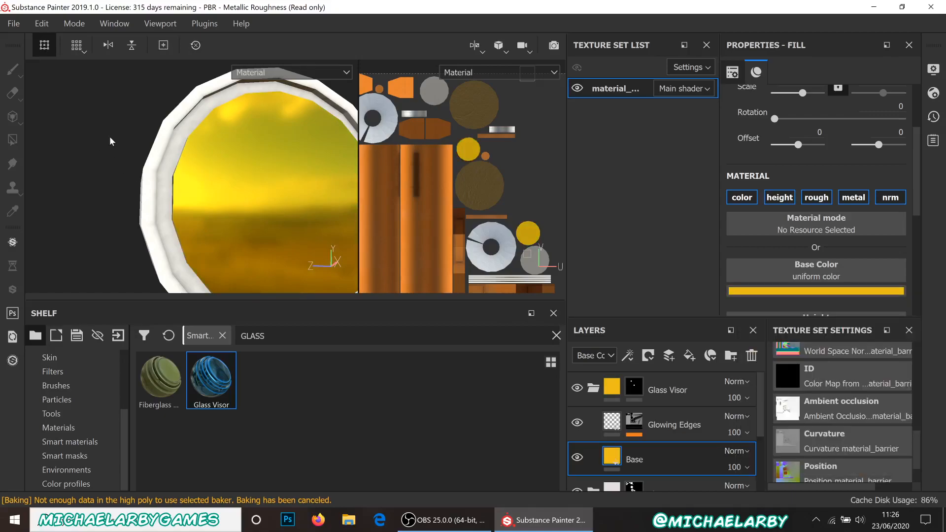
# Examine the amber glass lens on the lamp up close and the whole textured barrier from the front
pyautogui.scroll(-8, 109, 136)
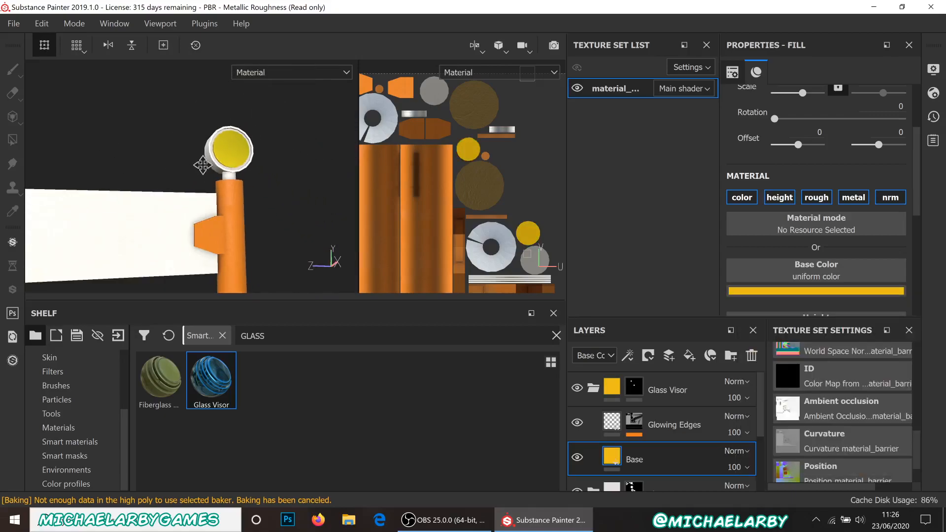
pyautogui.moveTo(247, 182)
pyautogui.keyDown('alt'); pyautogui.mouseDown()
pyautogui.moveTo(196, 201)
pyautogui.moveTo(234, 163)
pyautogui.moveTo(247, 187)
pyautogui.mouseUp(); pyautogui.keyUp('alt')
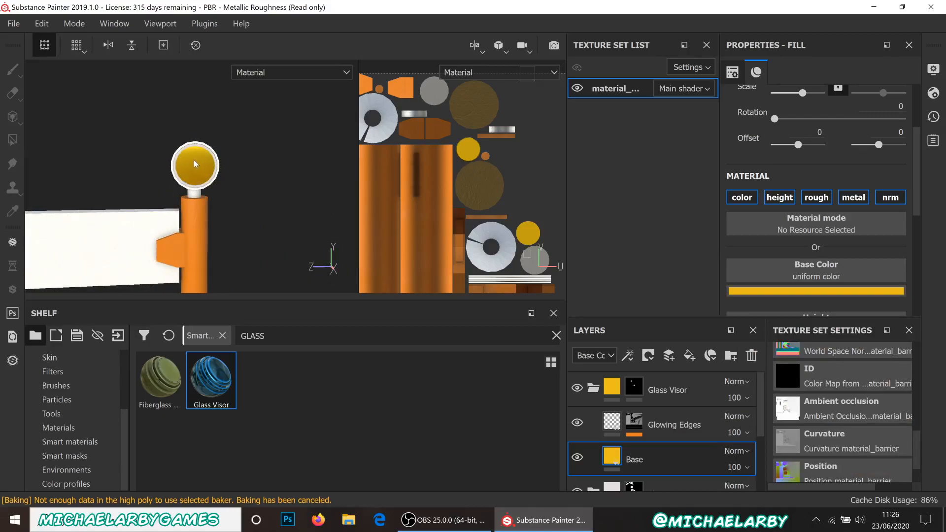
pyautogui.scroll(1, 197, 167)
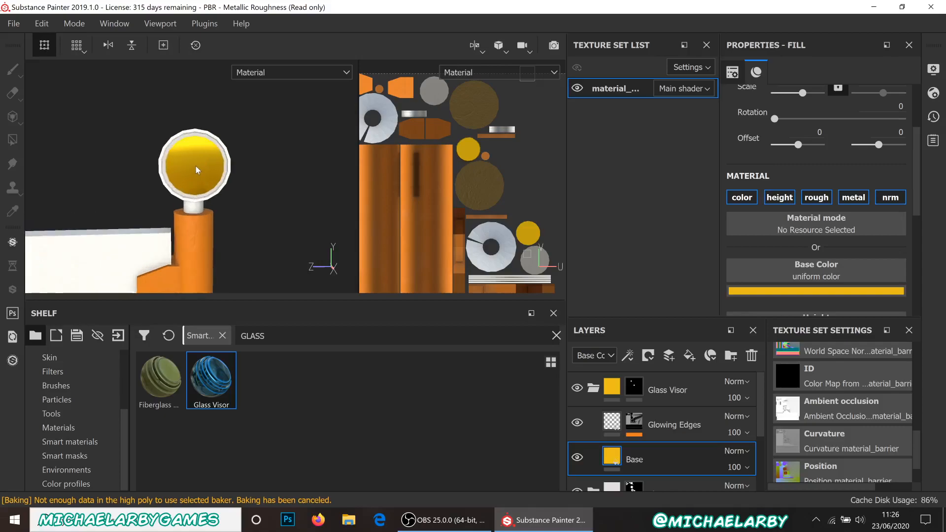
pyautogui.scroll(4, 196, 167)
pyautogui.scroll(-5, 196, 166)
pyautogui.scroll(-6, 198, 143)
pyautogui.scroll(-2, 192, 148)
pyautogui.scroll(3, 212, 129)
pyautogui.scroll(-2, 214, 128)
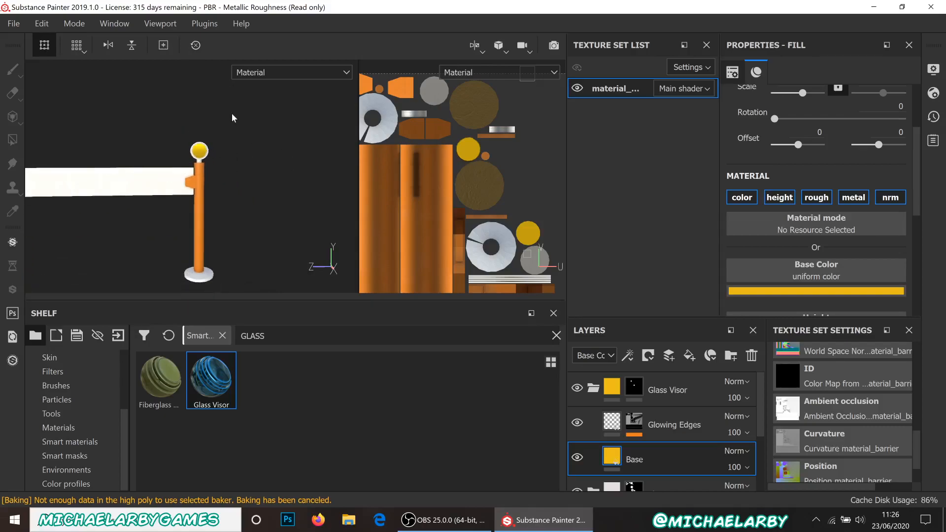
pyautogui.moveTo(155, 177); pyautogui.dragTo(248, 172, button='middle')
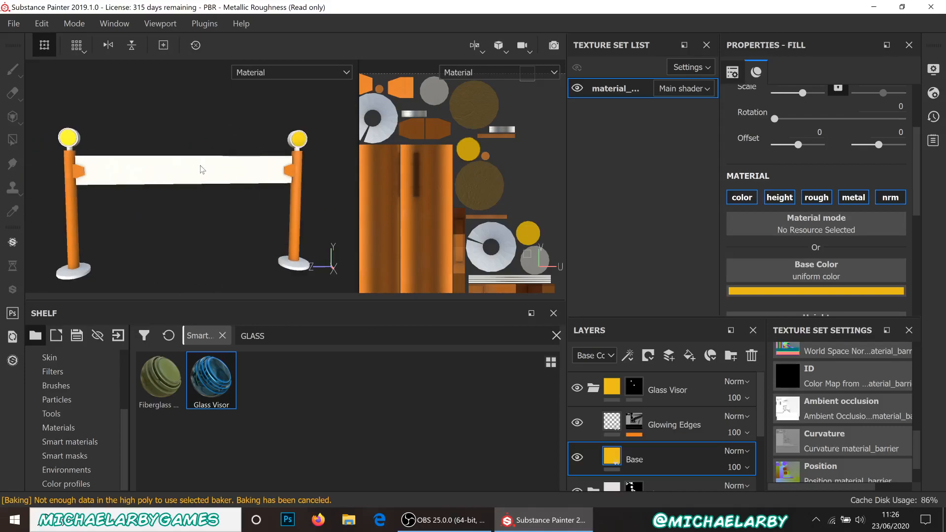
pyautogui.scroll(2, 250, 167)
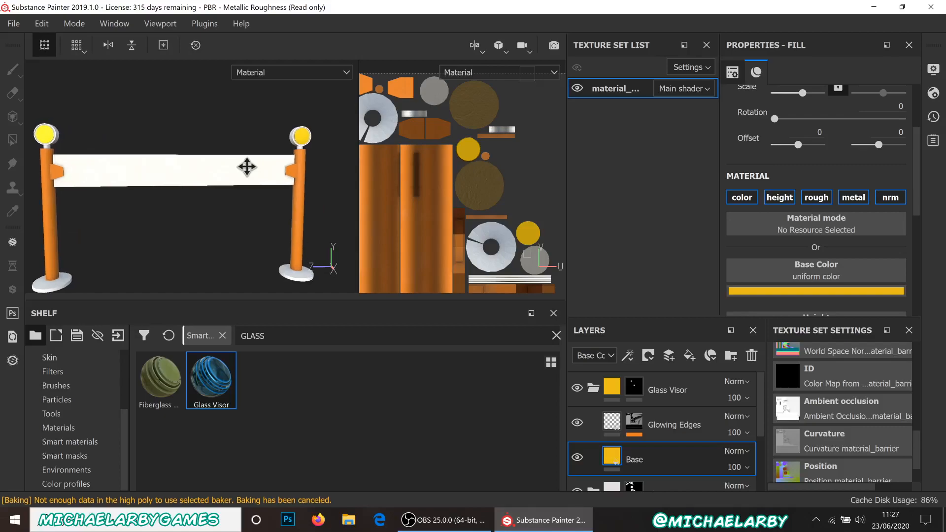
# Collapse the Glass Visor folder and add a new paint layer named STRIPES above it
pyautogui.click(669, 392)
pyautogui.click(577, 388)
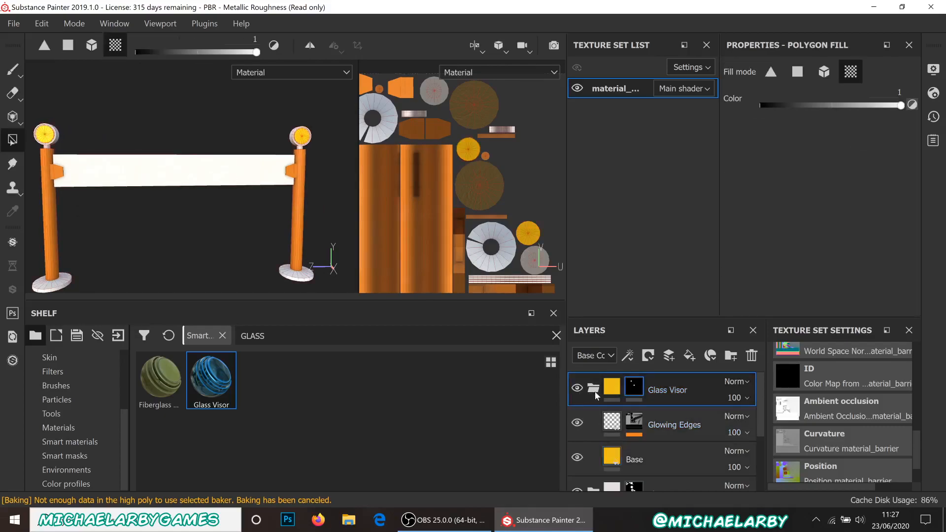
pyautogui.click(594, 389)
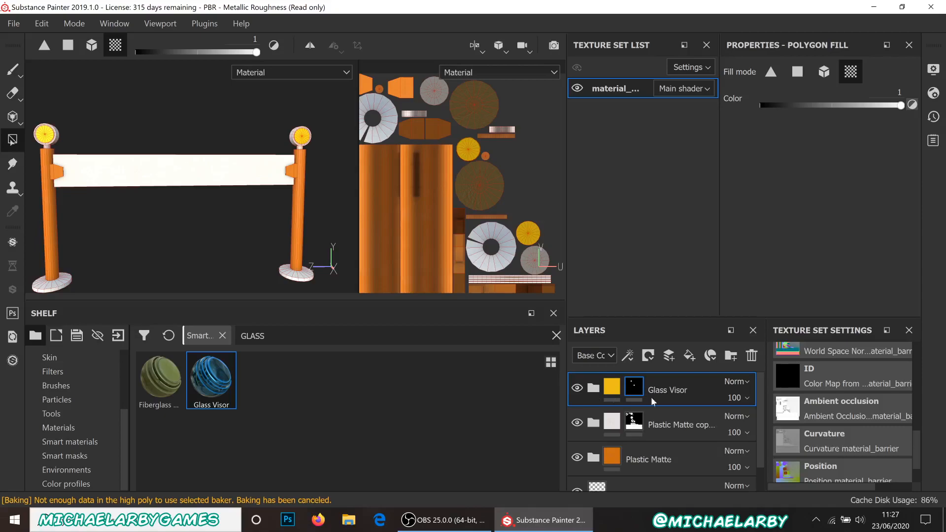
pyautogui.click(671, 362)
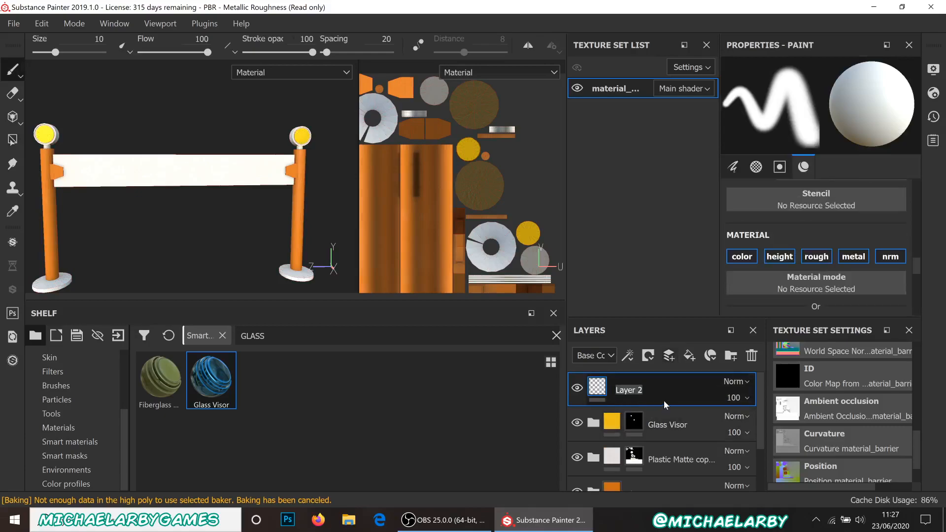
pyautogui.write('STRIPES')
pyautogui.press('Return')
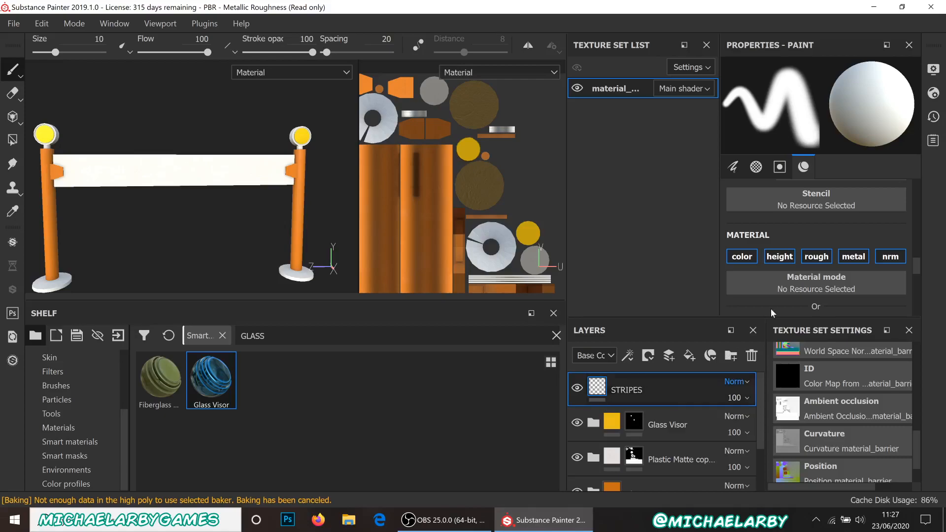
pyautogui.click(10, 73)
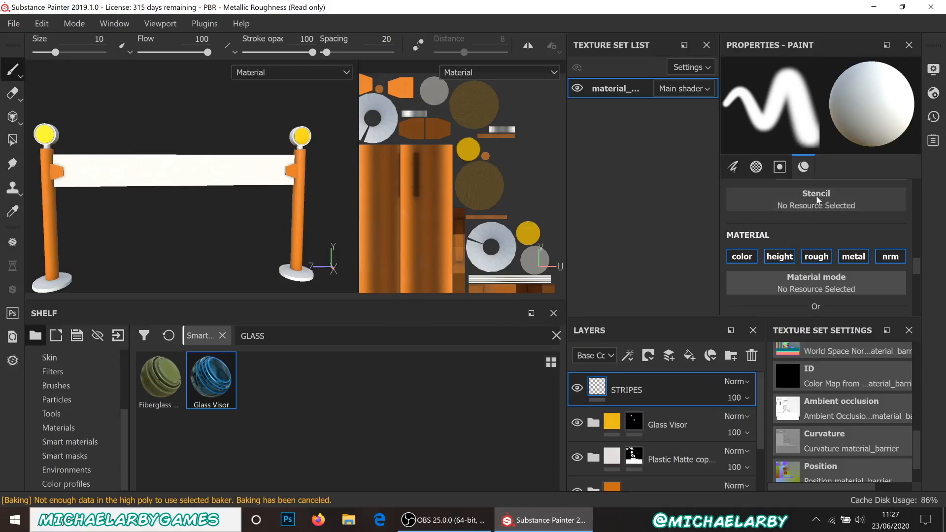
pyautogui.scroll(-2, 816, 197)
pyautogui.scroll(-10, 819, 221)
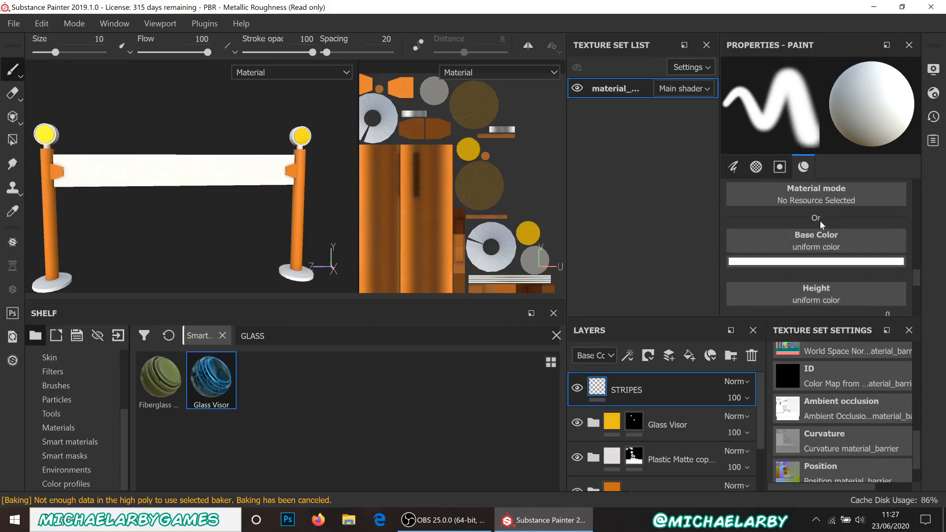
pyautogui.scroll(2, 820, 220)
pyautogui.scroll(8, 820, 221)
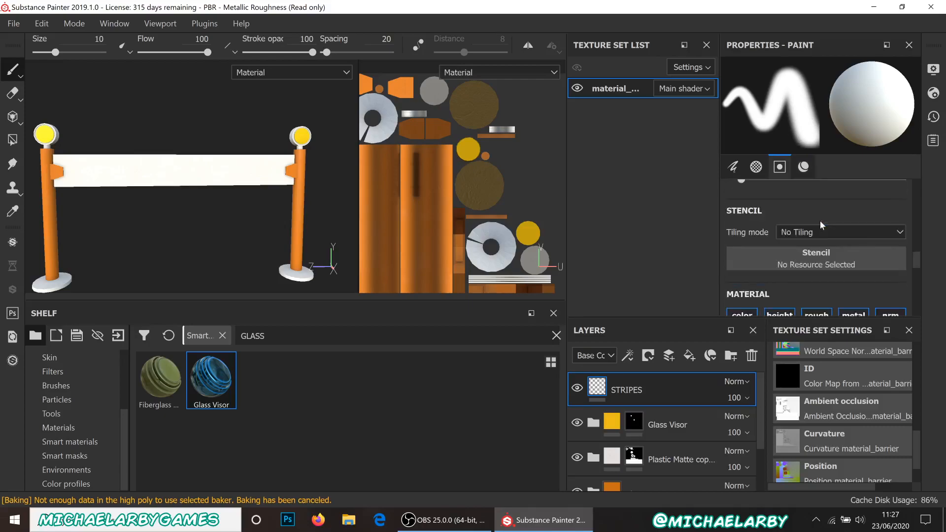
pyautogui.scroll(-1, 820, 220)
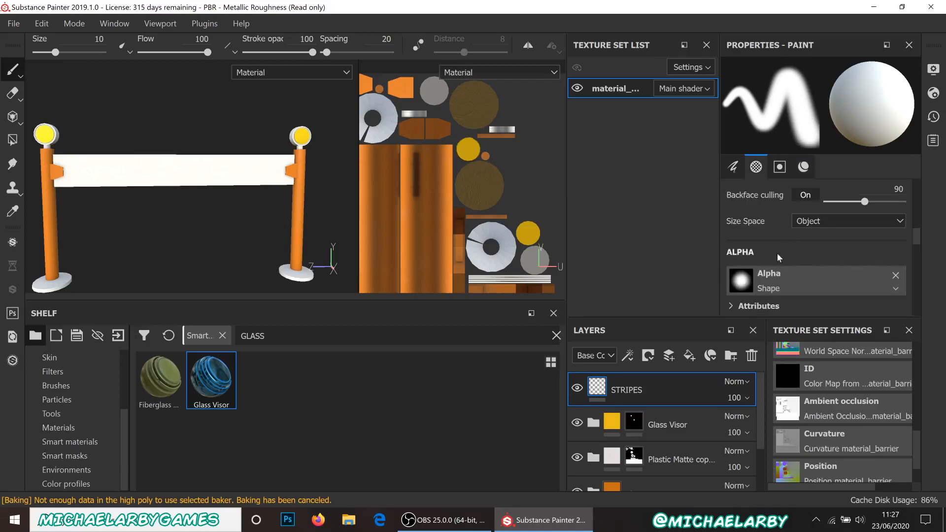
pyautogui.click(842, 277)
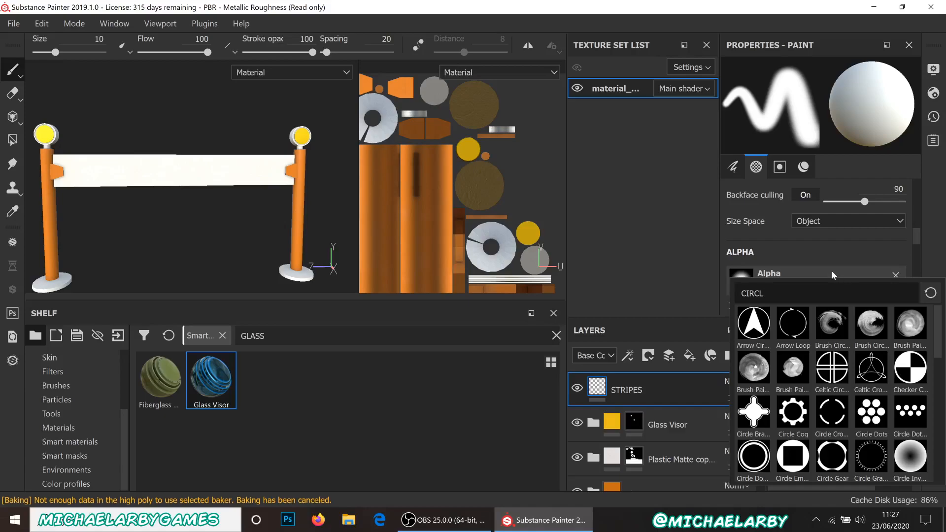
pyautogui.click(795, 252)
# Search the brush's stencil resources for LINE and load Line Stripes as the stencil
pyautogui.scroll(-3, 791, 245)
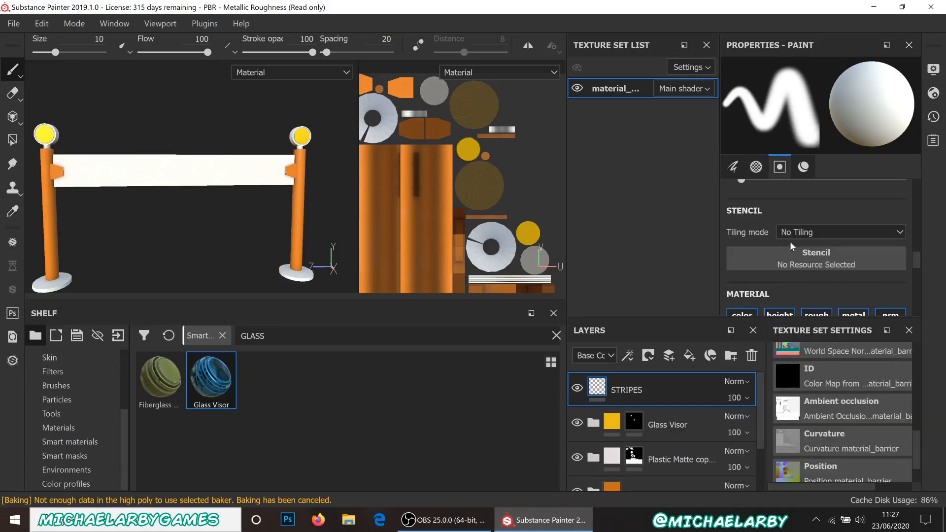
pyautogui.click(823, 253)
pyautogui.write('SQ')
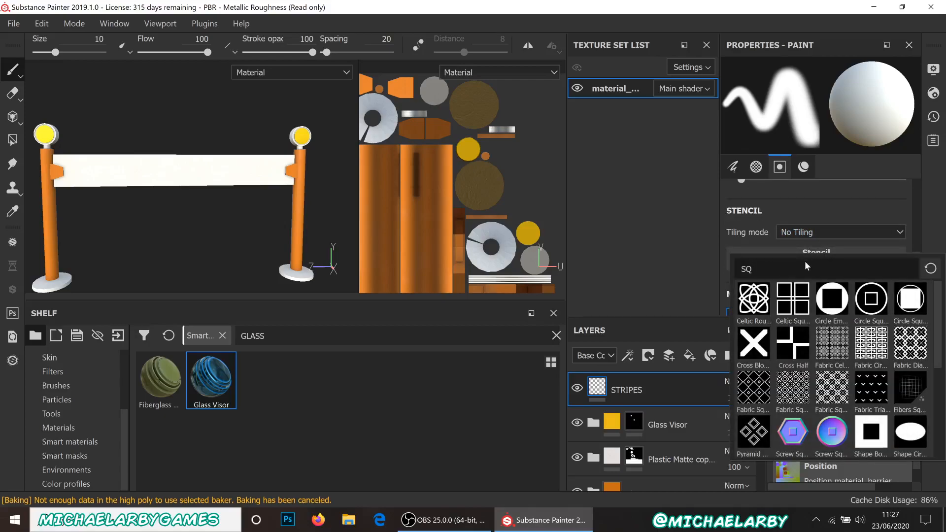
pyautogui.press('BackSpace')
pyautogui.press('BackSpace')
pyautogui.write('LINE')
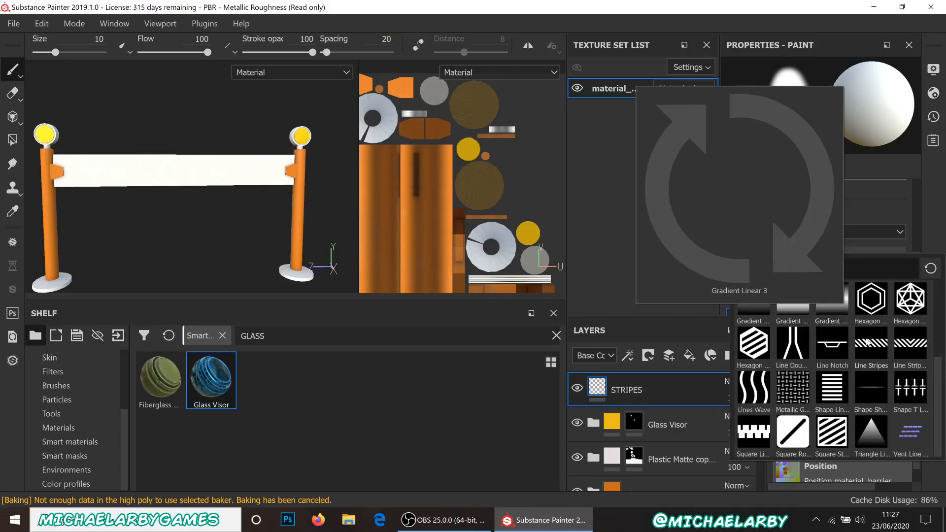
pyautogui.moveTo(872, 347)
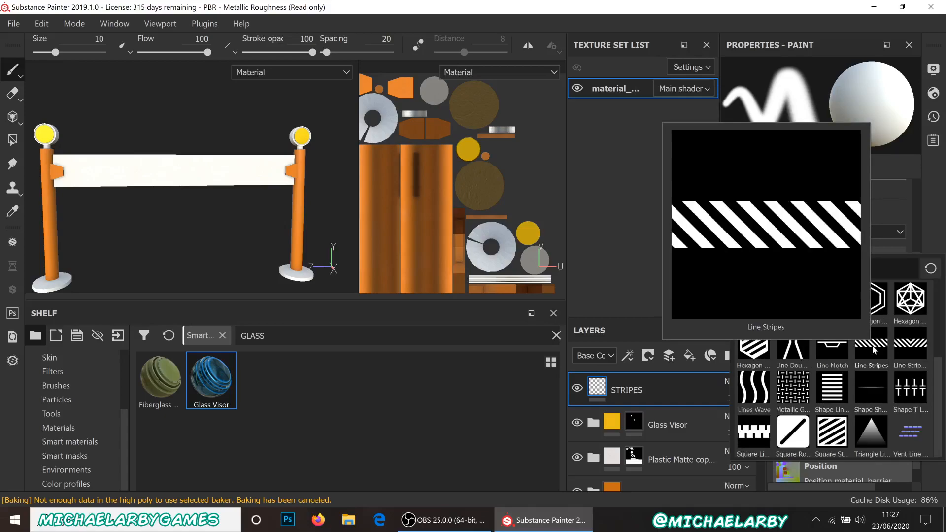
pyautogui.click(872, 344)
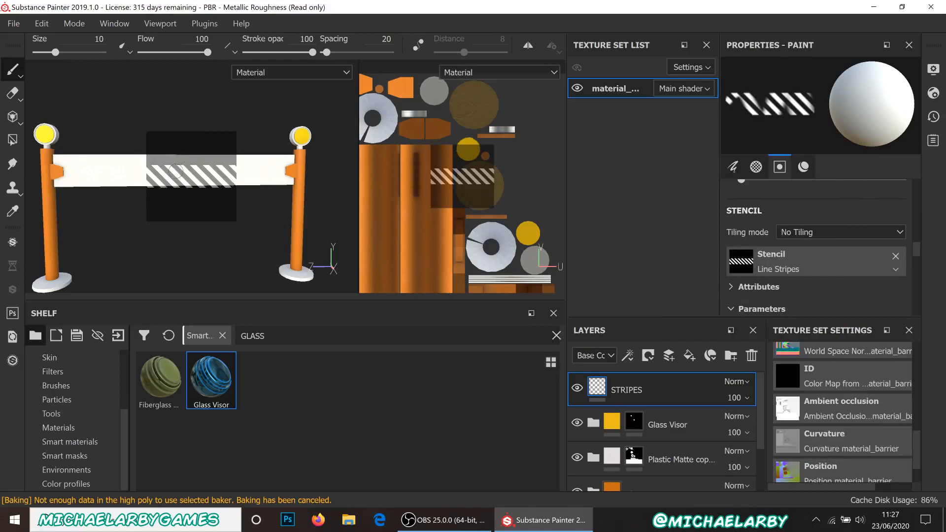
# Set the paint brush's base color to a bright red
pyautogui.moveTo(269, 275)
pyautogui.keyDown('alt'); pyautogui.mouseDown()
pyautogui.moveTo(239, 253)
pyautogui.moveTo(232, 201)
pyautogui.moveTo(259, 261)
pyautogui.moveTo(182, 224)
pyautogui.moveTo(190, 213)
pyautogui.moveTo(211, 237)
pyautogui.moveTo(249, 223)
pyautogui.moveTo(254, 246)
pyautogui.mouseUp(); pyautogui.keyUp('alt')
pyautogui.click(802, 167)
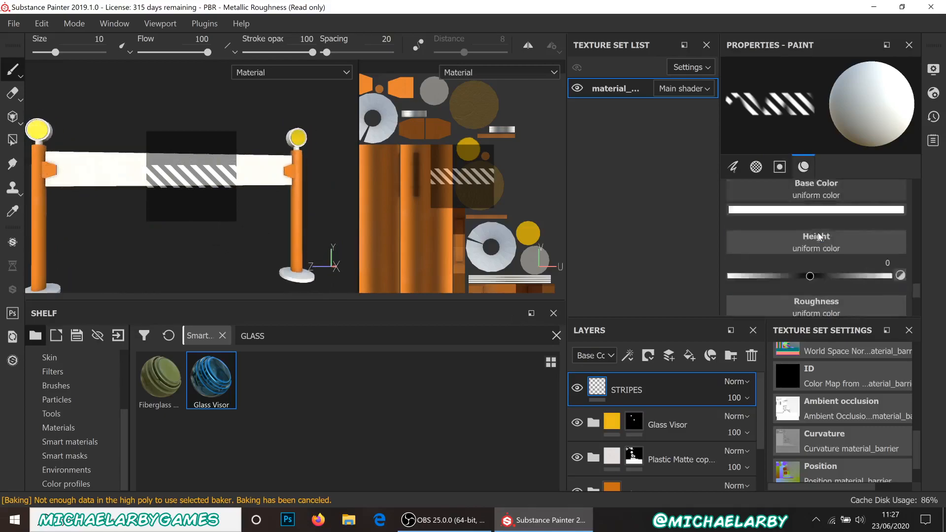
pyautogui.click(811, 209)
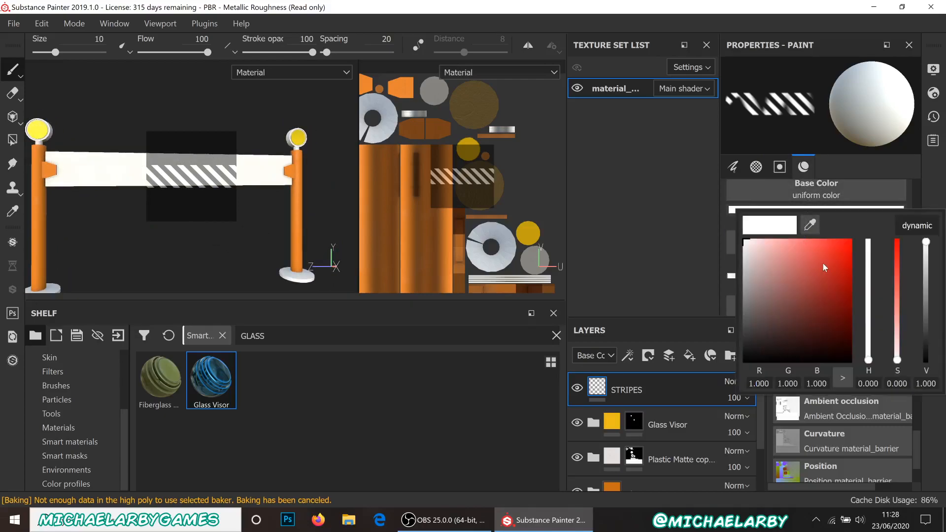
pyautogui.click(823, 263)
pyautogui.click(135, 129)
# Try painting red diagonal stripes through the Line Stripes stencil onto the white barrier board
pyautogui.moveTo(138, 151)
pyautogui.mouseDown()
pyautogui.moveTo(171, 179)
pyautogui.moveTo(176, 157)
pyautogui.moveTo(200, 177)
pyautogui.moveTo(245, 138)
pyautogui.moveTo(151, 175)
pyautogui.moveTo(103, 162)
pyautogui.mouseUp()
pyautogui.moveTo(235, 221)
pyautogui.keyDown('alt'); pyautogui.mouseDown()
pyautogui.moveTo(249, 249)
pyautogui.moveTo(211, 264)
pyautogui.moveTo(173, 196)
pyautogui.moveTo(271, 206)
pyautogui.moveTo(268, 256)
pyautogui.mouseUp(); pyautogui.keyUp('alt')
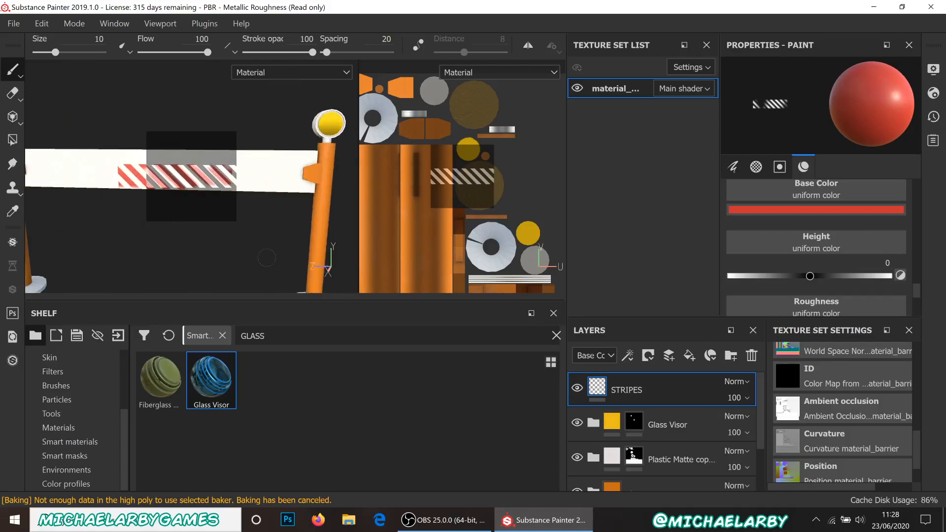
pyautogui.scroll(-2, 189, 180)
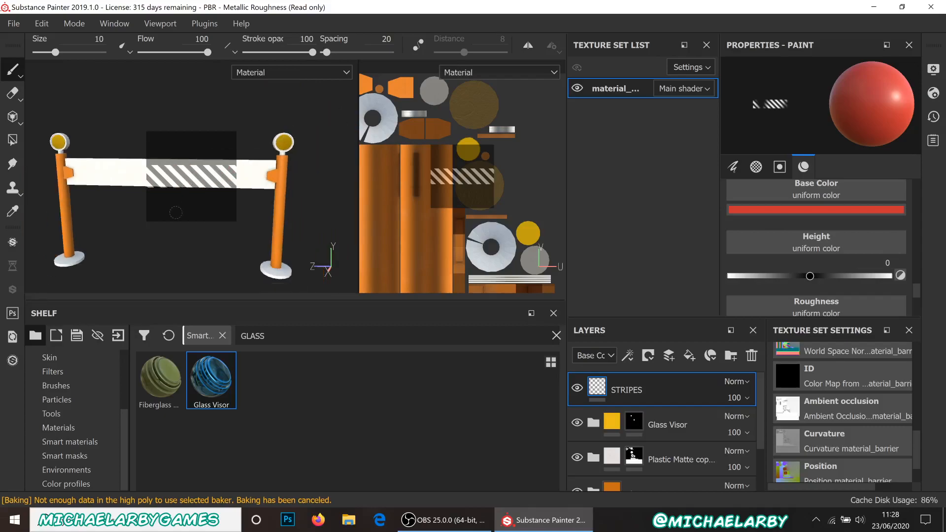
pyautogui.keyDown('alt'); pyautogui.moveTo(177, 211); pyautogui.dragTo(186, 201); pyautogui.keyUp('alt')
pyautogui.moveTo(217, 201)
pyautogui.mouseDown(button='middle')
pyautogui.moveTo(252, 199)
pyautogui.moveTo(233, 199)
pyautogui.mouseUp(button='middle')
# Set the Line Stripes stencil's tiling mode to Horizontal Tiling
pyautogui.scroll(5, 817, 226)
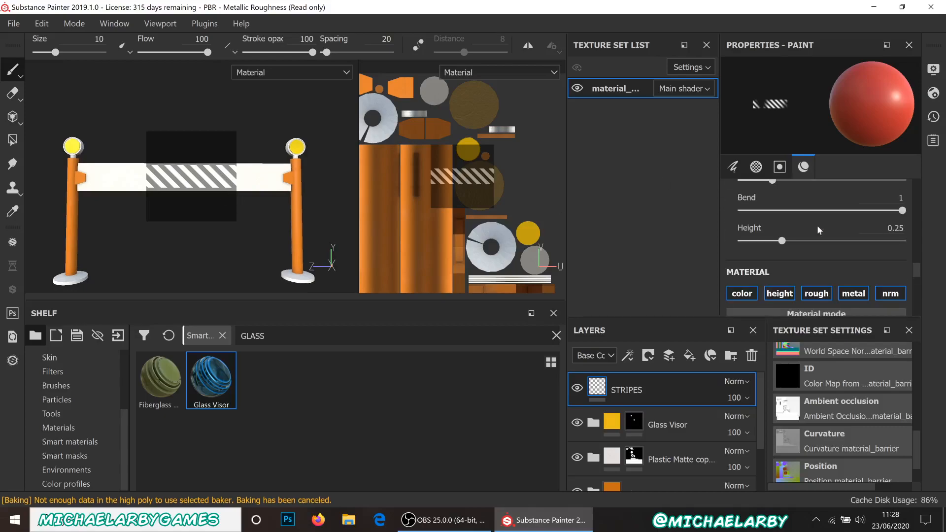
pyautogui.scroll(4, 817, 222)
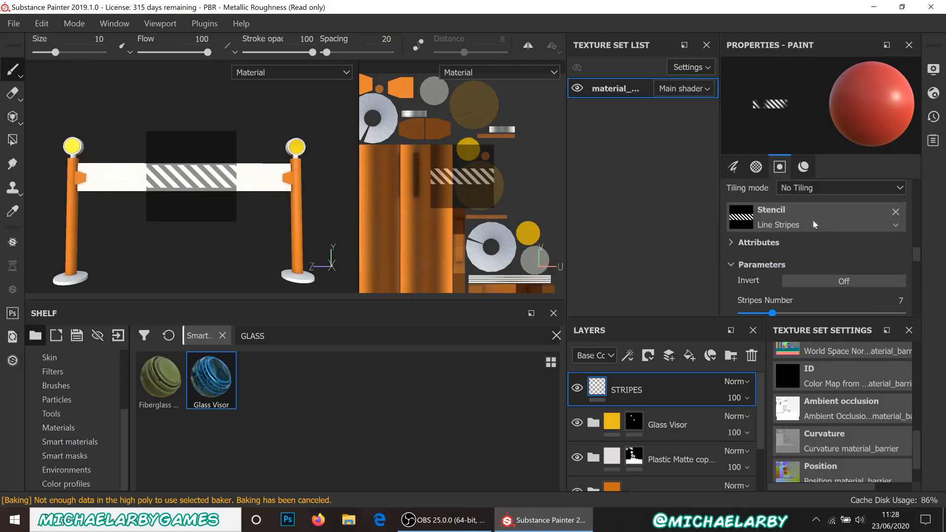
pyautogui.scroll(-2, 783, 219)
pyautogui.scroll(-2, 795, 220)
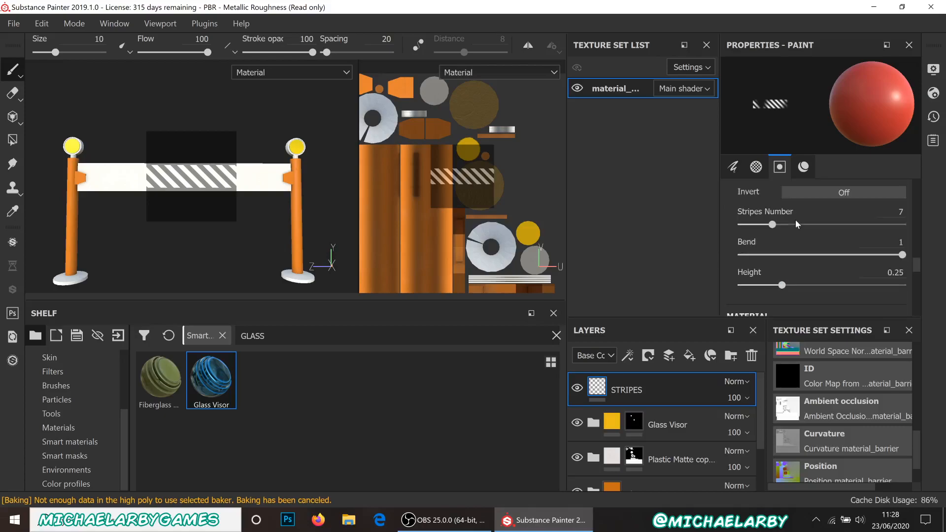
pyautogui.scroll(2, 795, 219)
pyautogui.scroll(3, 795, 220)
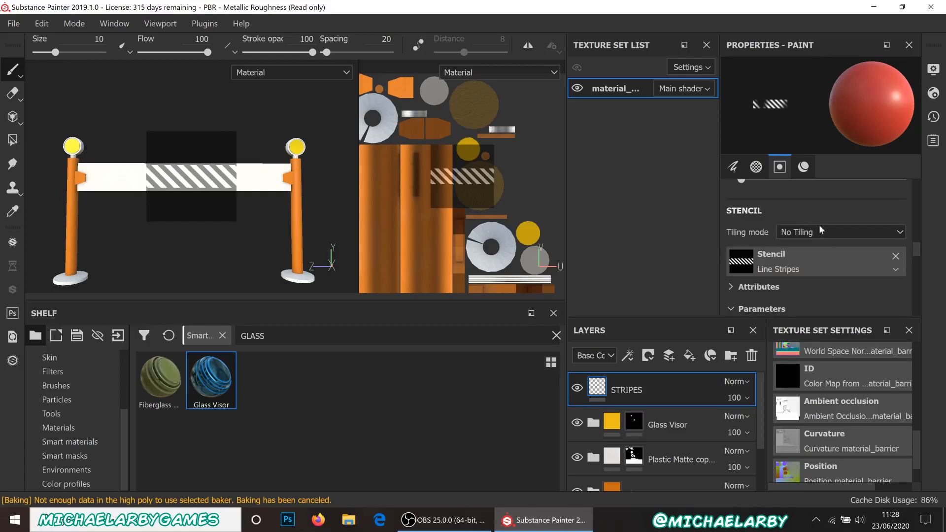
pyautogui.click(829, 230)
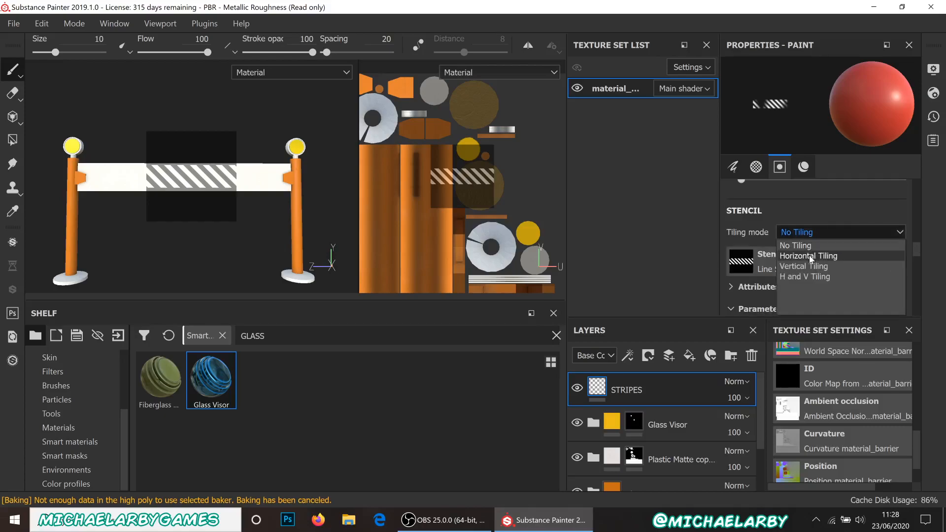
pyautogui.click(808, 255)
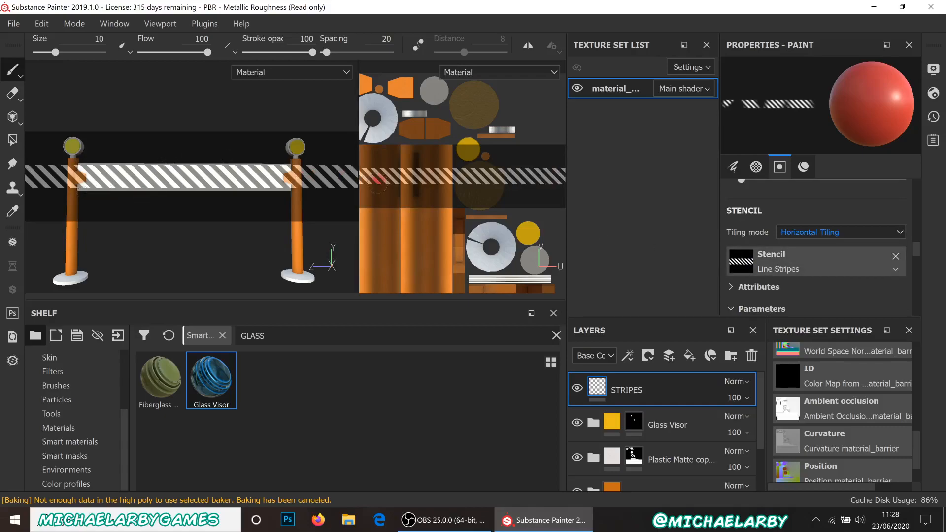
# Enlarge the Line Stripes stencil to nearly the board's height and line the white barrier board up straight behind it
pyautogui.moveTo(357, 194); pyautogui.dragTo(506, 207)
pyautogui.scroll(3, 181, 156)
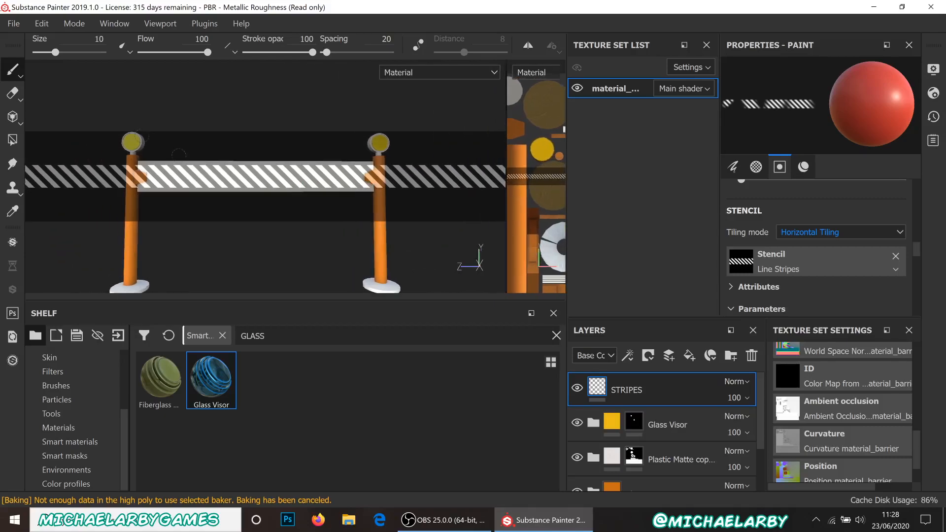
pyautogui.keyDown('alt'); pyautogui.moveTo(227, 181); pyautogui.dragTo(217, 169); pyautogui.keyUp('alt')
pyautogui.scroll(2, 219, 170)
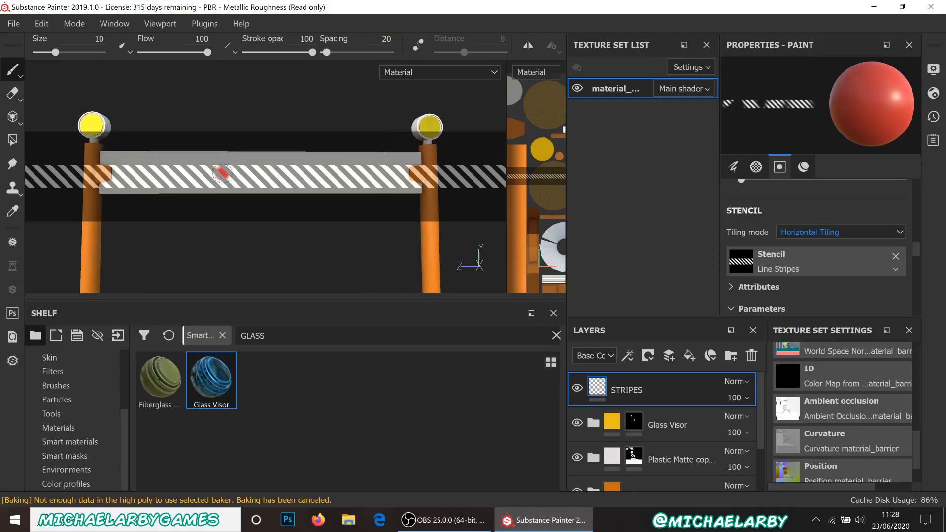
pyautogui.keyDown('alt'); pyautogui.moveTo(215, 252); pyautogui.dragTo(210, 253); pyautogui.keyUp('alt')
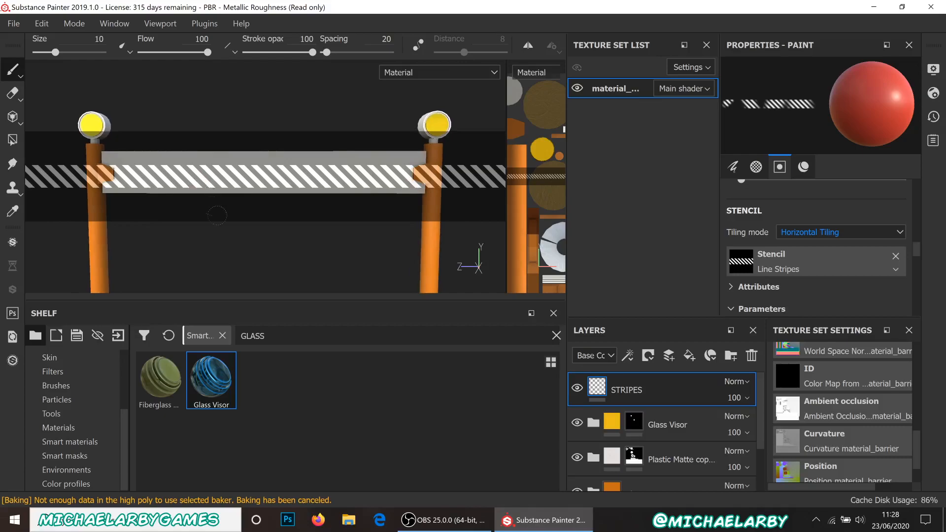
pyautogui.press('s')
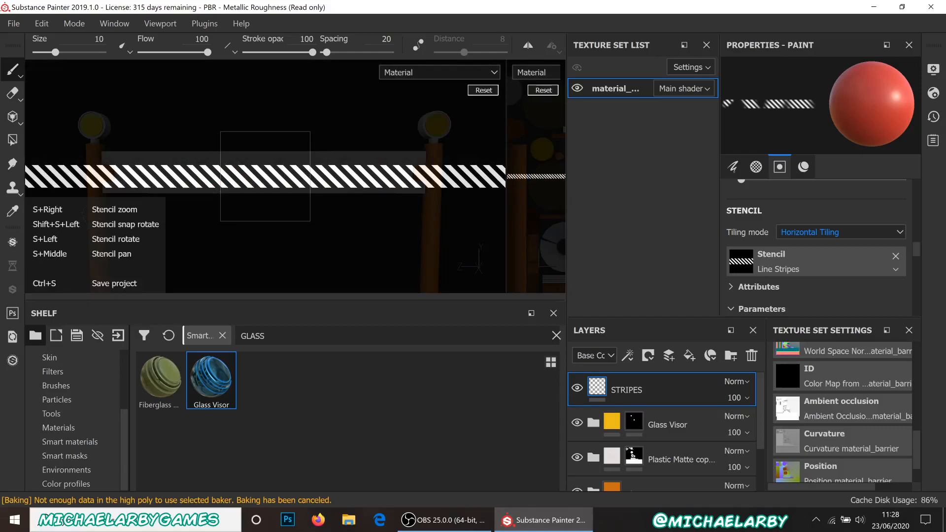
pyautogui.moveTo(274, 212); pyautogui.dragTo(279, 232, button='right')
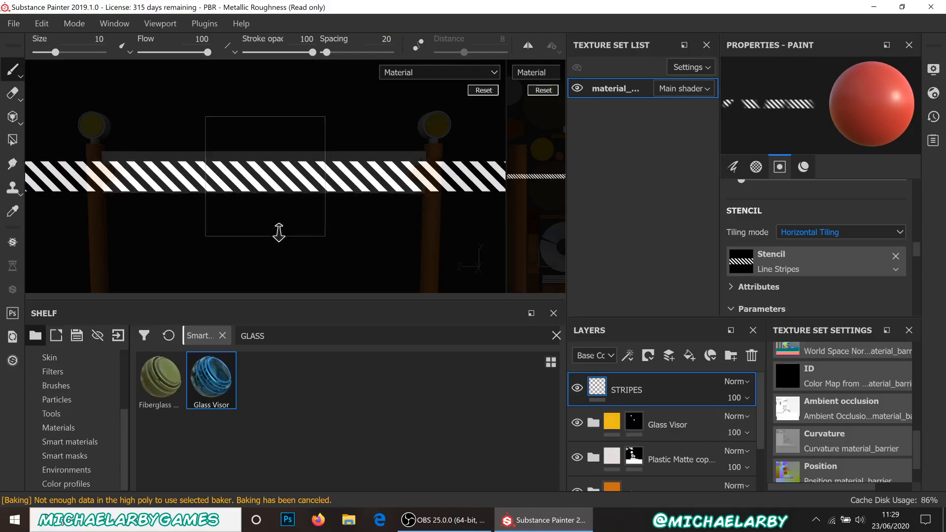
pyautogui.moveTo(279, 232); pyautogui.dragTo(279, 235, button='right')
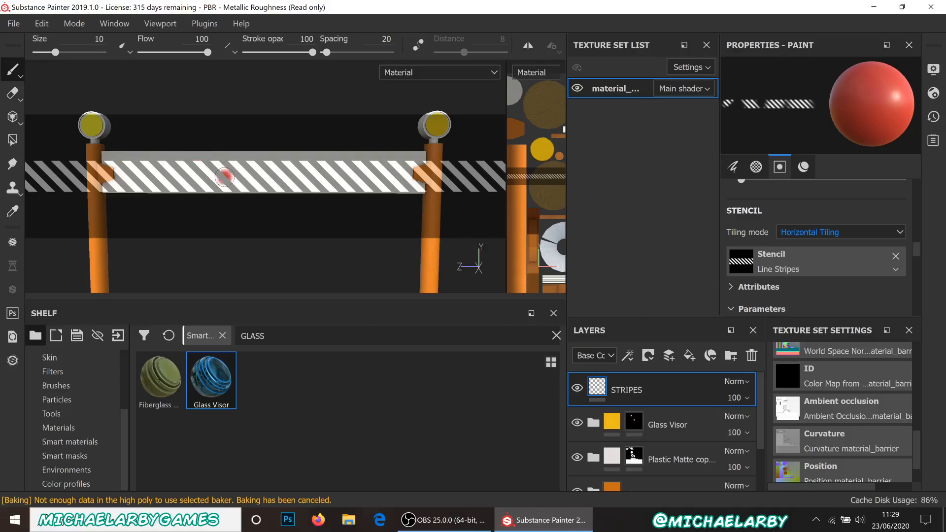
pyautogui.keyDown('alt'); pyautogui.moveTo(243, 95); pyautogui.dragTo(244, 111, button='right'); pyautogui.keyUp('alt')
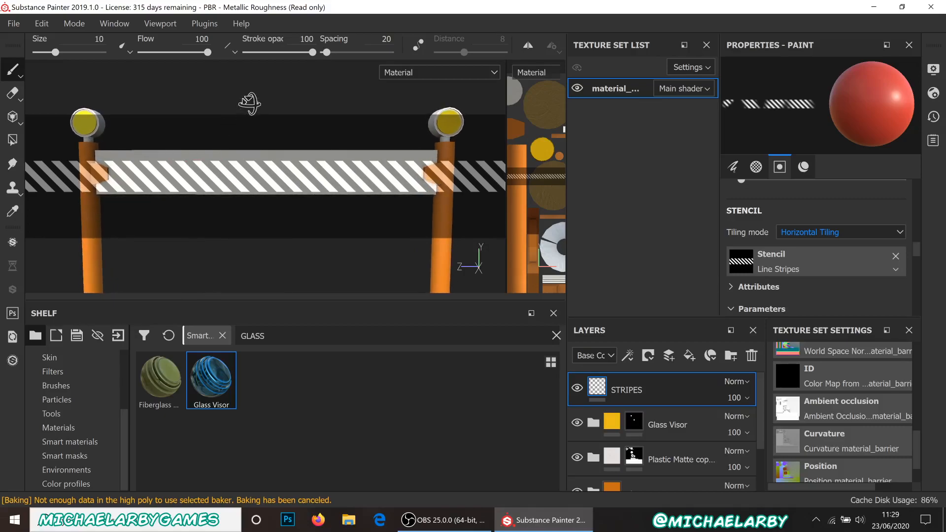
pyautogui.keyDown('alt'); pyautogui.moveTo(250, 104); pyautogui.dragTo(249, 96); pyautogui.keyUp('alt')
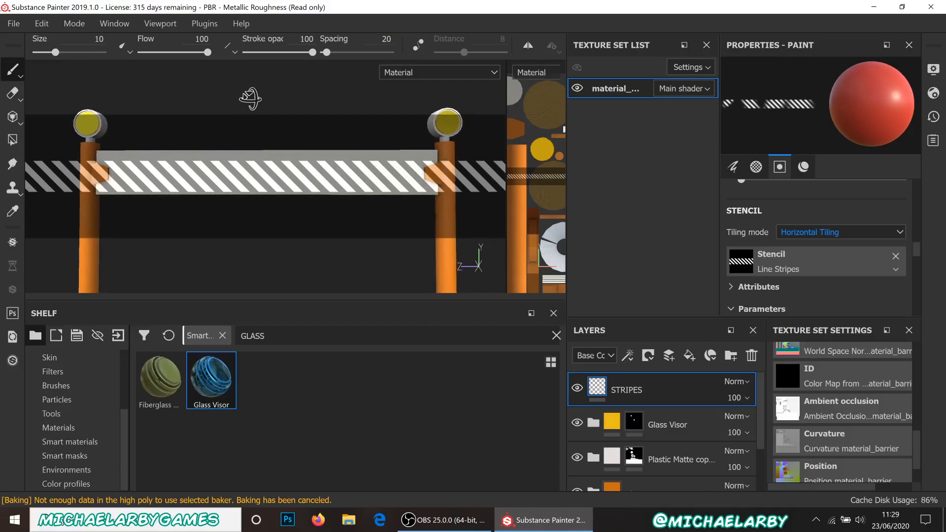
pyautogui.keyDown('alt'); pyautogui.moveTo(252, 102); pyautogui.dragTo(253, 105, button='middle'); pyautogui.keyUp('alt')
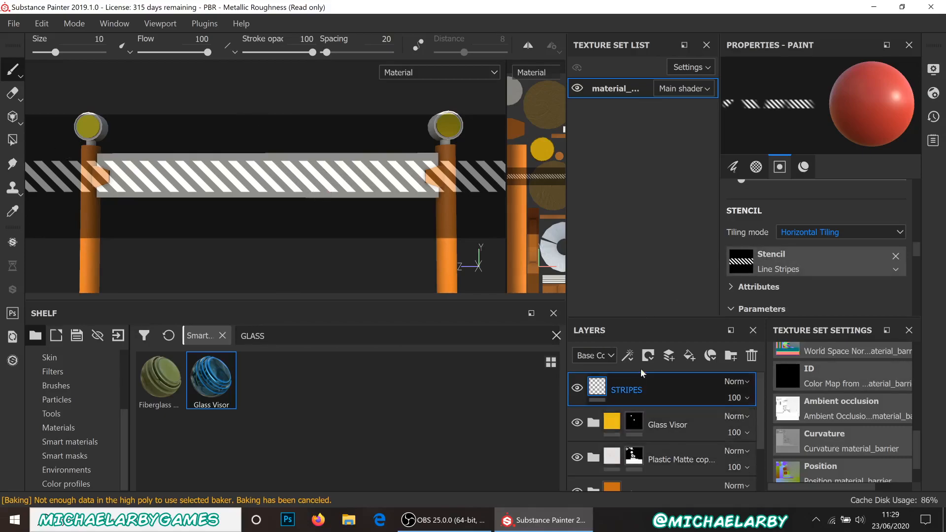
# Set the paint brush's base color to yellow
pyautogui.scroll(6, 802, 247)
pyautogui.scroll(-3, 802, 246)
pyautogui.scroll(6, 803, 252)
pyautogui.scroll(-3, 803, 252)
pyautogui.scroll(-8, 803, 248)
pyautogui.scroll(-6, 802, 248)
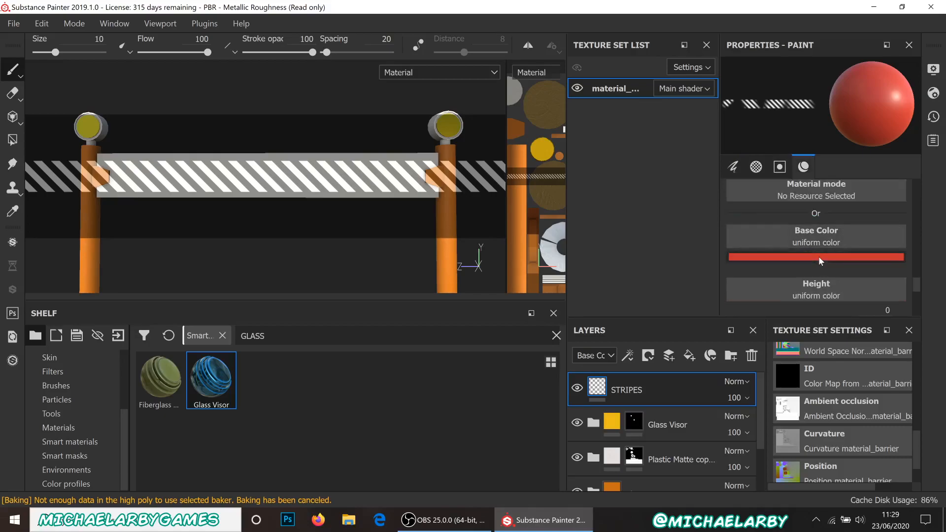
pyautogui.click(819, 257)
pyautogui.click(867, 395)
pyautogui.click(836, 298)
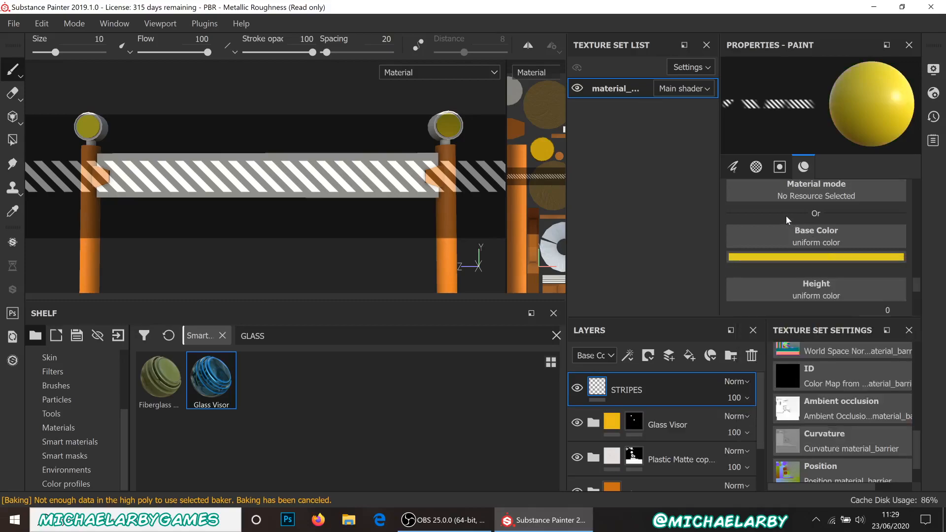
# Set the paint material's roughness to 0.1351 and raise its metallic value slightly
pyautogui.scroll(-3, 787, 214)
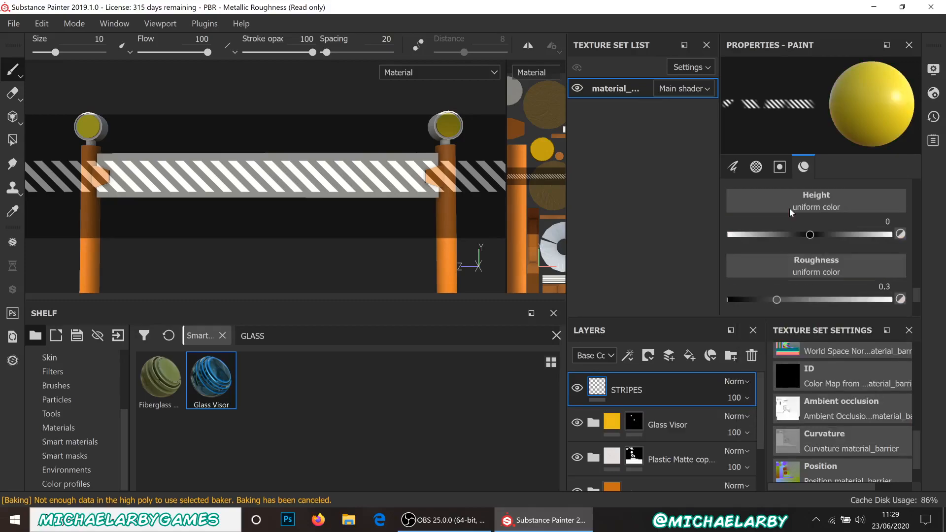
pyautogui.scroll(-1, 789, 208)
pyautogui.moveTo(777, 256); pyautogui.dragTo(749, 256)
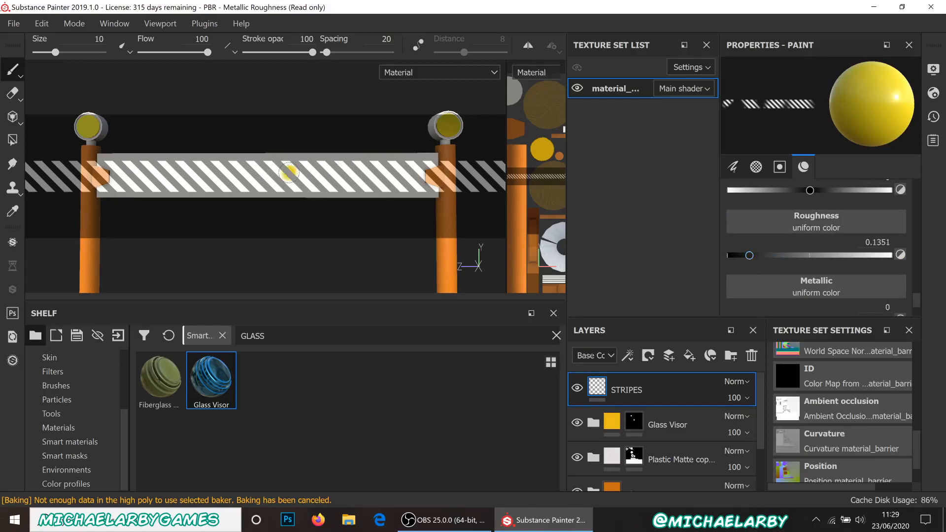
pyautogui.scroll(-1, 787, 256)
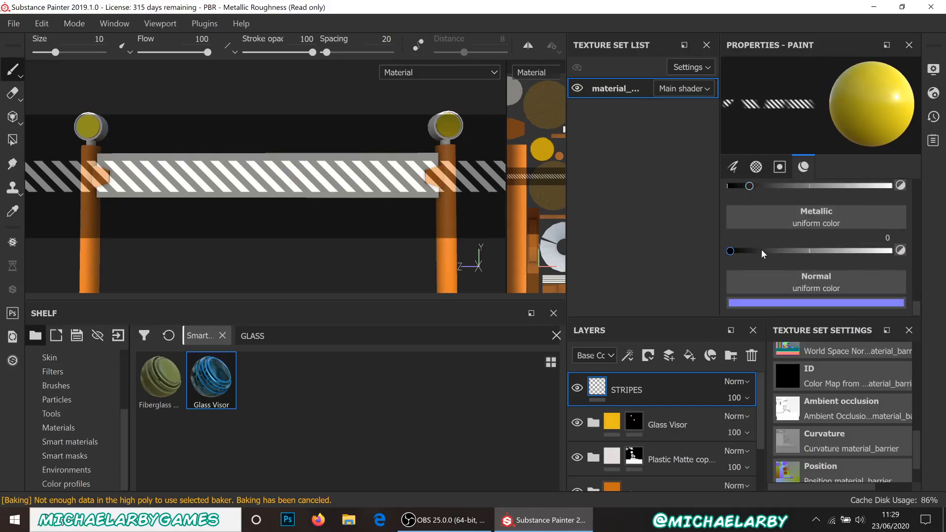
pyautogui.moveTo(732, 250); pyautogui.dragTo(754, 252)
# Set the paint material's height to 0.0541
pyautogui.scroll(1, 781, 227)
pyautogui.scroll(3, 780, 226)
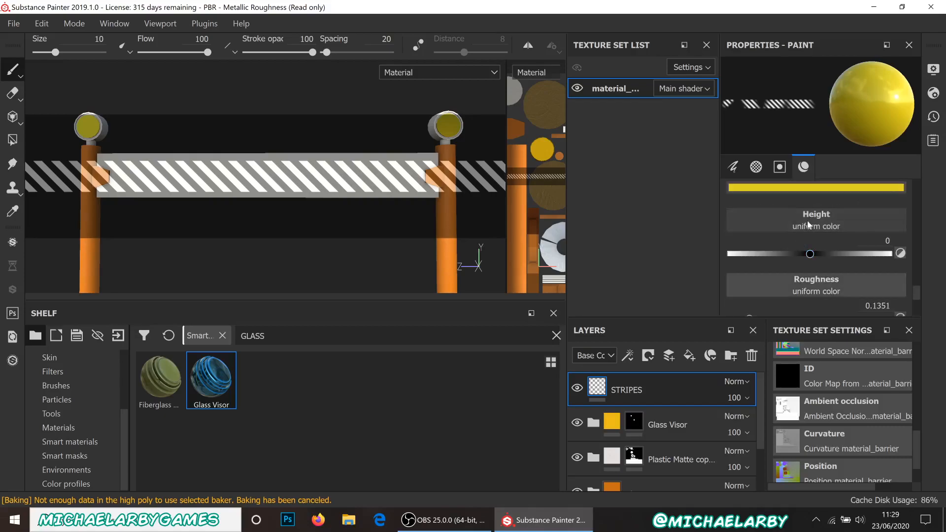
pyautogui.moveTo(810, 254); pyautogui.dragTo(813, 257)
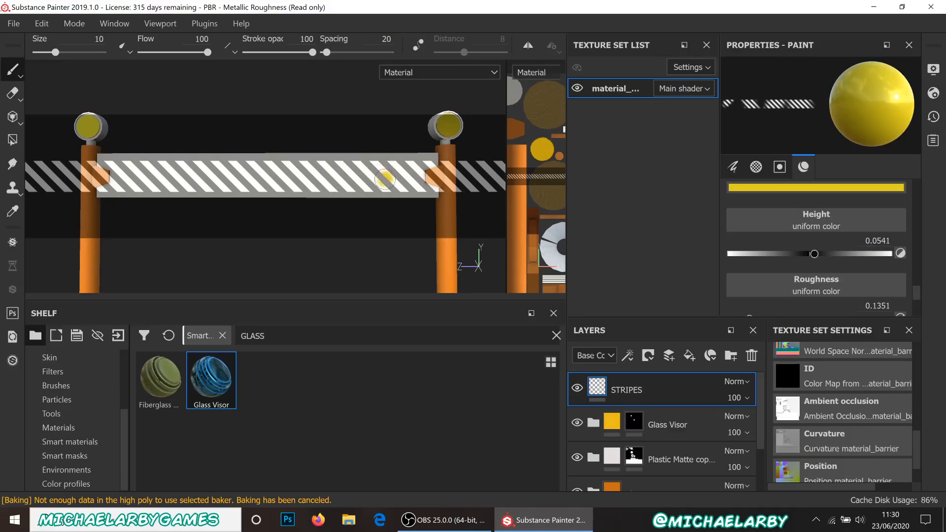
# Search the brush's alpha resources for SQUARE and load Square Rectangle as the alpha
pyautogui.scroll(4, 789, 235)
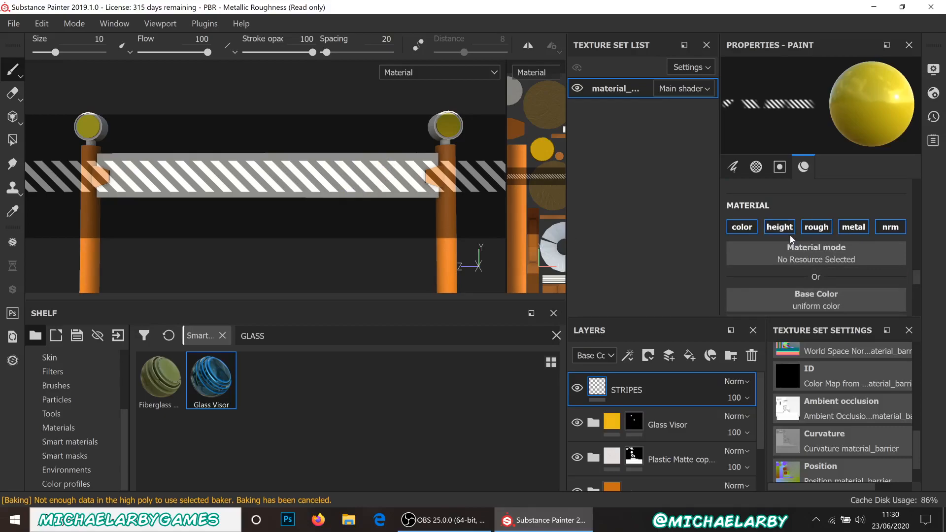
pyautogui.scroll(-5, 790, 235)
pyautogui.scroll(3, 790, 235)
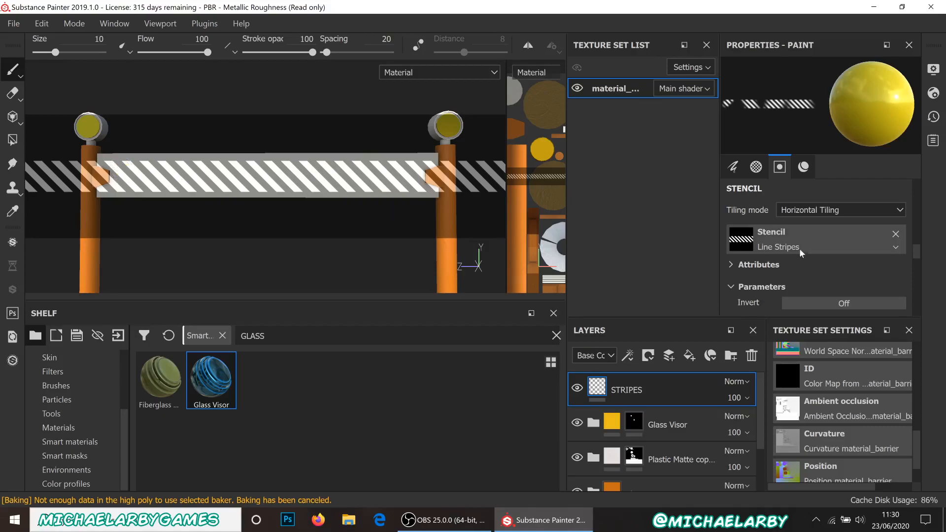
pyautogui.scroll(3, 800, 249)
pyautogui.click(808, 217)
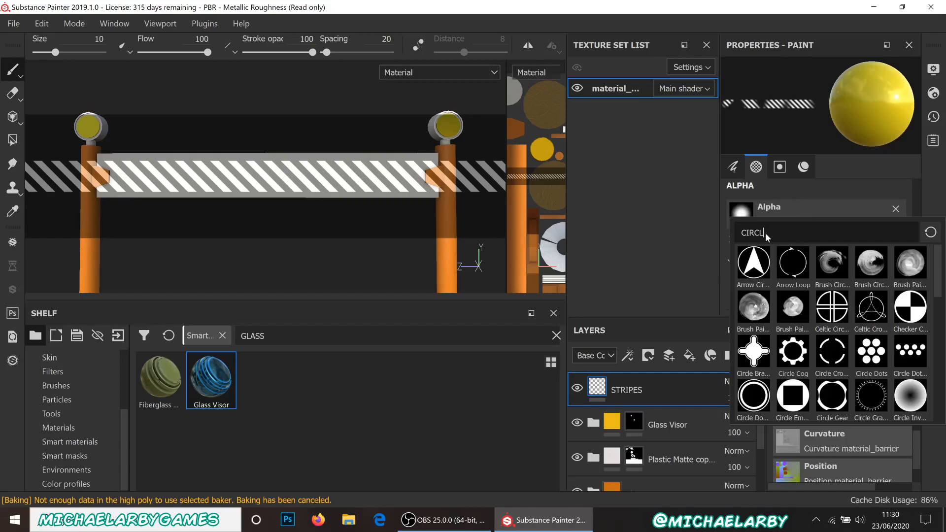
pyautogui.press('BackSpace')
pyautogui.press('BackSpace')
pyautogui.press('BackSpace')
pyautogui.press('BackSpace')
pyautogui.press('BackSpace')
pyautogui.write('SQUARE')
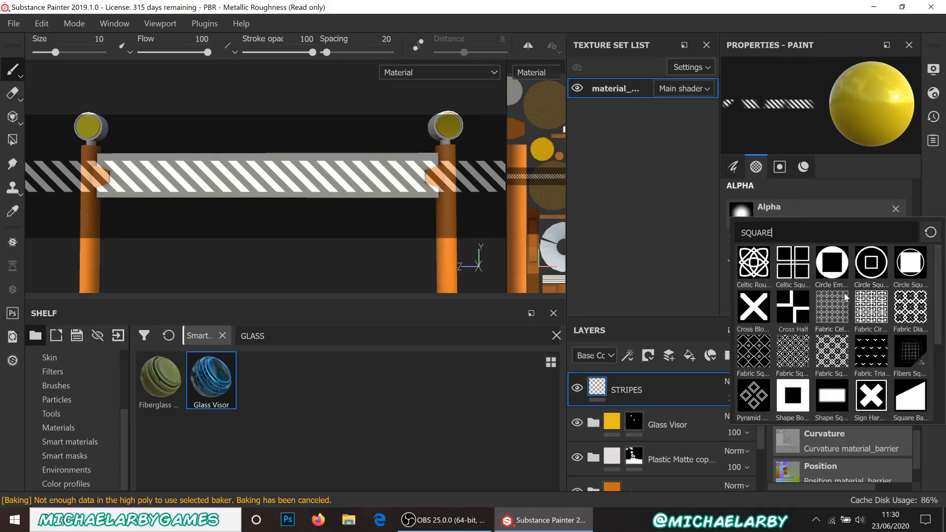
pyautogui.scroll(-3, 843, 292)
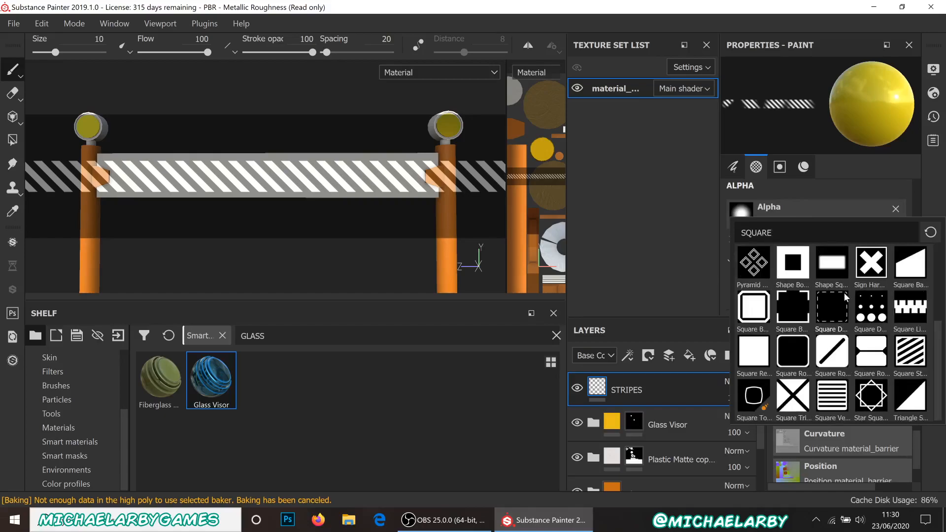
pyautogui.click(752, 357)
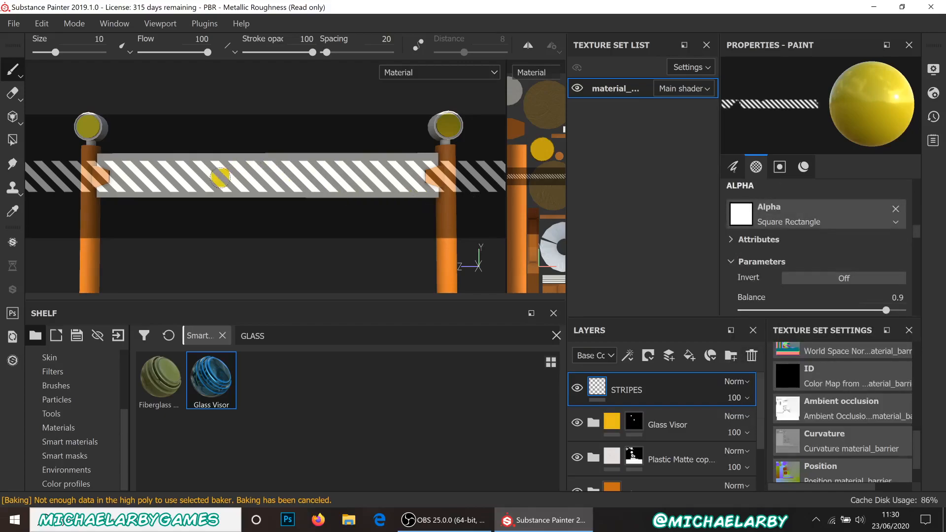
# Enlarge the brush to 63.46 and paint yellow diagonal stripes through the stencil along the full length of the white board
pyautogui.moveTo(212, 180)
pyautogui.keyDown('ctrl'); pyautogui.mouseDown(button='right')
pyautogui.moveTo(246, 180)
pyautogui.moveTo(231, 180)
pyautogui.mouseUp(button='right'); pyautogui.keyUp('ctrl')
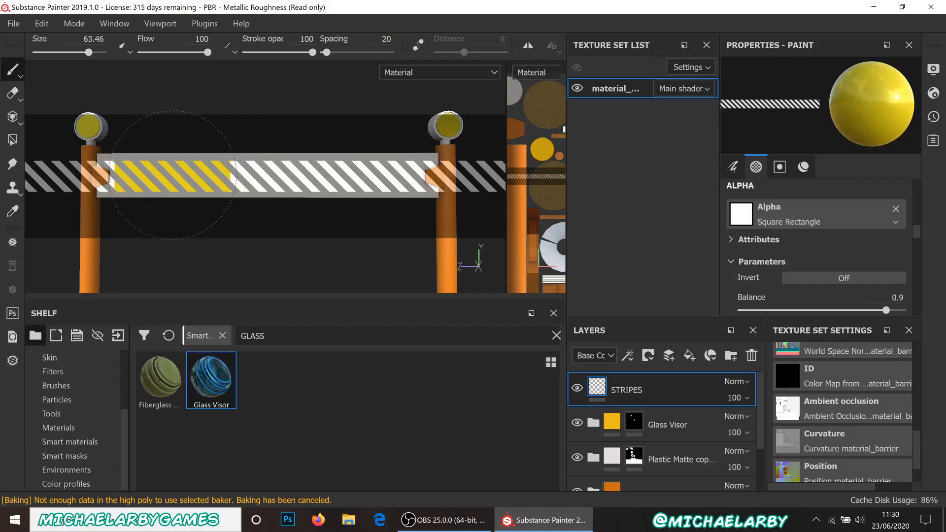
pyautogui.moveTo(171, 175); pyautogui.dragTo(315, 205)
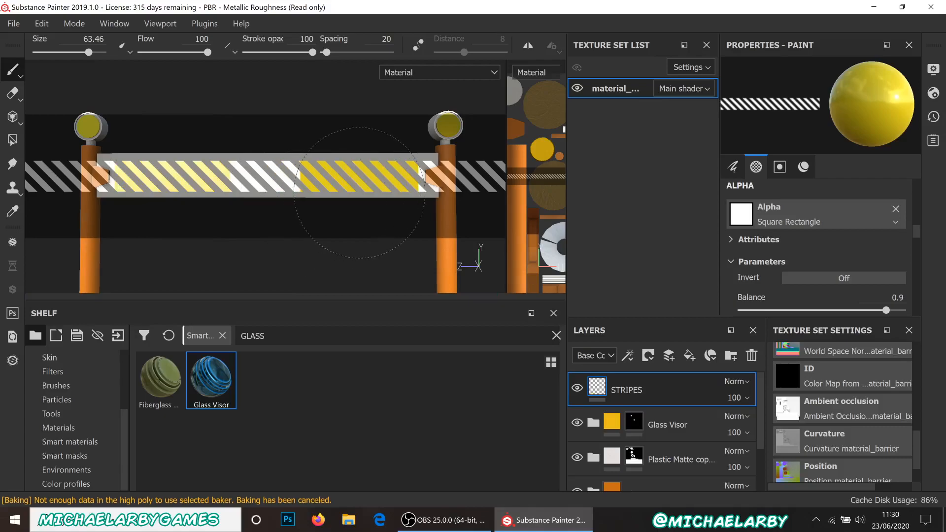
pyautogui.moveTo(359, 192)
pyautogui.mouseDown()
pyautogui.moveTo(247, 187)
pyautogui.moveTo(268, 187)
pyautogui.mouseUp()
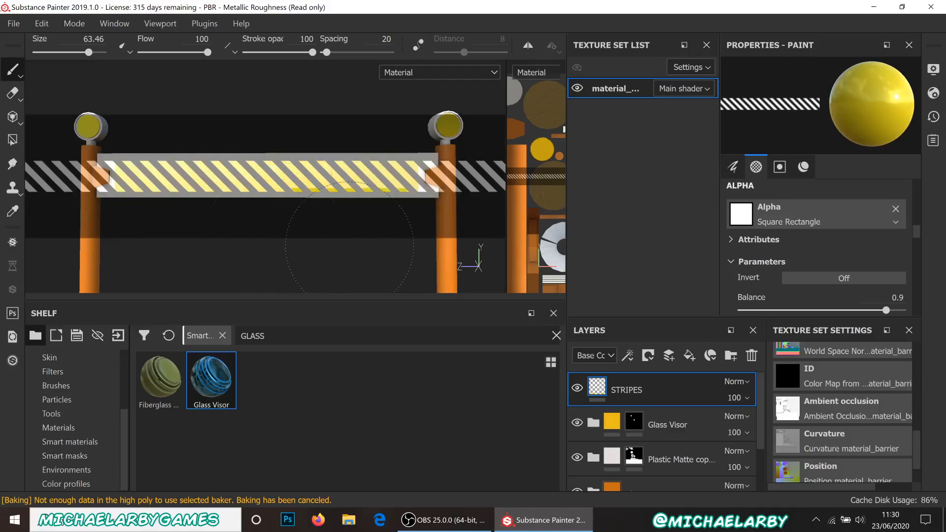
# Remove the Line Stripes stencil from the brush and reduce the brush size to 14.18
pyautogui.scroll(2, 809, 268)
pyautogui.scroll(-3, 809, 268)
pyautogui.scroll(-2, 807, 266)
pyautogui.scroll(2, 806, 264)
pyautogui.scroll(-3, 805, 264)
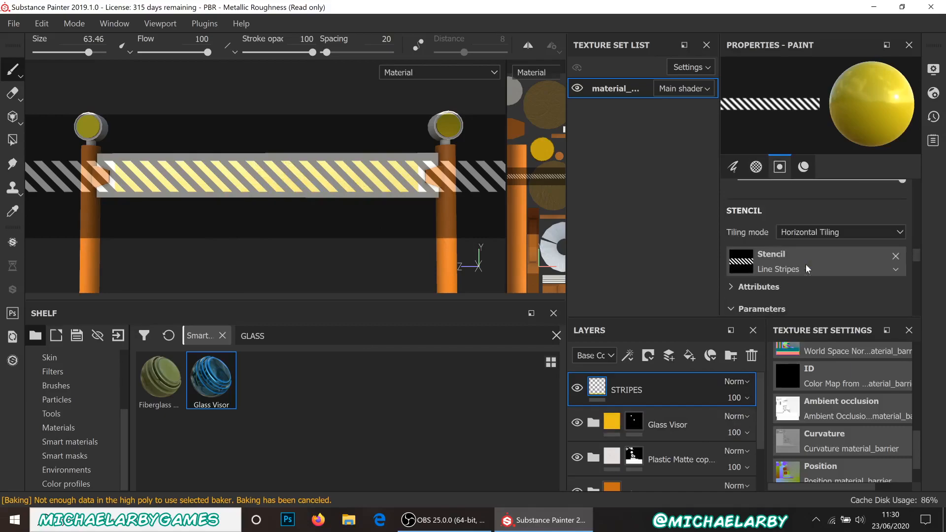
pyautogui.click(895, 257)
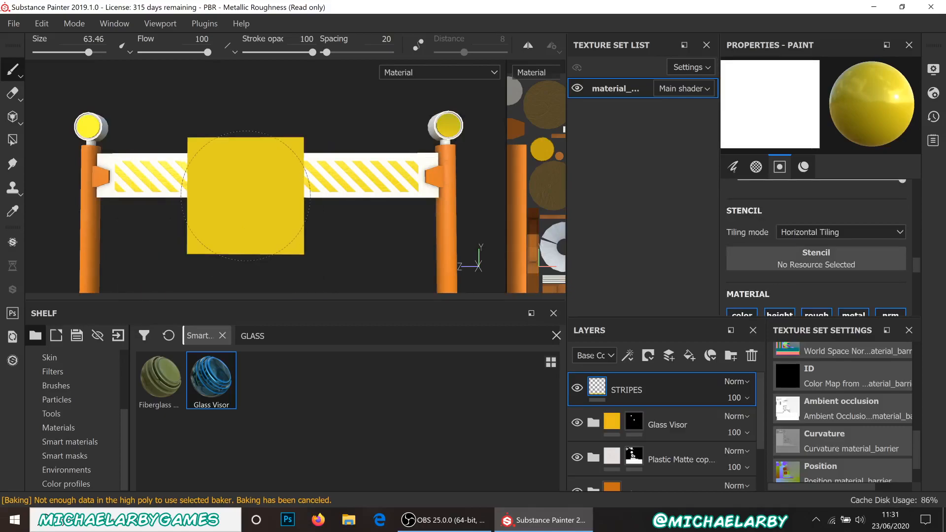
pyautogui.keyDown('ctrl'); pyautogui.moveTo(268, 194); pyautogui.dragTo(268, 195, button='right'); pyautogui.keyUp('ctrl')
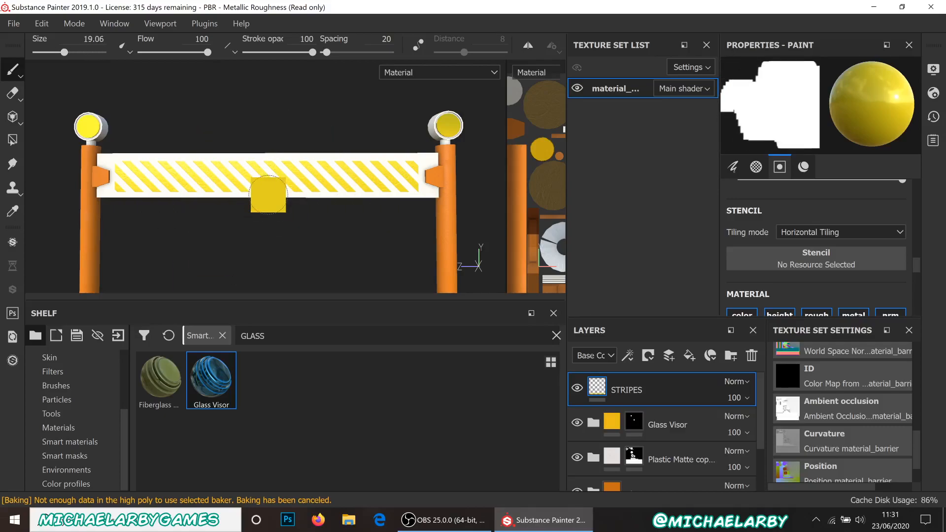
# Examine the yellow stripes on the barrier board from several angles and inspect the UV islands in an enlarged 2D view
pyautogui.moveTo(245, 242)
pyautogui.keyDown('alt'); pyautogui.mouseDown()
pyautogui.moveTo(354, 271)
pyautogui.moveTo(389, 221)
pyautogui.moveTo(384, 238)
pyautogui.moveTo(163, 267)
pyautogui.moveTo(173, 232)
pyautogui.moveTo(263, 248)
pyautogui.mouseUp(); pyautogui.keyUp('alt')
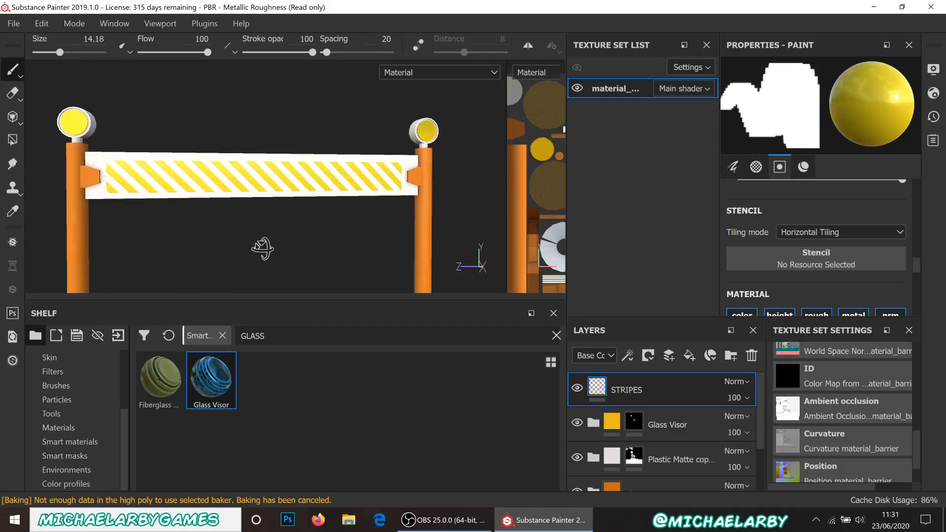
pyautogui.scroll(-4, 304, 128)
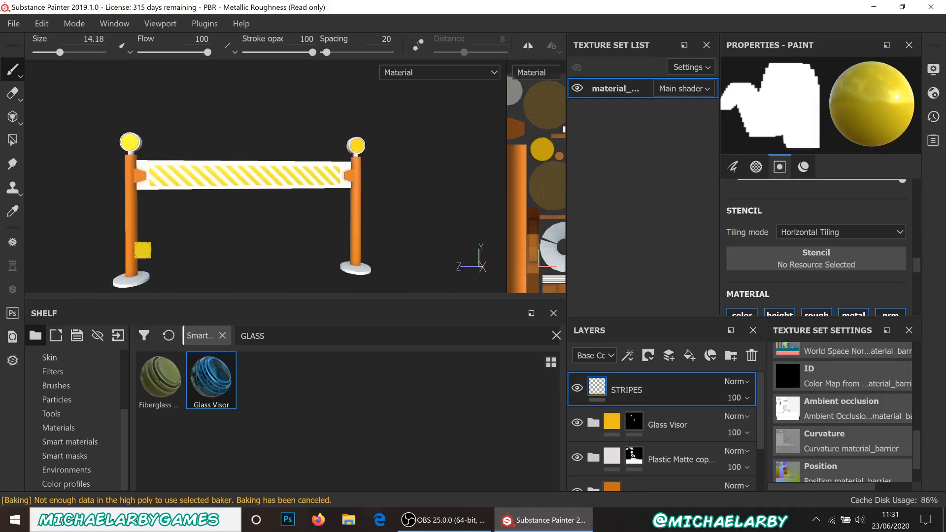
pyautogui.scroll(4, 143, 250)
pyautogui.keyDown('alt'); pyautogui.moveTo(142, 250); pyautogui.dragTo(240, 162); pyautogui.keyUp('alt')
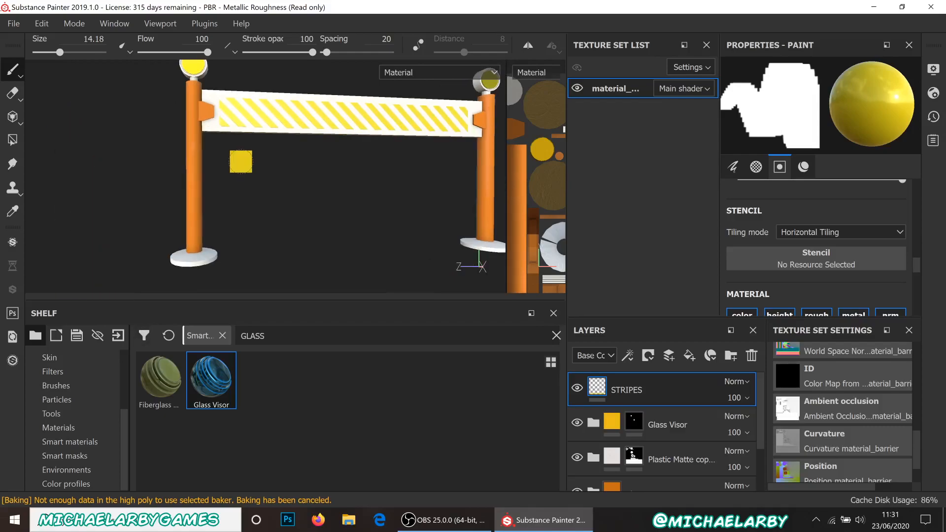
pyautogui.scroll(3, 240, 161)
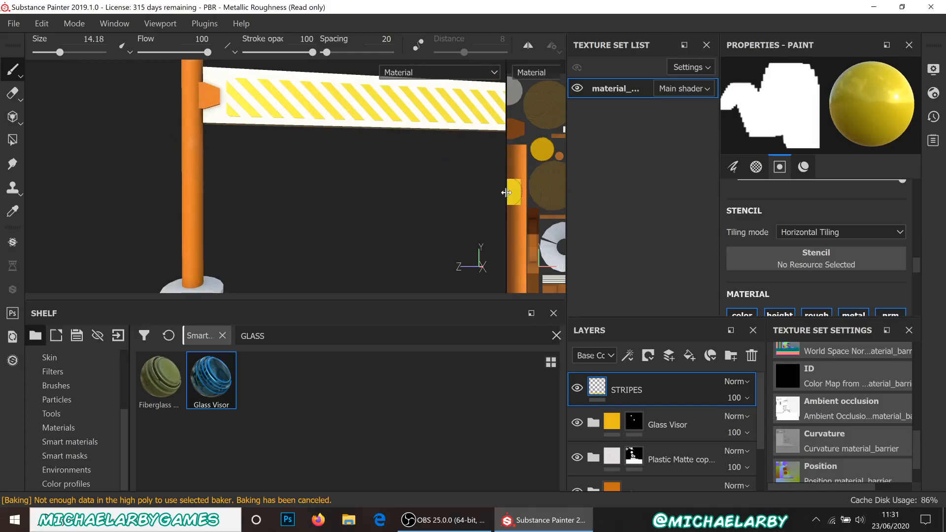
pyautogui.moveTo(506, 192); pyautogui.dragTo(221, 203)
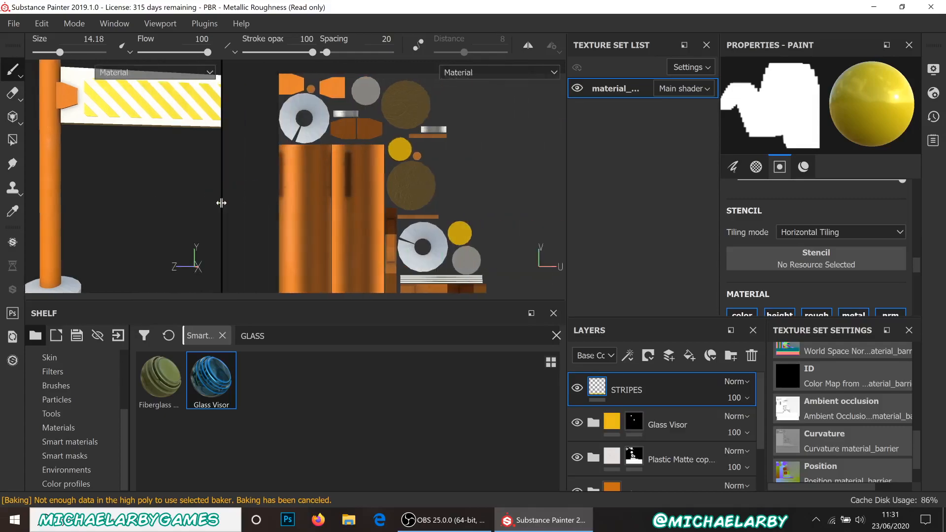
pyautogui.scroll(-5, 482, 177)
pyautogui.scroll(5, 361, 237)
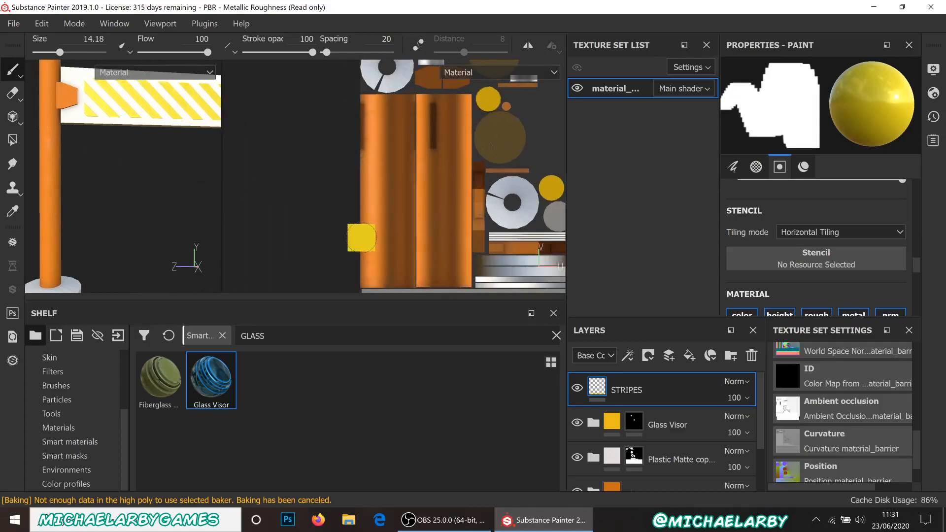
pyautogui.scroll(3, 457, 214)
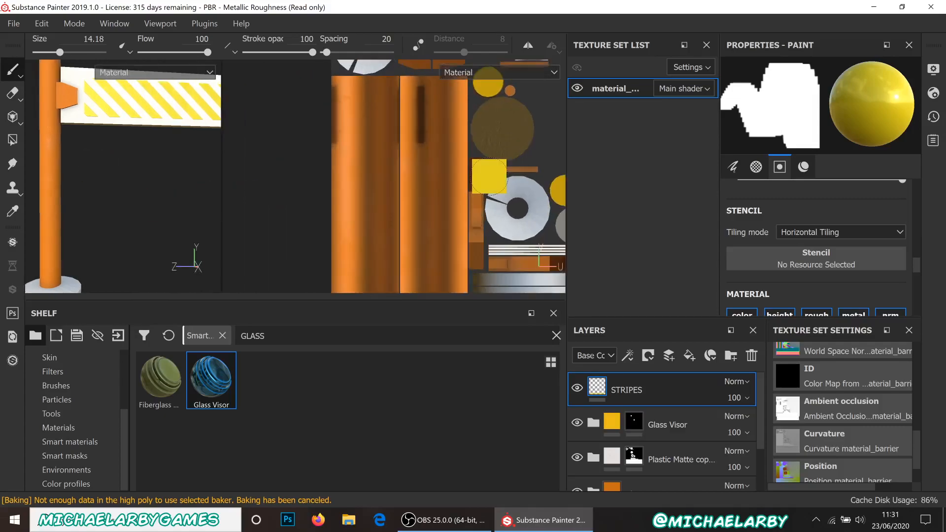
# Search the brush's stencil resources for SQUARE and load Square Rectangle as the stencil
pyautogui.click(808, 262)
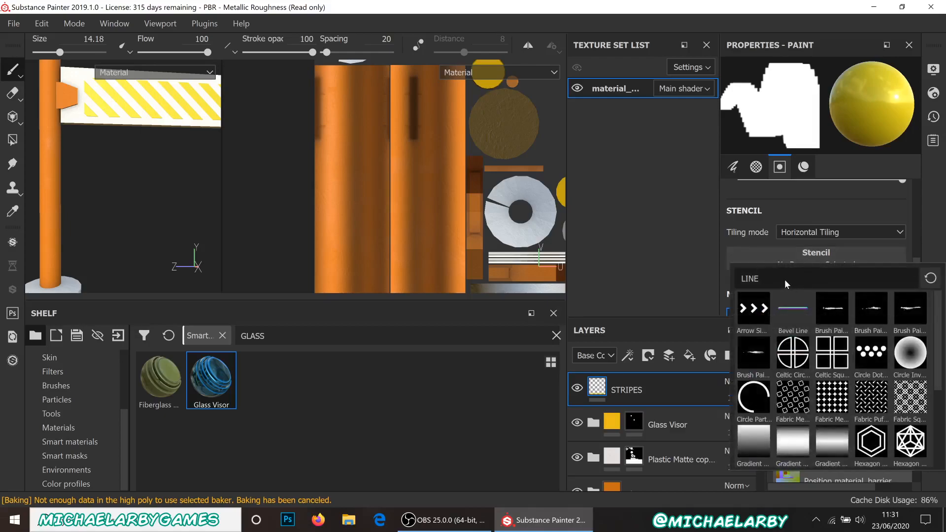
pyautogui.moveTo(745, 279); pyautogui.dragTo(800, 280)
pyautogui.press('BackSpace')
pyautogui.press('BackSpace')
pyautogui.write('S')
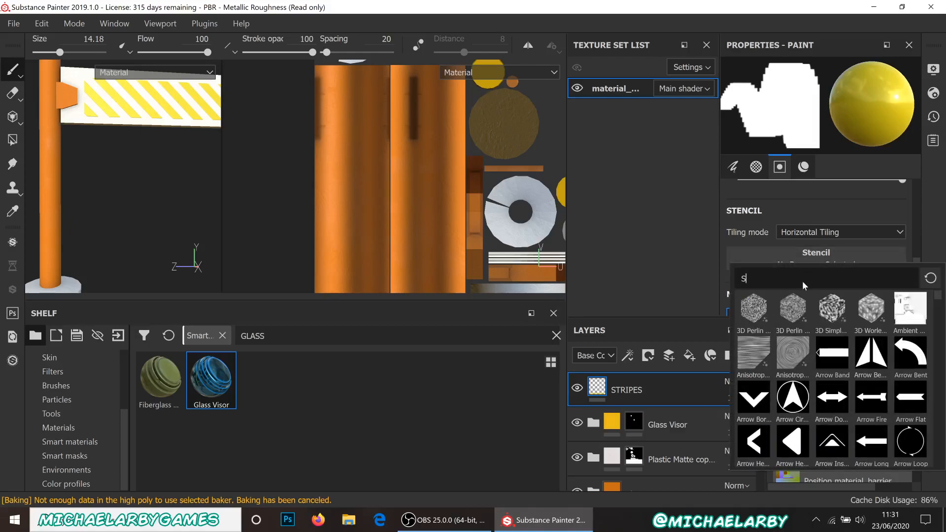
pyautogui.write('QUARE')
pyautogui.scroll(-2, 840, 341)
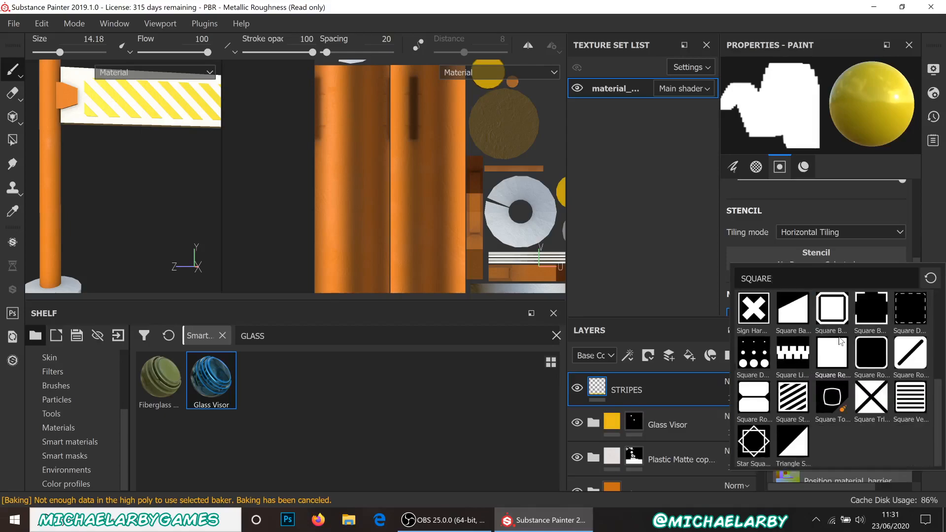
pyautogui.click(836, 354)
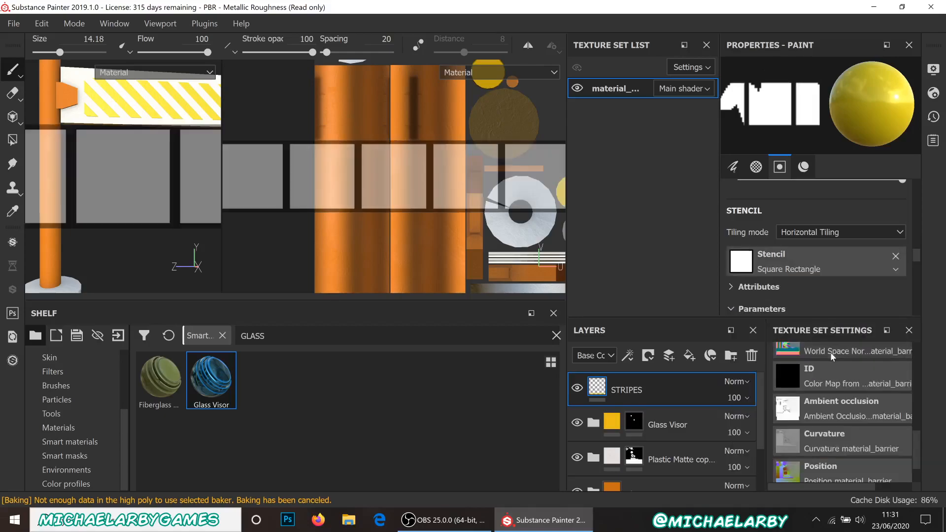
# Set the Square Rectangle stencil's Balance to 1 so its tiles merge into one continuous horizontal band
pyautogui.scroll(-2, 354, 234)
pyautogui.scroll(-3, 362, 141)
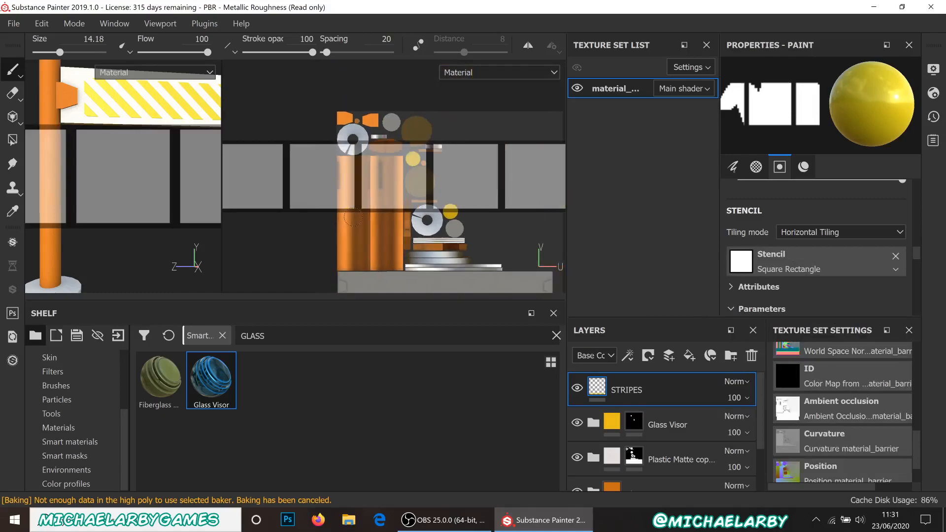
pyautogui.scroll(3, 370, 152)
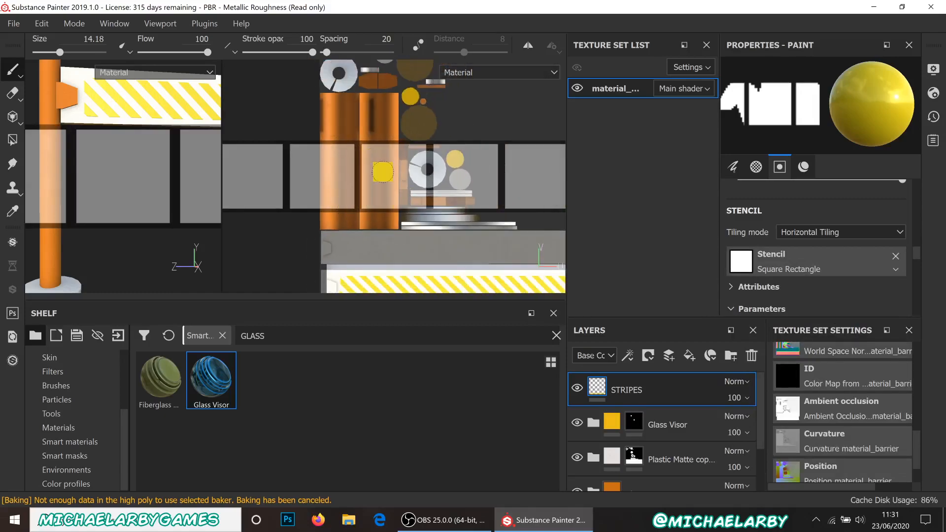
pyautogui.scroll(4, 375, 147)
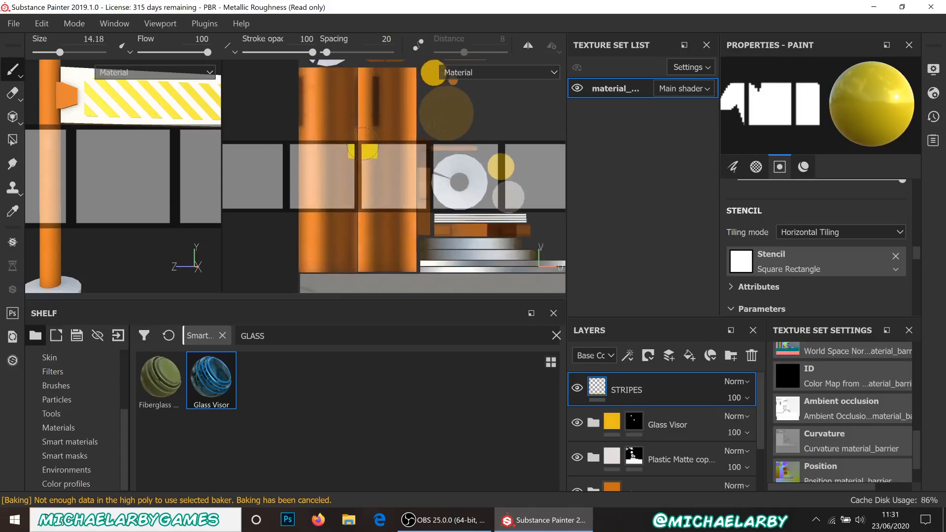
pyautogui.scroll(-1, 367, 152)
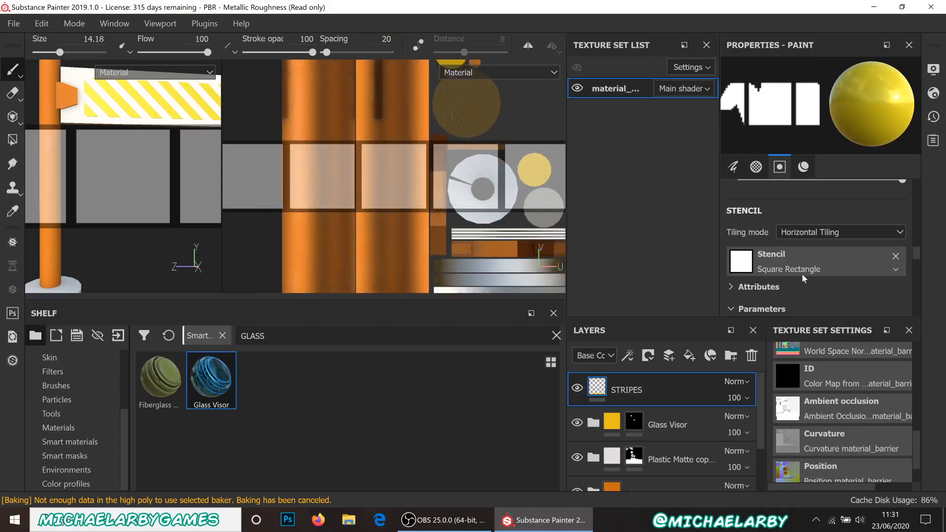
pyautogui.scroll(-2, 802, 273)
pyautogui.scroll(-3, 794, 240)
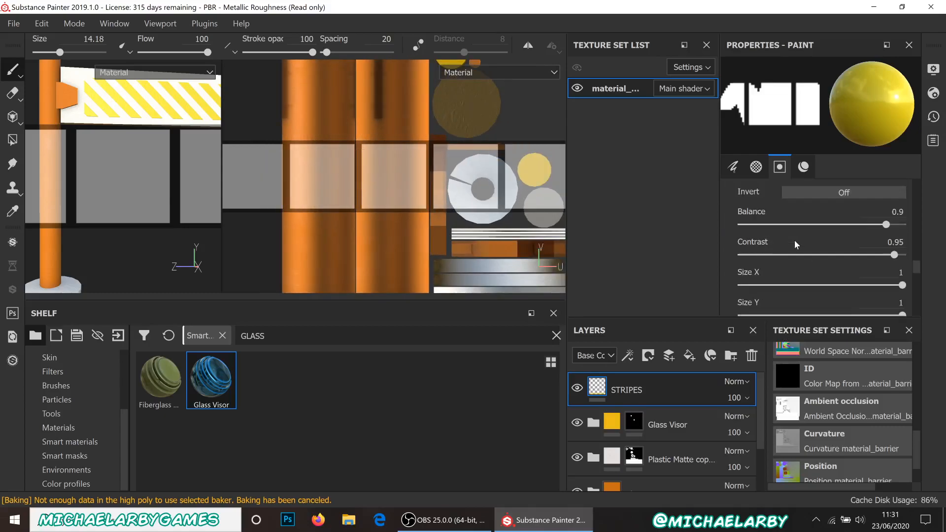
pyautogui.scroll(2, 817, 249)
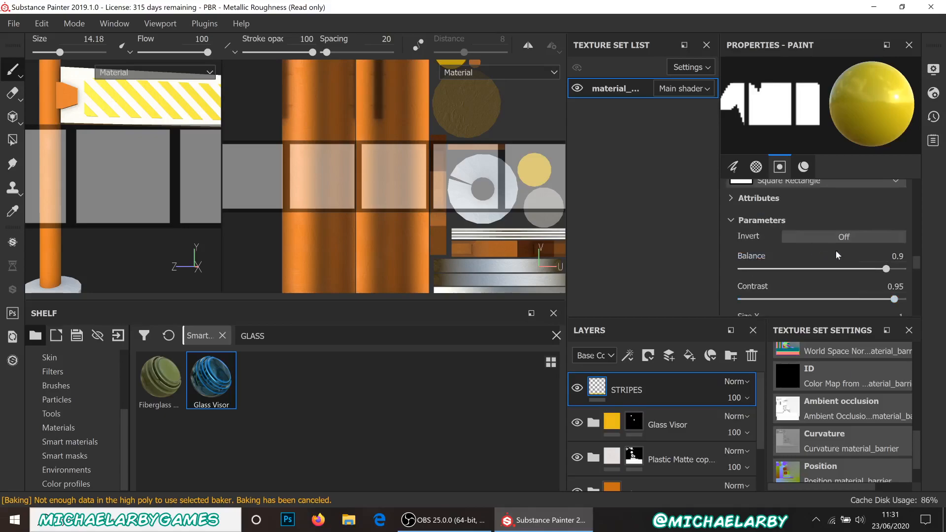
pyautogui.moveTo(908, 274)
pyautogui.mouseDown()
pyautogui.moveTo(920, 273)
pyautogui.moveTo(853, 269)
pyautogui.moveTo(921, 273)
pyautogui.mouseUp()
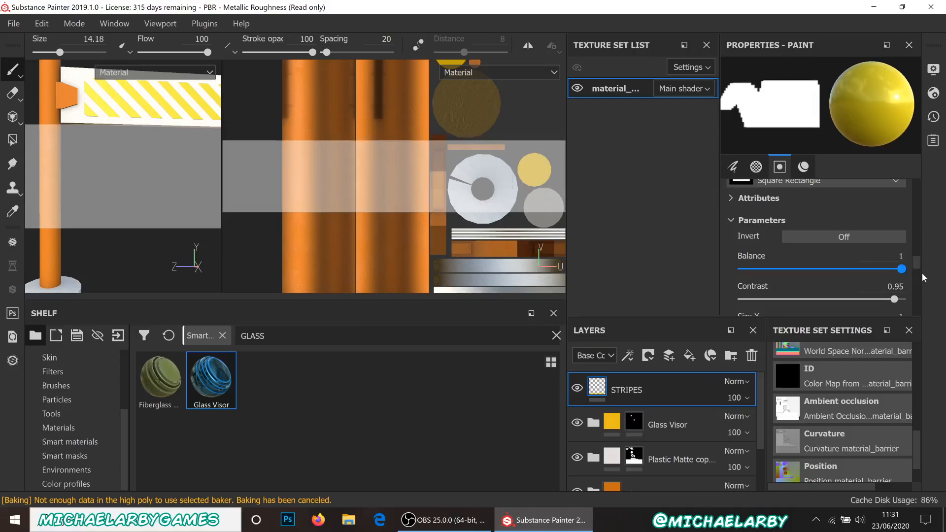
# Line up the 2D view so the stencil band crosses the two orange post UV islands squarely
pyautogui.scroll(-2, 344, 198)
pyautogui.scroll(2, 344, 198)
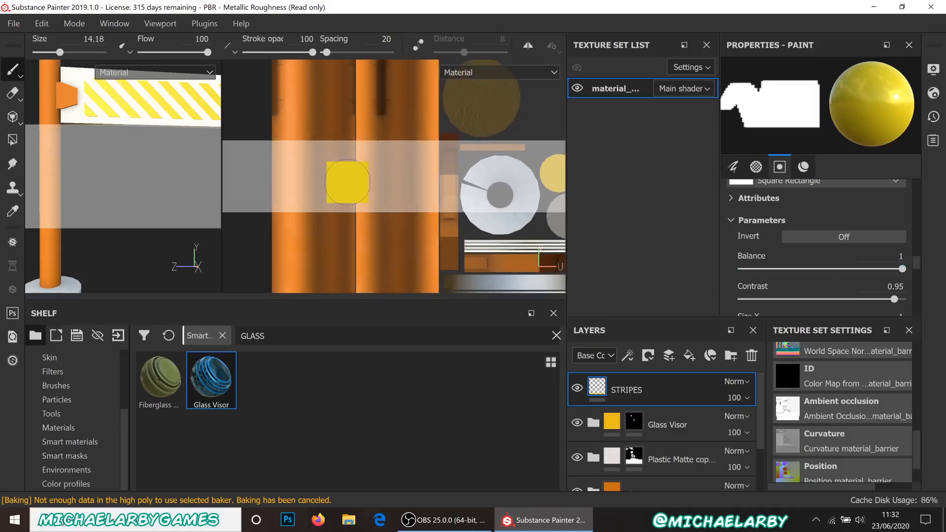
pyautogui.scroll(1, 347, 182)
pyautogui.scroll(-2, 351, 185)
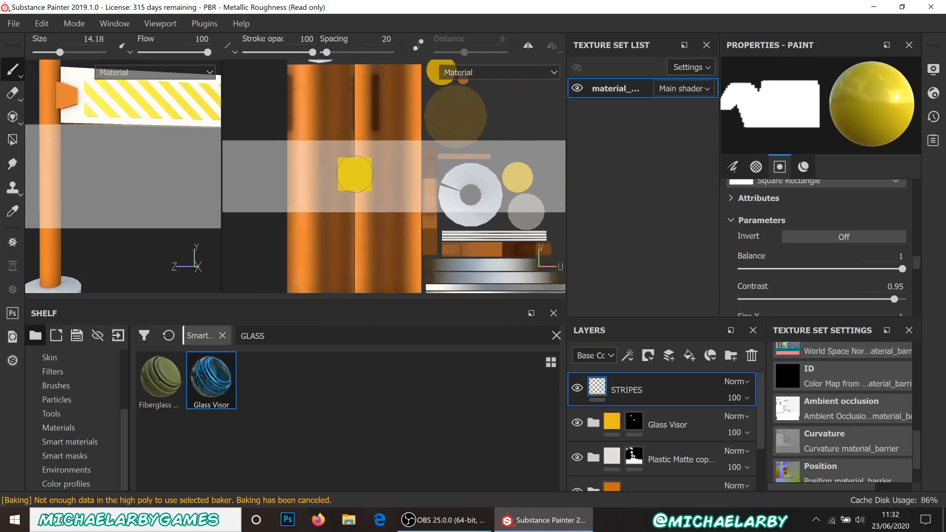
pyautogui.scroll(1, 354, 173)
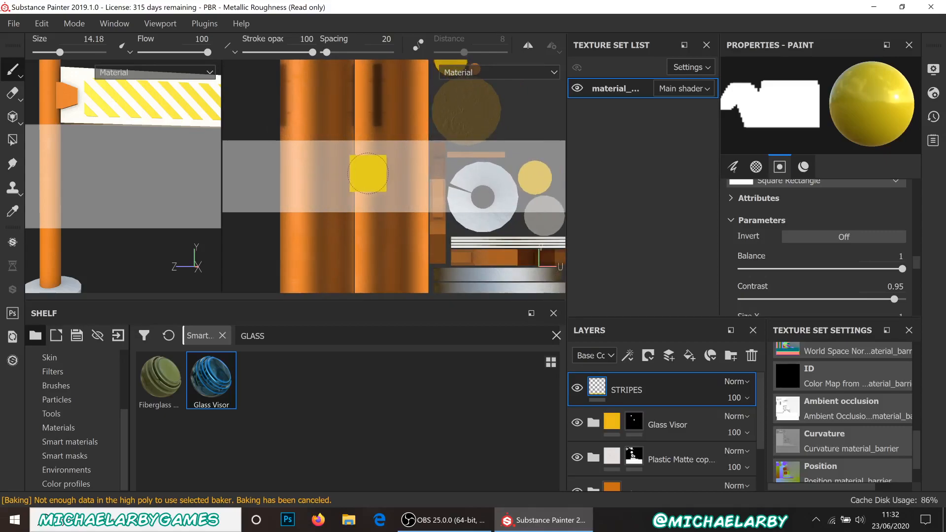
pyautogui.scroll(-1, 370, 181)
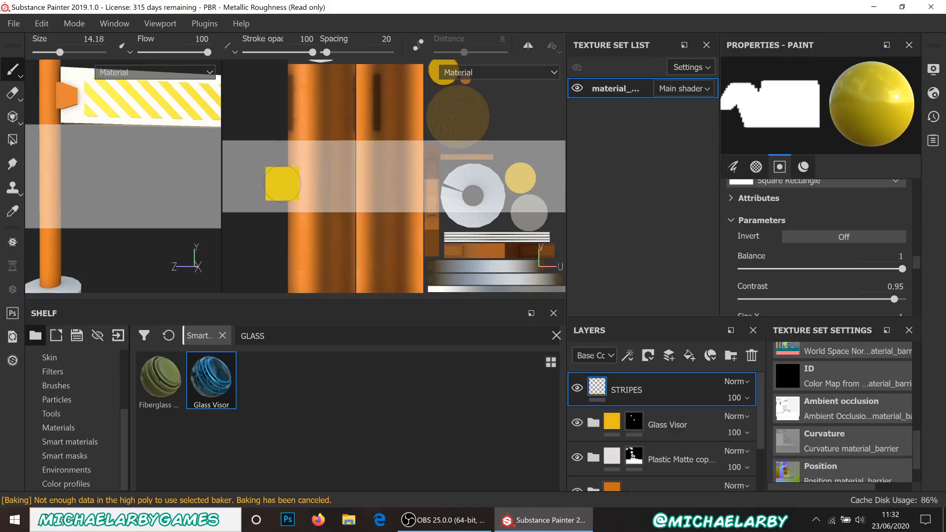
pyautogui.moveTo(274, 200)
pyautogui.keyDown('alt'); pyautogui.mouseDown()
pyautogui.moveTo(266, 170)
pyautogui.moveTo(283, 191)
pyautogui.mouseUp(); pyautogui.keyUp('alt')
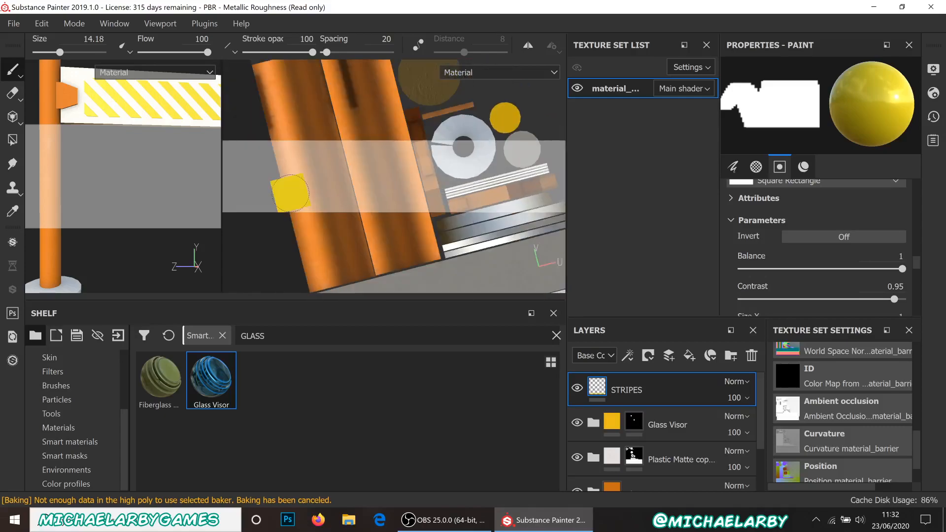
pyautogui.keyDown('alt'); pyautogui.moveTo(358, 231); pyautogui.dragTo(366, 227); pyautogui.keyUp('alt')
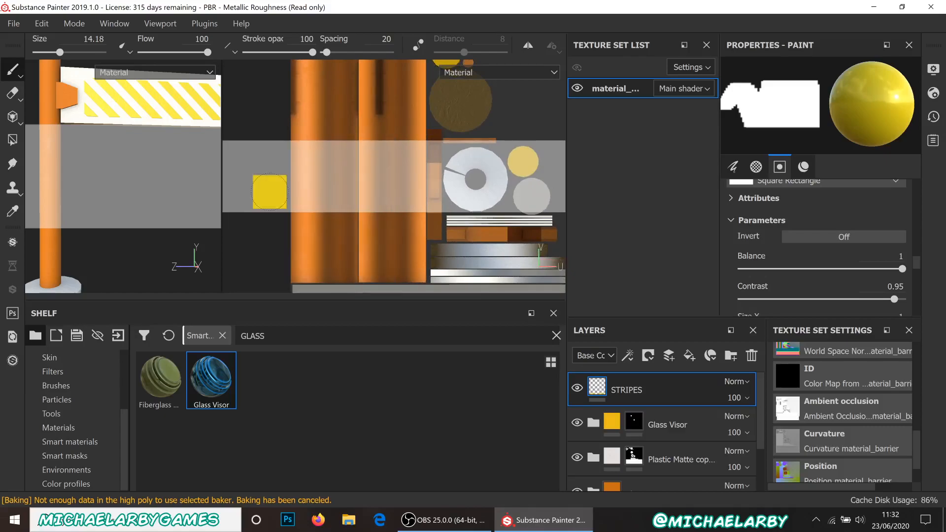
pyautogui.moveTo(262, 204)
pyautogui.mouseDown(button='middle')
pyautogui.moveTo(264, 190)
pyautogui.moveTo(273, 203)
pyautogui.mouseUp(button='middle')
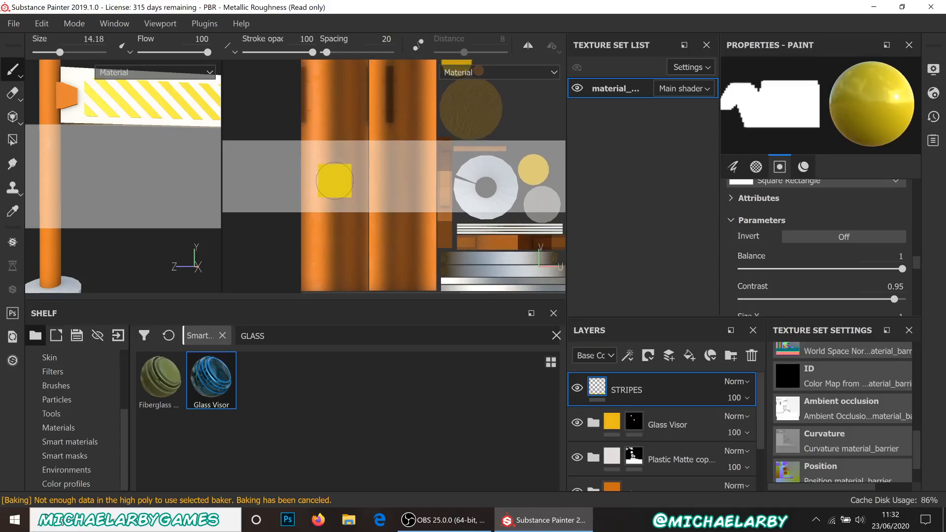
# Change the brush's base color from yellow to a light grey with RGB values of 0.749
pyautogui.scroll(-5, 820, 224)
pyautogui.scroll(-2, 817, 223)
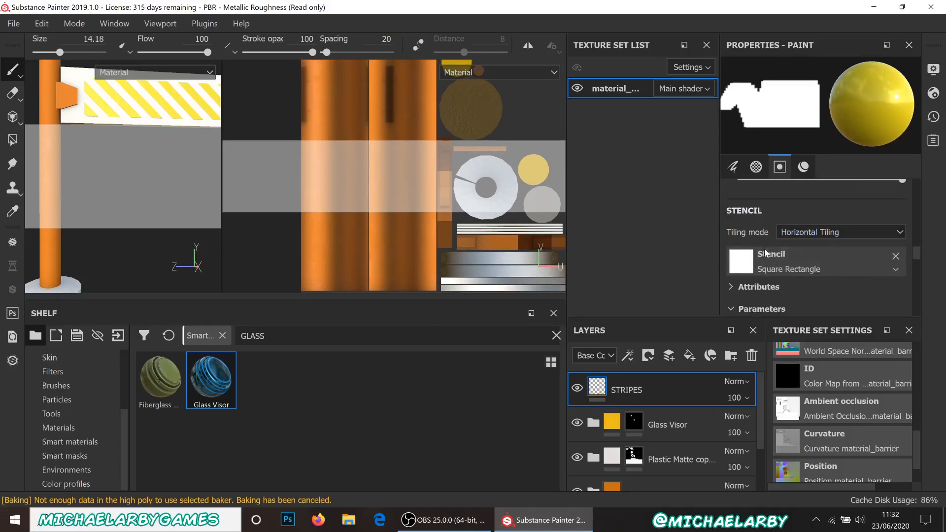
pyautogui.scroll(4, 766, 256)
pyautogui.scroll(-1, 766, 256)
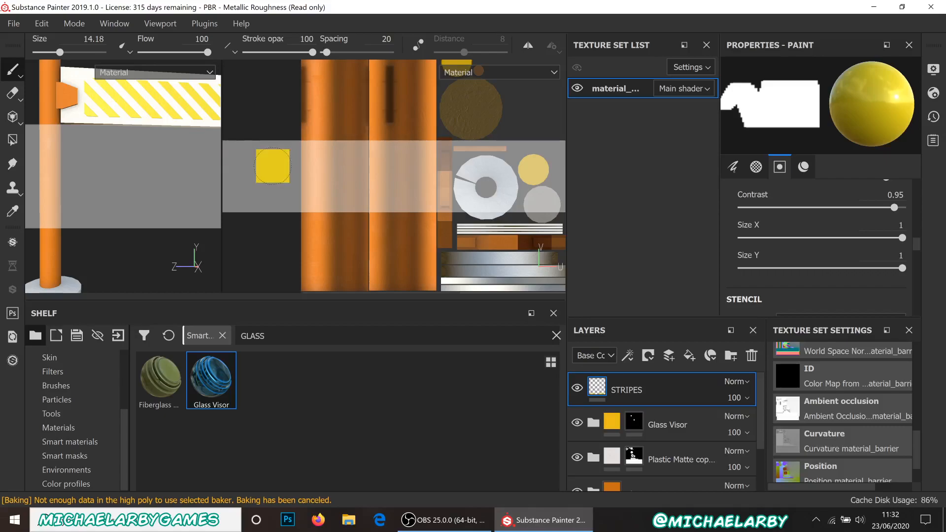
pyautogui.scroll(5, 783, 238)
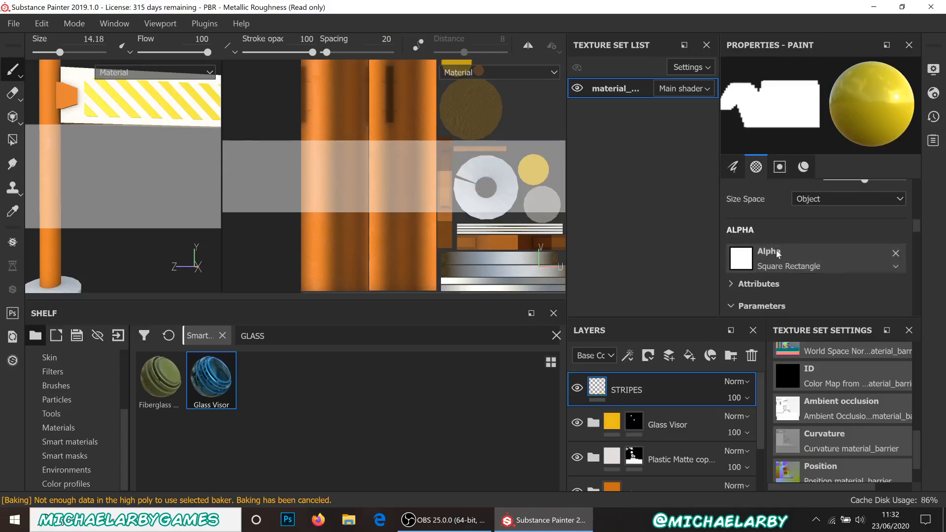
pyautogui.scroll(-1, 772, 251)
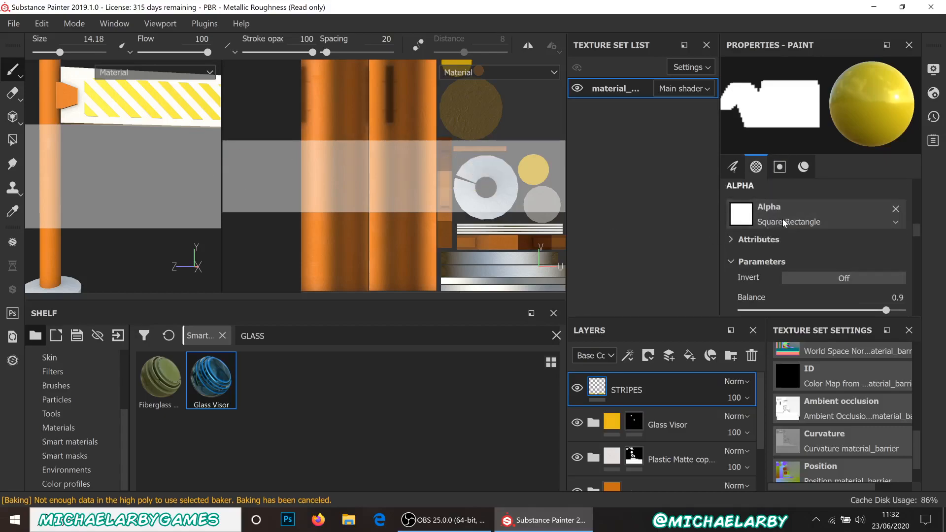
pyautogui.scroll(-6, 791, 252)
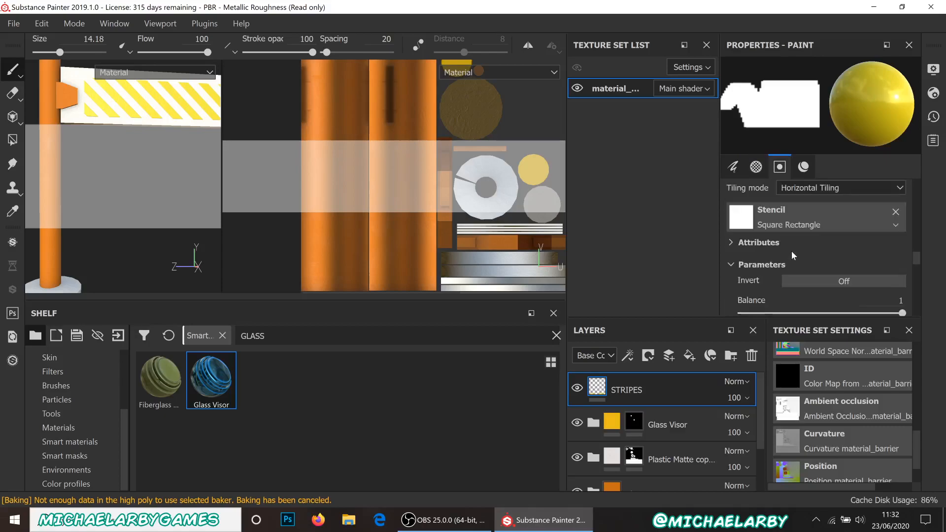
pyautogui.scroll(-2, 791, 252)
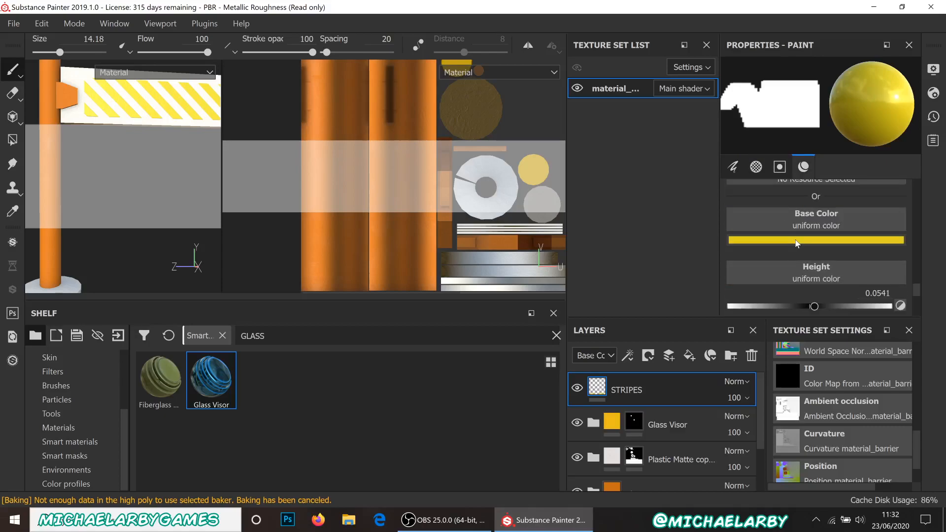
pyautogui.click(787, 241)
pyautogui.click(747, 278)
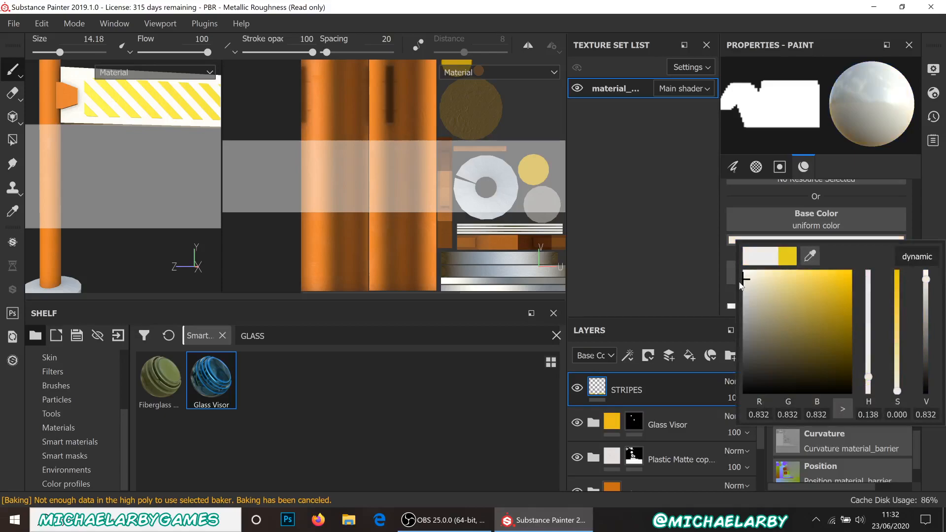
pyautogui.moveTo(742, 285); pyautogui.dragTo(746, 289)
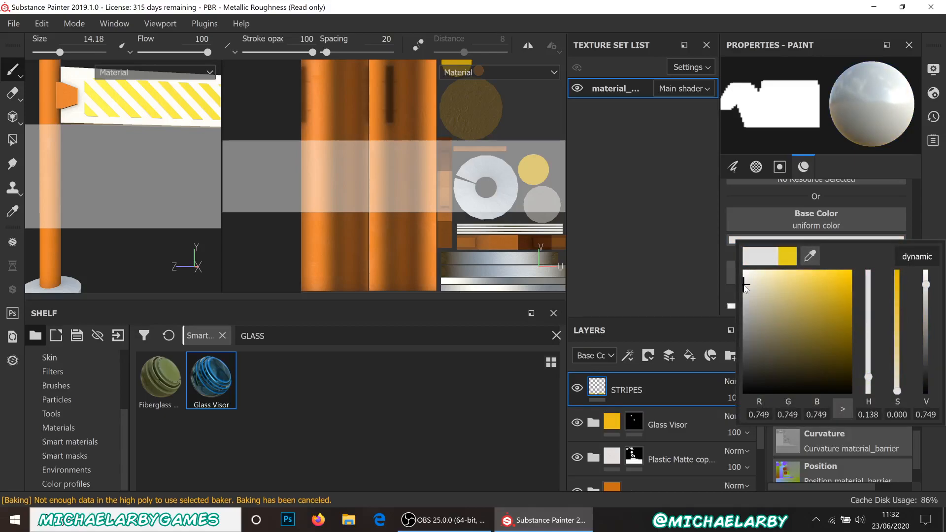
# Set the brush material's height to 0.0991, roughness to 0.1171 and metallic to 0.3153
pyautogui.scroll(-2, 726, 196)
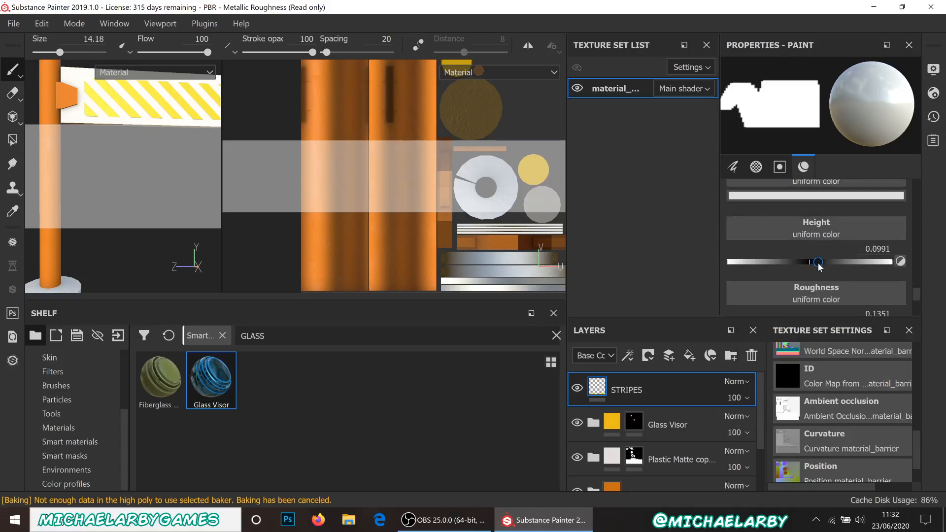
pyautogui.scroll(-2, 755, 207)
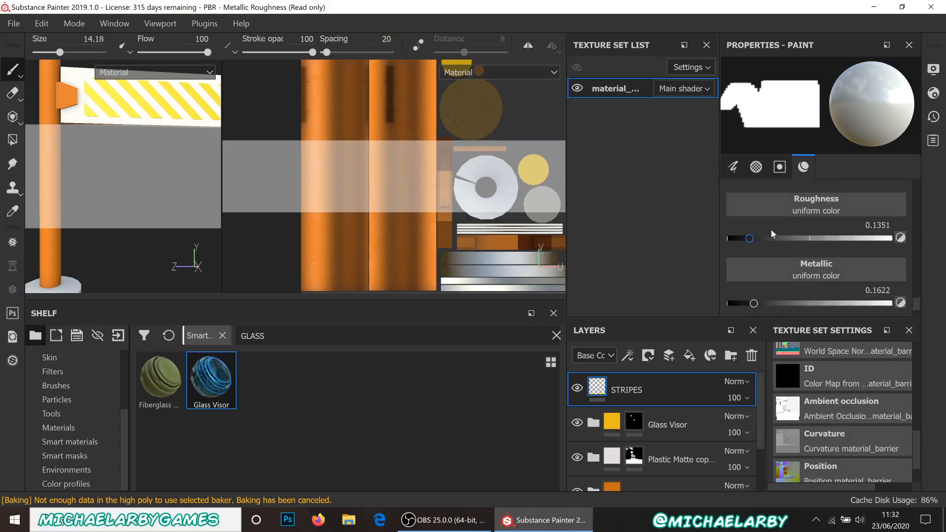
pyautogui.moveTo(748, 239); pyautogui.dragTo(746, 239)
pyautogui.moveTo(755, 302); pyautogui.dragTo(779, 309)
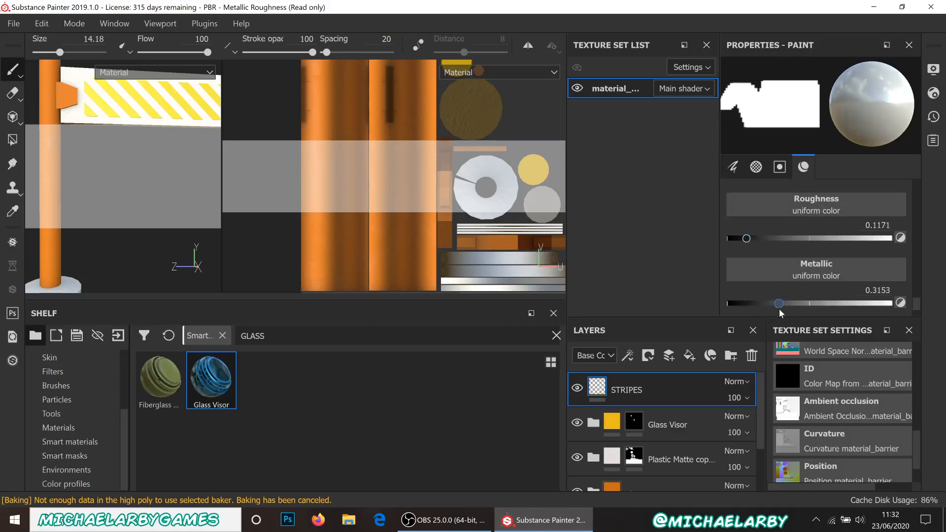
pyautogui.scroll(-1, 778, 276)
pyautogui.scroll(1, 778, 253)
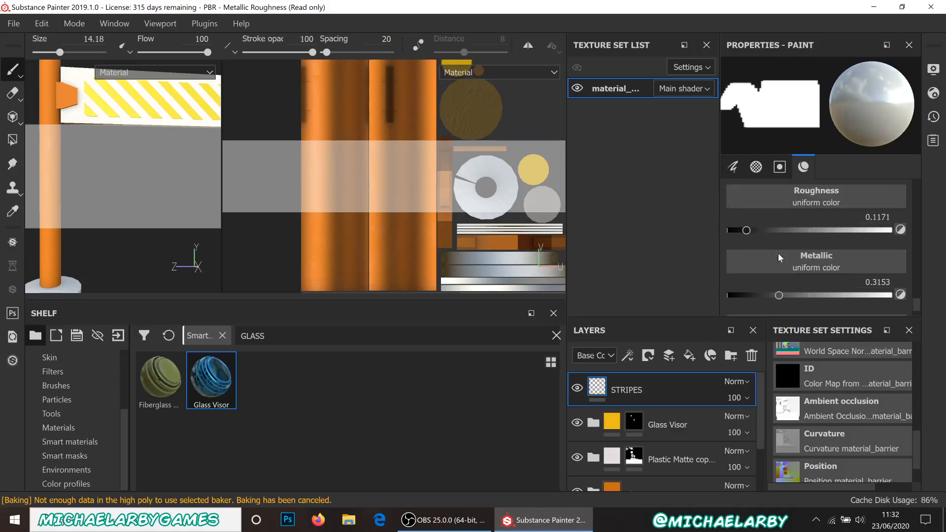
pyautogui.scroll(1, 325, 160)
pyautogui.scroll(-1, 324, 160)
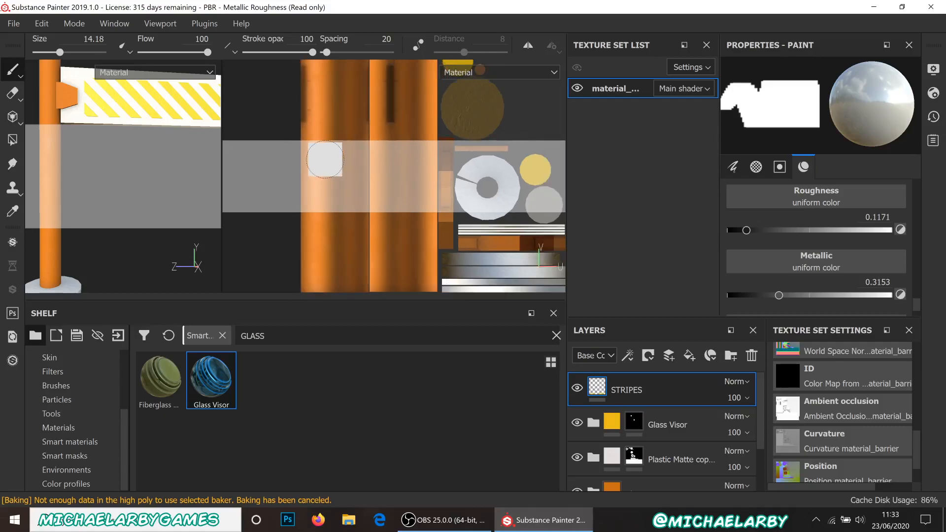
# Paint a light grey band through the stencil across both orange post UV islands and reduce the brush size to 0.84
pyautogui.moveTo(311, 158)
pyautogui.mouseDown()
pyautogui.moveTo(321, 163)
pyautogui.moveTo(306, 170)
pyautogui.moveTo(304, 202)
pyautogui.mouseUp()
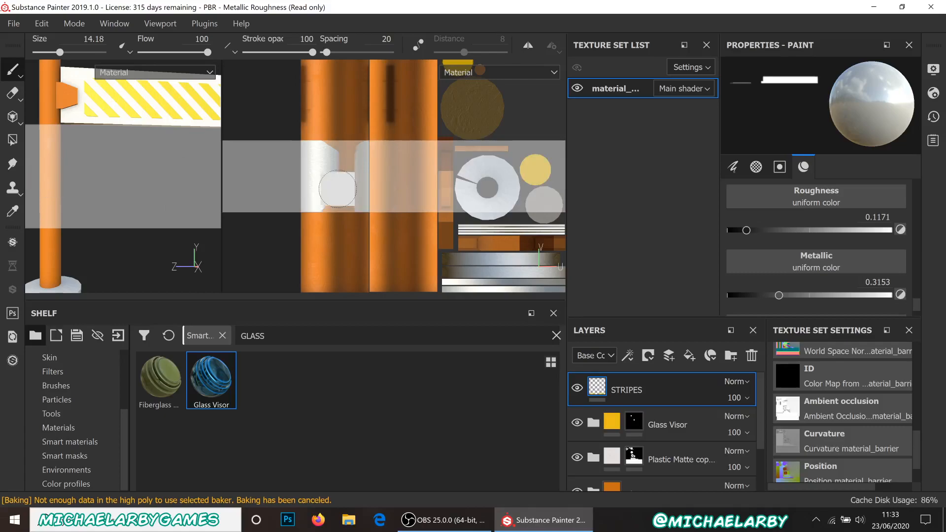
pyautogui.click(324, 194)
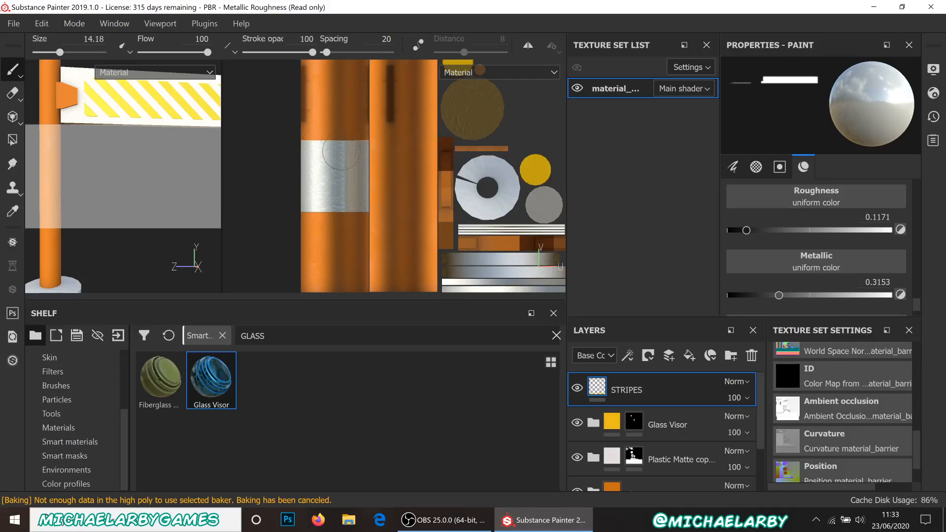
pyautogui.moveTo(355, 151)
pyautogui.mouseDown()
pyautogui.moveTo(404, 153)
pyautogui.moveTo(383, 204)
pyautogui.moveTo(413, 201)
pyautogui.mouseUp()
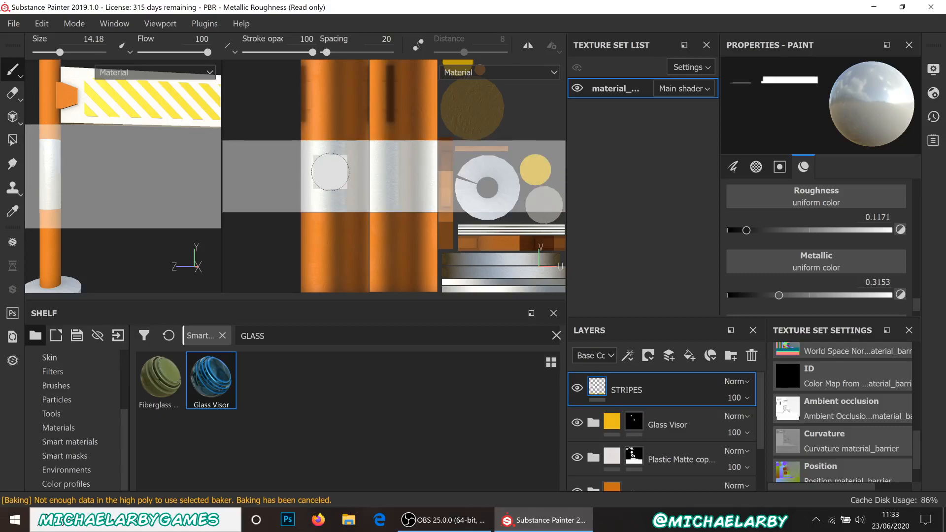
pyautogui.moveTo(304, 163)
pyautogui.keyDown('ctrl'); pyautogui.mouseDown(button='right')
pyautogui.moveTo(325, 163)
pyautogui.moveTo(276, 162)
pyautogui.moveTo(308, 162)
pyautogui.moveTo(288, 146)
pyautogui.mouseUp(button='right'); pyautogui.keyUp('ctrl')
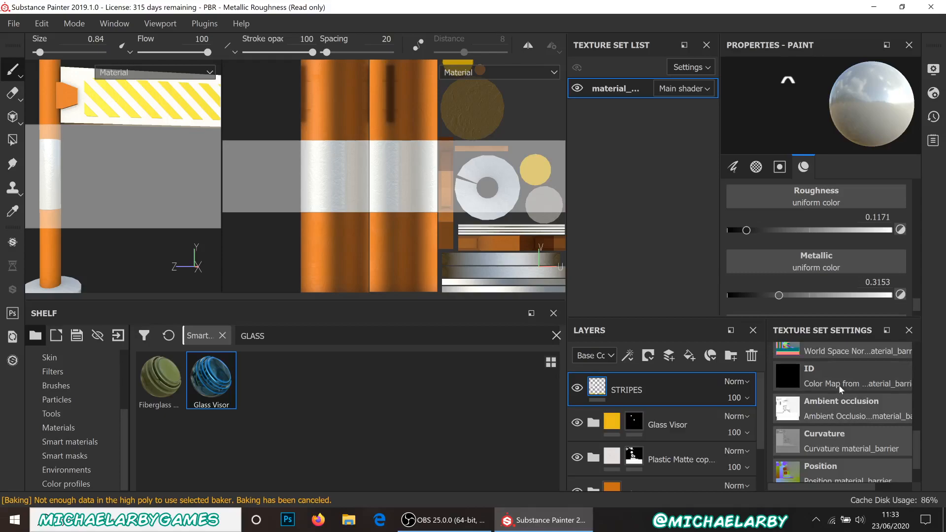
# Raise the brush's height to 0.2342 and draw a straight horizontal line along the grey band's upper edge across both post UV islands
pyautogui.scroll(-1, 803, 283)
pyautogui.scroll(-1, 803, 279)
pyautogui.scroll(2, 803, 277)
pyautogui.moveTo(819, 256); pyautogui.dragTo(831, 261)
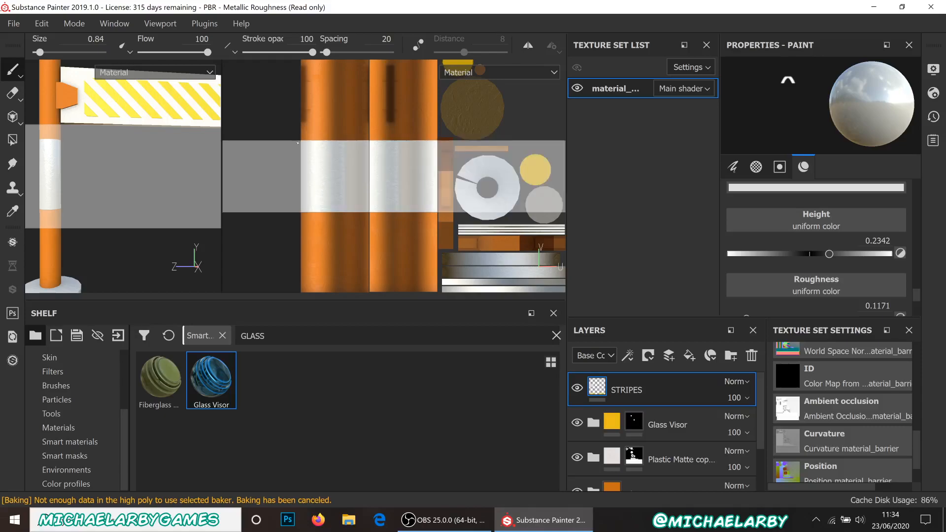
pyautogui.press('shift')
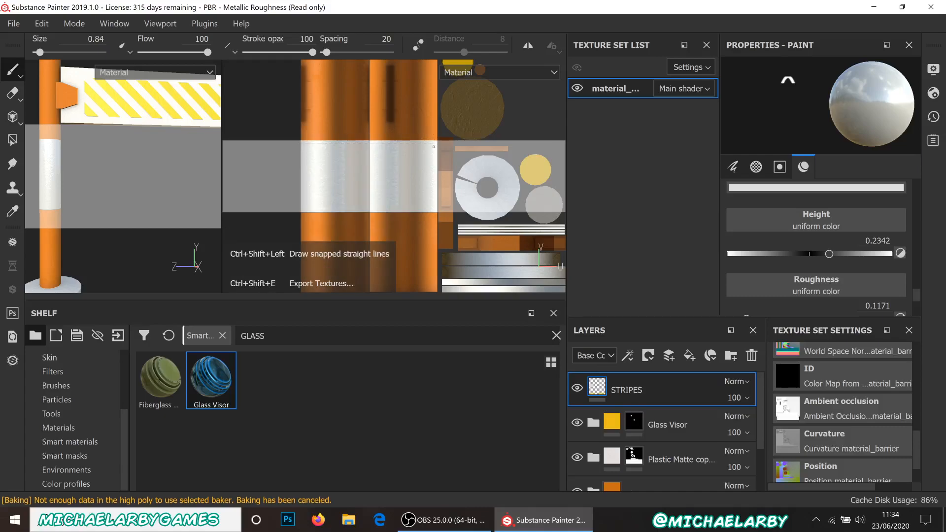
pyautogui.keyDown('ctrl'); pyautogui.keyDown('shift'); pyautogui.click(437, 144); pyautogui.keyUp('shift'); pyautogui.keyUp('ctrl')
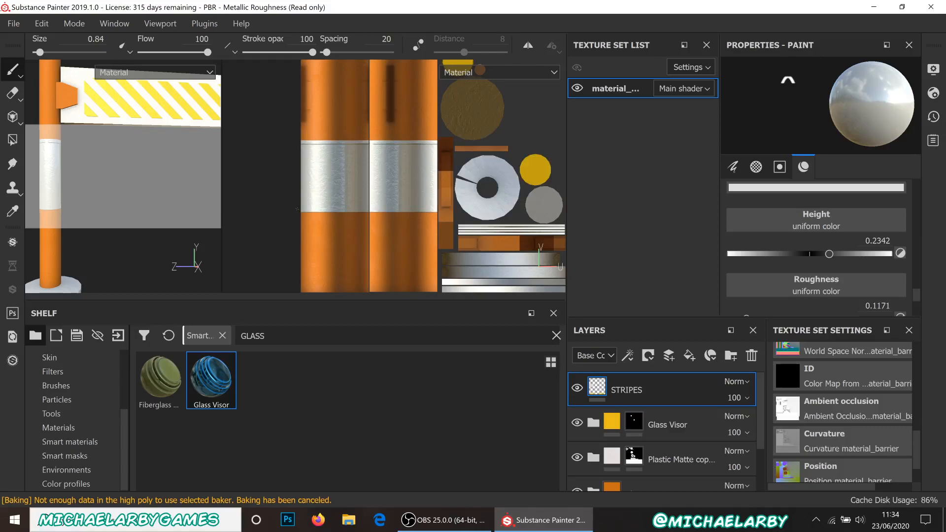
# Draw a matching straight snapped line along the grey band's lower edge across both post UV islands
pyautogui.click(297, 209)
pyautogui.press('shift')
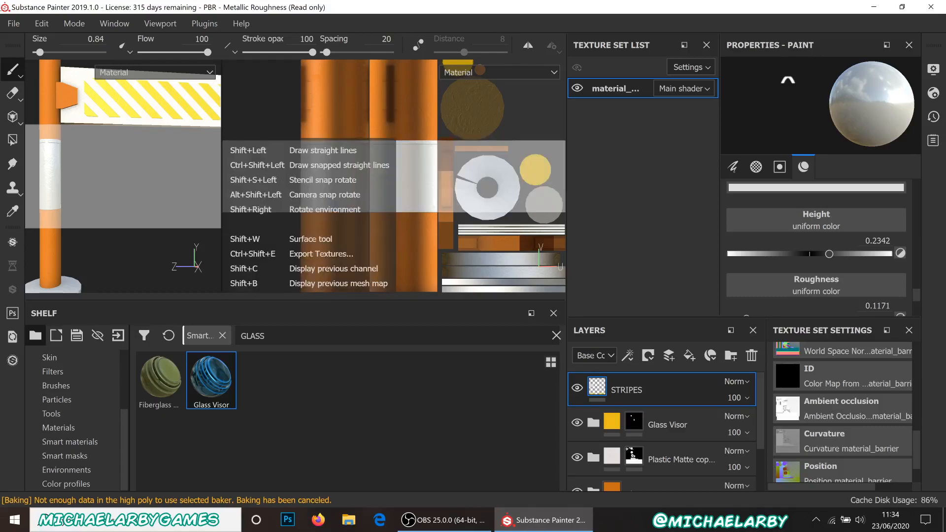
pyautogui.press('ctrl')
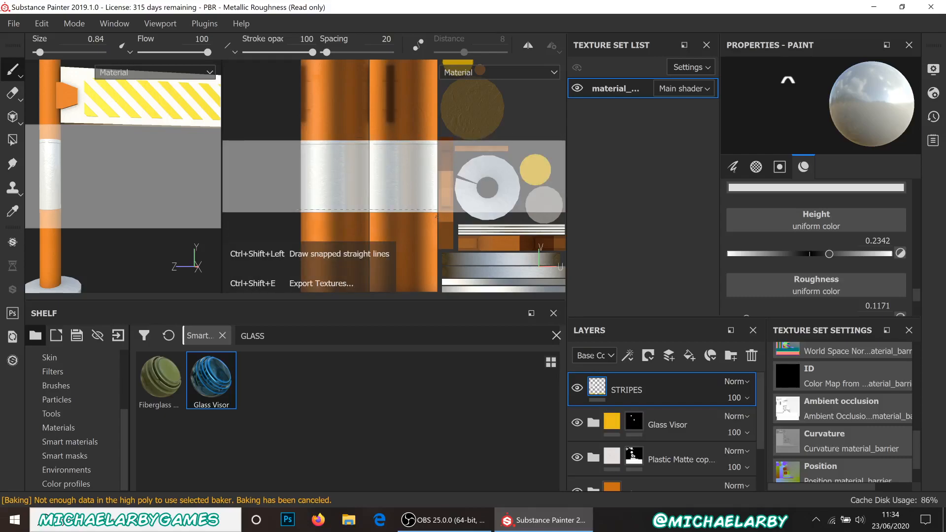
pyautogui.keyDown('ctrl'); pyautogui.keyDown('shift'); pyautogui.click(436, 215); pyautogui.keyUp('shift'); pyautogui.keyUp('ctrl')
# Fill the gap in the band's lower raised line beside the seam between the two post islands
pyautogui.scroll(5, 321, 221)
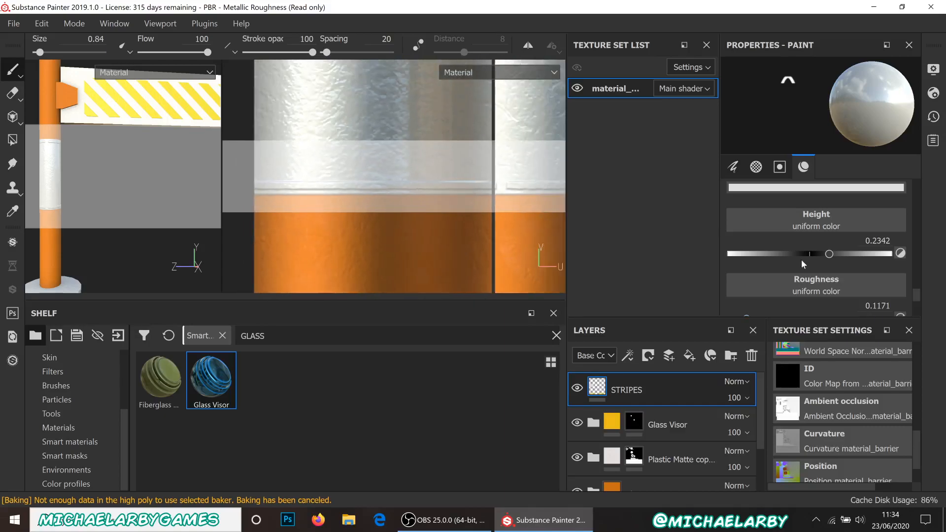
pyautogui.scroll(3, 801, 260)
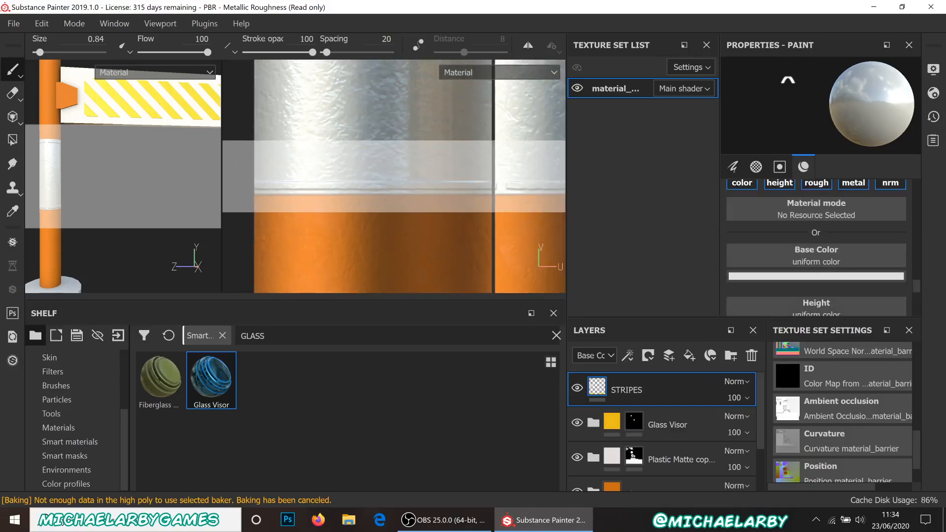
pyautogui.moveTo(369, 232); pyautogui.dragTo(369, 281, button='middle')
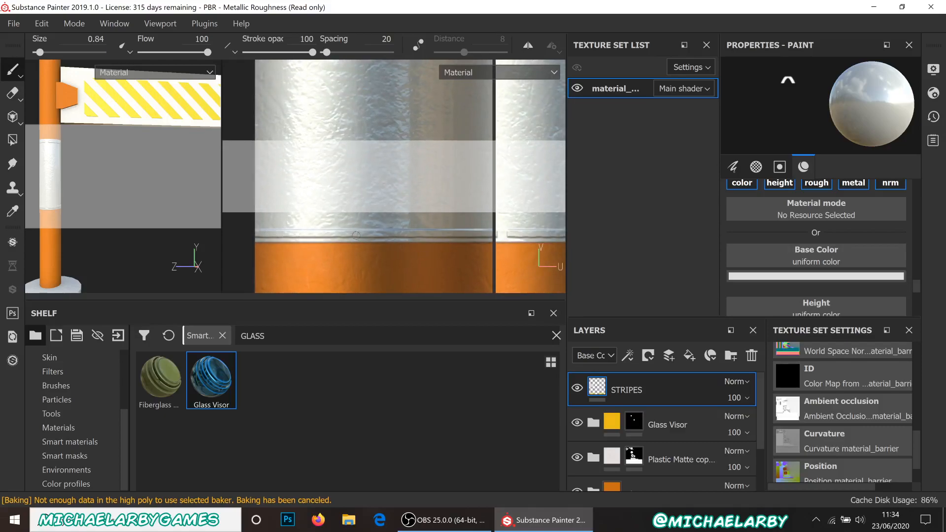
pyautogui.moveTo(517, 221); pyautogui.dragTo(423, 249, button='middle')
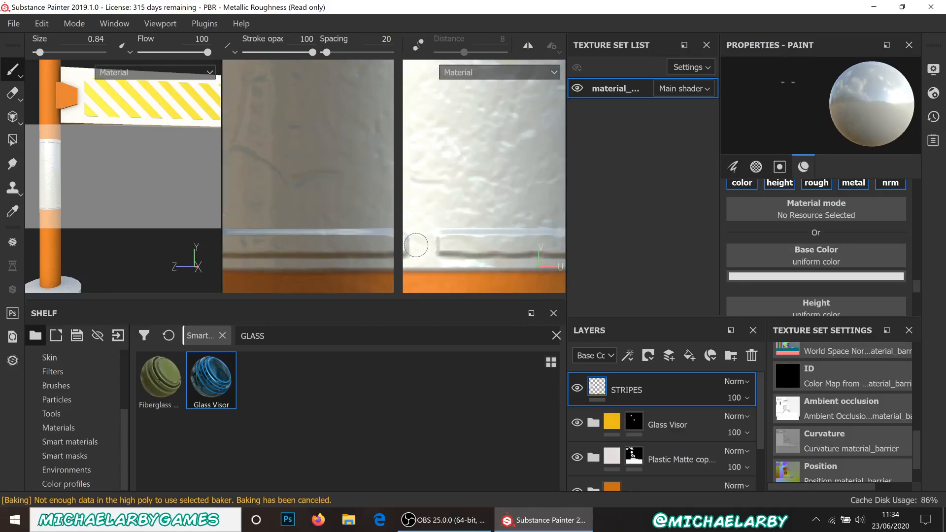
pyautogui.moveTo(422, 243); pyautogui.dragTo(442, 149, button='middle')
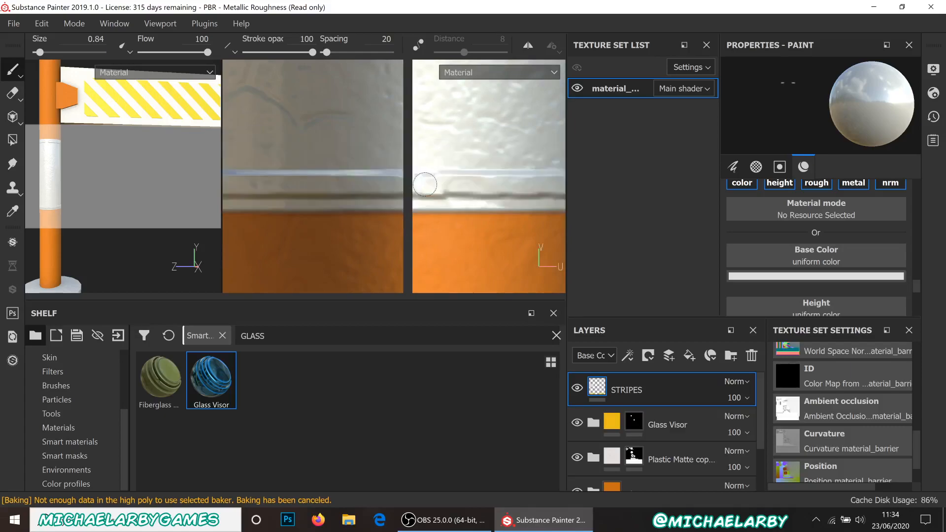
pyautogui.scroll(-8, 397, 212)
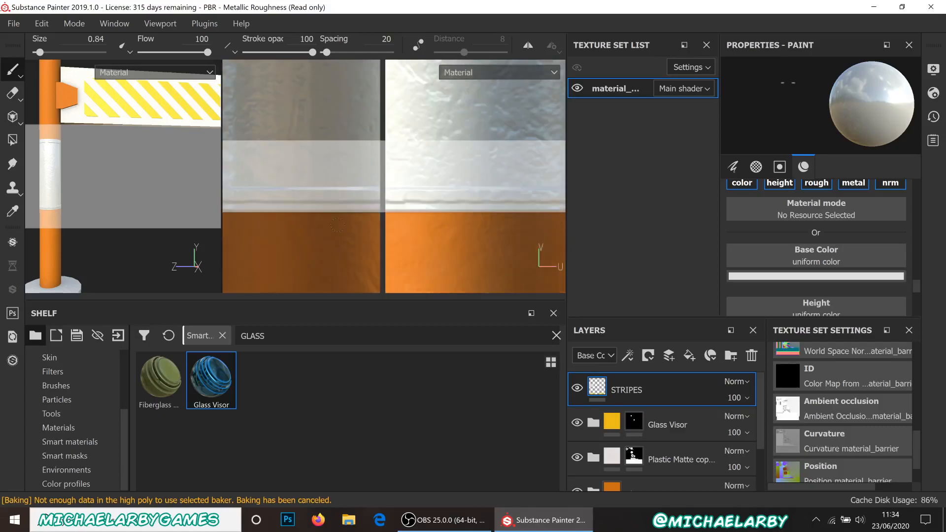
pyautogui.scroll(-2, 398, 224)
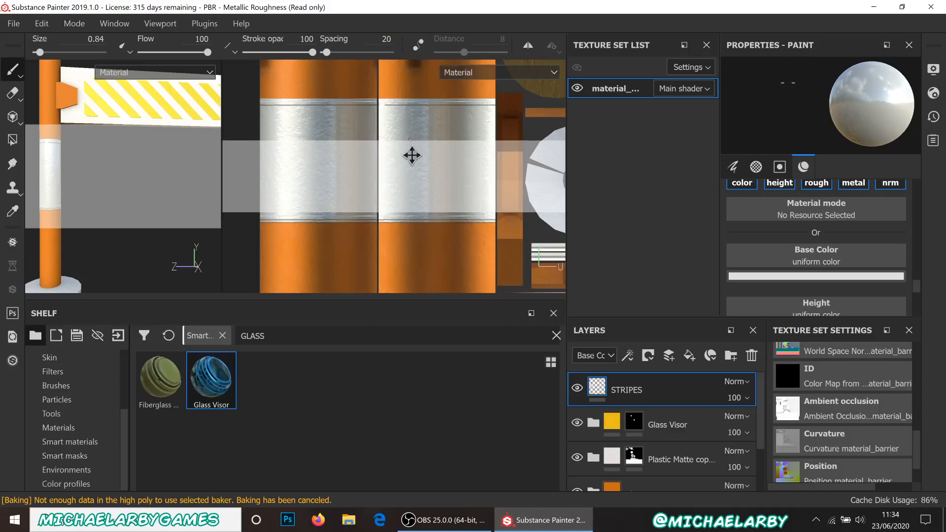
# Fill the gap in the band's upper raised line beside the seam between the two post islands
pyautogui.scroll(8, 387, 181)
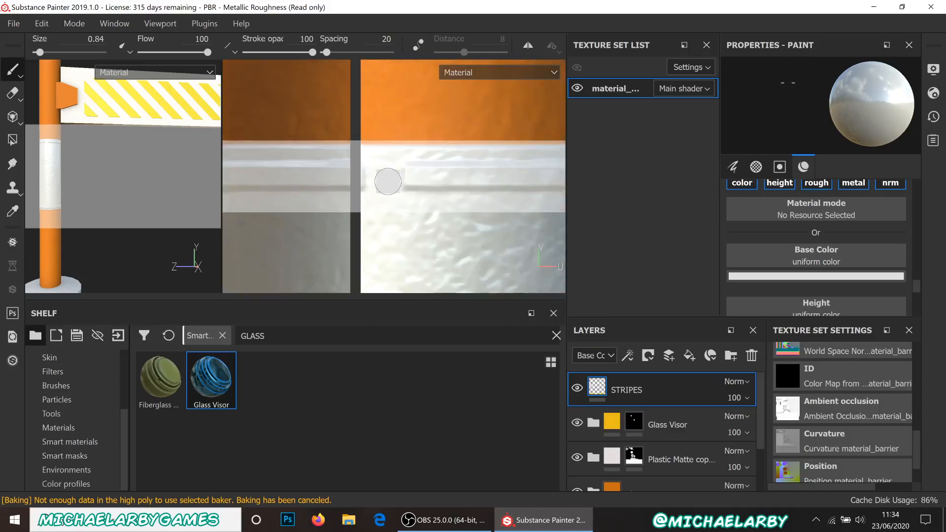
pyautogui.scroll(2, 370, 168)
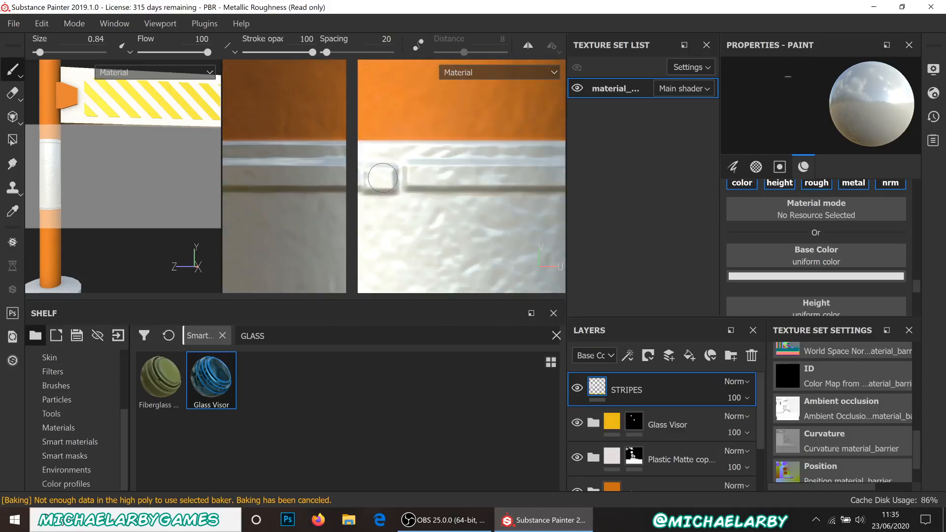
pyautogui.moveTo(376, 173); pyautogui.dragTo(365, 171)
pyautogui.scroll(-4, 378, 148)
pyautogui.scroll(-5, 385, 189)
pyautogui.keyDown('alt'); pyautogui.moveTo(370, 167); pyautogui.dragTo(365, 135, button='middle'); pyautogui.keyUp('alt')
pyautogui.scroll(2, 370, 149)
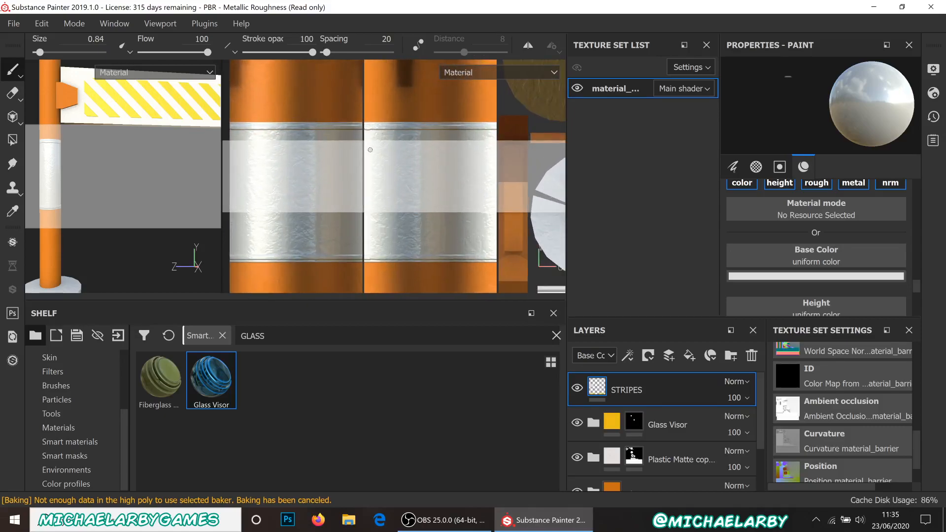
pyautogui.scroll(-3, 370, 149)
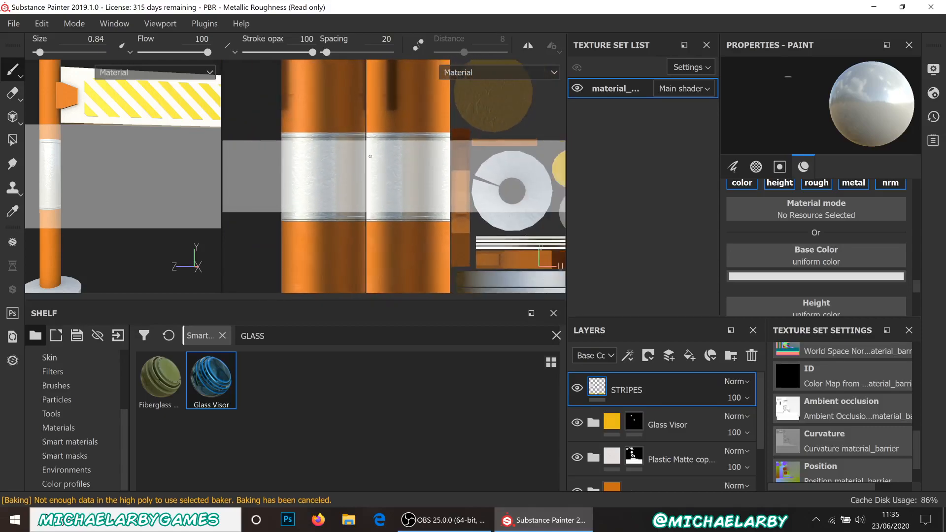
# Change the brush's base color to pale lavender with RGB values 0.438, 0.433 and 0.660
pyautogui.click(808, 275)
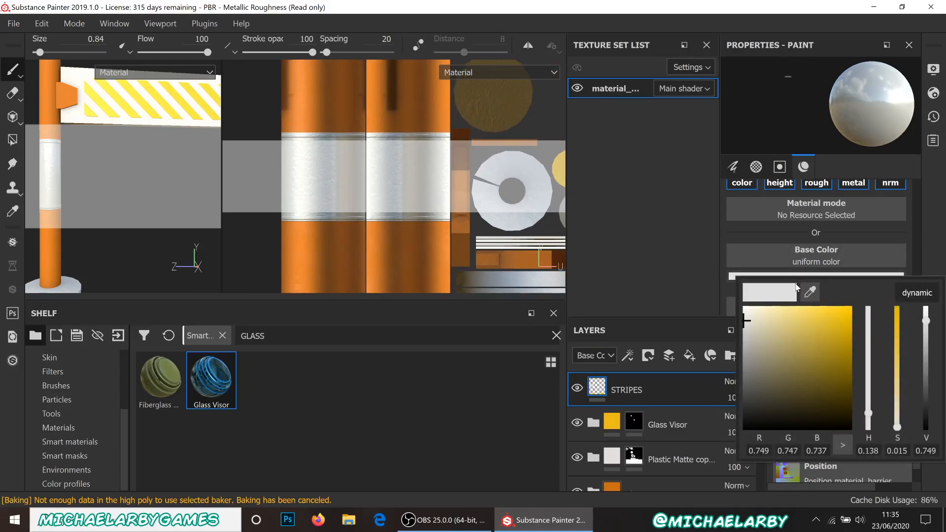
pyautogui.click(761, 326)
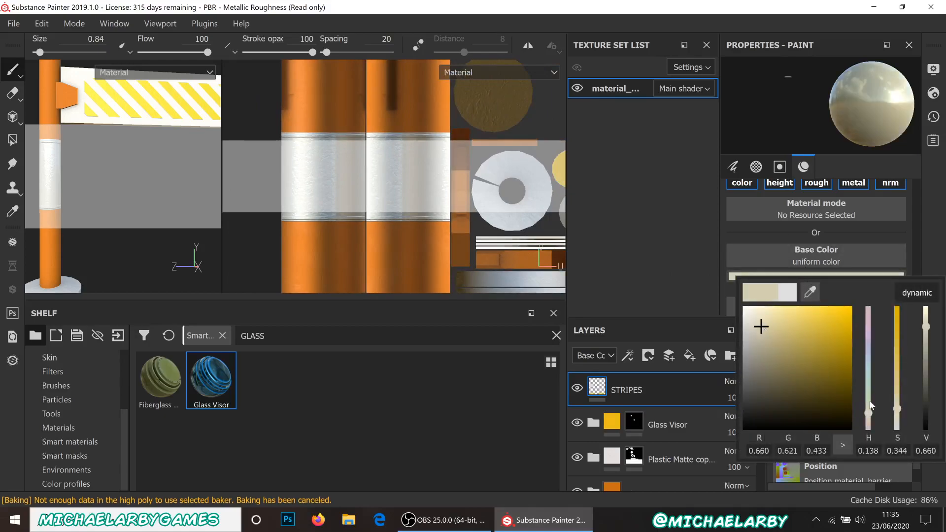
pyautogui.click(869, 364)
pyautogui.click(869, 349)
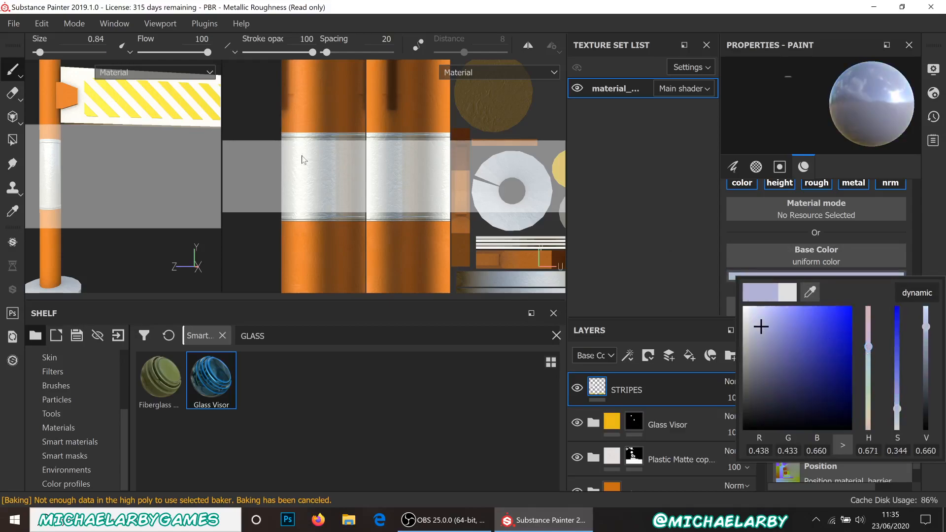
pyautogui.click(818, 233)
# Paint a lavender band through the stencil across both post islands with height 0.4054 and brush size 26.18
pyautogui.scroll(-3, 792, 237)
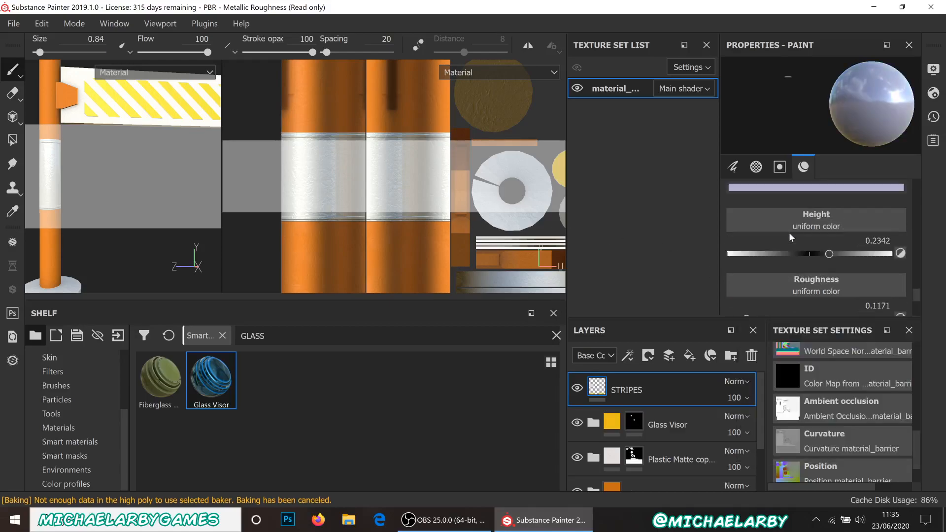
pyautogui.moveTo(835, 256); pyautogui.dragTo(841, 259)
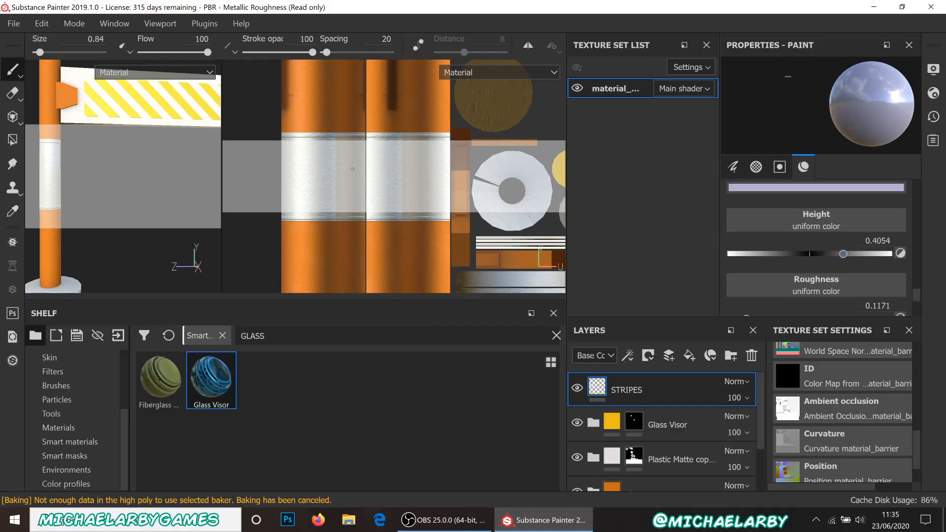
pyautogui.keyDown('ctrl'); pyautogui.moveTo(280, 177); pyautogui.dragTo(281, 176, button='right'); pyautogui.keyUp('ctrl')
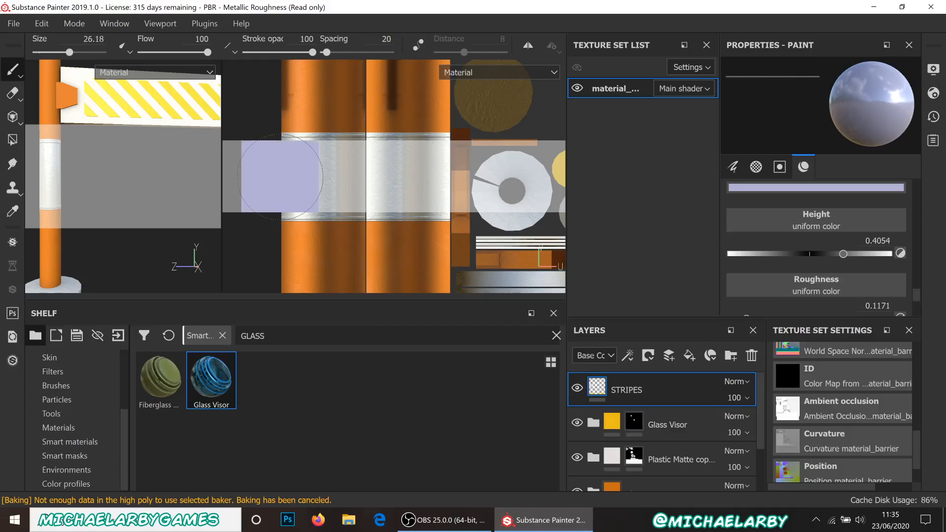
pyautogui.moveTo(305, 184)
pyautogui.mouseDown()
pyautogui.moveTo(295, 157)
pyautogui.moveTo(300, 197)
pyautogui.moveTo(303, 148)
pyautogui.moveTo(352, 182)
pyautogui.moveTo(413, 191)
pyautogui.mouseUp()
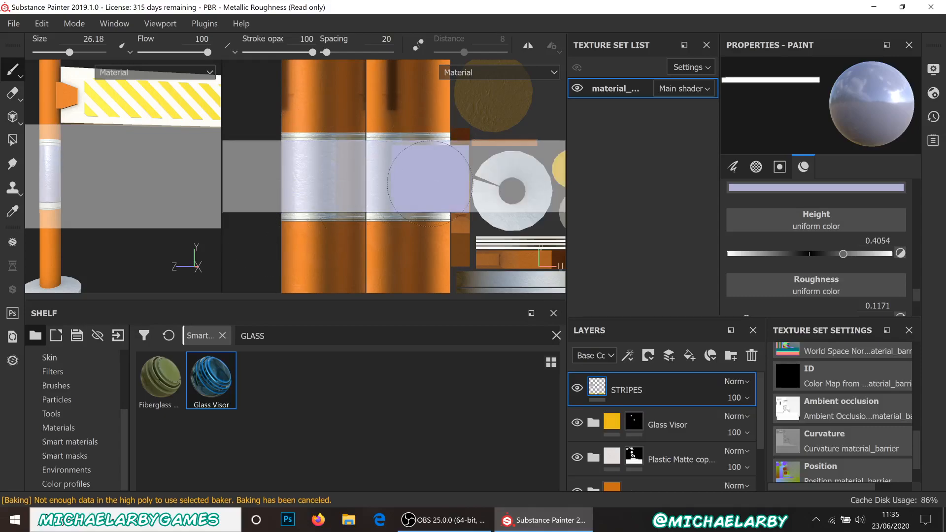
# Remove the Square Rectangle stencil from the brush
pyautogui.scroll(-5, 803, 235)
pyautogui.scroll(-3, 803, 235)
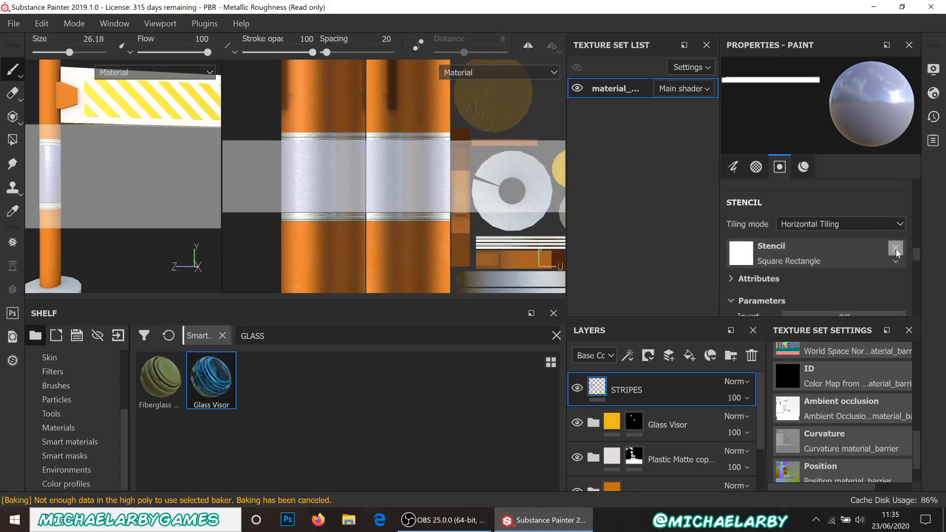
pyautogui.click(896, 250)
# Examine the banded post and board on the 3D barrier and the striped board island in the 2D view
pyautogui.scroll(-5, 159, 219)
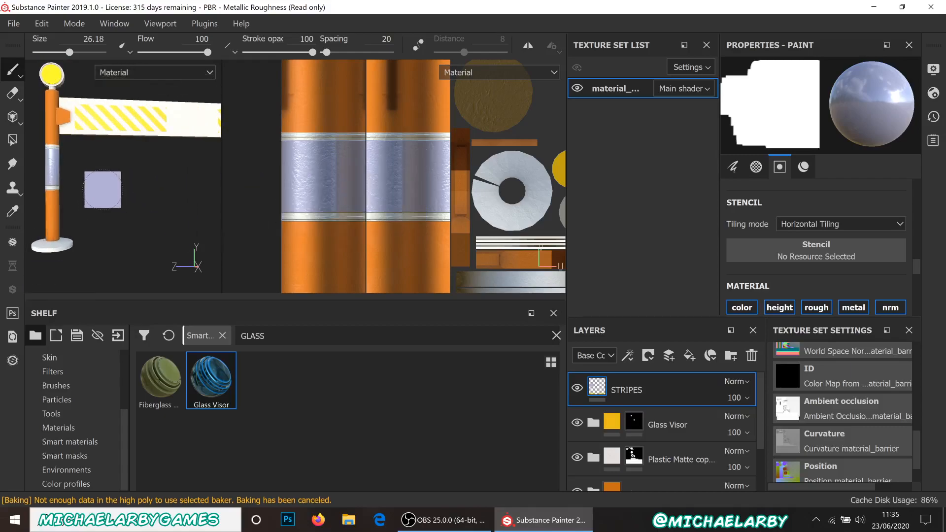
pyautogui.scroll(-1, 102, 190)
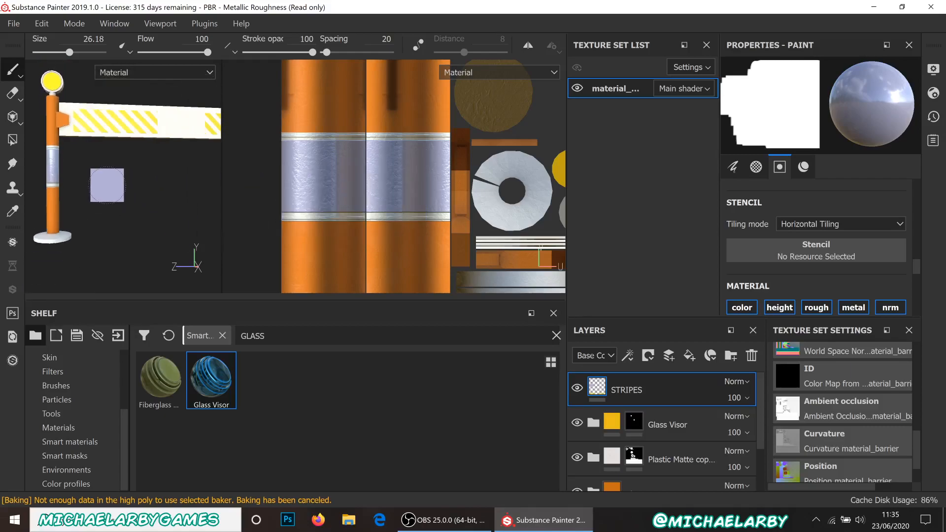
pyautogui.scroll(-5, 154, 160)
pyautogui.scroll(3, 151, 153)
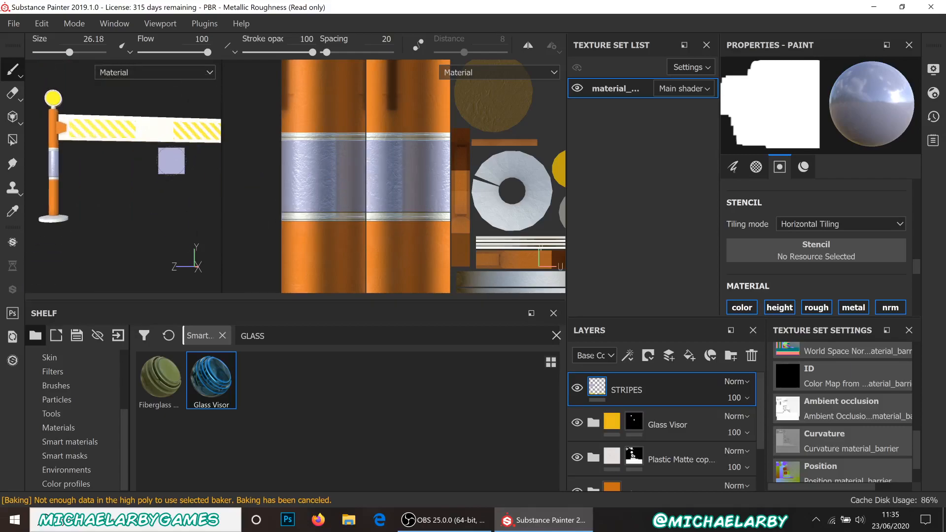
pyautogui.scroll(-6, 437, 176)
pyautogui.scroll(4, 480, 268)
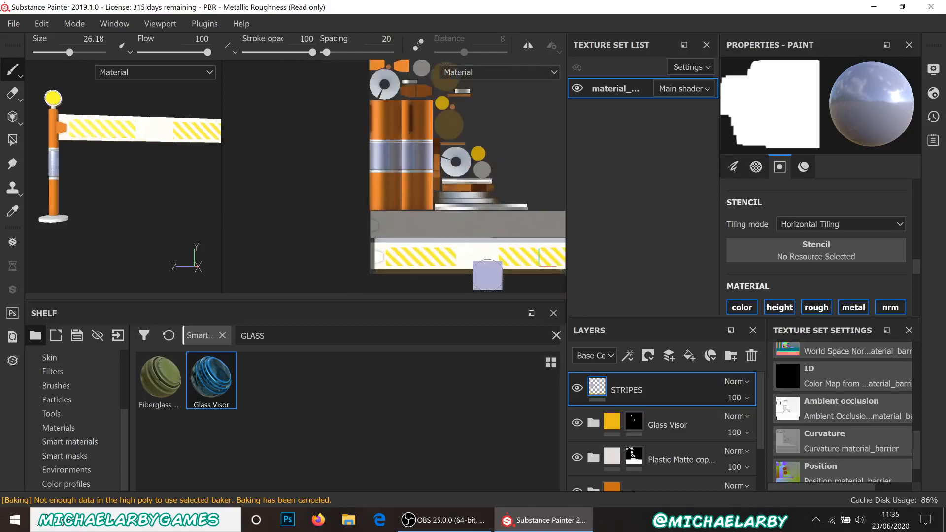
pyautogui.scroll(-2, 485, 270)
pyautogui.scroll(3, 480, 251)
pyautogui.scroll(1, 480, 251)
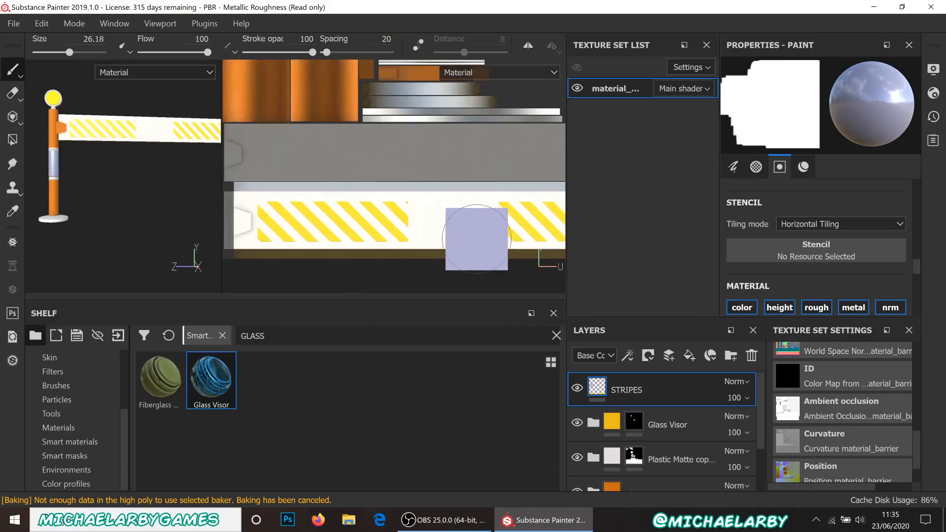
# Widen the 3D viewport so that both posts of the barrier show beside the UV layout
pyautogui.scroll(-3, 438, 241)
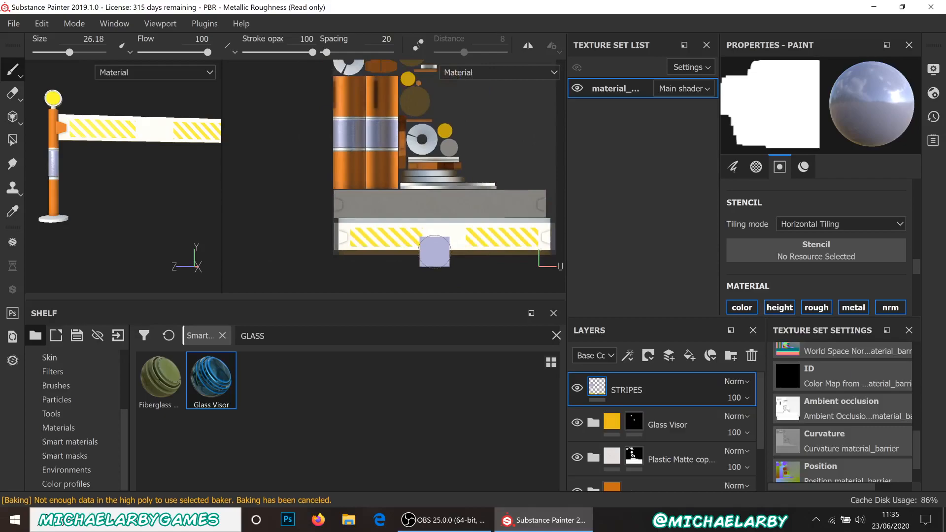
pyautogui.scroll(4, 434, 251)
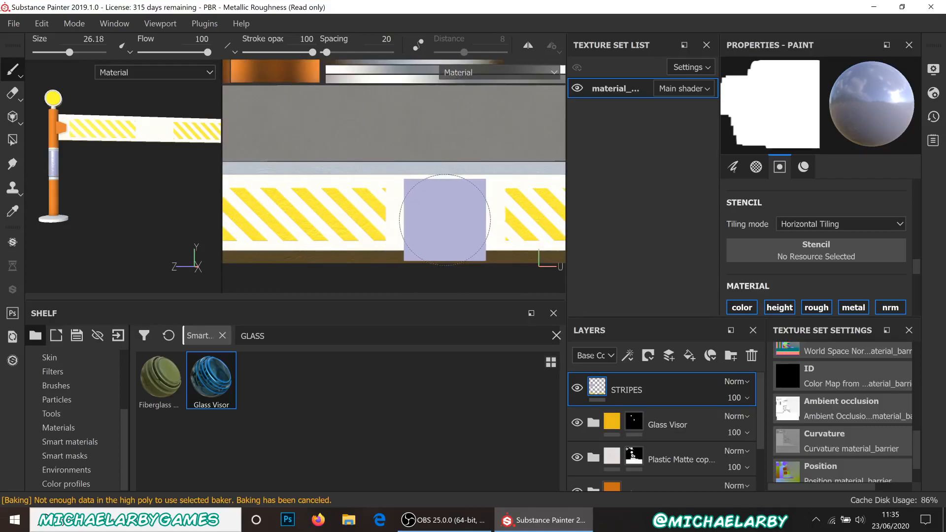
pyautogui.scroll(-3, 86, 191)
pyautogui.scroll(3, 91, 198)
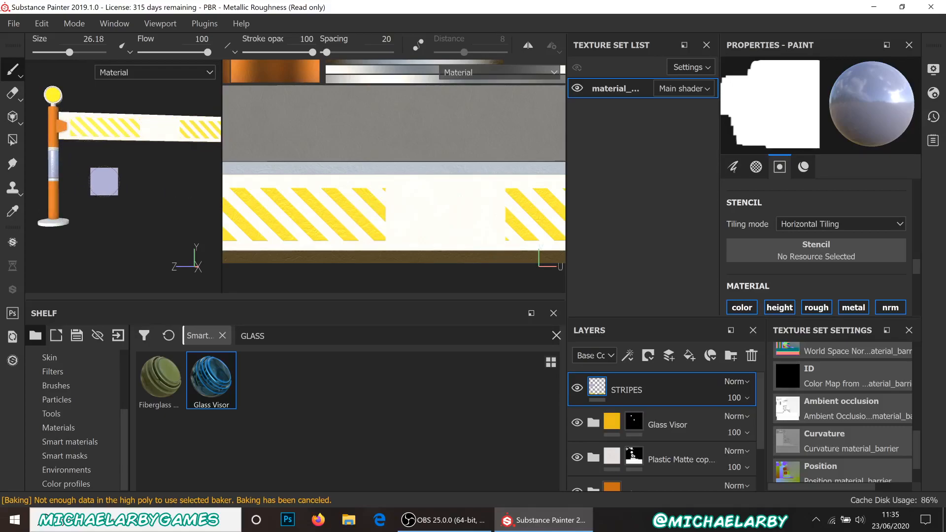
pyautogui.moveTo(222, 212); pyautogui.dragTo(308, 215)
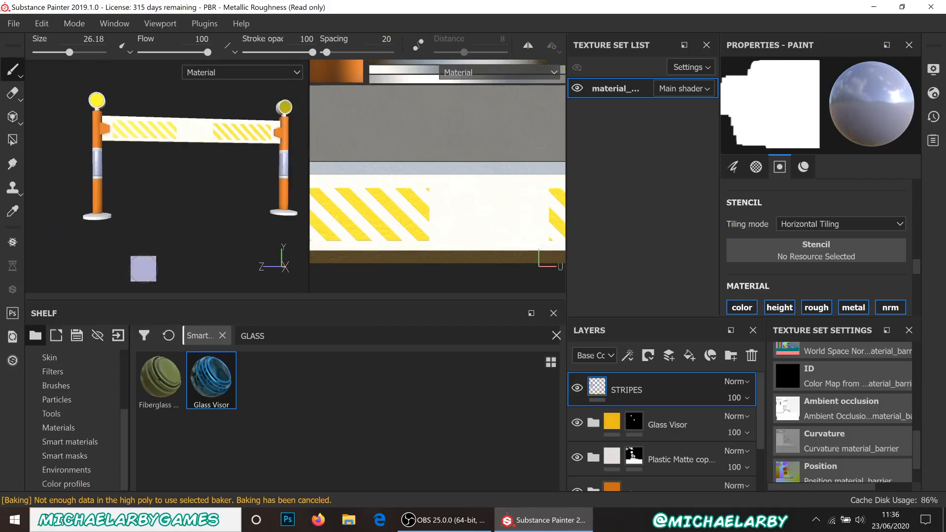
pyautogui.scroll(-5, 455, 239)
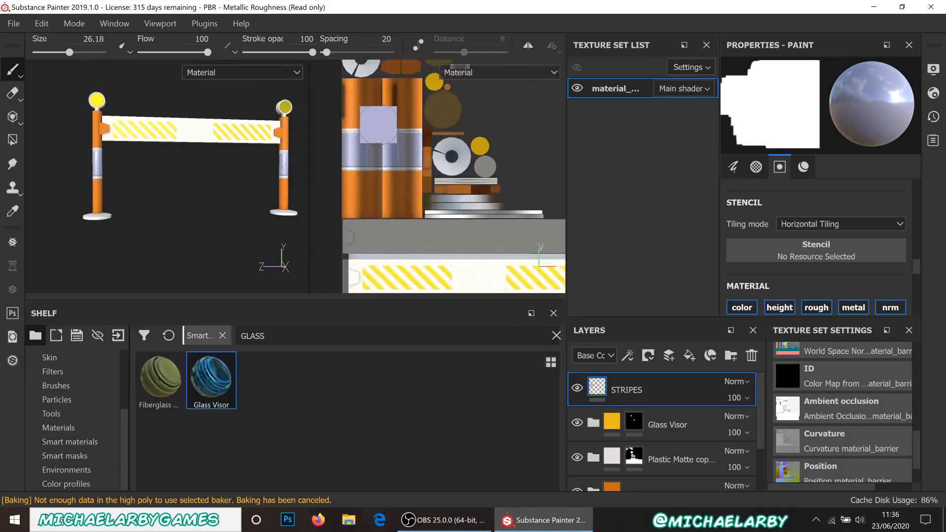
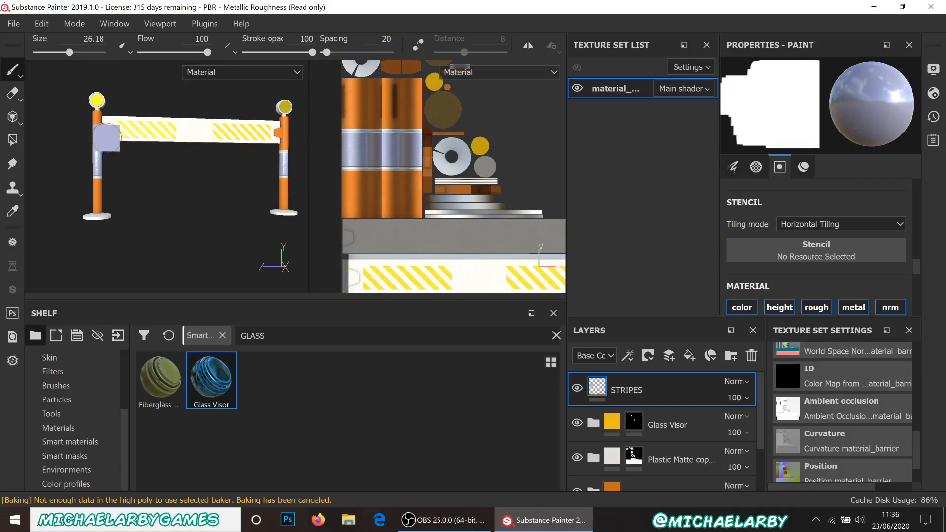
pyautogui.moveTo(97, 159)
pyautogui.keyDown('alt'); pyautogui.mouseDown()
pyautogui.moveTo(189, 140)
pyautogui.moveTo(289, 169)
pyautogui.moveTo(386, 143)
pyautogui.moveTo(168, 148)
pyautogui.mouseUp(); pyautogui.keyUp('alt')
pyautogui.scroll(3, 197, 123)
pyautogui.scroll(4, 202, 117)
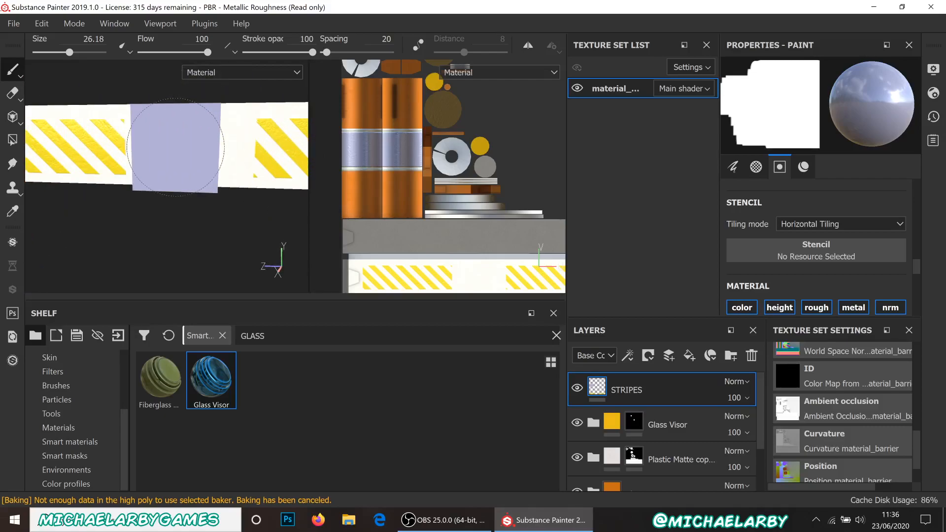
pyautogui.scroll(-1, 174, 146)
pyautogui.moveTo(175, 147); pyautogui.dragTo(77, 141)
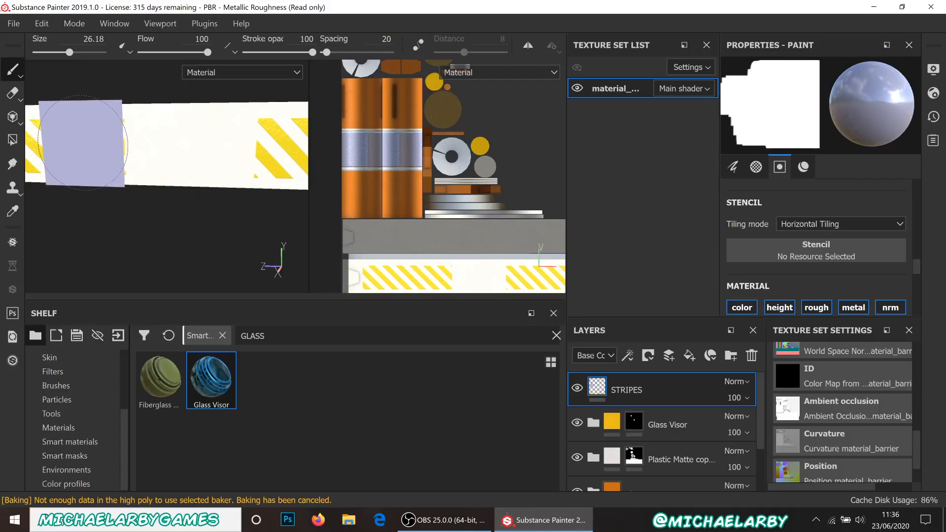
pyautogui.hotkey('ctrl', 'z')
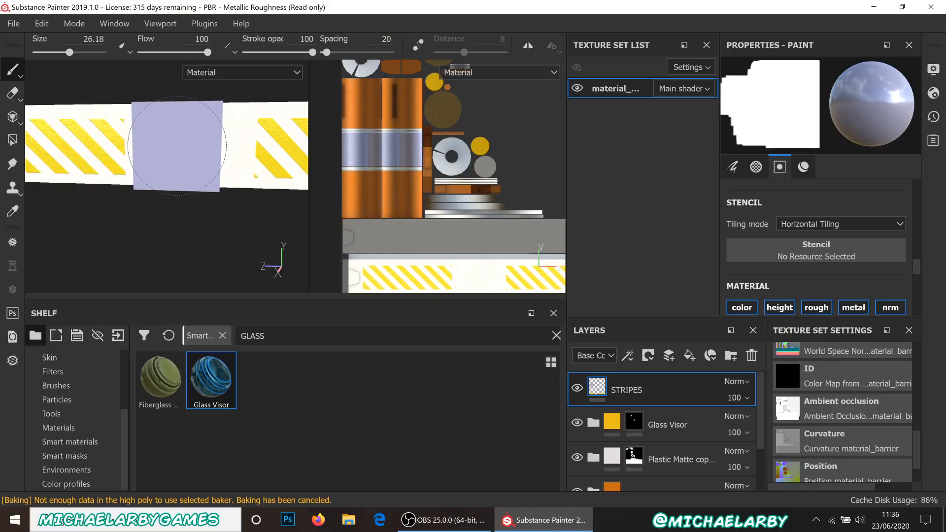
# Replace the brush's Square Rectangle alpha with the Text Warning alpha, searching the alphas for WARNING
pyautogui.scroll(-6, 829, 241)
pyautogui.scroll(2, 829, 242)
pyautogui.scroll(-3, 129, 174)
pyautogui.scroll(-2, 100, 156)
pyautogui.scroll(2, 107, 171)
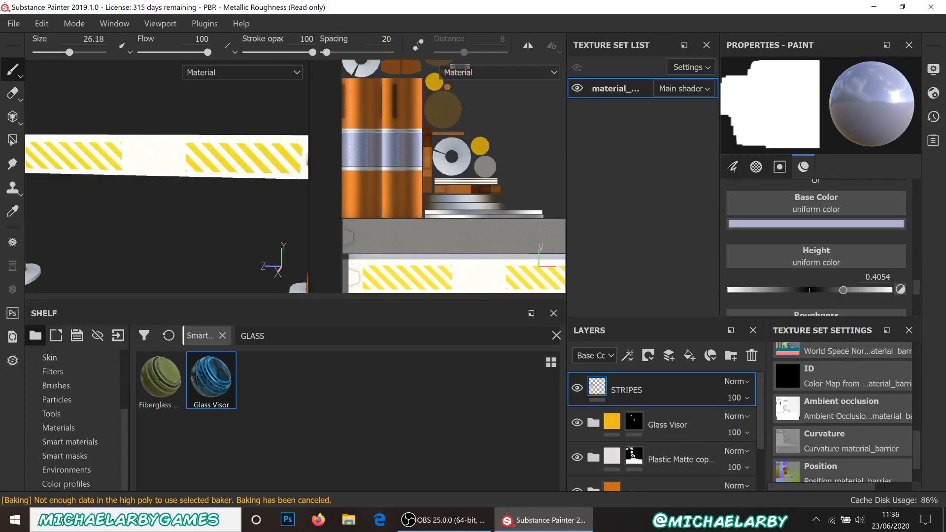
pyautogui.scroll(-2, 472, 256)
pyautogui.scroll(2, 472, 256)
pyautogui.scroll(-3, 822, 231)
pyautogui.scroll(6, 822, 231)
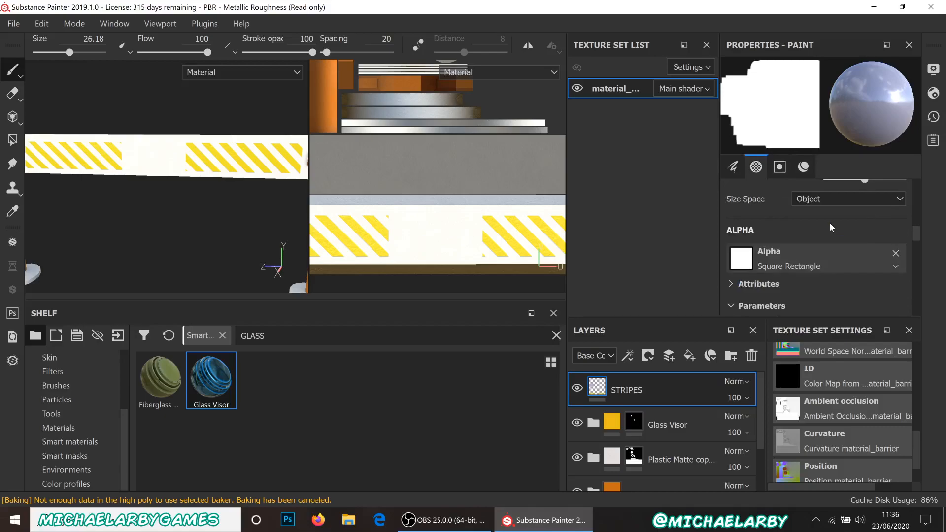
pyautogui.scroll(-1, 829, 222)
pyautogui.click(895, 253)
pyautogui.click(855, 258)
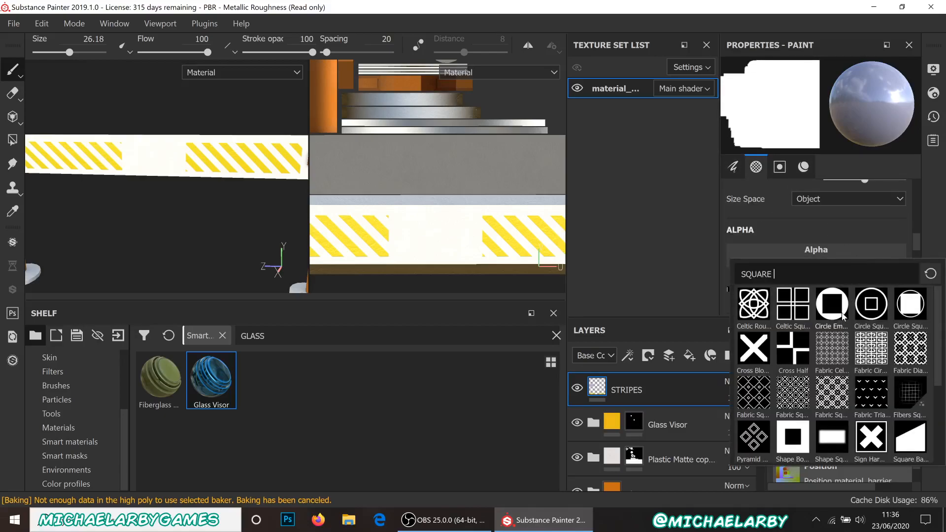
pyautogui.scroll(-3, 840, 344)
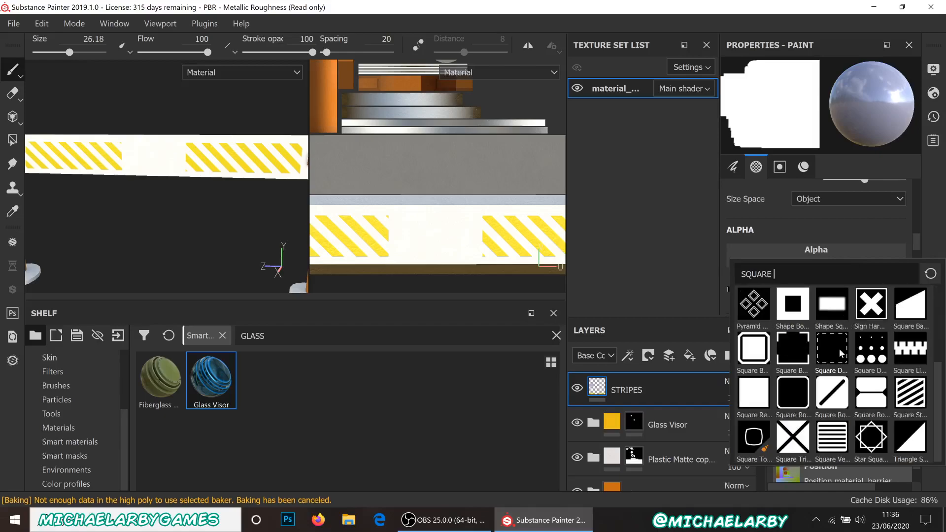
pyautogui.scroll(3, 838, 348)
pyautogui.moveTo(794, 275); pyautogui.dragTo(711, 273)
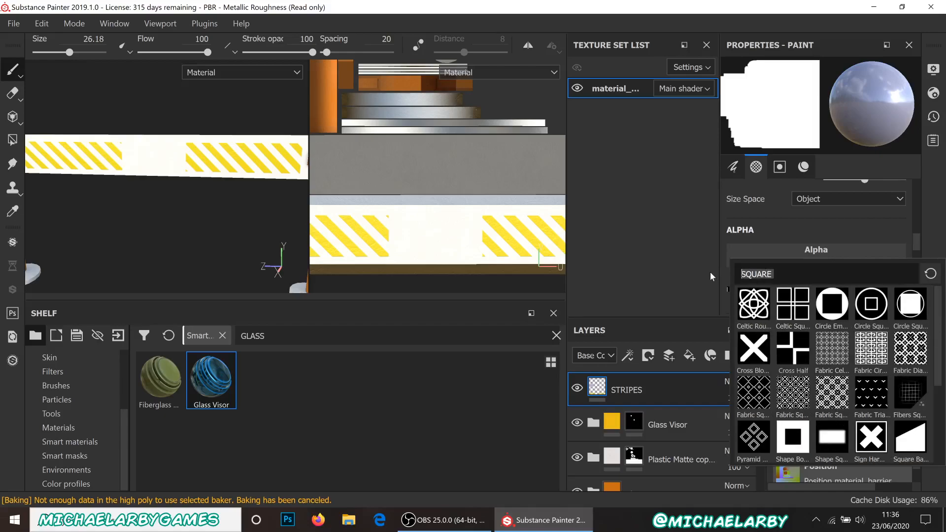
pyautogui.write('WARNING')
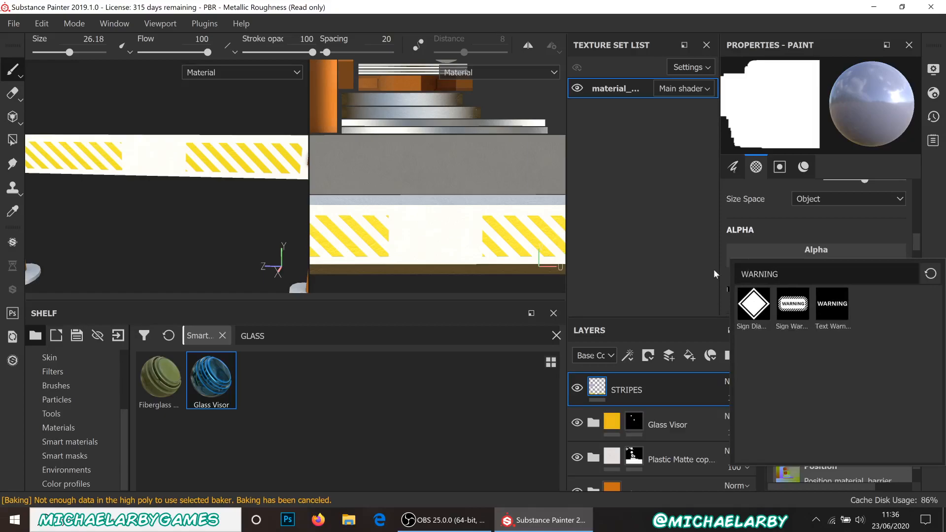
pyautogui.click(830, 305)
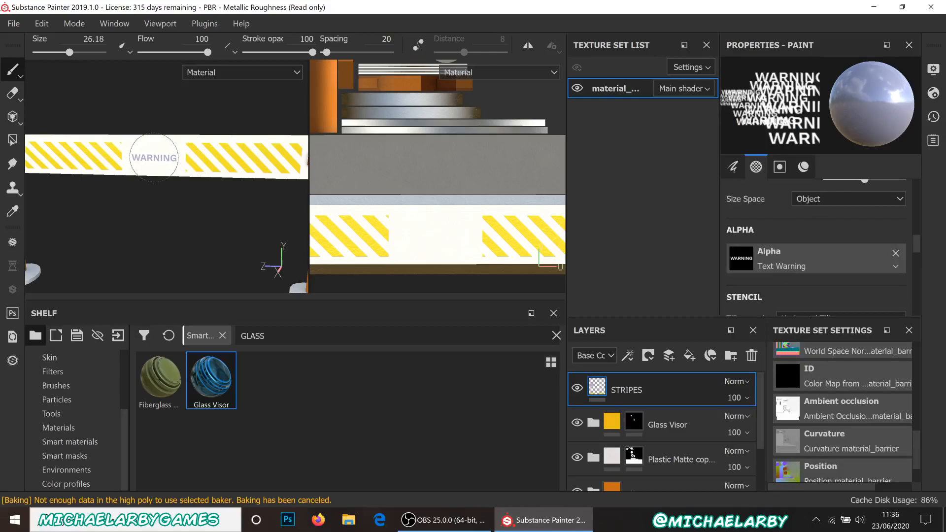
# Search the alphas for CAUTION, apply Text Caution to the brush and enlarge the brush size to 32.68
pyautogui.click(854, 259)
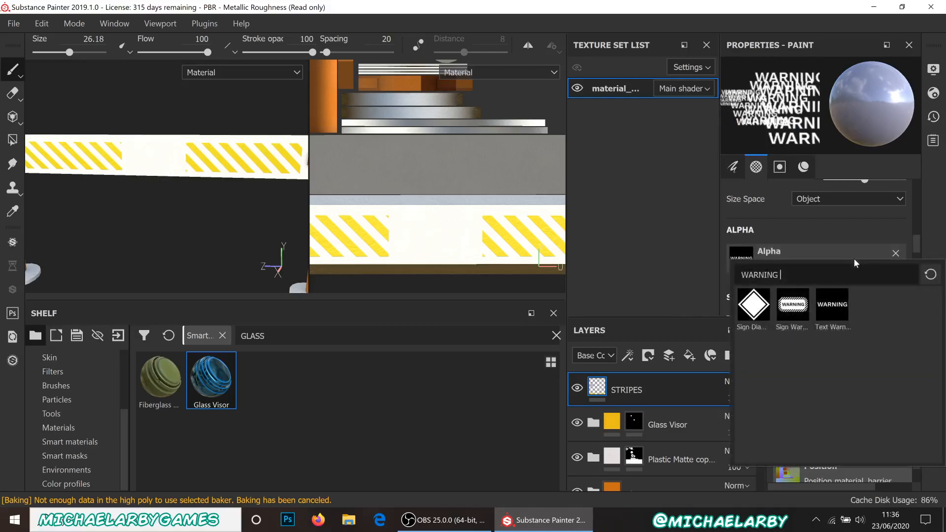
pyautogui.press('BackSpace')
pyautogui.press('BackSpace')
pyautogui.press('BackSpace')
pyautogui.press('BackSpace')
pyautogui.press('BackSpace')
pyautogui.press('BackSpace')
pyautogui.press('BackSpace')
pyautogui.press('BackSpace')
pyautogui.write('CAUTION')
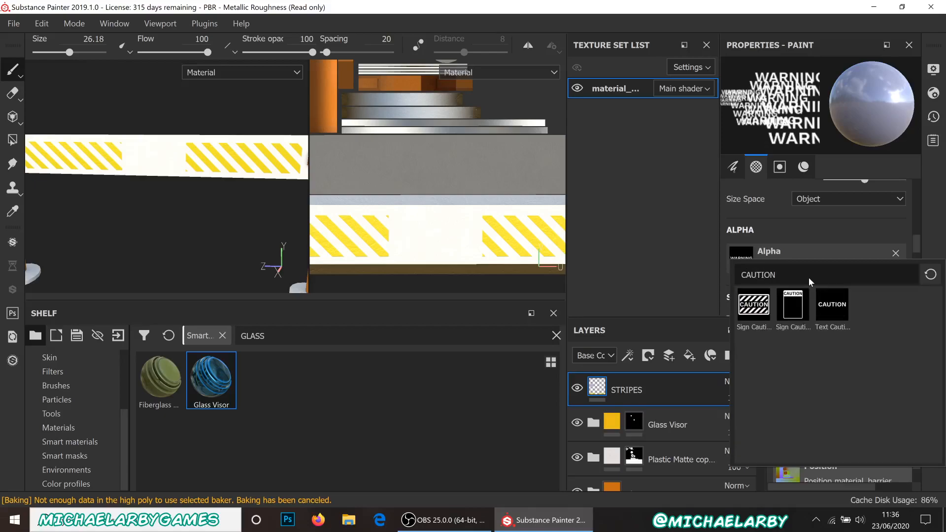
pyautogui.click(832, 305)
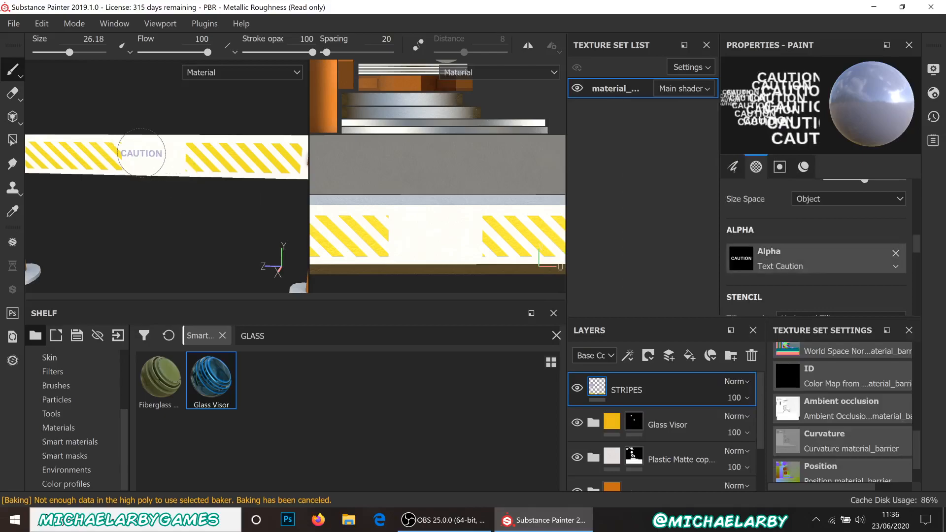
pyautogui.keyDown('ctrl'); pyautogui.moveTo(152, 157); pyautogui.dragTo(159, 156, button='right'); pyautogui.keyUp('ctrl')
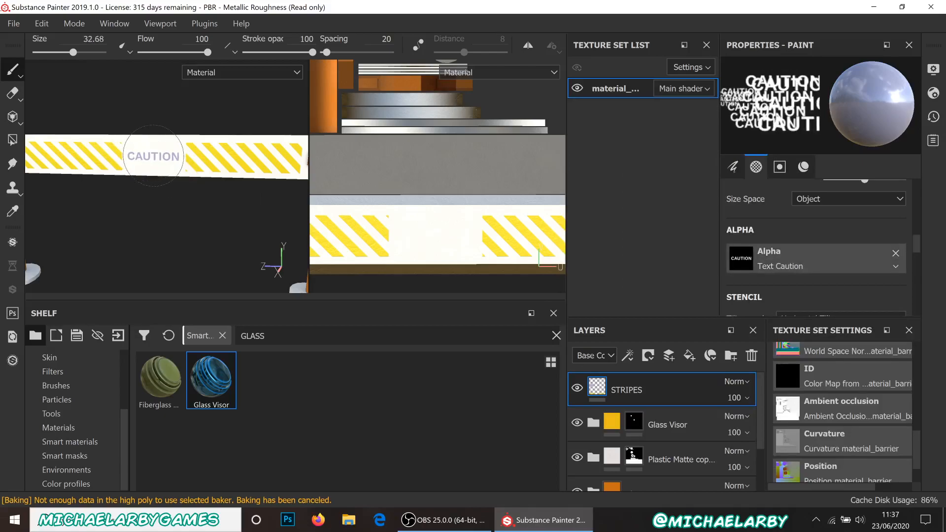
# Set the brush's base color to a yellow of about R 0.820, G 0.796, B 0.015
pyautogui.scroll(-5, 781, 271)
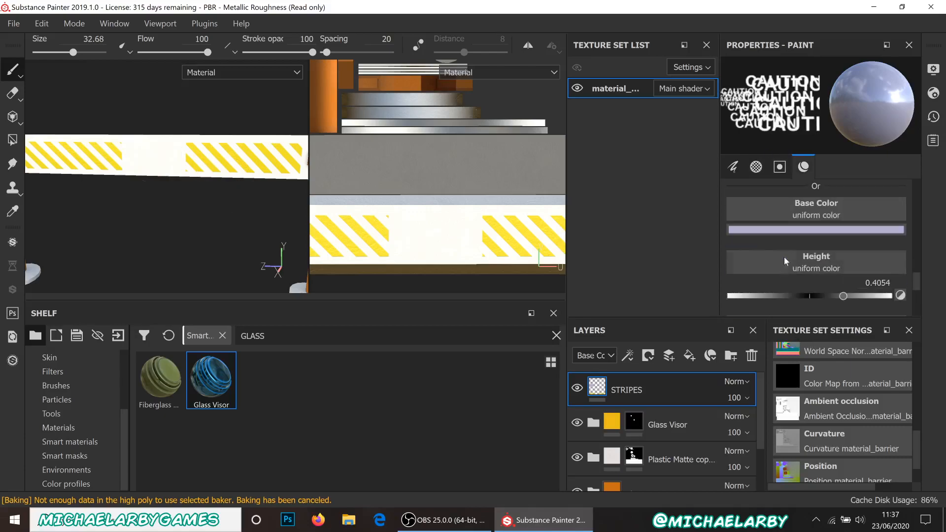
pyautogui.click(798, 230)
pyautogui.moveTo(869, 360); pyautogui.dragTo(868, 364)
pyautogui.click(835, 270)
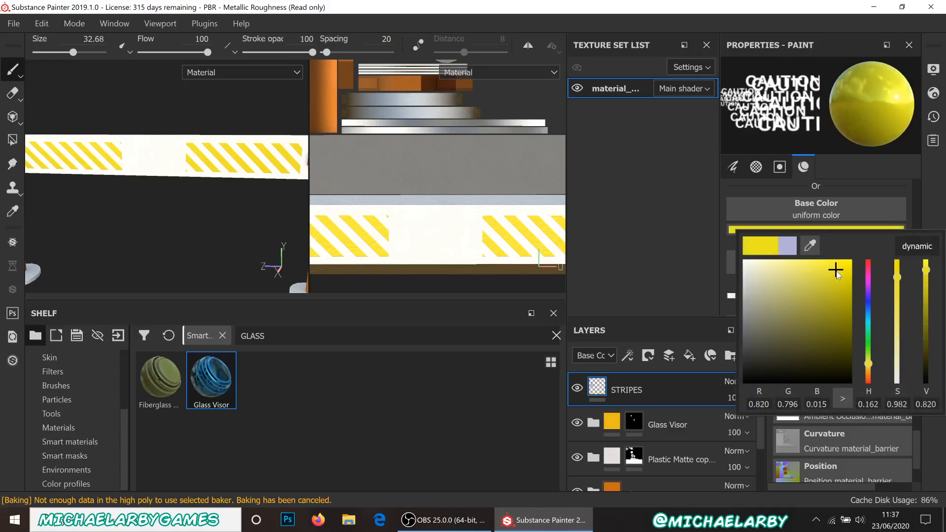
pyautogui.click(736, 191)
# Set the brush material's height to about 0.0721 and its metallic value to about 0.1937
pyautogui.scroll(-3, 788, 236)
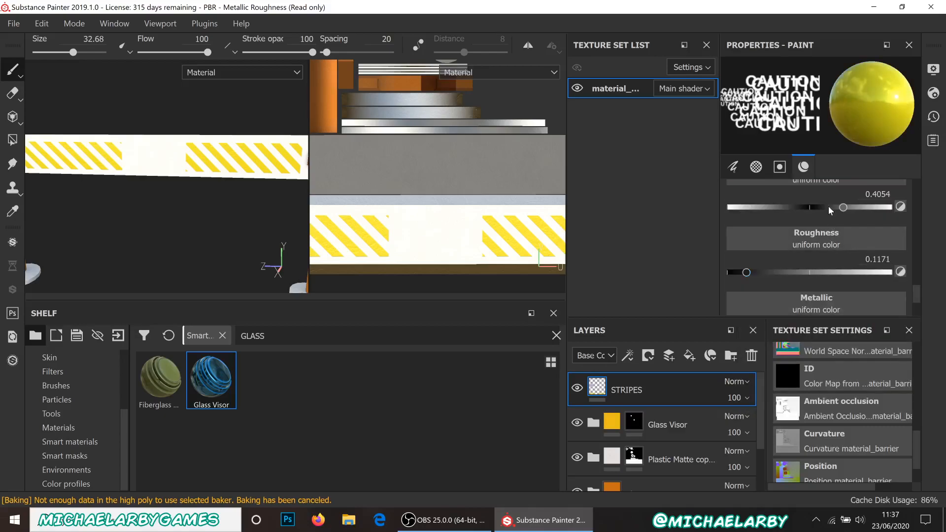
pyautogui.scroll(1, 830, 212)
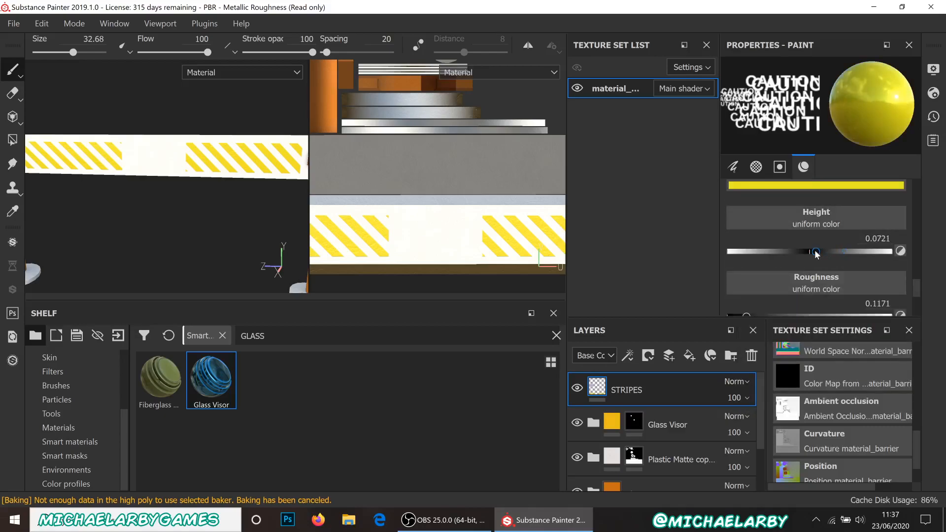
pyautogui.scroll(-1, 815, 252)
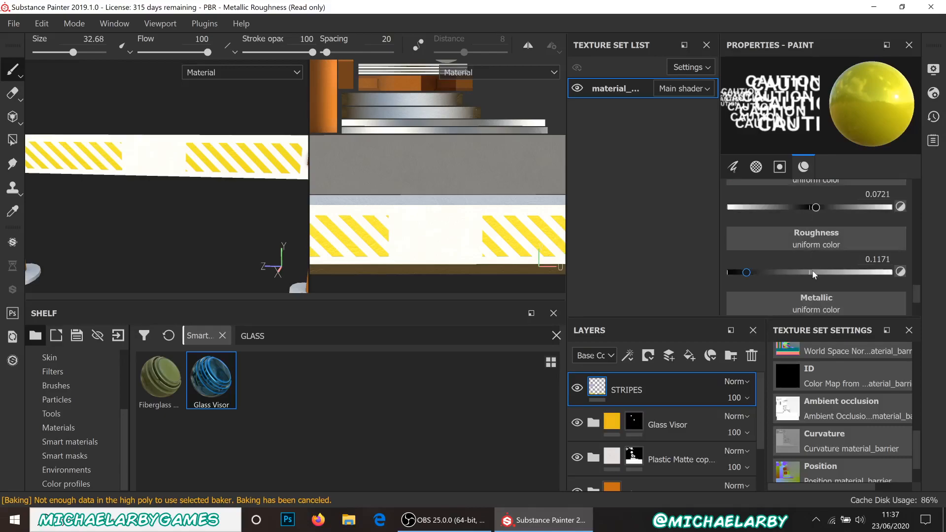
pyautogui.scroll(-1, 788, 274)
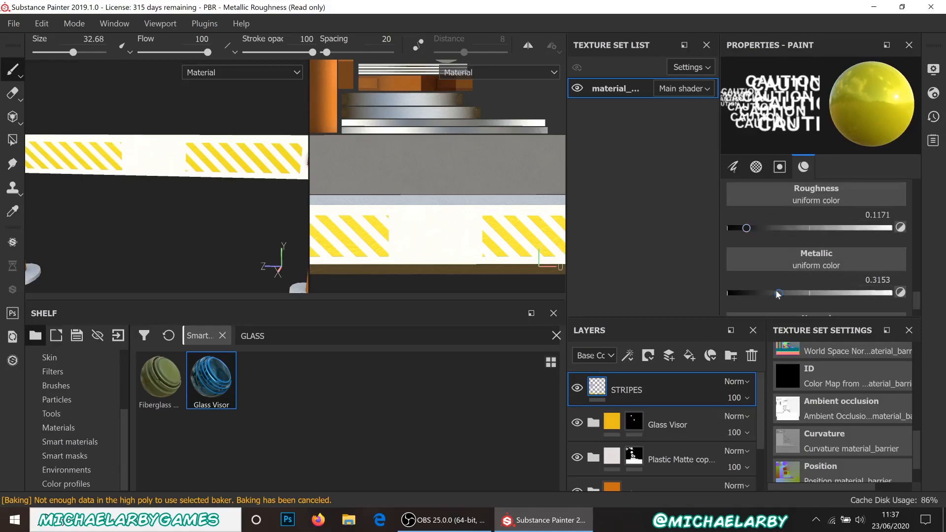
pyautogui.click(759, 292)
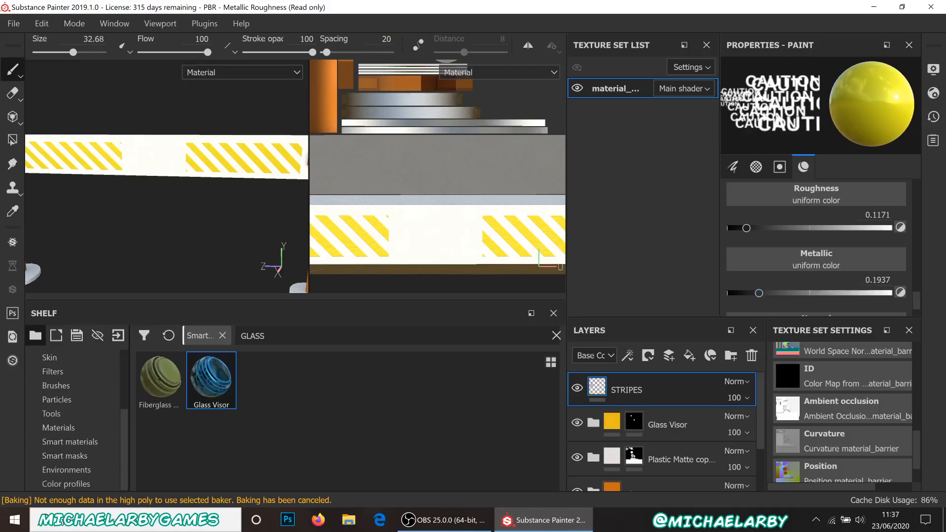
# Stamp the yellow CAUTION text once on the STRIPES layer, centered in the blank white area between the barrier board's striped panels
pyautogui.click(152, 156)
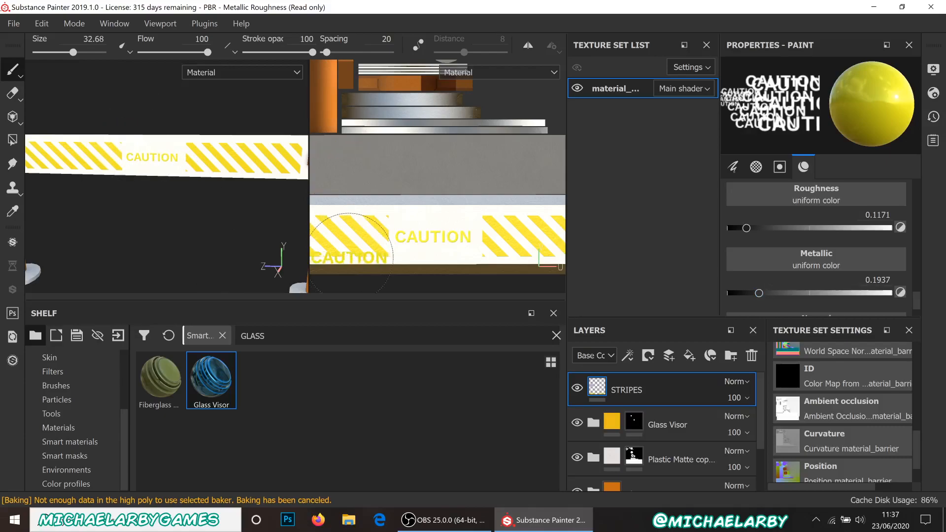
pyautogui.scroll(4, 443, 207)
pyautogui.scroll(-8, 453, 176)
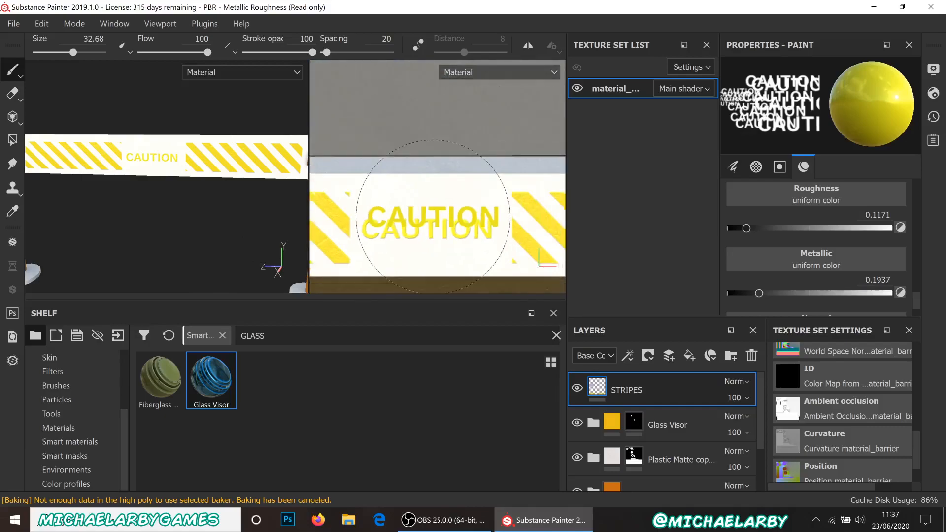
pyautogui.scroll(-2, 426, 143)
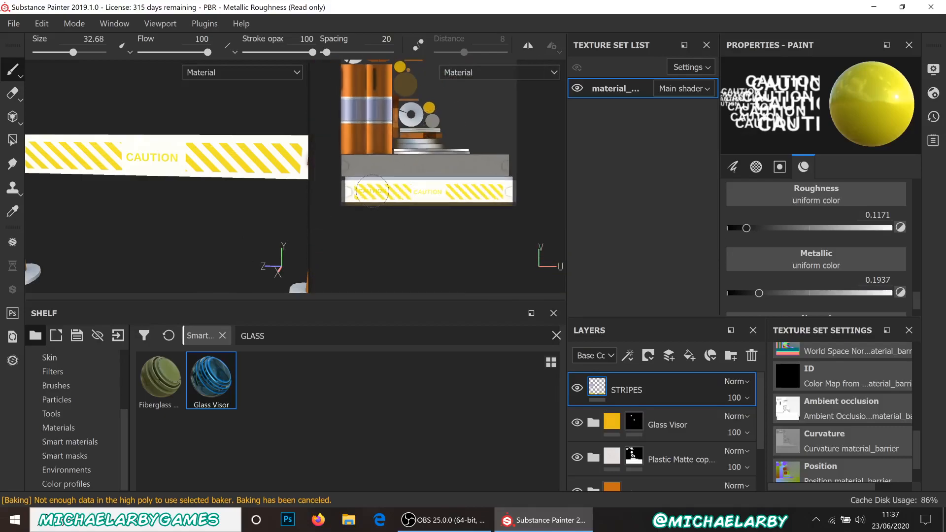
# Examine the CAUTION lettering on the barrier board in the 3D view and the UV layout
pyautogui.scroll(-4, 147, 155)
pyautogui.scroll(3, 147, 157)
pyautogui.scroll(-5, 153, 160)
pyautogui.scroll(3, 148, 164)
pyautogui.scroll(-1, 143, 165)
pyautogui.scroll(4, 144, 165)
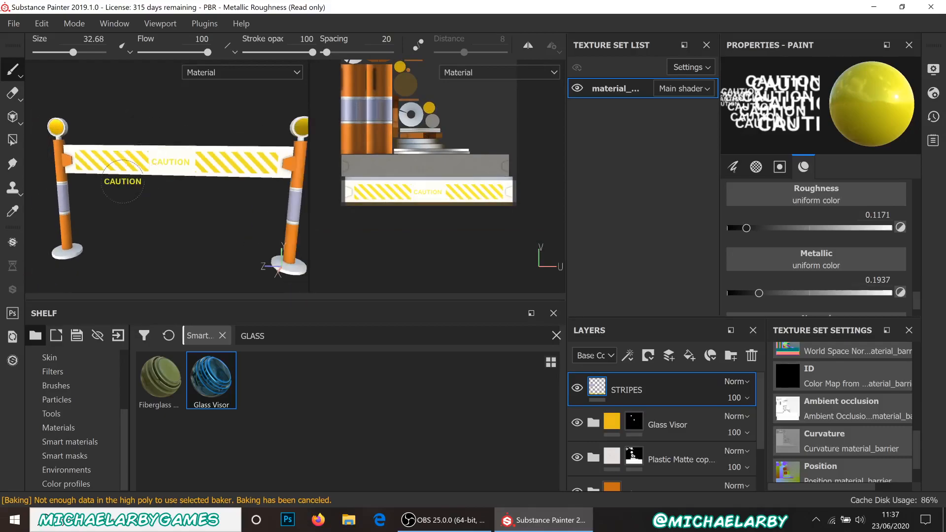
pyautogui.scroll(-4, 144, 165)
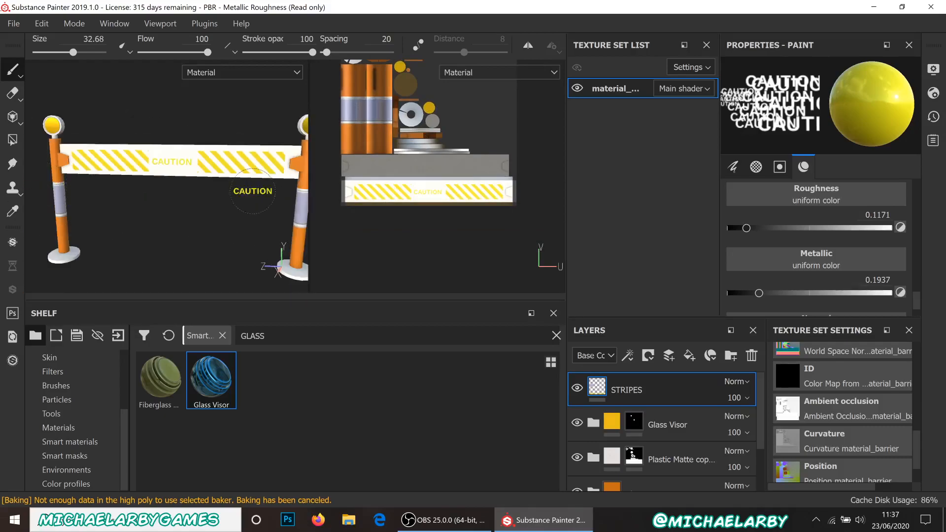
pyautogui.scroll(3, 404, 217)
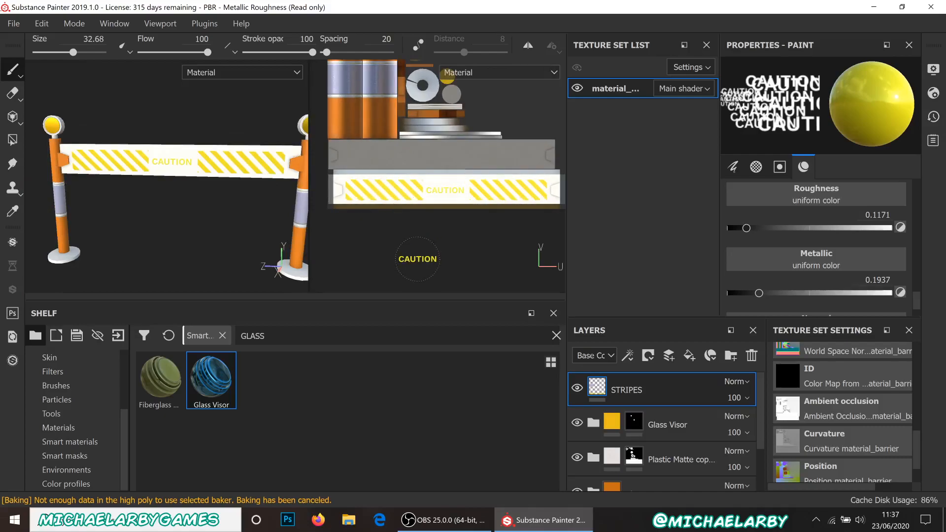
pyautogui.scroll(-2, 414, 259)
pyautogui.scroll(2, 371, 141)
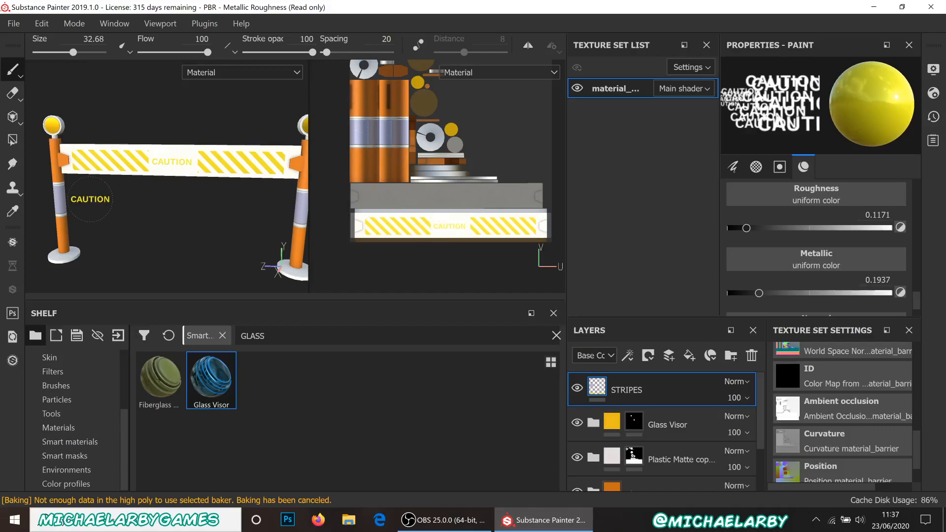
pyautogui.scroll(6, 141, 185)
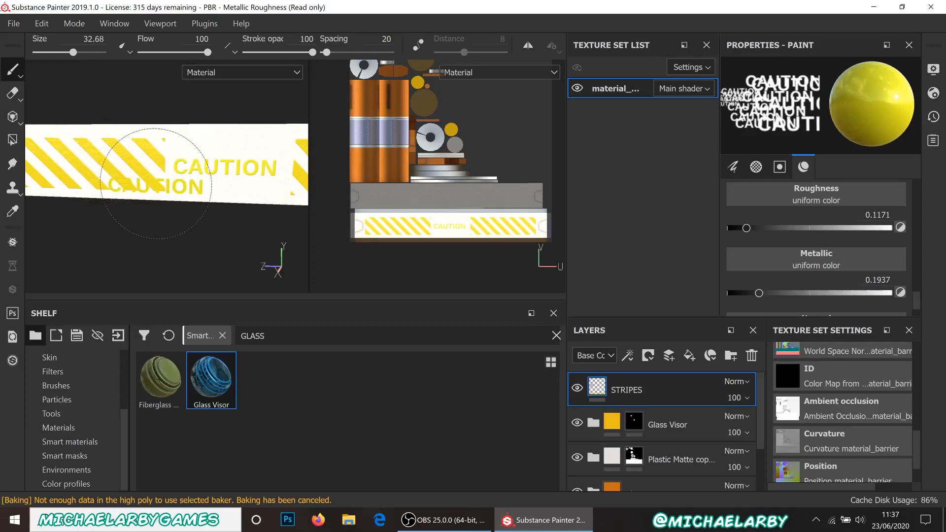
pyautogui.scroll(-1, 227, 165)
pyautogui.scroll(-3, 227, 164)
pyautogui.click(465, 524)
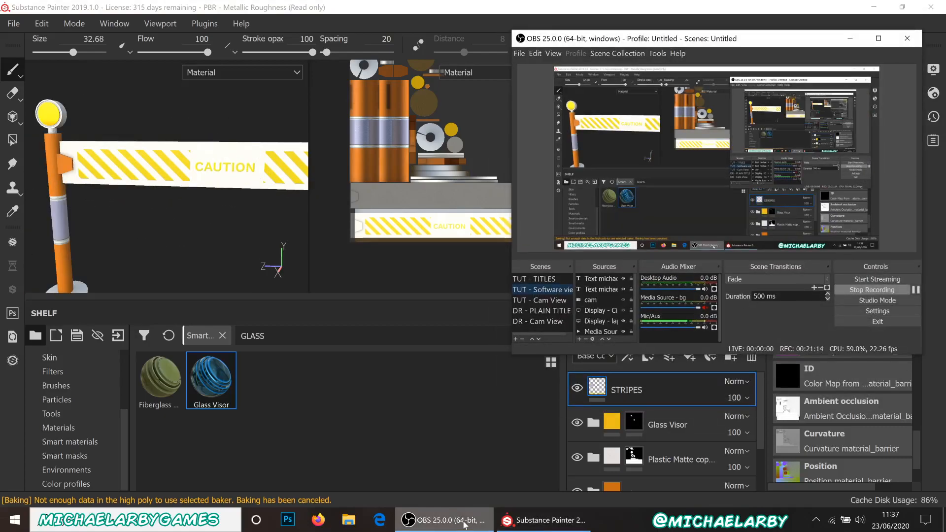
pyautogui.click(464, 524)
pyautogui.scroll(-3, 159, 136)
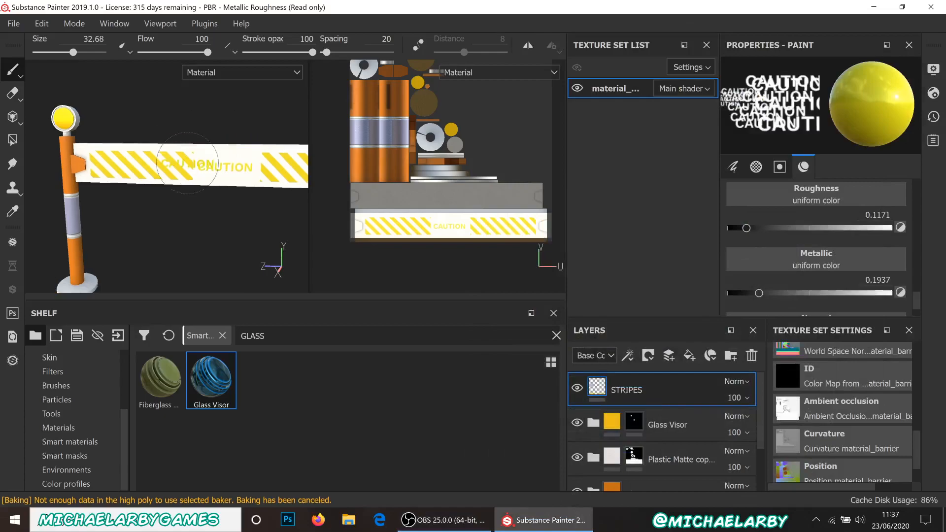
pyautogui.scroll(3, 158, 199)
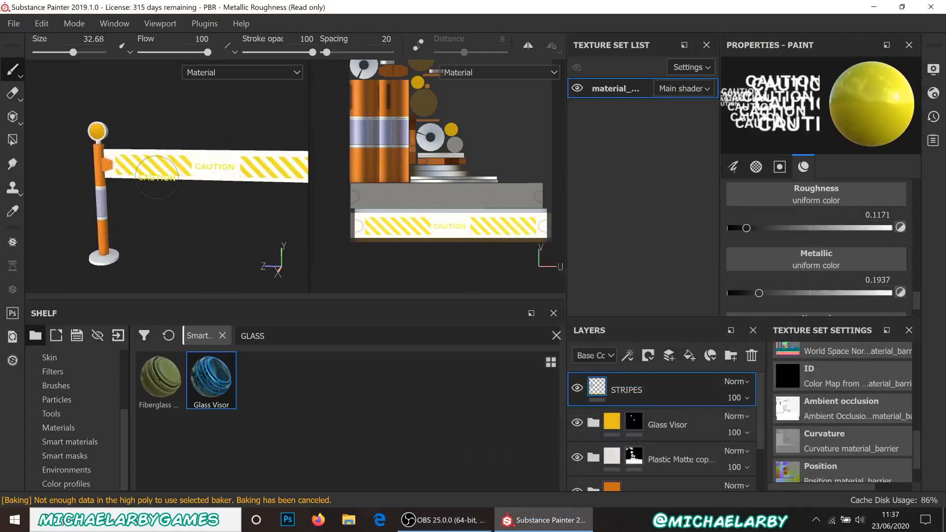
# Search the stencil resources for SQUARE and load Fabric Squares as the brush's stencil for the barrier's yellow warning light
pyautogui.scroll(3, 59, 125)
pyautogui.moveTo(93, 121)
pyautogui.keyDown('alt'); pyautogui.mouseDown(button='middle')
pyautogui.moveTo(161, 116)
pyautogui.moveTo(255, 167)
pyautogui.mouseUp(button='middle'); pyautogui.keyUp('alt')
pyautogui.scroll(5, 211, 151)
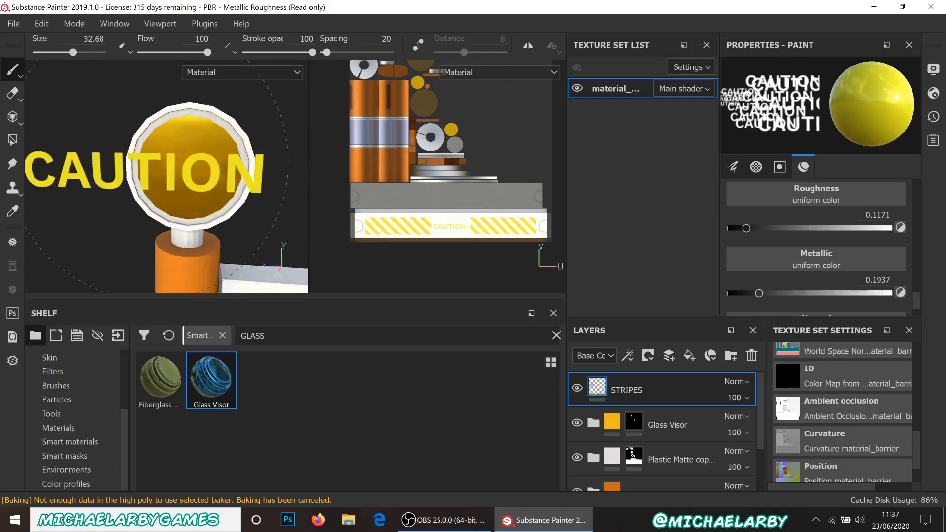
pyautogui.scroll(-3, 413, 259)
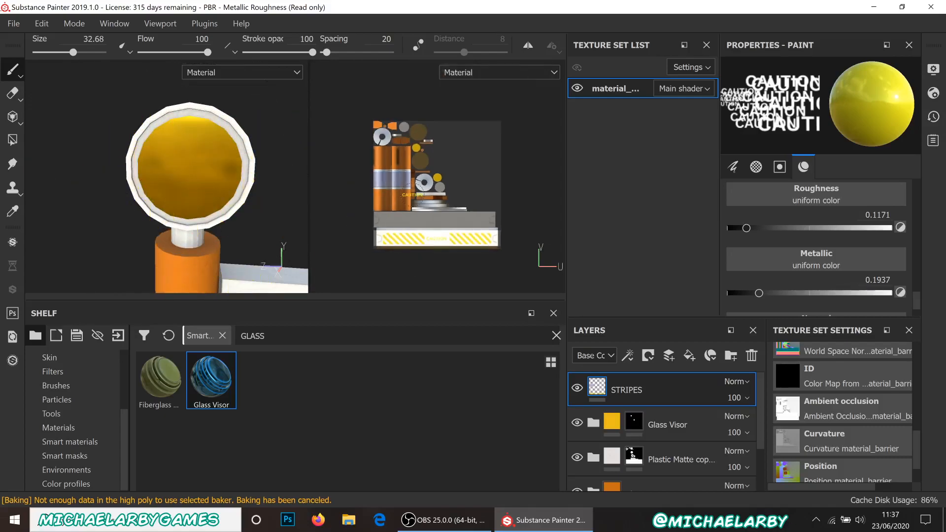
pyautogui.scroll(4, 415, 142)
pyautogui.scroll(5, 433, 167)
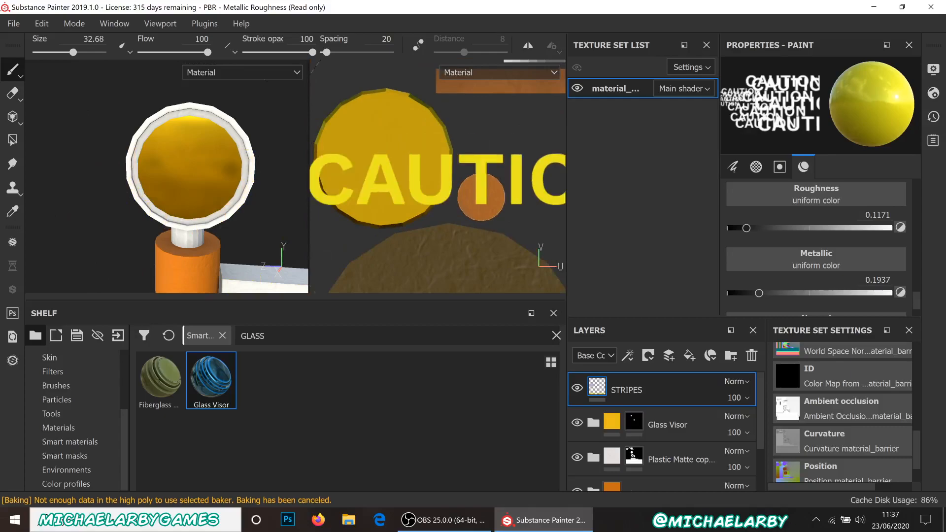
pyautogui.scroll(1, 443, 176)
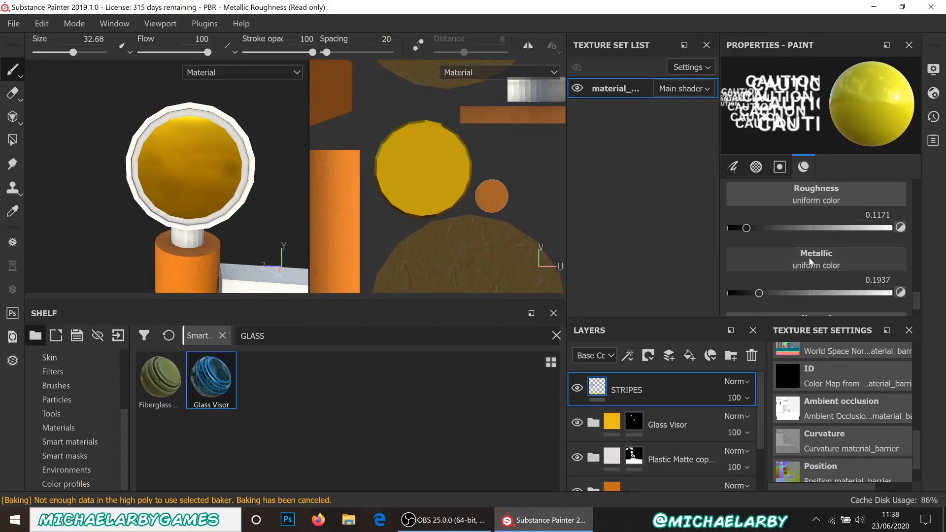
pyautogui.scroll(-1, 818, 244)
pyautogui.scroll(4, 817, 244)
pyautogui.scroll(5, 818, 244)
pyautogui.scroll(-2, 818, 244)
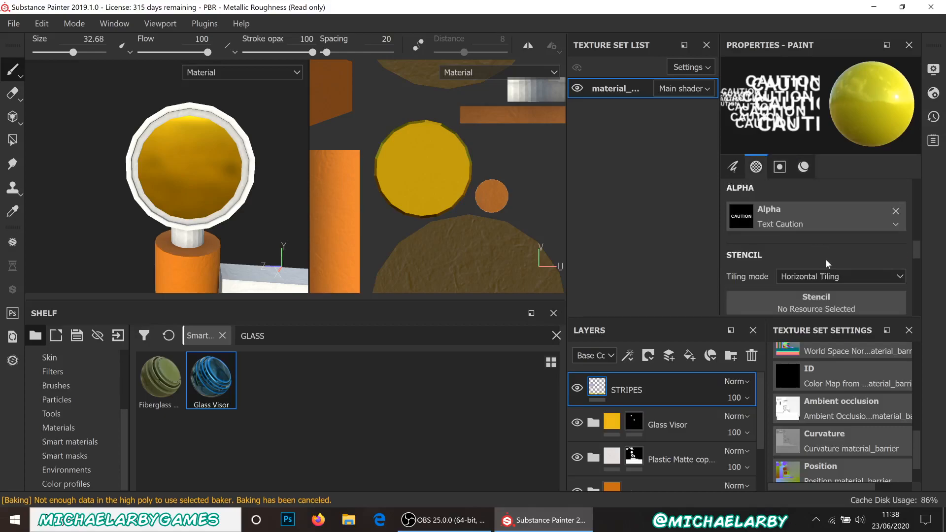
pyautogui.click(827, 261)
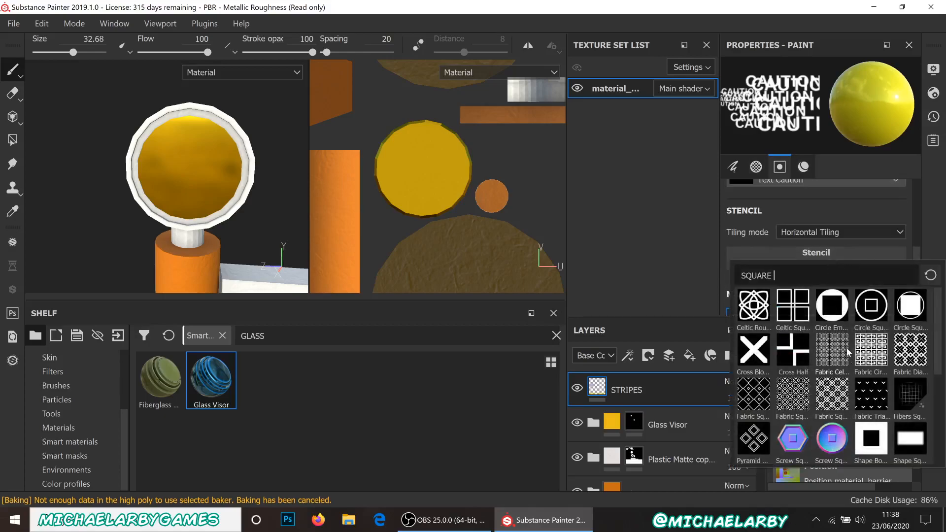
pyautogui.moveTo(907, 349)
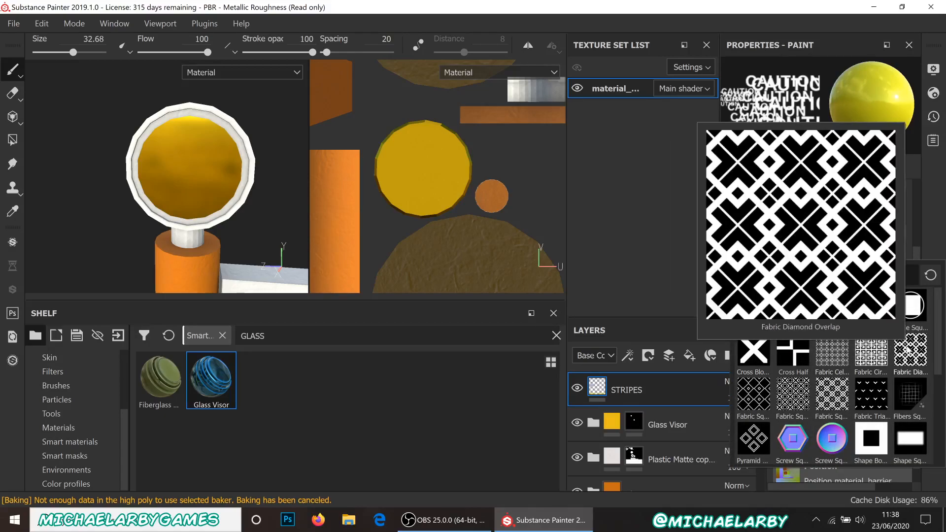
pyautogui.moveTo(803, 399)
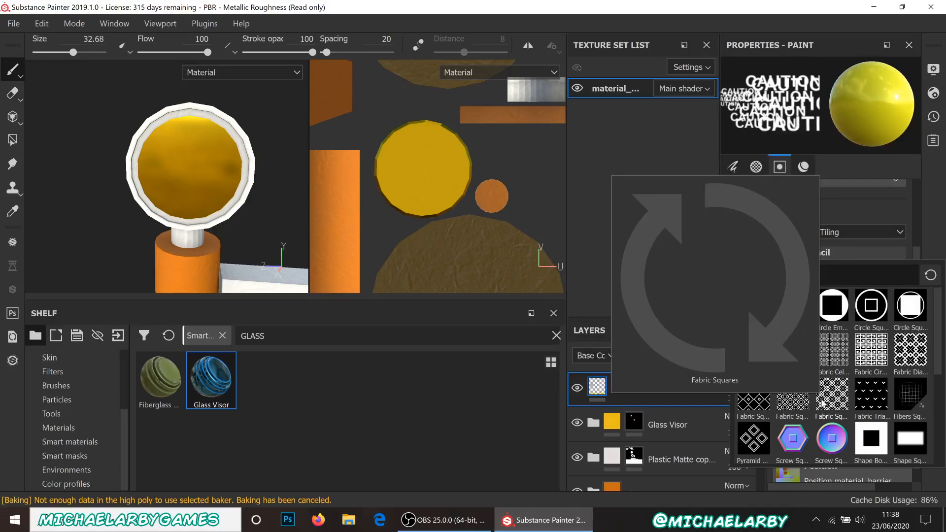
pyautogui.scroll(-3, 830, 400)
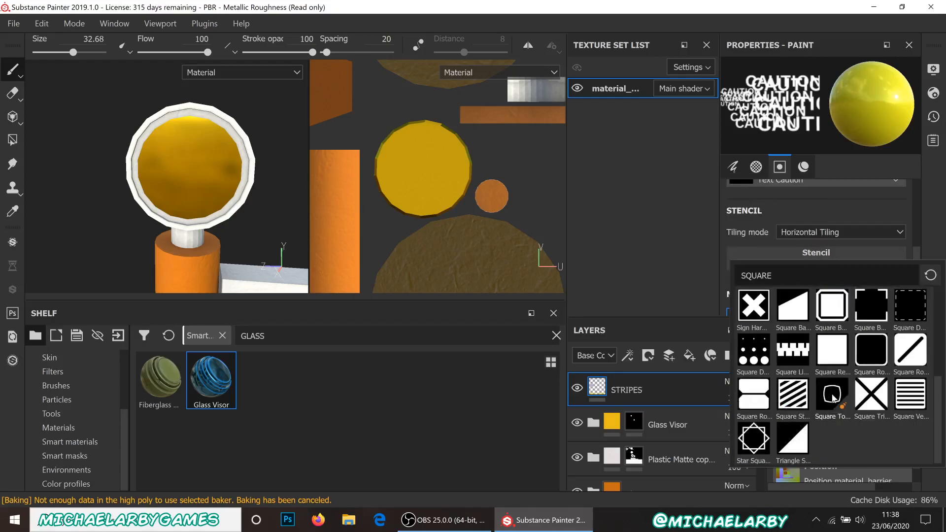
pyautogui.scroll(3, 833, 397)
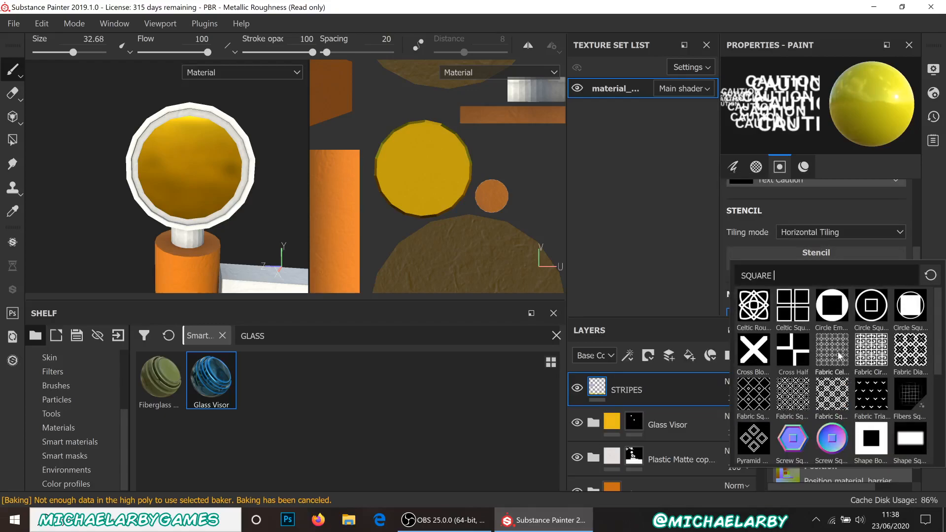
pyautogui.moveTo(839, 356)
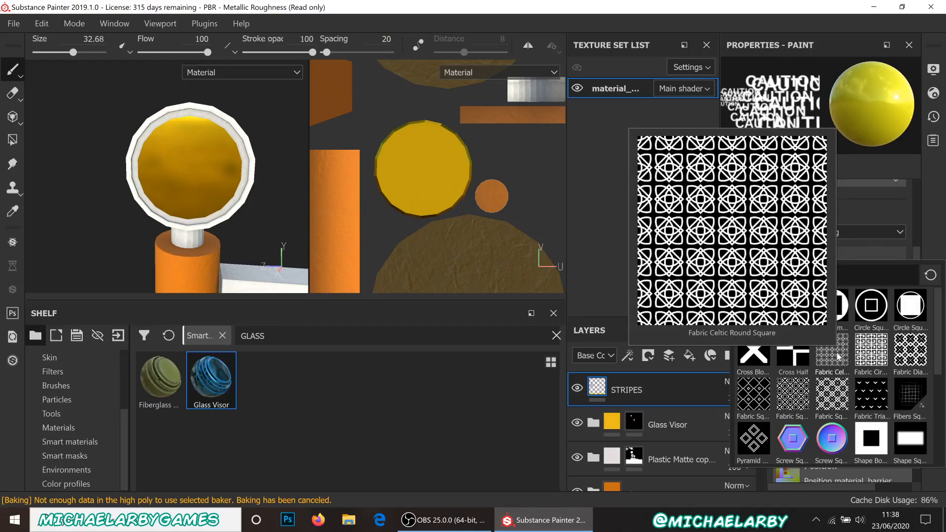
pyautogui.click(836, 393)
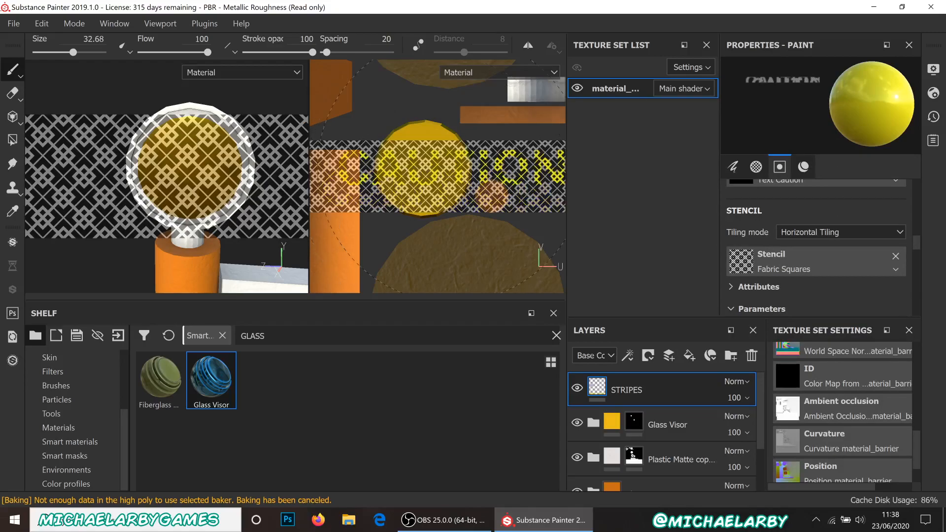
# Limit the brush material to the height channel by disabling color, rough, metal and nrm, and set the height to 0.2252
pyautogui.scroll(-2, 451, 163)
pyautogui.scroll(4, 451, 157)
pyautogui.scroll(-4, 451, 154)
pyautogui.moveTo(468, 164); pyautogui.dragTo(482, 173, button='middle')
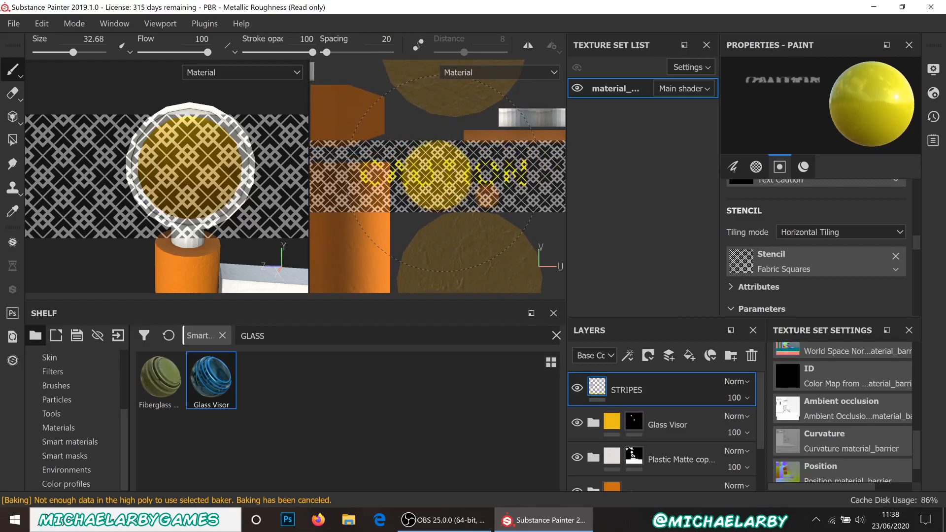
pyautogui.scroll(10, 825, 260)
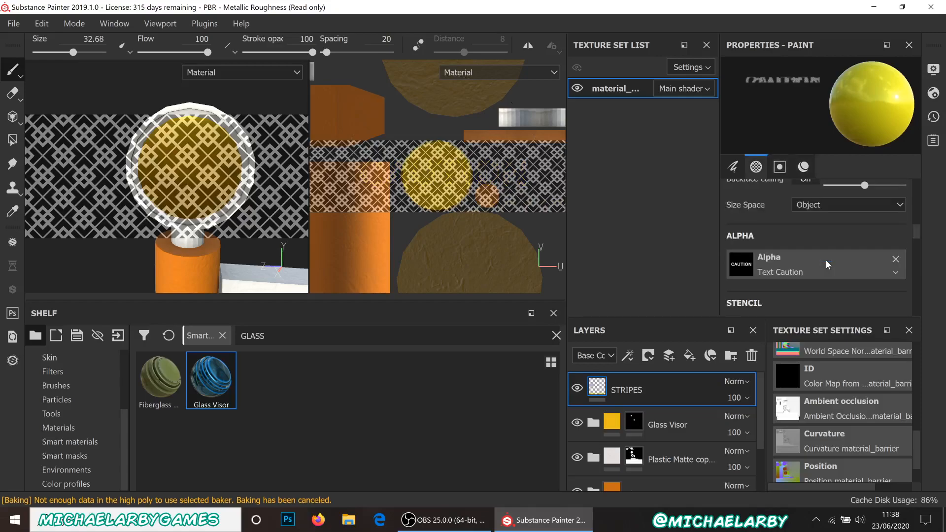
pyautogui.scroll(1, 826, 260)
pyautogui.scroll(-10, 824, 258)
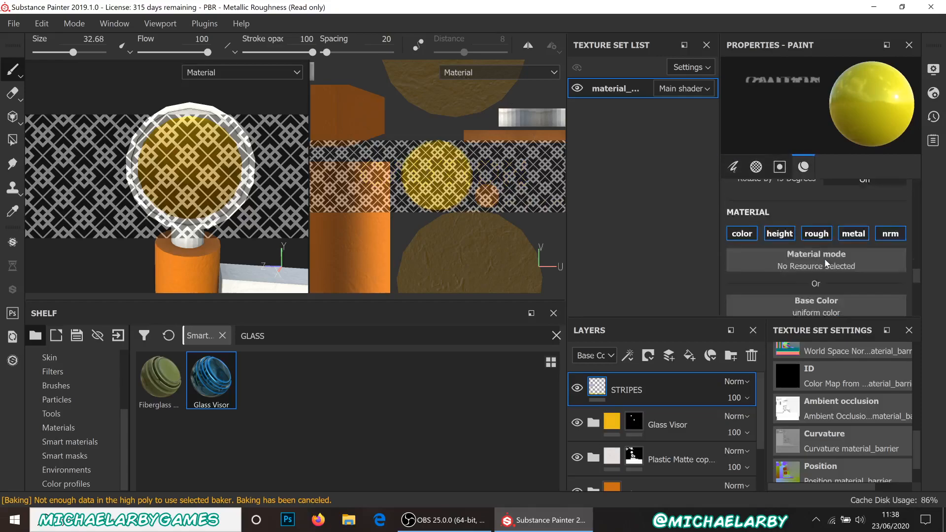
pyautogui.scroll(4, 823, 258)
pyautogui.scroll(-2, 776, 263)
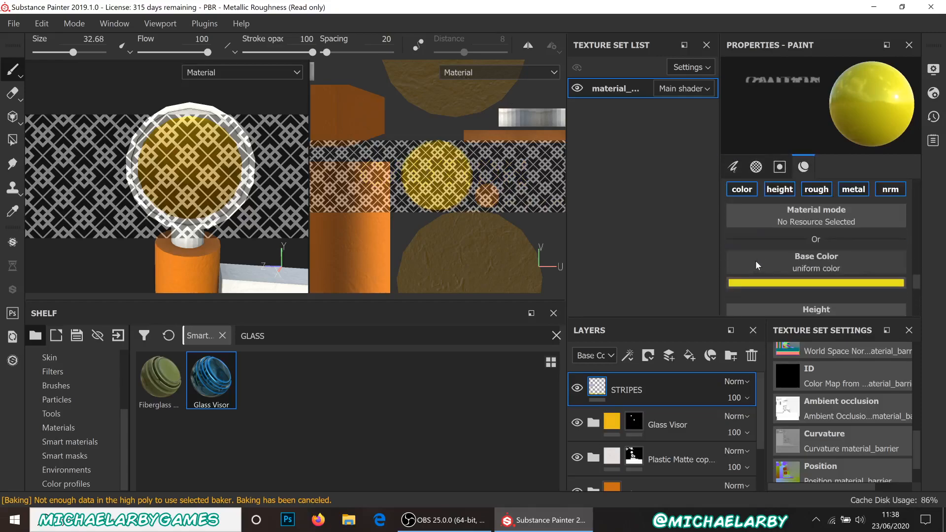
pyautogui.scroll(2, 778, 285)
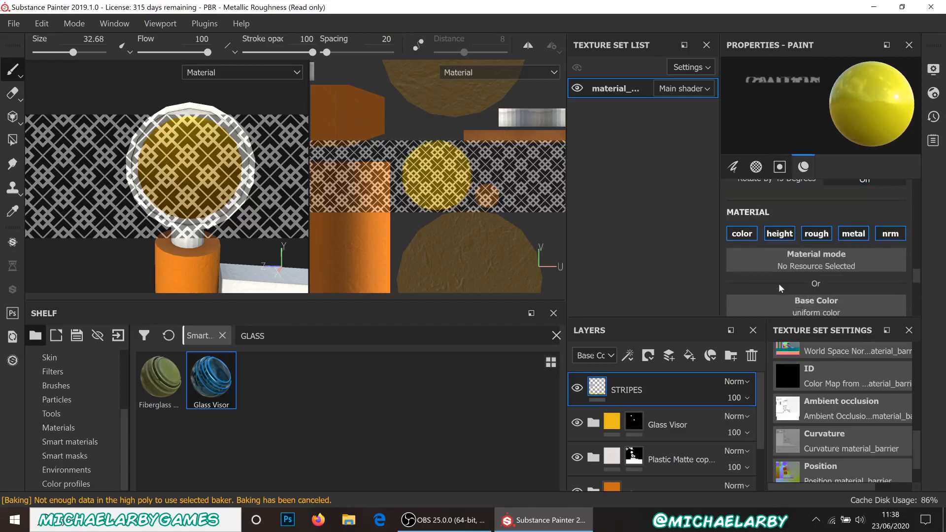
pyautogui.click(740, 235)
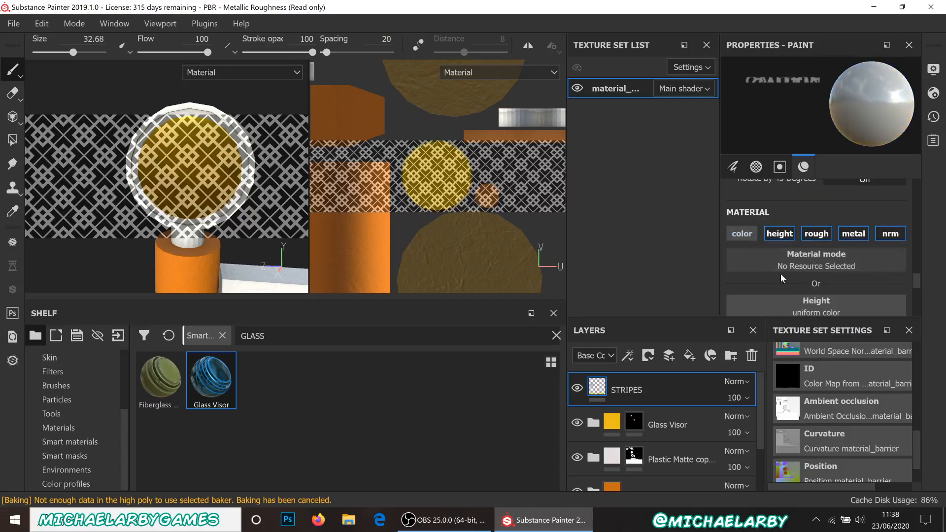
pyautogui.click(815, 234)
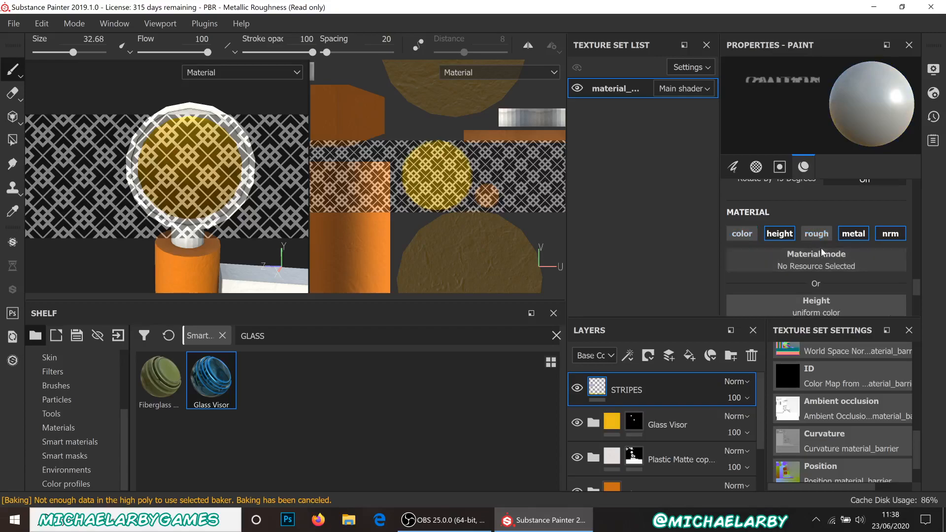
pyautogui.click(856, 235)
pyautogui.click(886, 236)
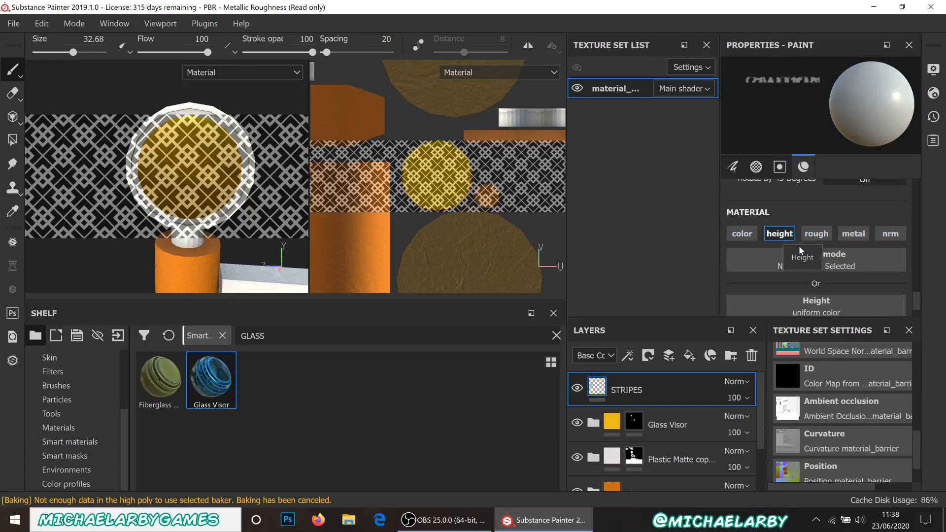
pyautogui.scroll(-1, 799, 246)
pyautogui.moveTo(818, 305); pyautogui.dragTo(828, 308)
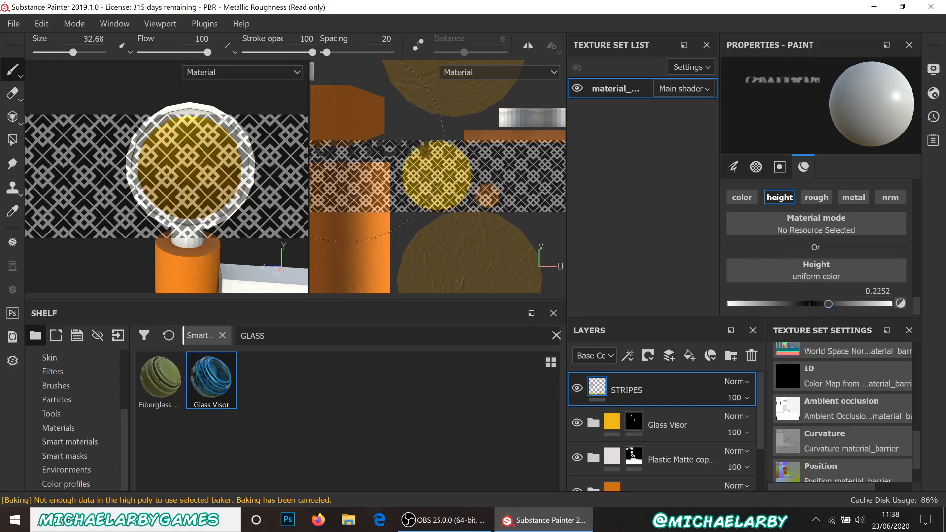
# Replace the brush's CAUTION text alpha with the Square Rectangle alpha, searching for SQ
pyautogui.scroll(5, 807, 263)
pyautogui.scroll(-1, 807, 263)
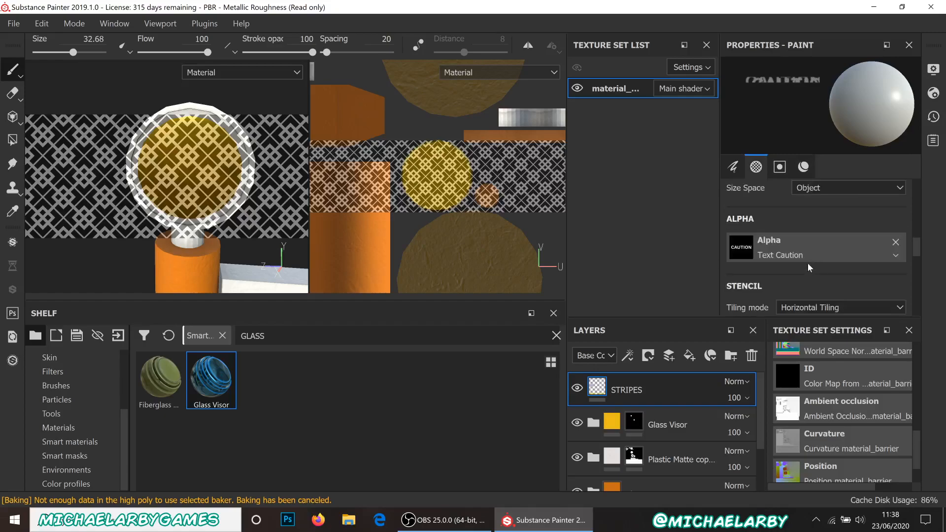
pyautogui.click(843, 247)
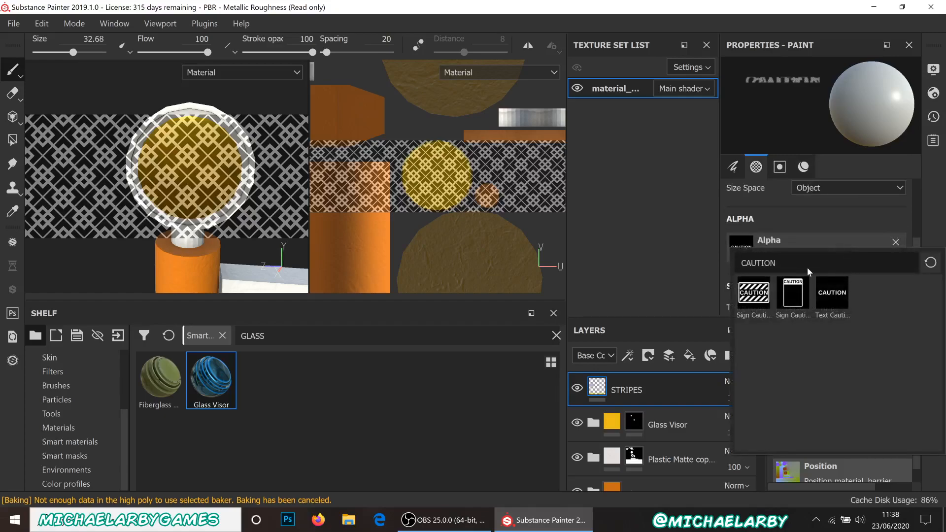
pyautogui.hotkey('ctrl', 'a')
pyautogui.press('BackSpace')
pyautogui.write('SQ')
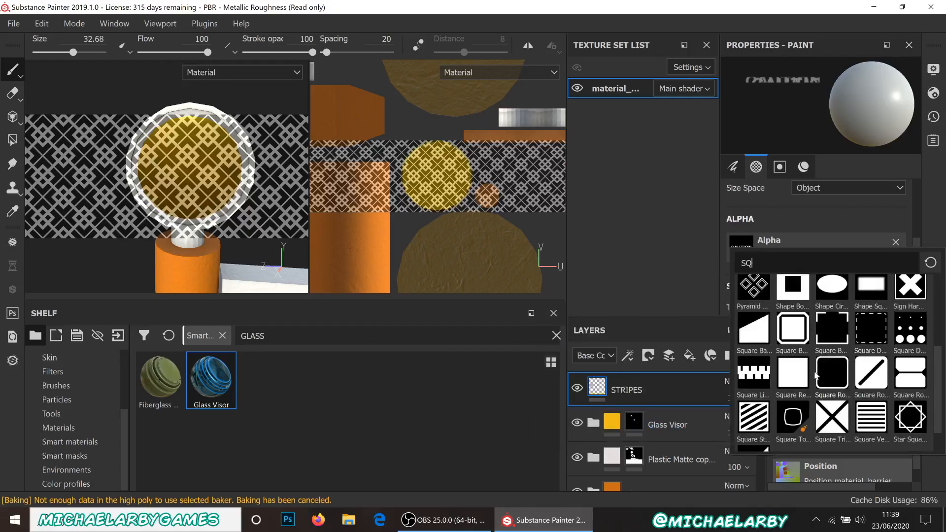
pyautogui.click(800, 375)
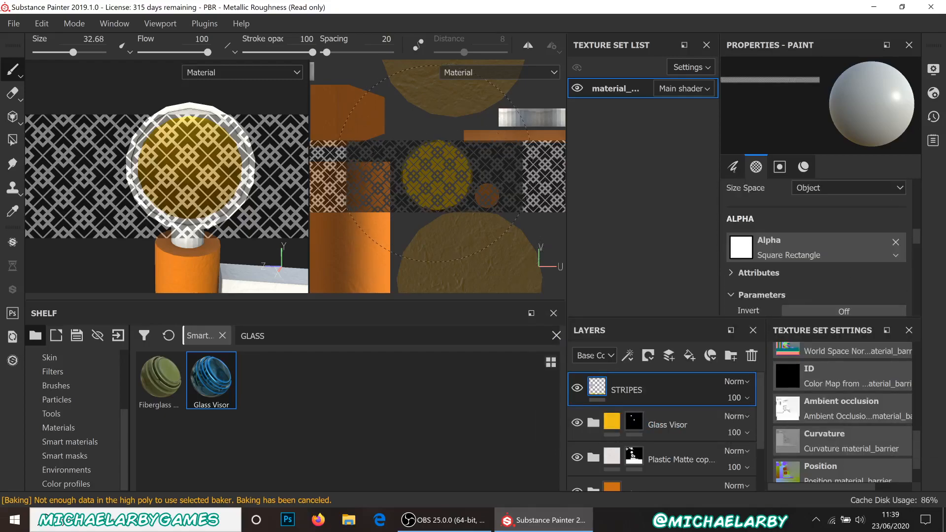
# Reduce the brush size to 4.48 and paint the stencil's raised pattern over the first yellow light disc in the UV layout
pyautogui.moveTo(435, 164)
pyautogui.keyDown('ctrl'); pyautogui.mouseDown(button='right')
pyautogui.moveTo(473, 163)
pyautogui.moveTo(384, 164)
pyautogui.mouseUp(button='right'); pyautogui.keyUp('ctrl')
pyautogui.moveTo(435, 153)
pyautogui.mouseDown()
pyautogui.moveTo(407, 178)
pyautogui.moveTo(419, 199)
pyautogui.moveTo(458, 186)
pyautogui.moveTo(457, 160)
pyautogui.mouseUp()
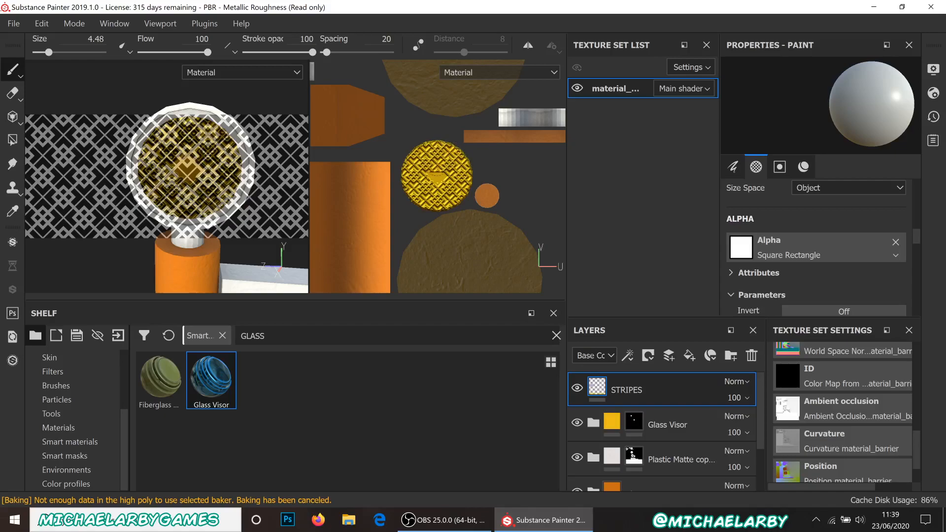
pyautogui.moveTo(437, 176); pyautogui.dragTo(437, 178)
# Paint the stencil's raised pattern over the whole second yellow light disc in the UV layout
pyautogui.scroll(-5, 186, 162)
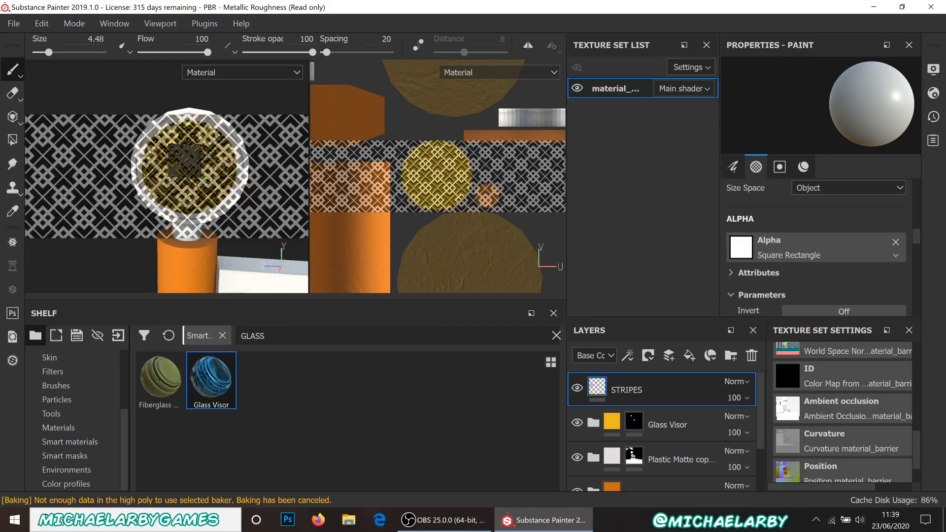
pyautogui.keyDown('alt'); pyautogui.moveTo(214, 155); pyautogui.dragTo(171, 83, button='middle'); pyautogui.keyUp('alt')
pyautogui.scroll(-1, 226, 138)
pyautogui.keyDown('alt'); pyautogui.moveTo(246, 146); pyautogui.dragTo(205, 144, button='middle'); pyautogui.keyUp('alt')
pyautogui.scroll(-5, 344, 99)
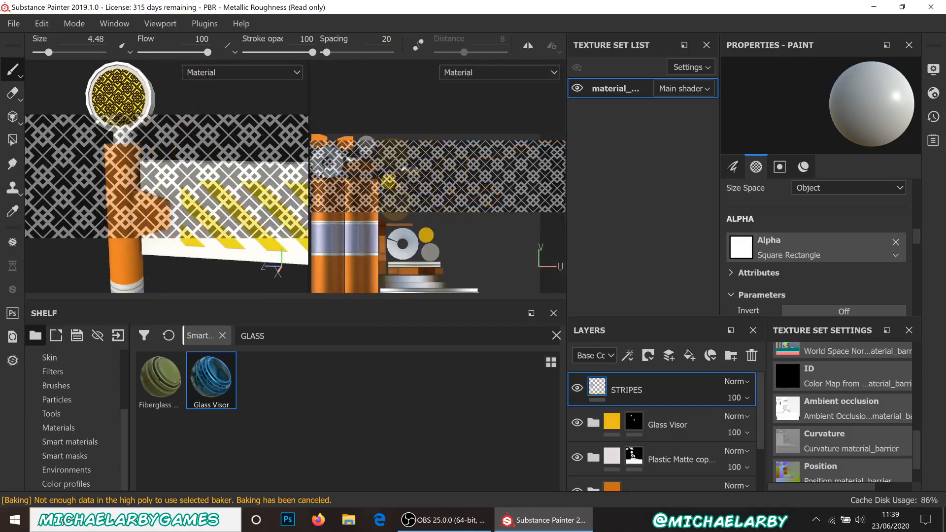
pyautogui.scroll(5, 423, 226)
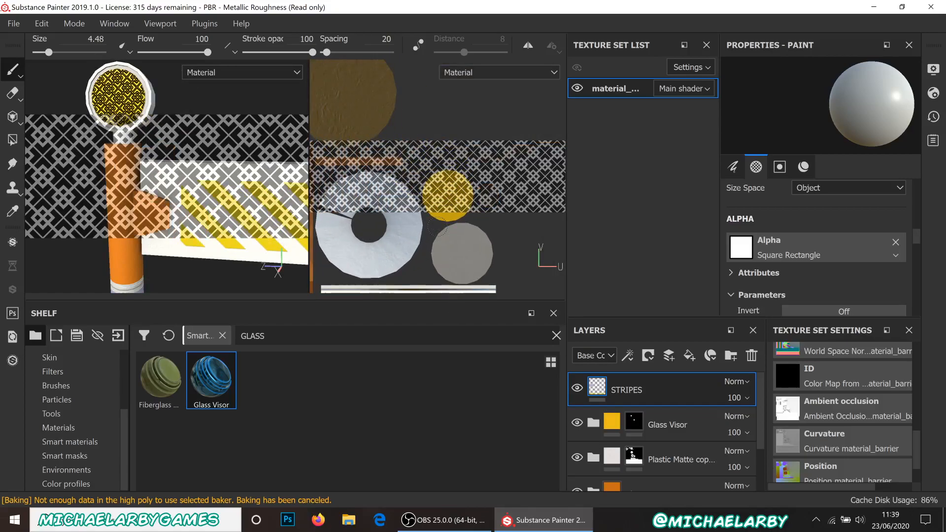
pyautogui.scroll(-1, 443, 187)
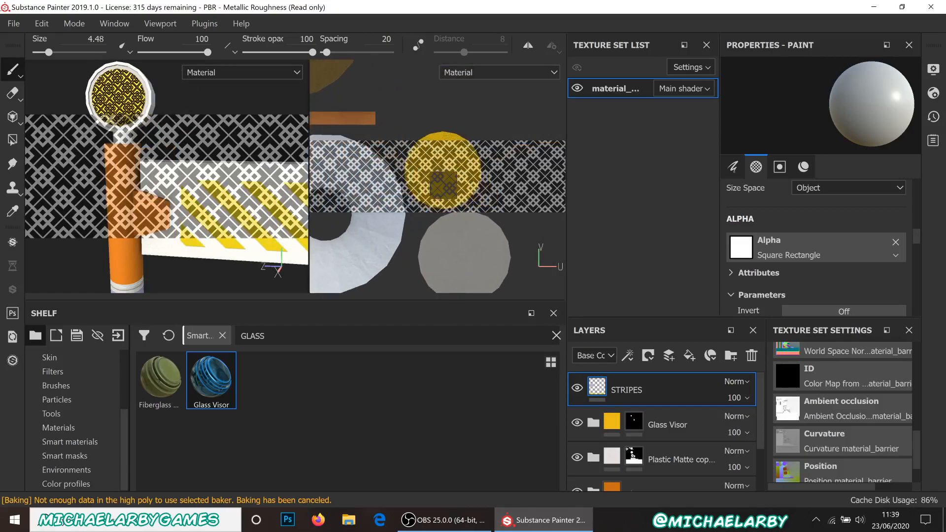
pyautogui.scroll(1, 443, 185)
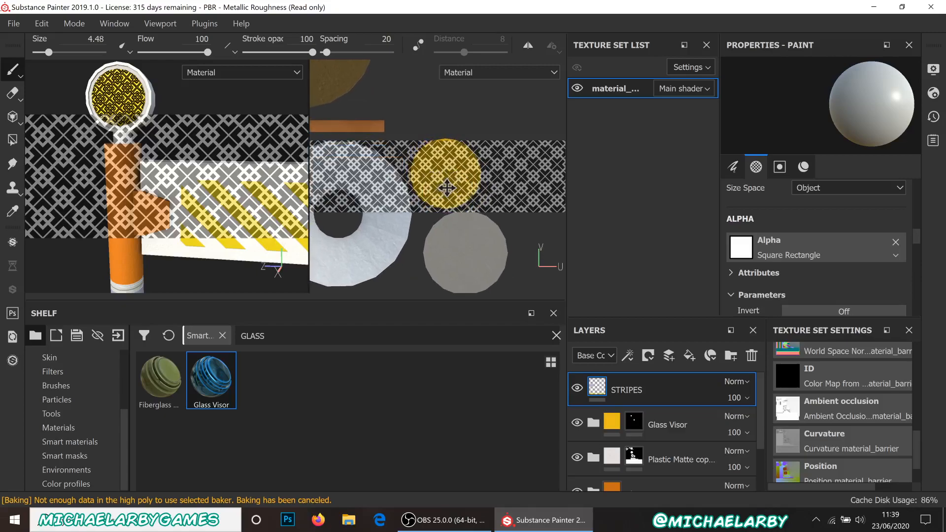
pyautogui.click(448, 191)
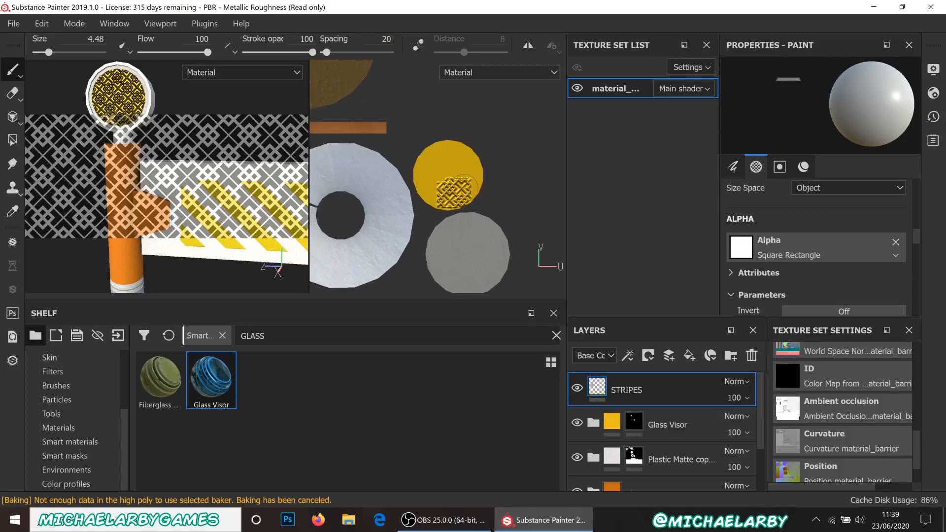
pyautogui.moveTo(482, 172); pyautogui.dragTo(462, 144)
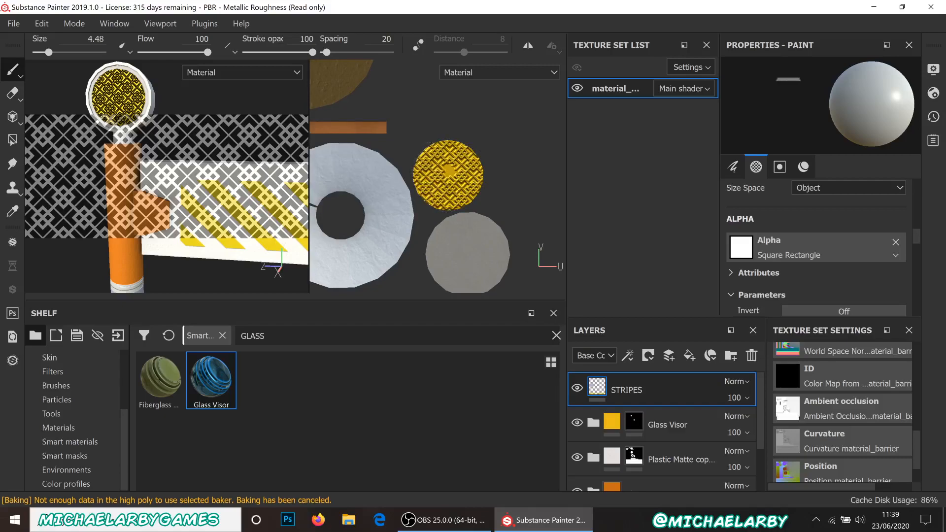
pyautogui.moveTo(457, 161); pyautogui.dragTo(459, 188)
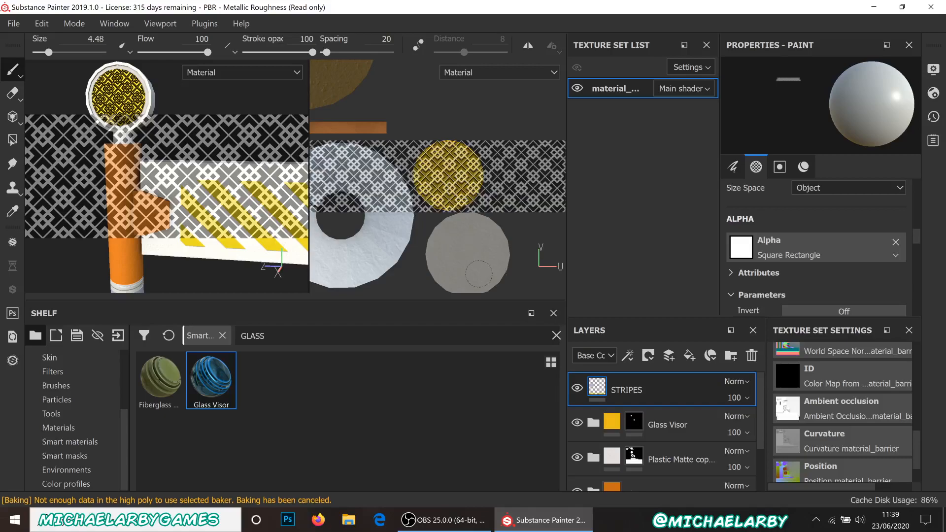
# Remove the Fabric Squares stencil from the brush
pyautogui.scroll(-6, 170, 220)
pyautogui.scroll(-2, 852, 276)
pyautogui.scroll(2, 852, 276)
pyautogui.scroll(-3, 852, 276)
pyautogui.scroll(4, 852, 275)
pyautogui.click(894, 246)
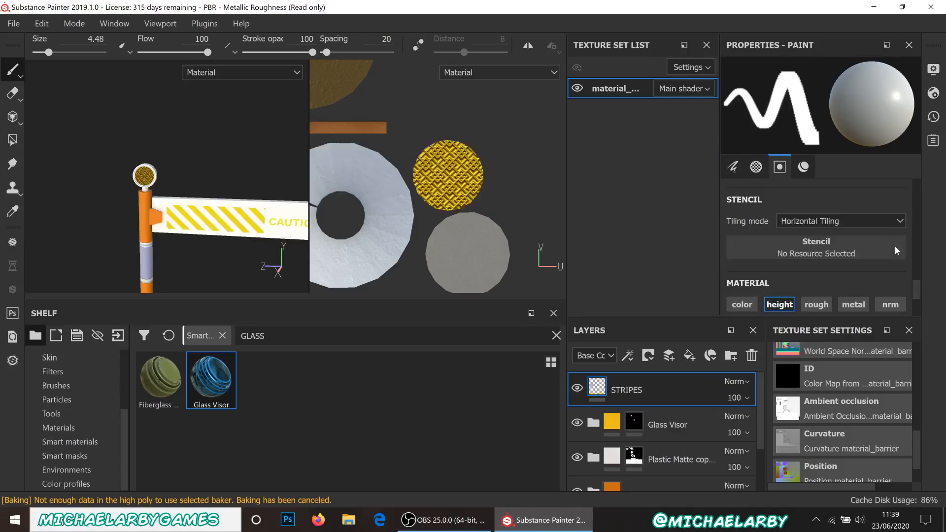
# Examine the raised lens pattern on the warning lights and the striped CAUTION board from several angles in the 3D view
pyautogui.scroll(3, 167, 222)
pyautogui.keyDown('alt'); pyautogui.moveTo(233, 204); pyautogui.dragTo(271, 227); pyautogui.keyUp('alt')
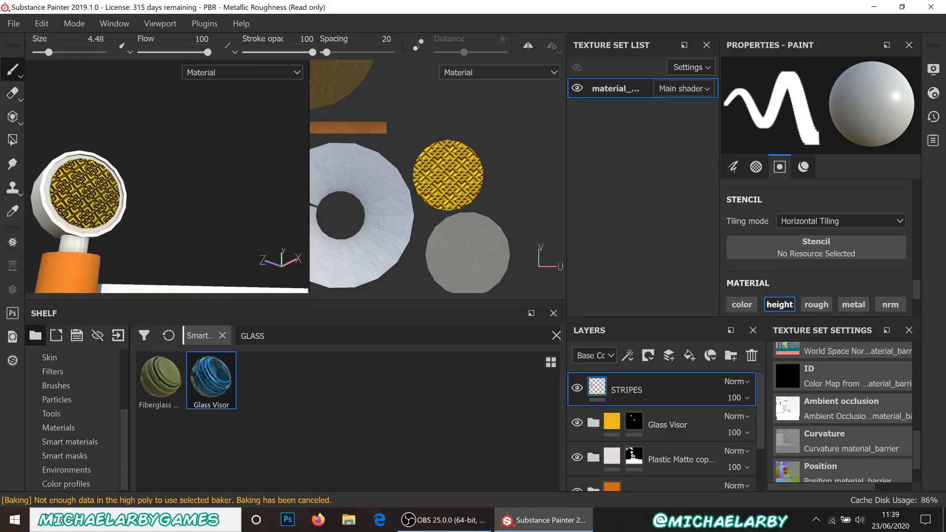
pyautogui.moveTo(219, 209)
pyautogui.keyDown('alt'); pyautogui.mouseDown()
pyautogui.moveTo(194, 189)
pyautogui.moveTo(179, 204)
pyautogui.moveTo(146, 201)
pyautogui.moveTo(167, 187)
pyautogui.moveTo(201, 196)
pyautogui.mouseUp(); pyautogui.keyUp('alt')
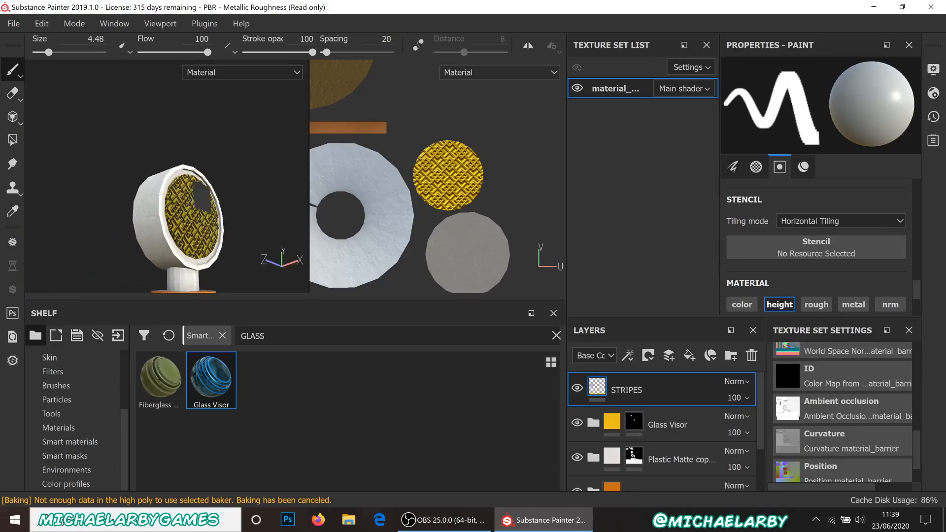
pyautogui.keyDown('alt'); pyautogui.moveTo(190, 200); pyautogui.dragTo(157, 143, button='middle'); pyautogui.keyUp('alt')
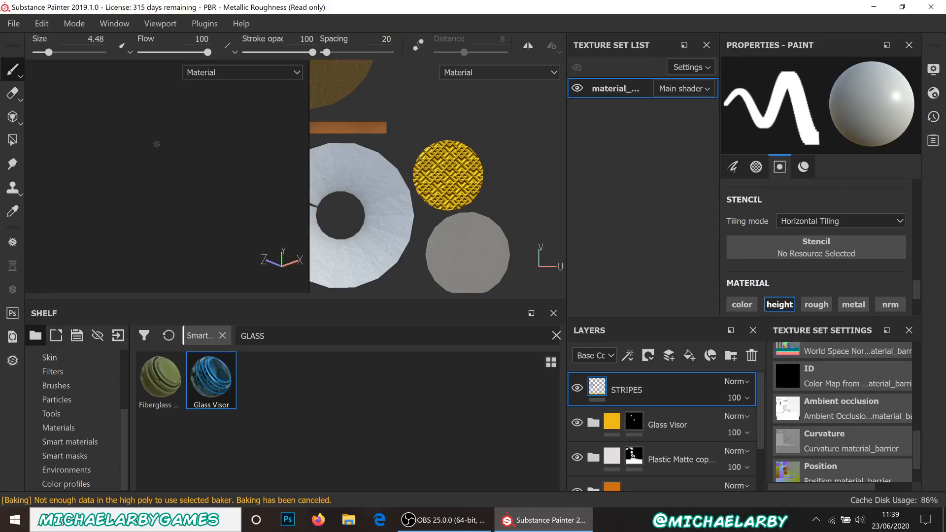
pyautogui.keyDown('alt'); pyautogui.moveTo(255, 228); pyautogui.dragTo(321, 236); pyautogui.keyUp('alt')
pyautogui.press('f')
pyautogui.keyDown('alt'); pyautogui.moveTo(238, 220); pyautogui.dragTo(144, 237); pyautogui.keyUp('alt')
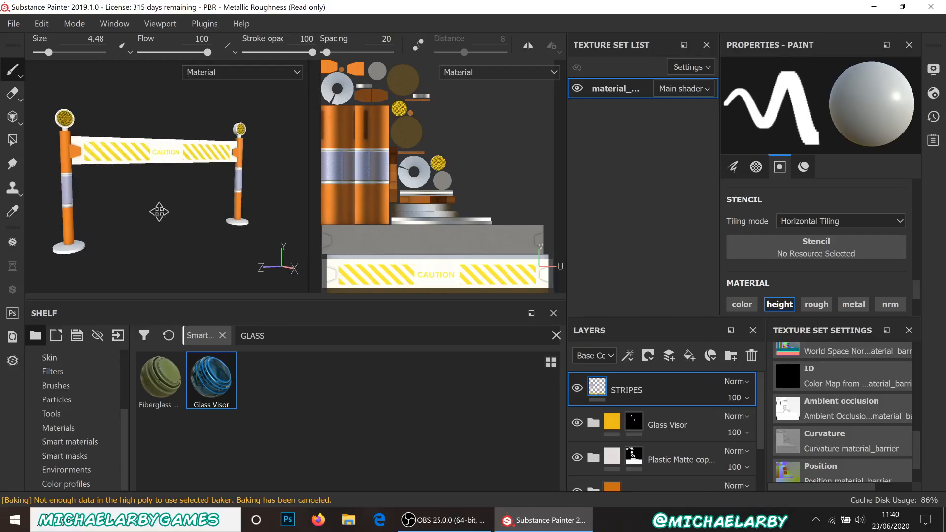
pyautogui.keyDown('alt'); pyautogui.moveTo(159, 212); pyautogui.dragTo(197, 217, button='middle'); pyautogui.keyUp('alt')
pyautogui.scroll(4, 91, 173)
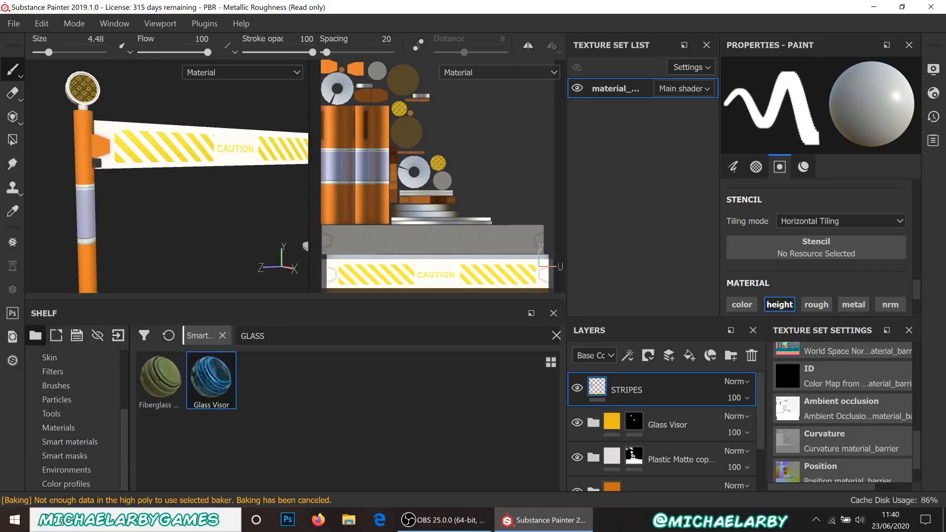
pyautogui.scroll(2, 97, 163)
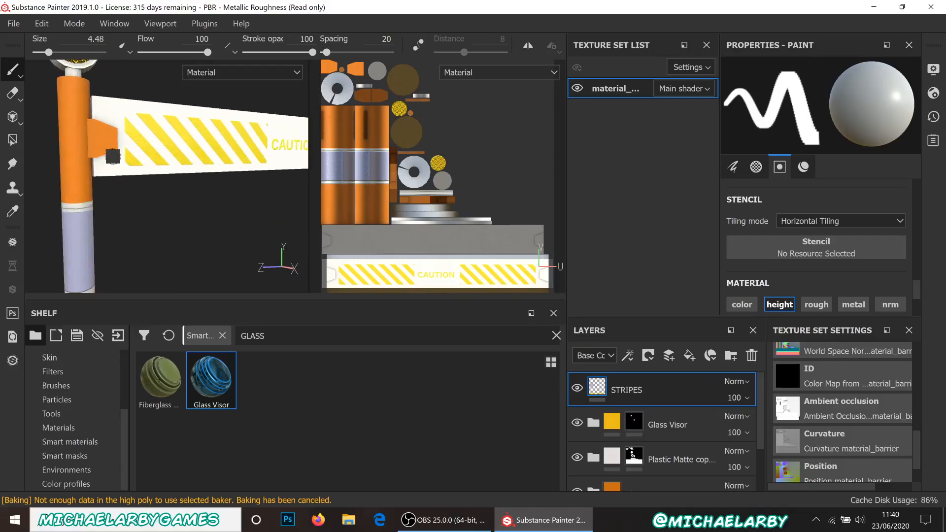
pyautogui.scroll(-3, 107, 163)
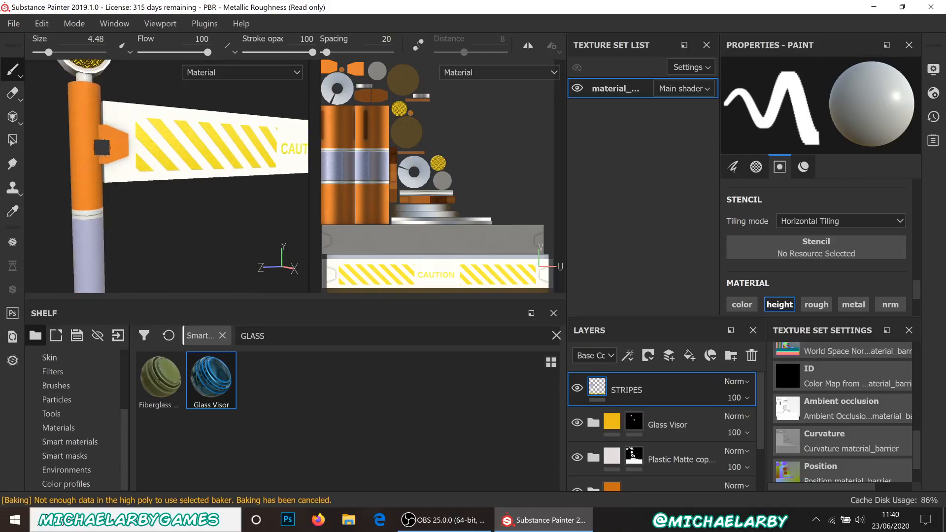
pyautogui.scroll(2, 166, 186)
pyautogui.scroll(-2, 131, 202)
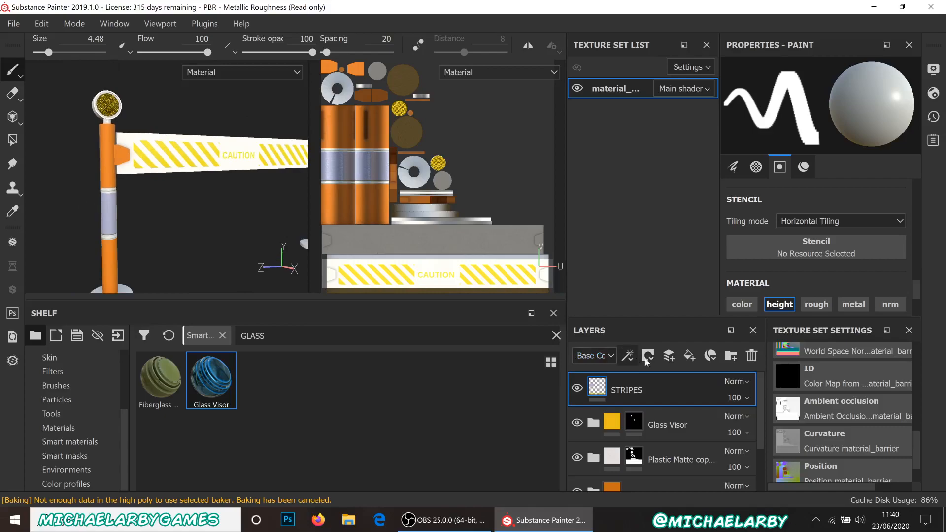
# Add a paint layer named DIRT above STRIPES and enable color and rough alongside height in the brush material
pyautogui.click(668, 355)
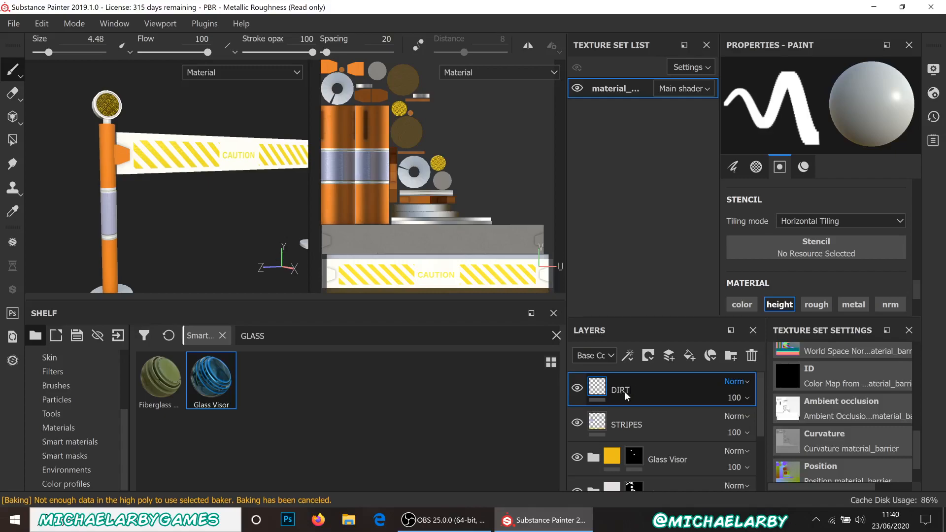
pyautogui.press('Return')
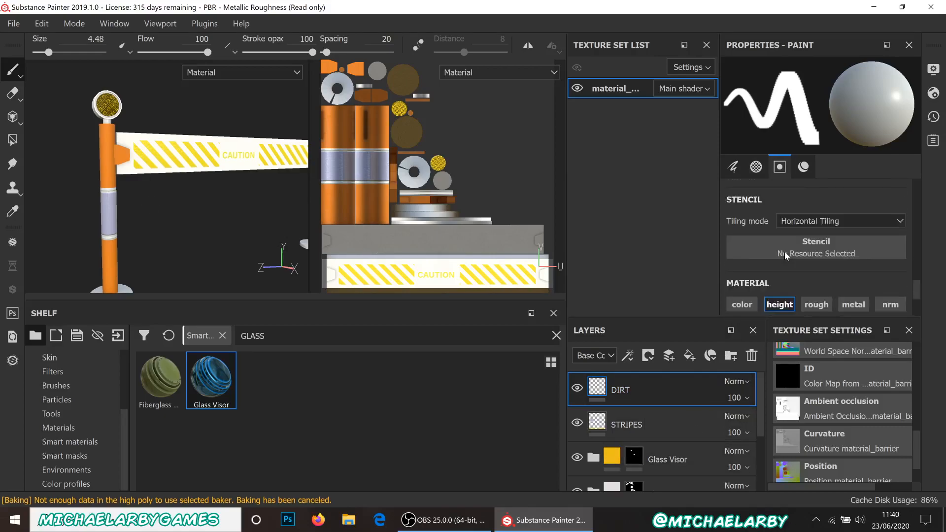
pyautogui.scroll(-3, 784, 252)
pyautogui.click(748, 201)
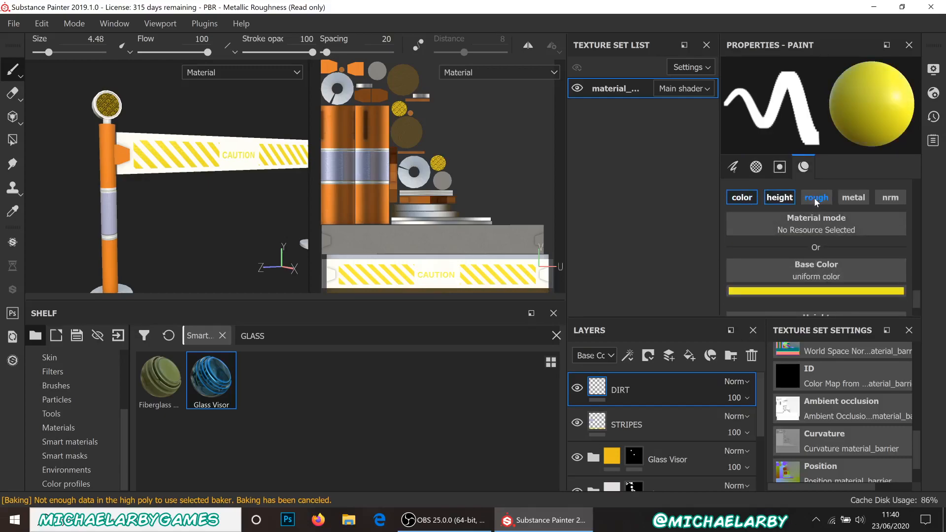
pyautogui.click(813, 199)
pyautogui.click(783, 199)
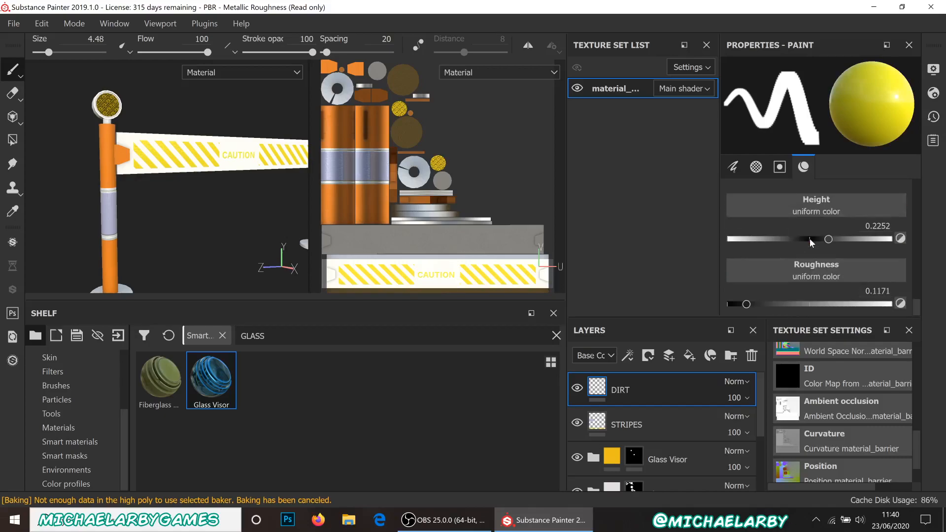
# Set the brush material's height to 0.027 and raise its roughness for a matte finish
pyautogui.scroll(1, 809, 239)
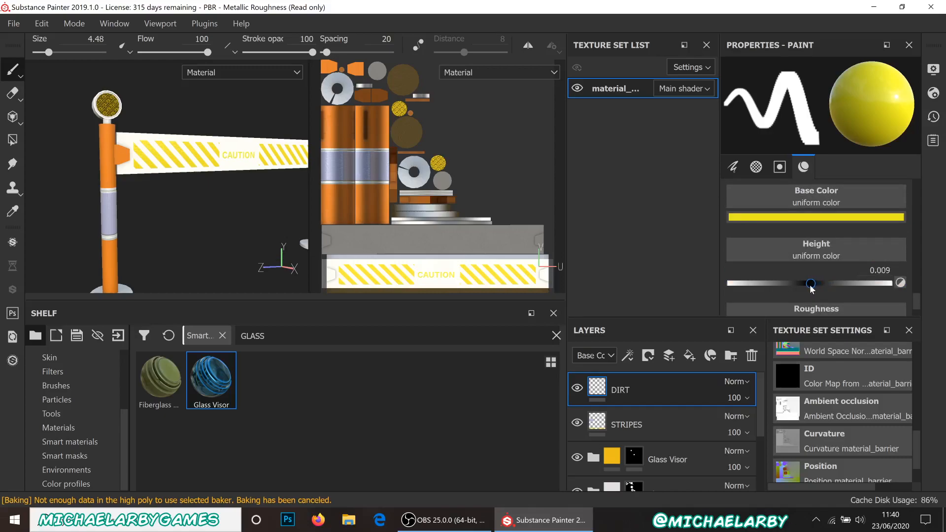
pyautogui.moveTo(810, 286); pyautogui.dragTo(812, 287)
pyautogui.scroll(-1, 792, 265)
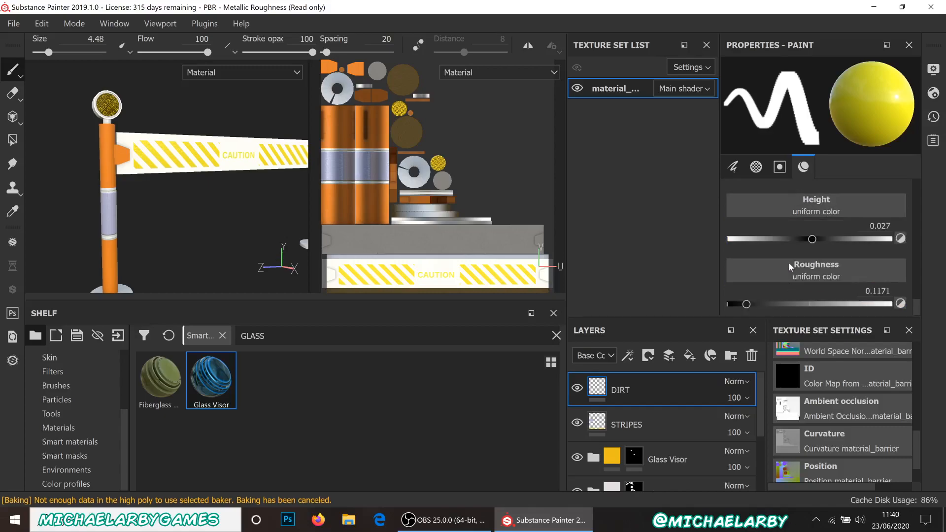
pyautogui.moveTo(742, 305); pyautogui.dragTo(837, 310)
pyautogui.scroll(1, 780, 274)
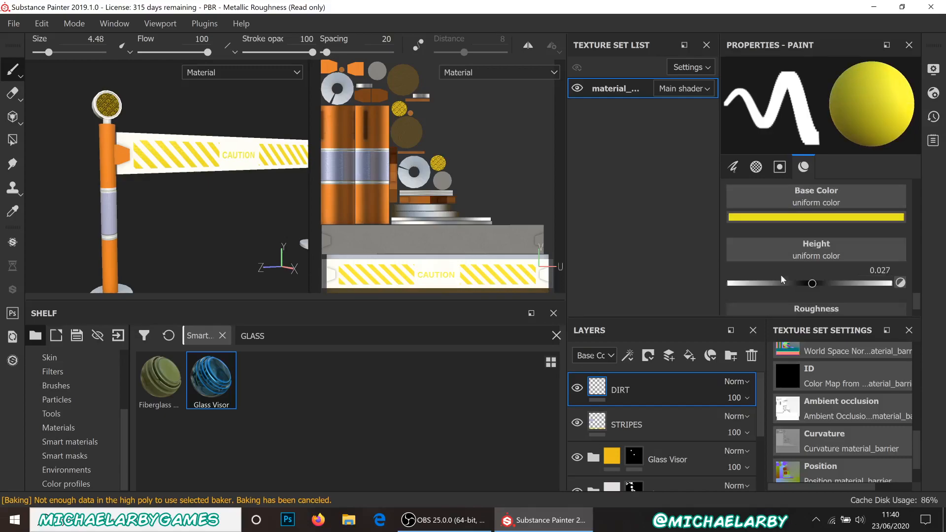
# Set the brush's base color to dark brown with R 0.073, G 0.048 and B 0.009
pyautogui.scroll(2, 780, 274)
pyautogui.scroll(-1, 782, 273)
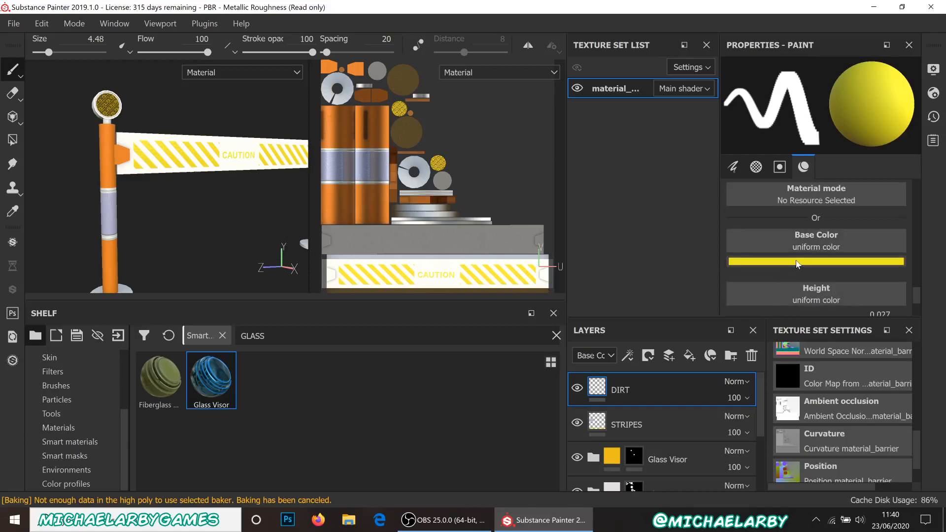
pyautogui.click(767, 261)
pyautogui.moveTo(841, 351); pyautogui.dragTo(809, 376)
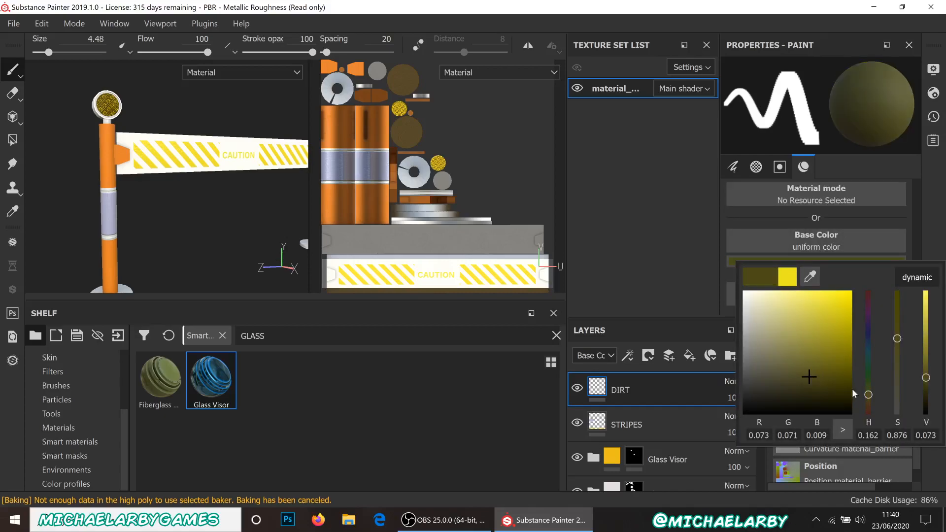
pyautogui.click(867, 399)
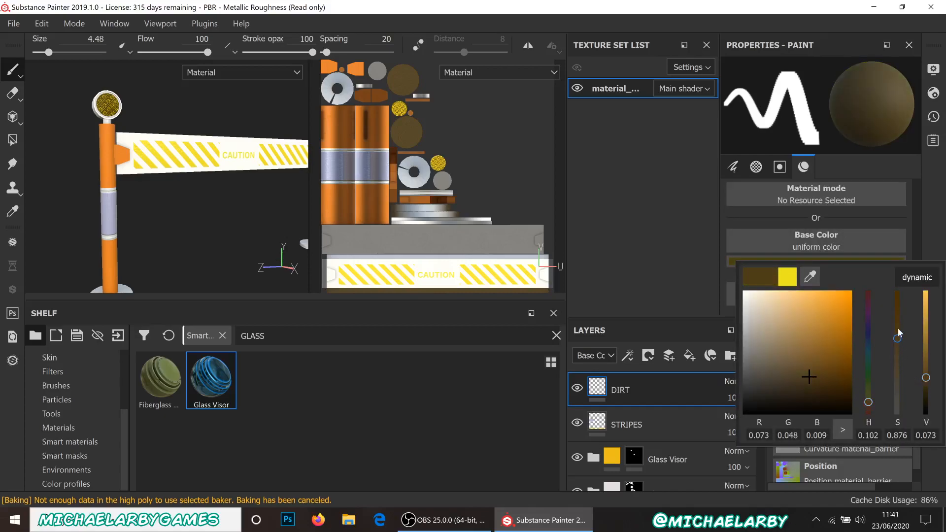
pyautogui.click(766, 213)
# Replace the brush's Square Rectangle alpha with the Dirt Spots alpha
pyautogui.scroll(8, 769, 226)
pyautogui.scroll(1, 778, 244)
pyautogui.scroll(-2, 778, 245)
pyautogui.click(810, 235)
pyautogui.write('SQ')
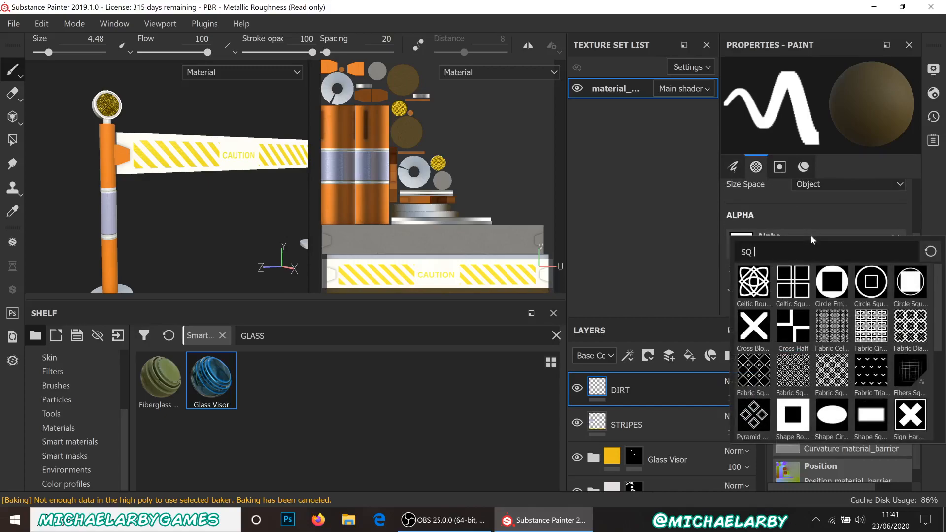
pyautogui.press('BackSpace')
pyautogui.press('BackSpace')
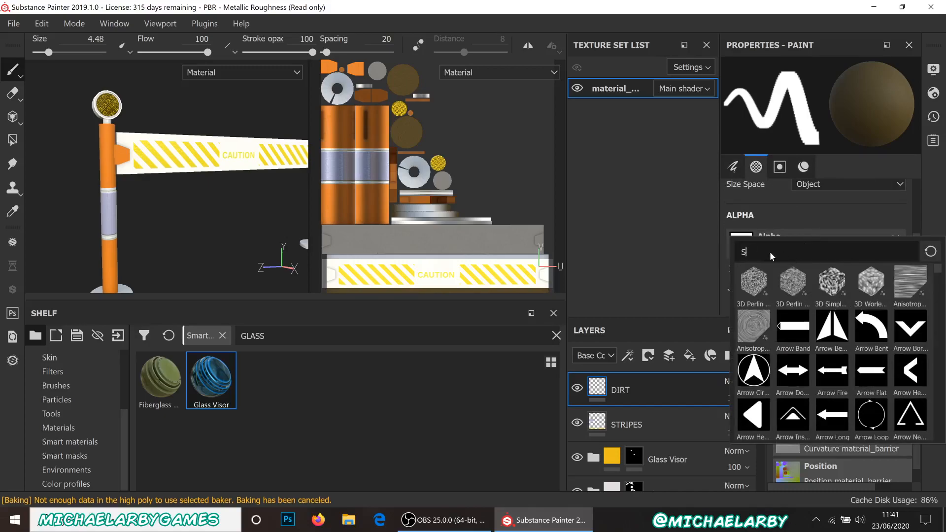
pyautogui.scroll(-2, 820, 293)
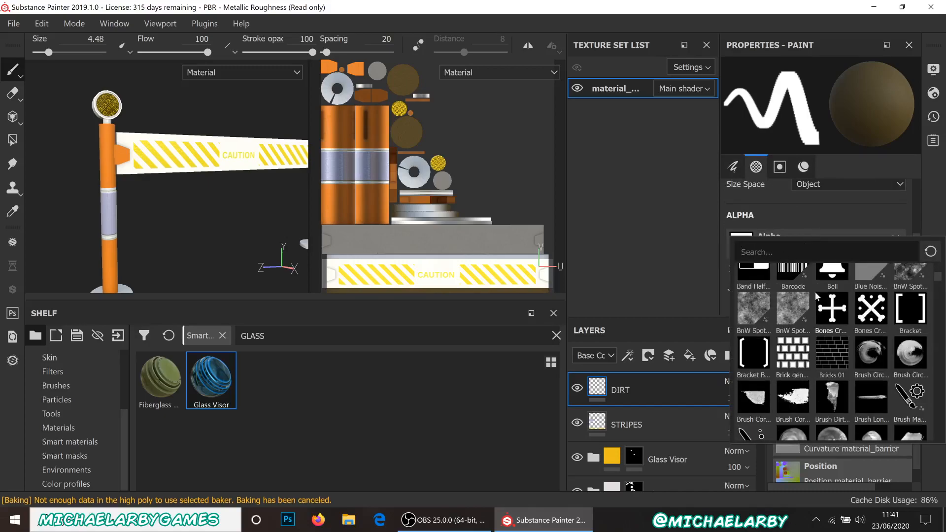
pyautogui.scroll(-3, 813, 296)
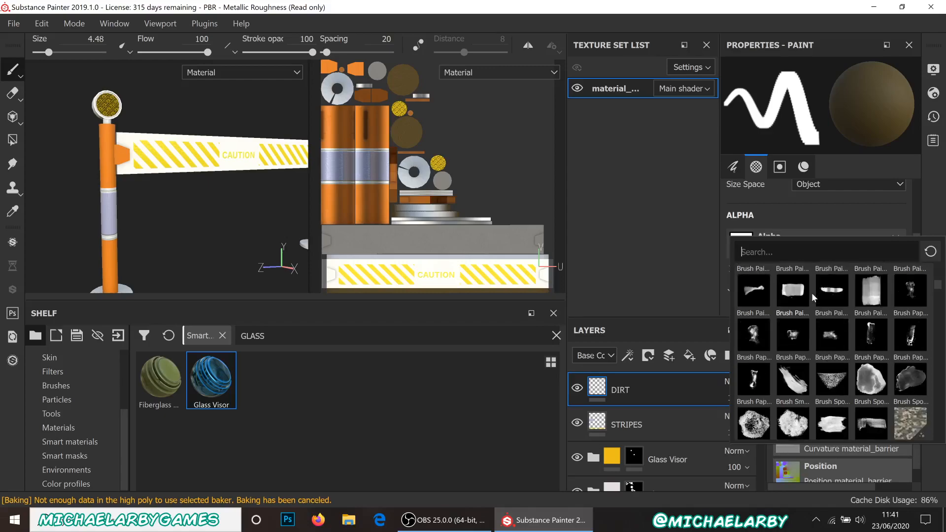
pyautogui.scroll(-8, 811, 292)
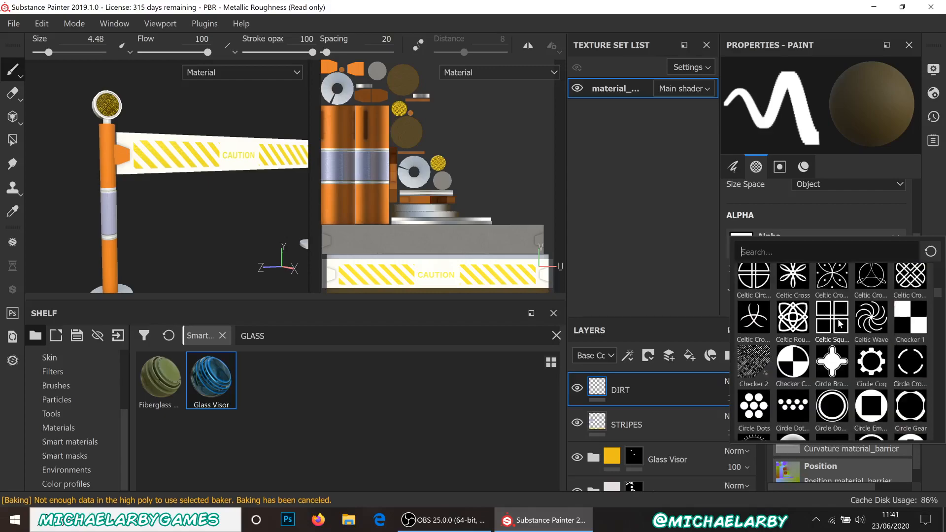
pyautogui.scroll(-2, 836, 321)
pyautogui.scroll(-3, 827, 316)
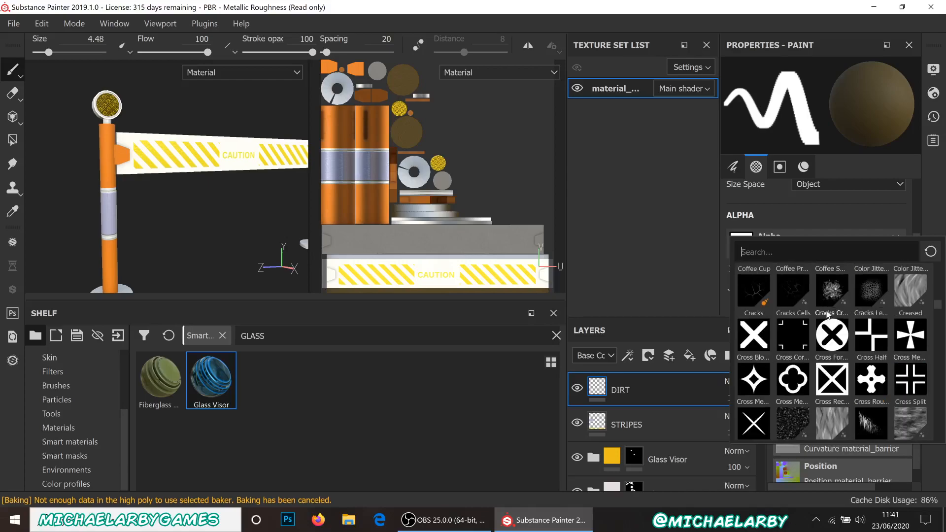
pyautogui.scroll(-3, 832, 325)
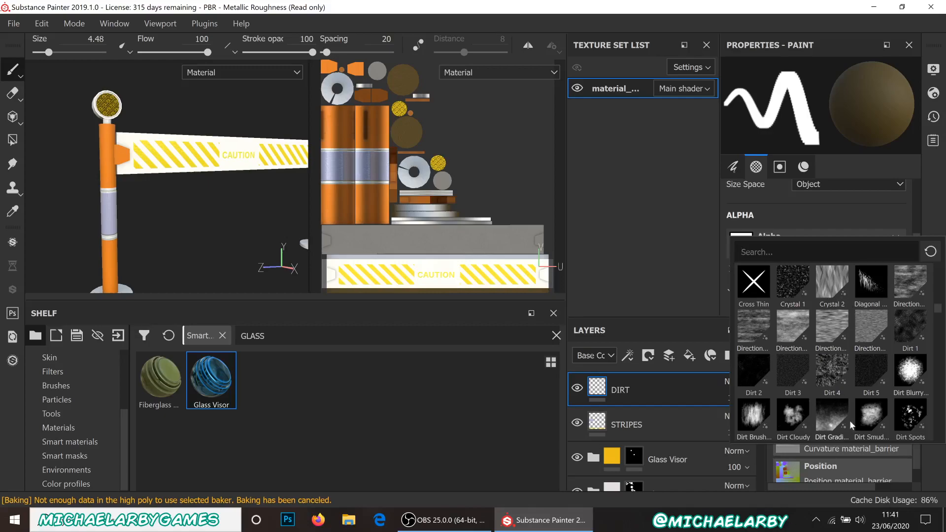
pyautogui.click(910, 416)
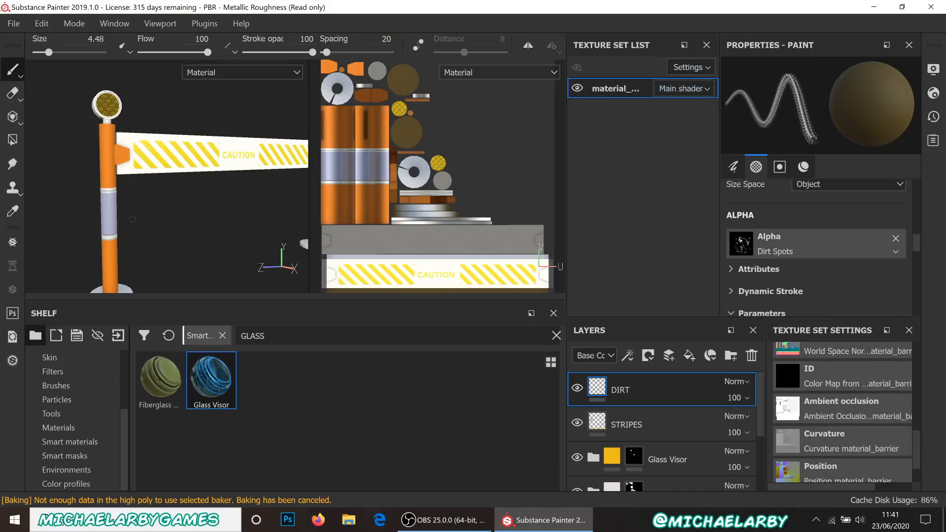
# Enlarge the brush to 20.4 and stamp dirt spots on one post's upper orange section and the adjoining end of the board
pyautogui.scroll(5, 132, 218)
pyautogui.moveTo(99, 186)
pyautogui.keyDown('ctrl'); pyautogui.mouseDown(button='right')
pyautogui.moveTo(83, 185)
pyautogui.moveTo(118, 187)
pyautogui.mouseUp(button='right'); pyautogui.keyUp('ctrl')
pyautogui.click(103, 193)
pyautogui.click(108, 116)
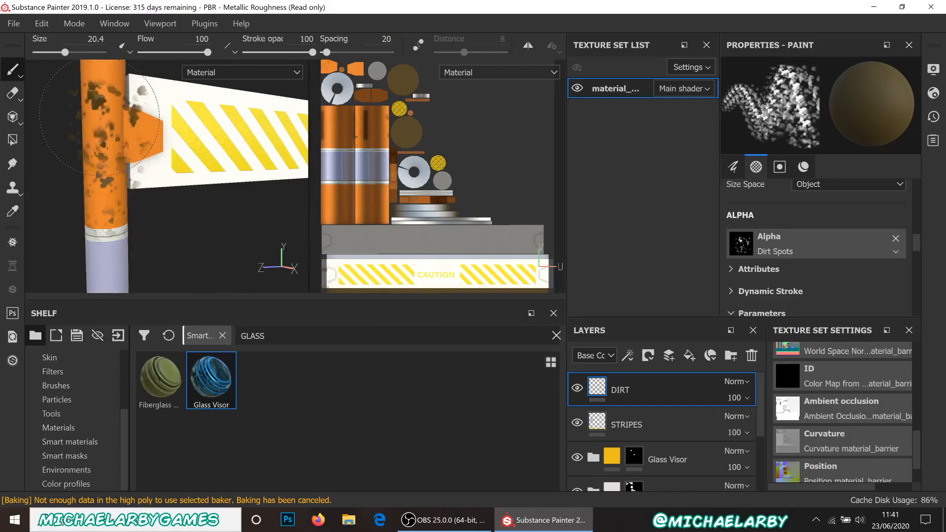
pyautogui.scroll(-2, 205, 223)
pyautogui.moveTo(180, 212)
pyautogui.keyDown('alt'); pyautogui.mouseDown()
pyautogui.moveTo(111, 215)
pyautogui.moveTo(131, 203)
pyautogui.moveTo(145, 207)
pyautogui.mouseUp(); pyautogui.keyUp('alt')
pyautogui.click(138, 170)
pyautogui.scroll(-3, 181, 209)
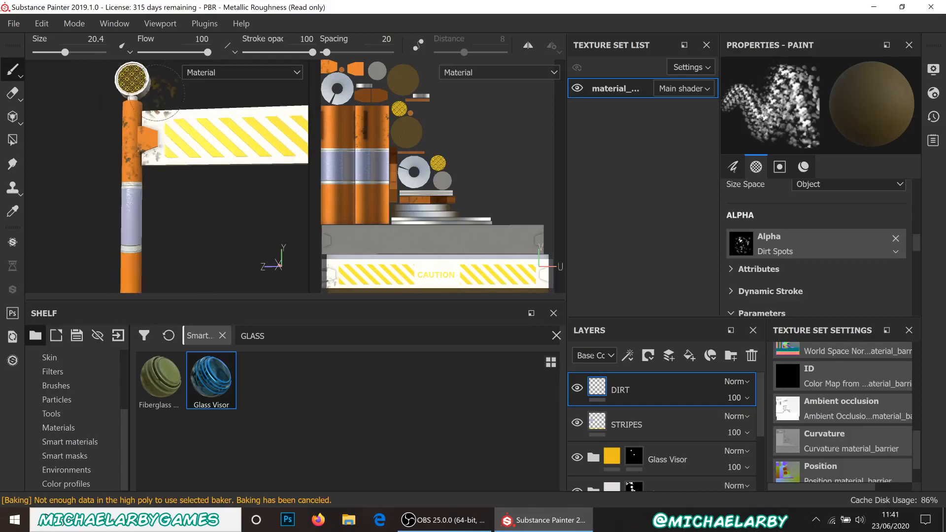
# Stamp dirt spots around the same post's round base and over its lower orange and grey sections
pyautogui.keyDown('alt'); pyautogui.moveTo(199, 206); pyautogui.dragTo(216, 122, button='middle'); pyautogui.keyUp('alt')
pyautogui.scroll(3, 215, 125)
pyautogui.moveTo(163, 217)
pyautogui.keyDown('alt'); pyautogui.mouseDown()
pyautogui.moveTo(158, 262)
pyautogui.moveTo(167, 266)
pyautogui.moveTo(200, 169)
pyautogui.moveTo(171, 234)
pyautogui.mouseUp(); pyautogui.keyUp('alt')
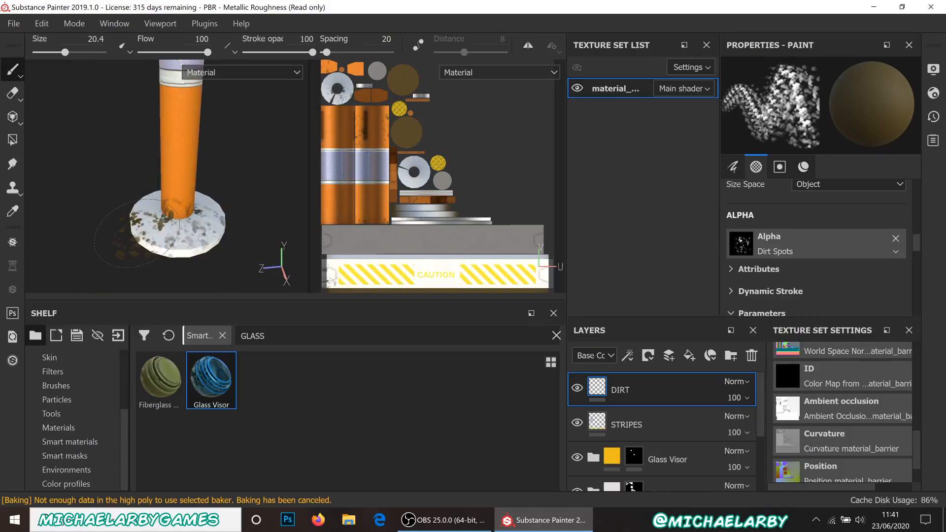
pyautogui.keyDown('alt'); pyautogui.moveTo(186, 235); pyautogui.dragTo(296, 220); pyautogui.keyUp('alt')
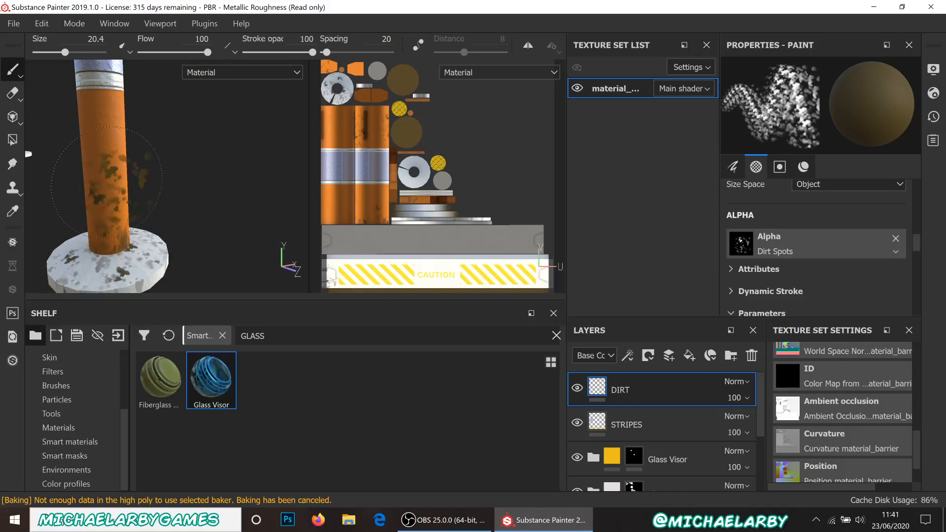
pyautogui.moveTo(103, 153)
pyautogui.keyDown('alt'); pyautogui.mouseDown()
pyautogui.moveTo(167, 185)
pyautogui.moveTo(157, 172)
pyautogui.moveTo(176, 125)
pyautogui.mouseUp(); pyautogui.keyUp('alt')
pyautogui.keyDown('alt'); pyautogui.moveTo(112, 215); pyautogui.dragTo(227, 214, button='right'); pyautogui.keyUp('alt')
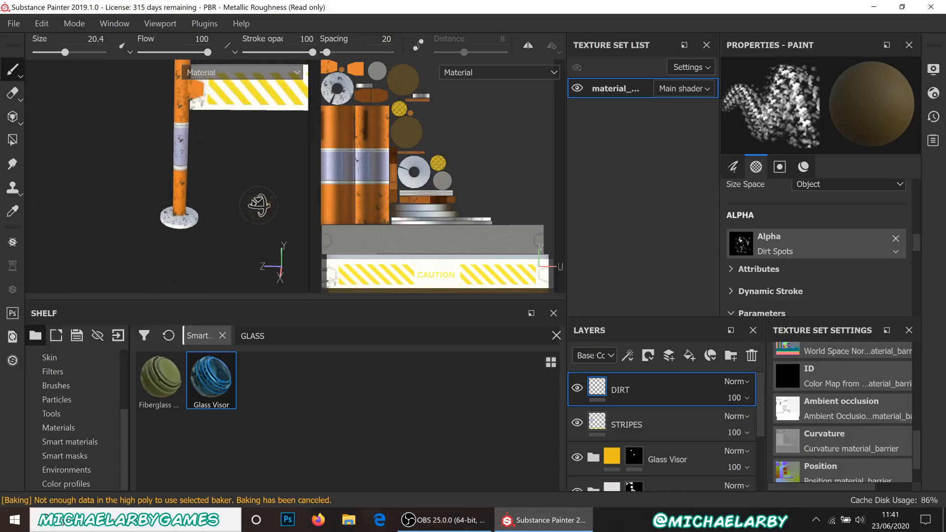
# Stamp dirt spots on the yellow stripes beside CAUTION and on the front of the other post and its base
pyautogui.keyDown('alt'); pyautogui.moveTo(258, 204); pyautogui.dragTo(246, 207); pyautogui.keyUp('alt')
pyautogui.keyDown('alt'); pyautogui.moveTo(254, 183); pyautogui.dragTo(104, 228, button='middle'); pyautogui.keyUp('alt')
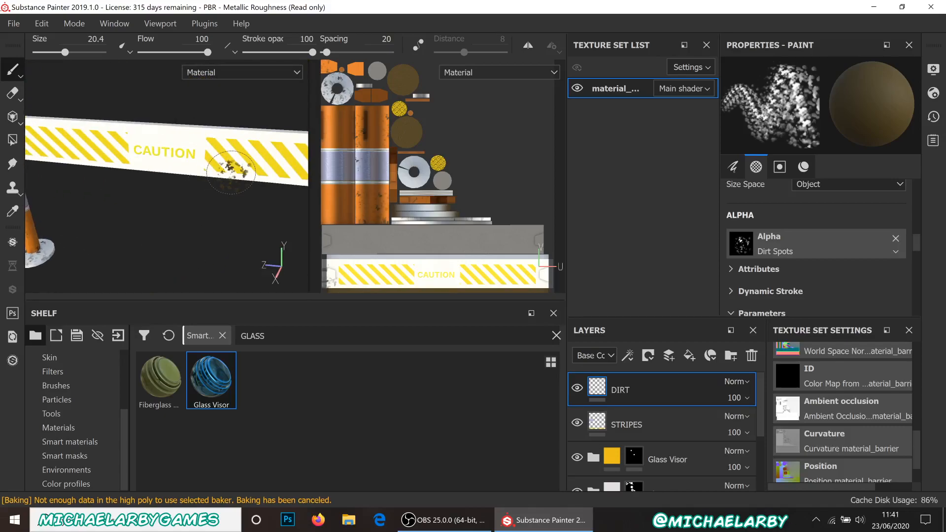
pyautogui.moveTo(207, 267)
pyautogui.keyDown('alt'); pyautogui.mouseDown(button='middle')
pyautogui.moveTo(44, 240)
pyautogui.moveTo(83, 199)
pyautogui.mouseUp(button='middle'); pyautogui.keyUp('alt')
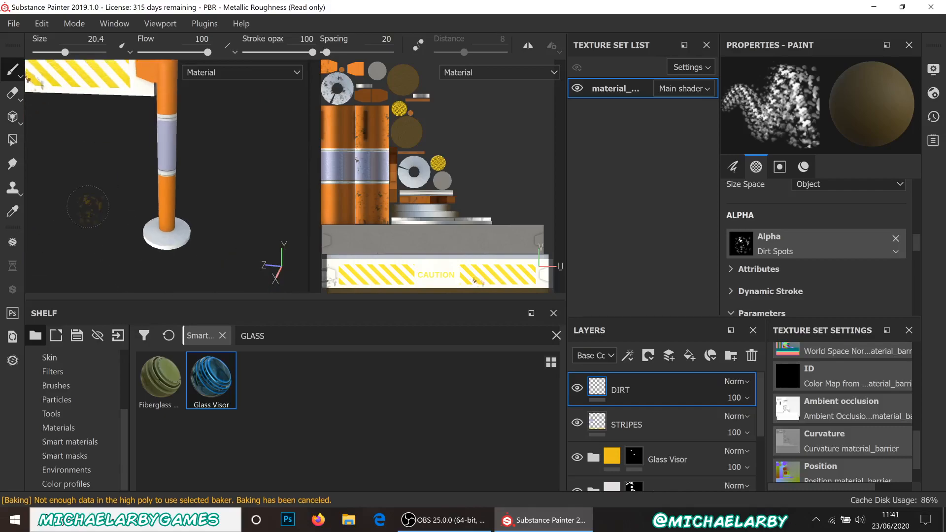
pyautogui.scroll(1, 87, 203)
pyautogui.scroll(2, 162, 247)
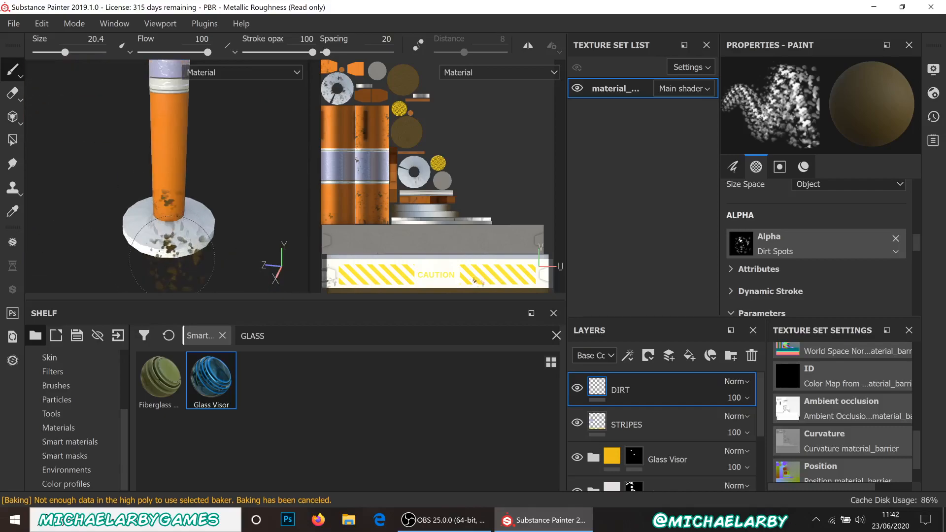
pyautogui.click(166, 99)
# Cover the remaining sides of the second post's base and lower orange section with dirt spots
pyautogui.moveTo(214, 183)
pyautogui.keyDown('alt'); pyautogui.mouseDown()
pyautogui.moveTo(123, 175)
pyautogui.moveTo(108, 163)
pyautogui.mouseUp(); pyautogui.keyUp('alt')
pyautogui.keyDown('alt'); pyautogui.moveTo(160, 209); pyautogui.dragTo(69, 194, button='middle'); pyautogui.keyUp('alt')
pyautogui.scroll(1, 69, 195)
pyautogui.keyDown('alt'); pyautogui.moveTo(219, 236); pyautogui.dragTo(136, 219); pyautogui.keyUp('alt')
pyautogui.click(99, 247)
pyautogui.click(76, 165)
pyautogui.click(85, 103)
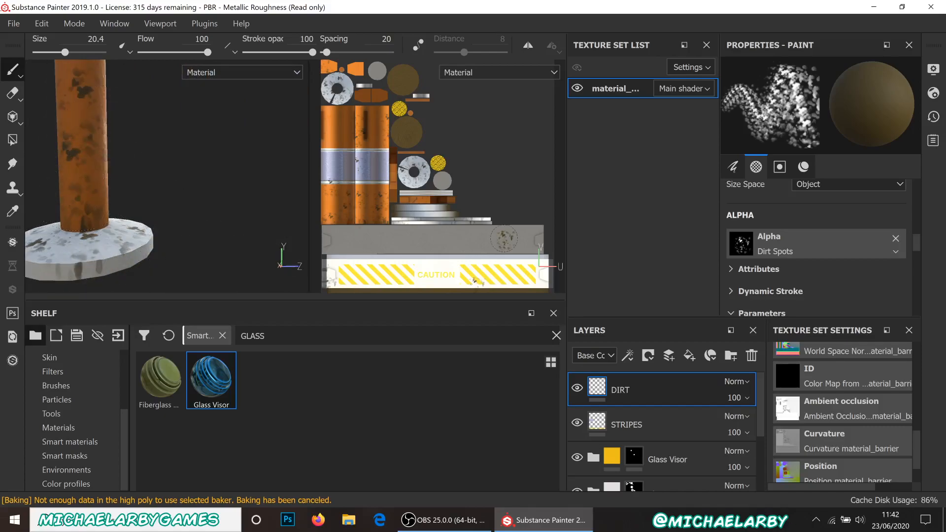
# Replace the brush's Dirt Spots alpha with the Dirt Cloudy alpha
pyautogui.click(826, 247)
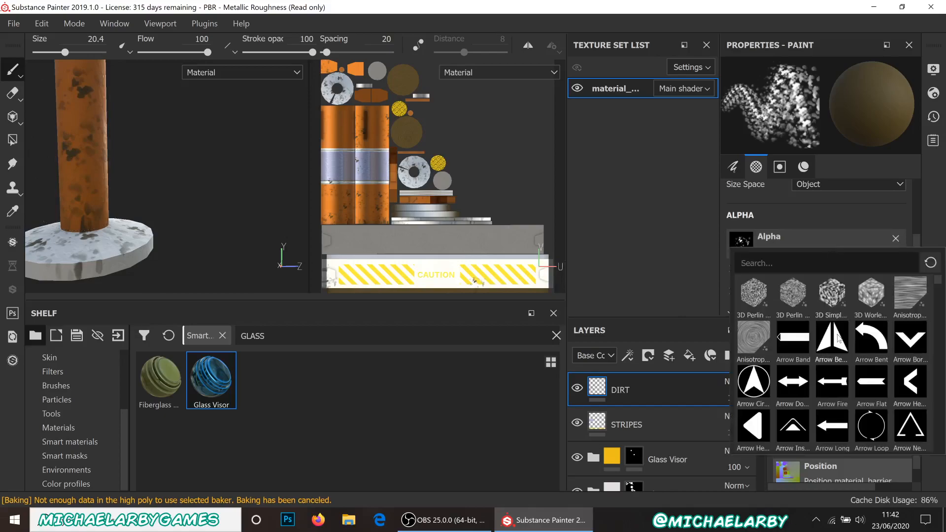
pyautogui.scroll(-10, 831, 351)
pyautogui.scroll(3, 830, 348)
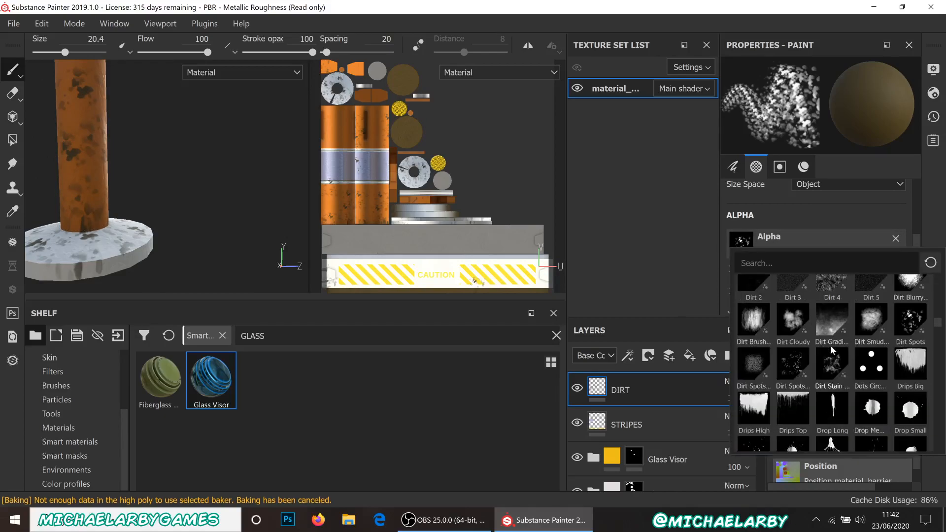
pyautogui.click(793, 323)
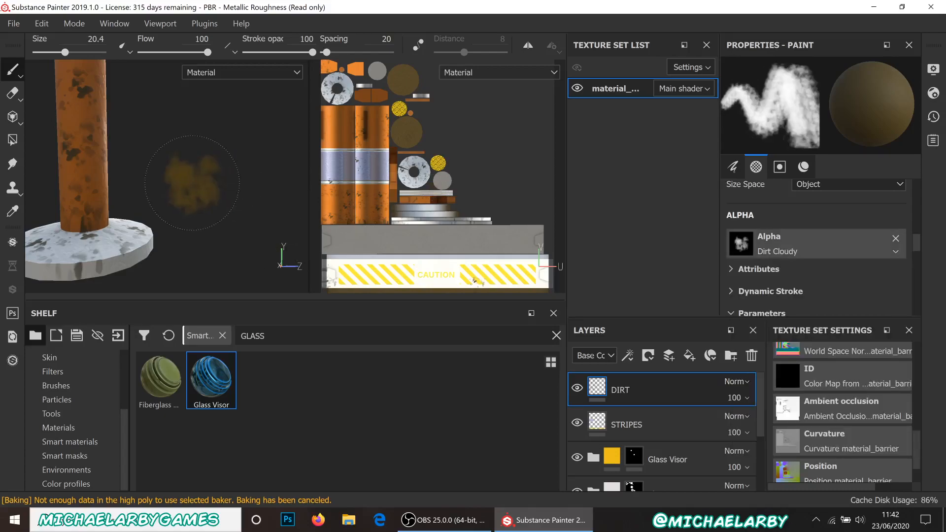
# Paint cloudy dirt over the second post's lower section and base, and on its upper orange section beside the board
pyautogui.moveTo(64, 158)
pyautogui.mouseDown()
pyautogui.moveTo(67, 118)
pyautogui.moveTo(81, 128)
pyautogui.mouseUp()
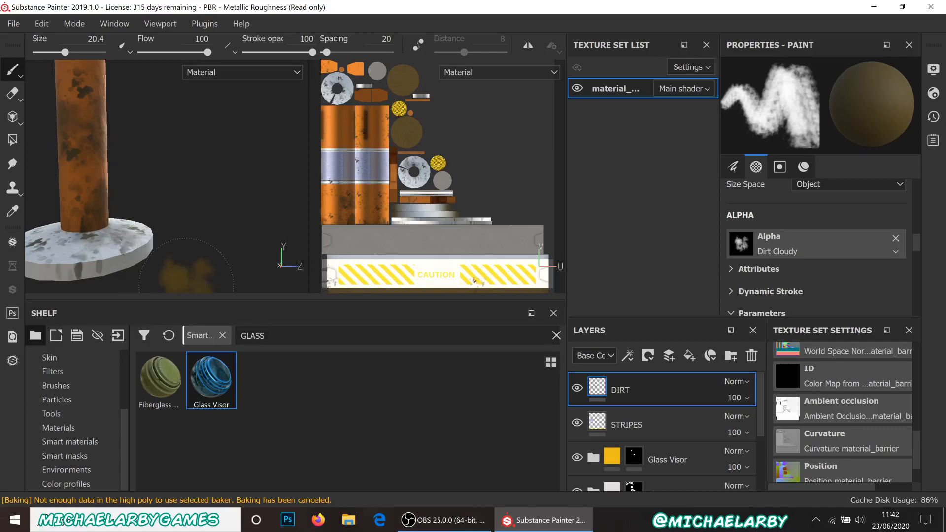
pyautogui.scroll(-3, 157, 227)
pyautogui.keyDown('alt'); pyautogui.moveTo(106, 205); pyautogui.dragTo(250, 210); pyautogui.keyUp('alt')
pyautogui.moveTo(54, 237)
pyautogui.mouseDown()
pyautogui.moveTo(94, 266)
pyautogui.moveTo(111, 254)
pyautogui.moveTo(160, 265)
pyautogui.mouseUp()
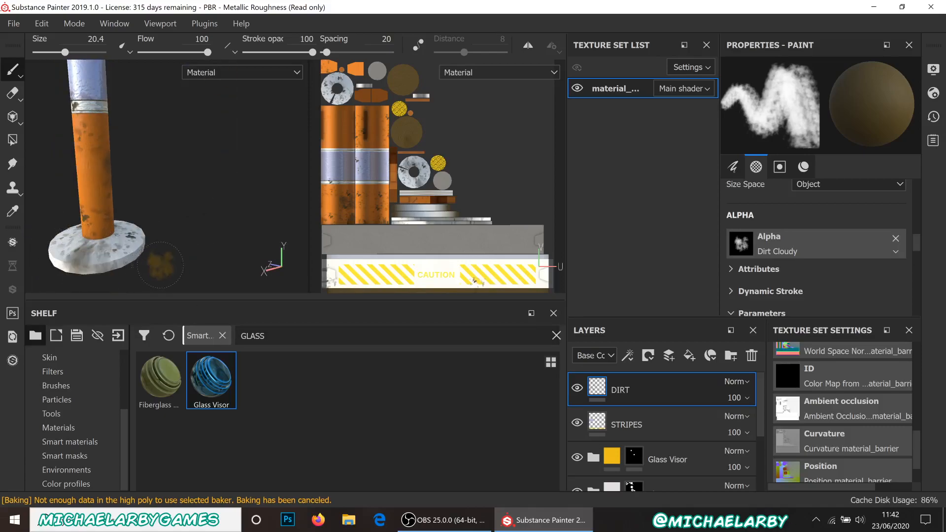
pyautogui.scroll(-2, 175, 233)
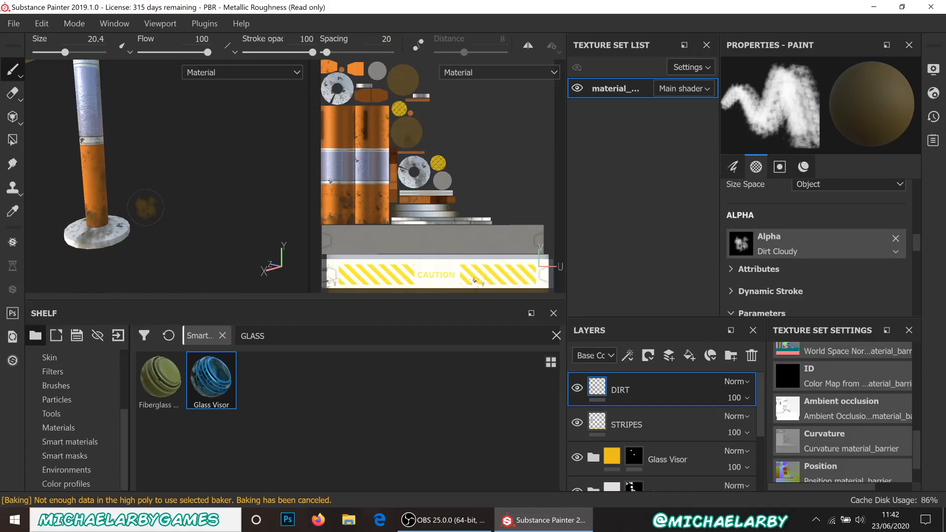
pyautogui.keyDown('alt'); pyautogui.moveTo(138, 163); pyautogui.dragTo(266, 301, button='middle'); pyautogui.keyUp('alt')
pyautogui.moveTo(216, 181); pyautogui.dragTo(237, 195)
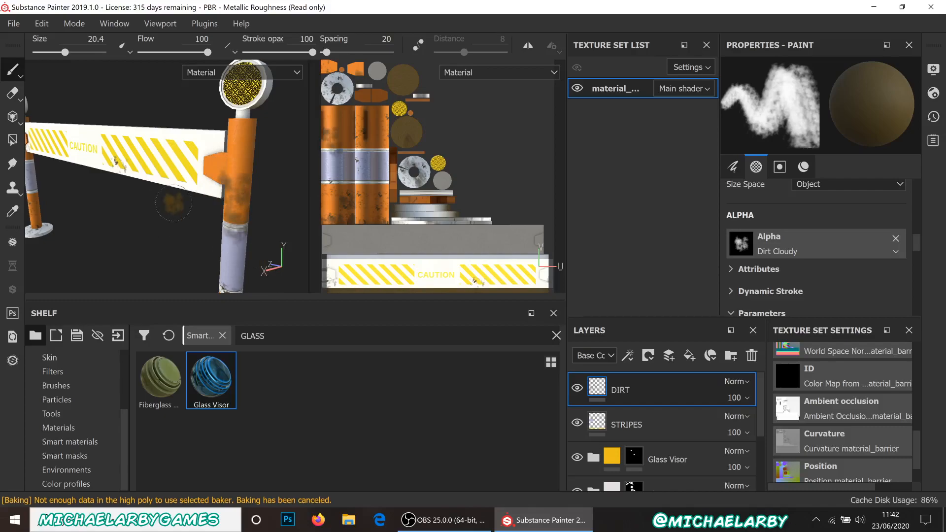
# Set the brush size to 56.5 and the stroke opacity to 64
pyautogui.scroll(1, 158, 176)
pyautogui.moveTo(157, 178)
pyautogui.keyDown('ctrl'); pyautogui.mouseDown(button='right')
pyautogui.moveTo(133, 178)
pyautogui.moveTo(192, 178)
pyautogui.mouseUp(button='right'); pyautogui.keyUp('ctrl')
pyautogui.scroll(3, 842, 250)
pyautogui.scroll(3, 841, 250)
pyautogui.moveTo(848, 283); pyautogui.dragTo(823, 282)
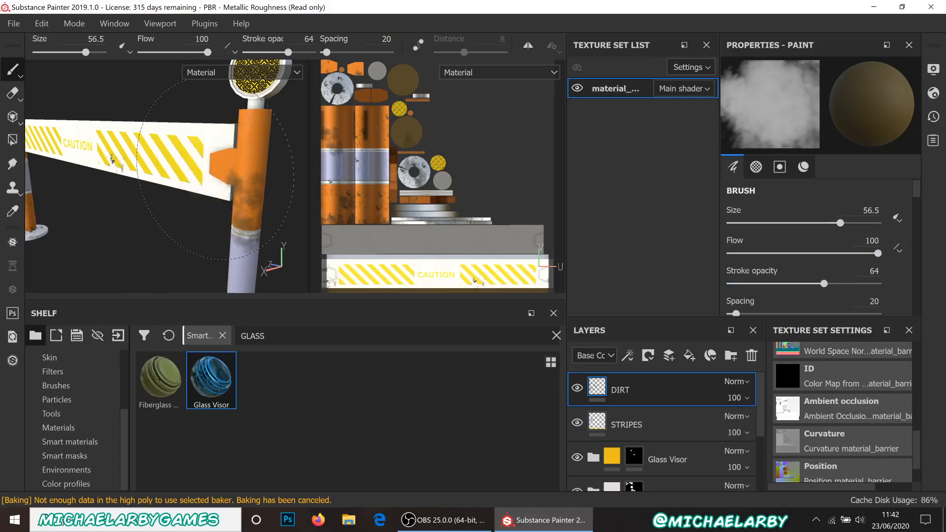
# Paint faint cloudy dirt over the CAUTION lettering and the striped areas along the front of the board
pyautogui.keyDown('alt'); pyautogui.moveTo(183, 215); pyautogui.dragTo(59, 178); pyautogui.keyUp('alt')
pyautogui.scroll(3, 59, 178)
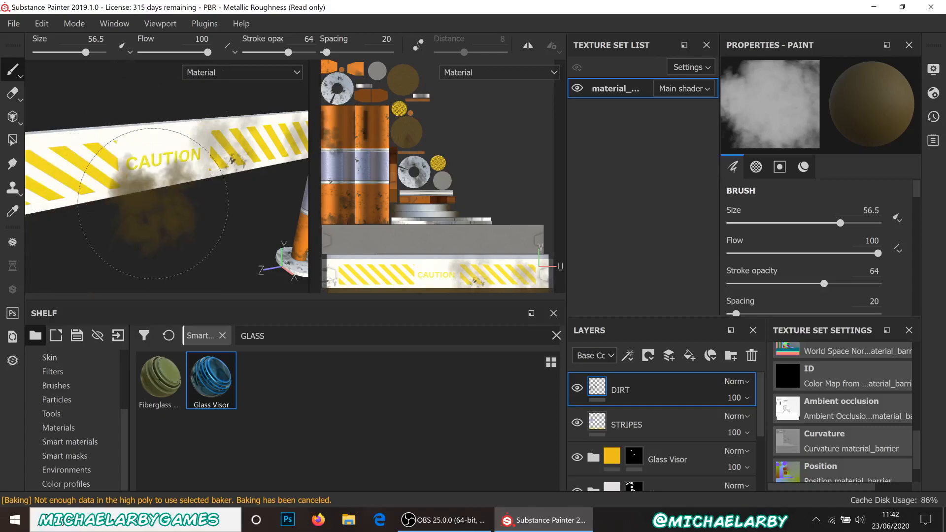
pyautogui.scroll(-3, 247, 235)
pyautogui.scroll(-2, 248, 235)
pyautogui.scroll(6, 105, 246)
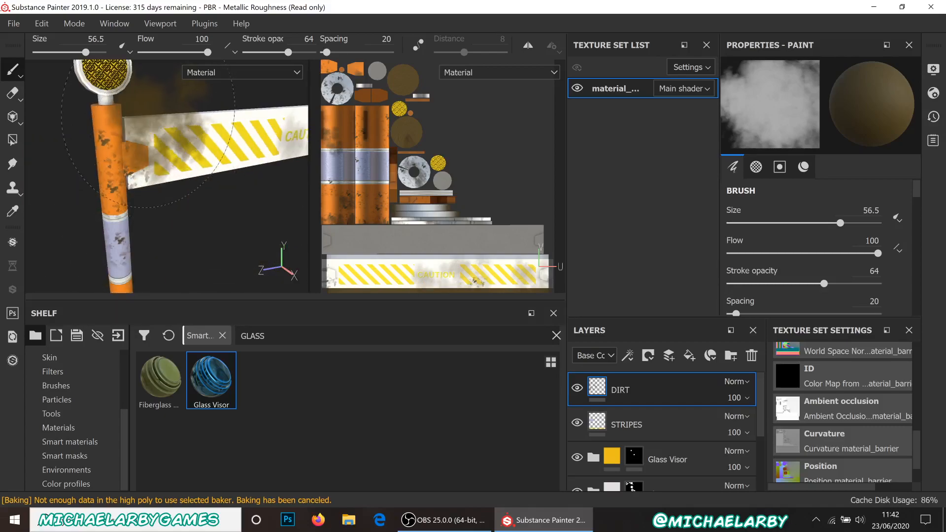
# Paint cloudy dirt patches on the plain grey back of the board near the post at one end
pyautogui.keyDown('alt'); pyautogui.moveTo(217, 213); pyautogui.dragTo(48, 166); pyautogui.keyUp('alt')
pyautogui.scroll(-3, 212, 179)
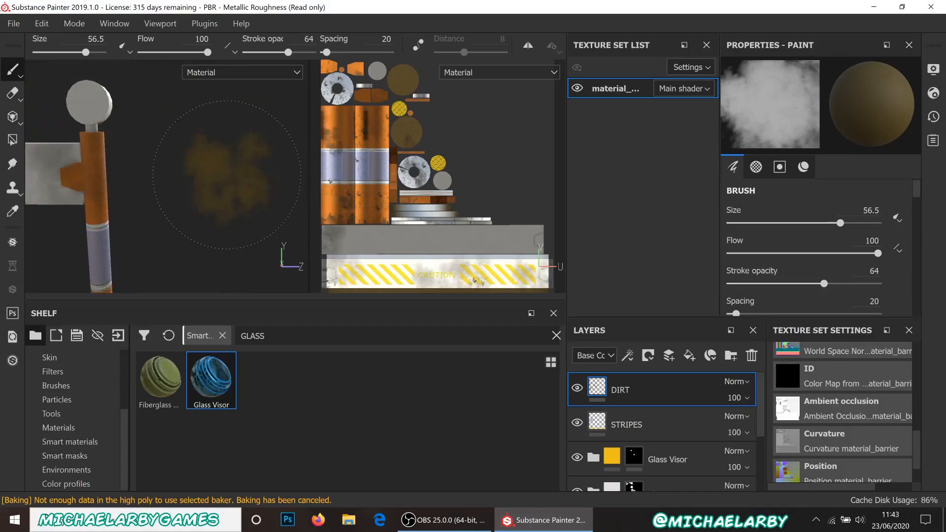
pyautogui.keyDown('alt'); pyautogui.moveTo(181, 207); pyautogui.dragTo(311, 174, button='middle'); pyautogui.keyUp('alt')
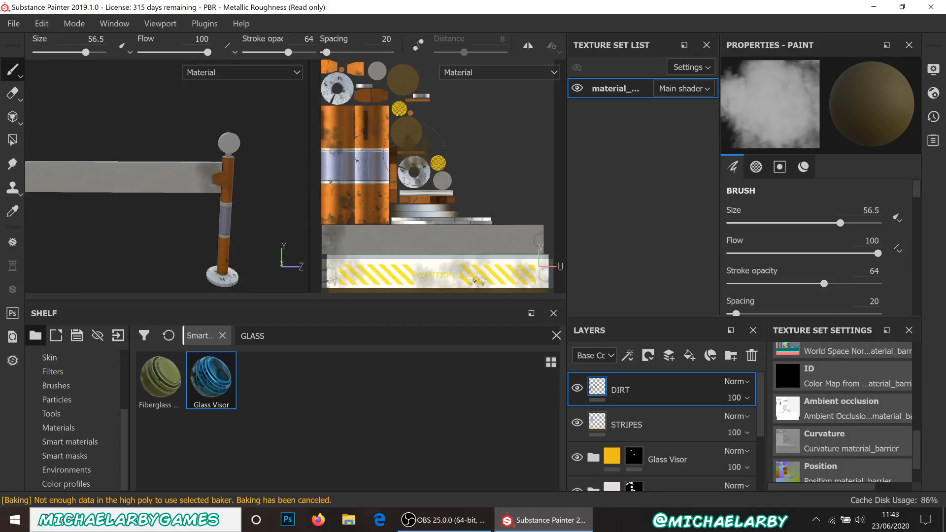
pyautogui.scroll(3, 148, 177)
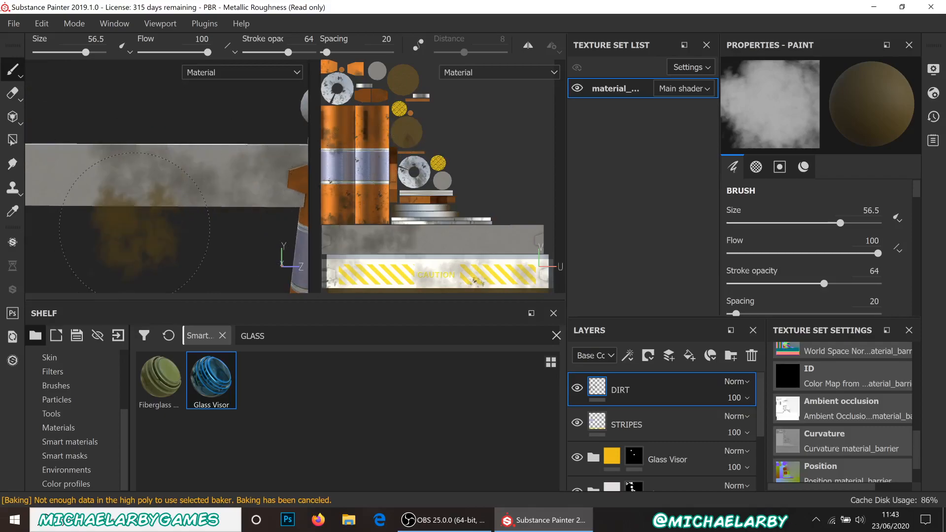
pyautogui.press('alt')
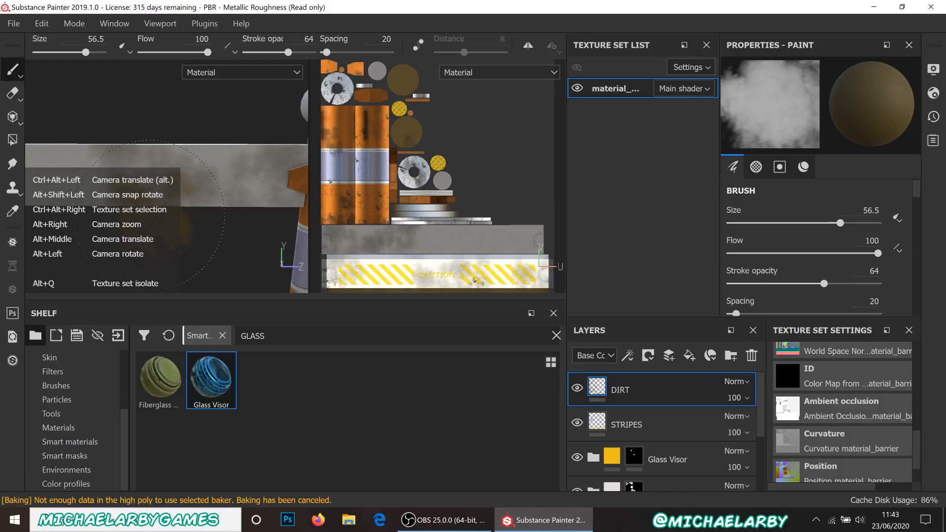
pyautogui.press('ctrl')
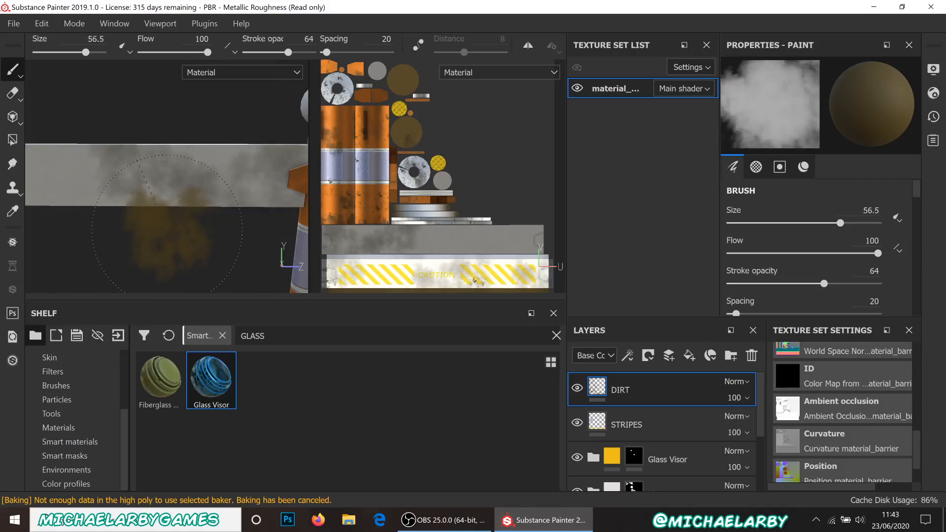
pyautogui.press('ctrl')
pyautogui.press('ctrl')
# Extend the cloudy dirt along the middle of the board's grey back
pyautogui.scroll(-3, 224, 191)
pyautogui.scroll(1, 106, 193)
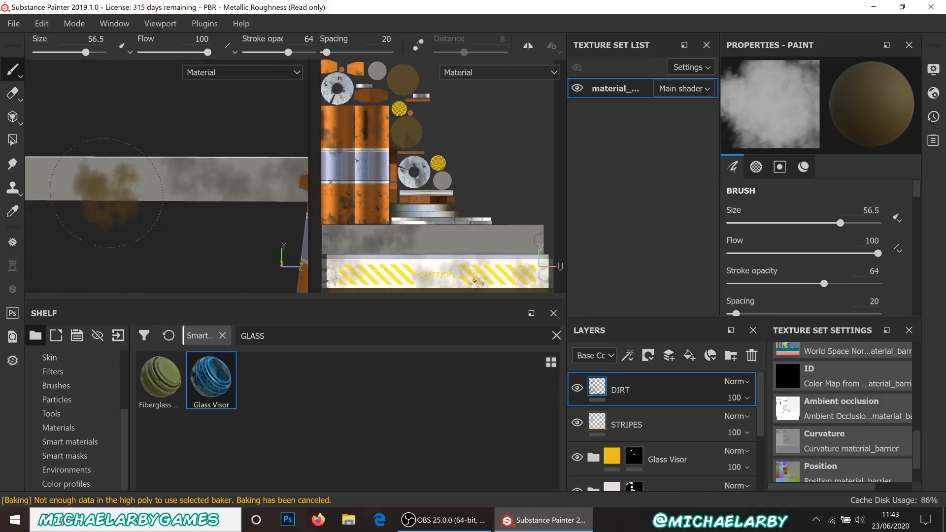
pyautogui.scroll(2, 106, 193)
pyautogui.scroll(-1, 104, 195)
pyautogui.press('ctrl')
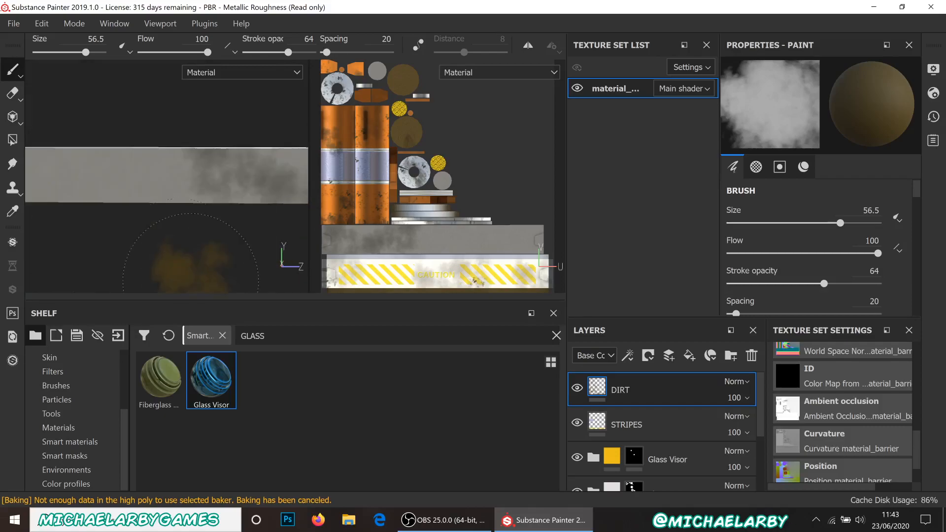
pyautogui.keyDown('alt'); pyautogui.moveTo(180, 255); pyautogui.dragTo(185, 242, button='middle'); pyautogui.keyUp('alt')
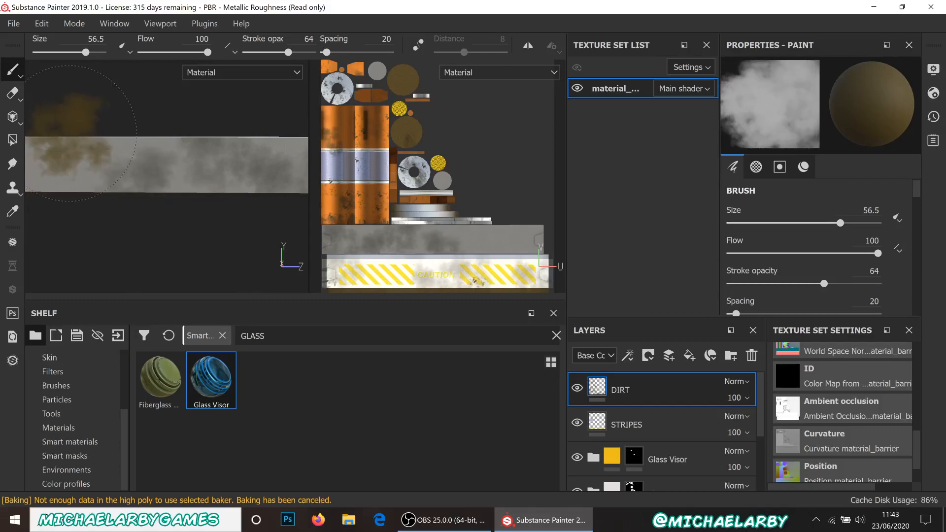
# Paint cloudy dirt on the far end of the board's back and dab the back of the adjacent warning light
pyautogui.moveTo(245, 246)
pyautogui.keyDown('alt'); pyautogui.mouseDown()
pyautogui.moveTo(327, 182)
pyautogui.moveTo(251, 199)
pyautogui.moveTo(191, 183)
pyautogui.mouseUp(); pyautogui.keyUp('alt')
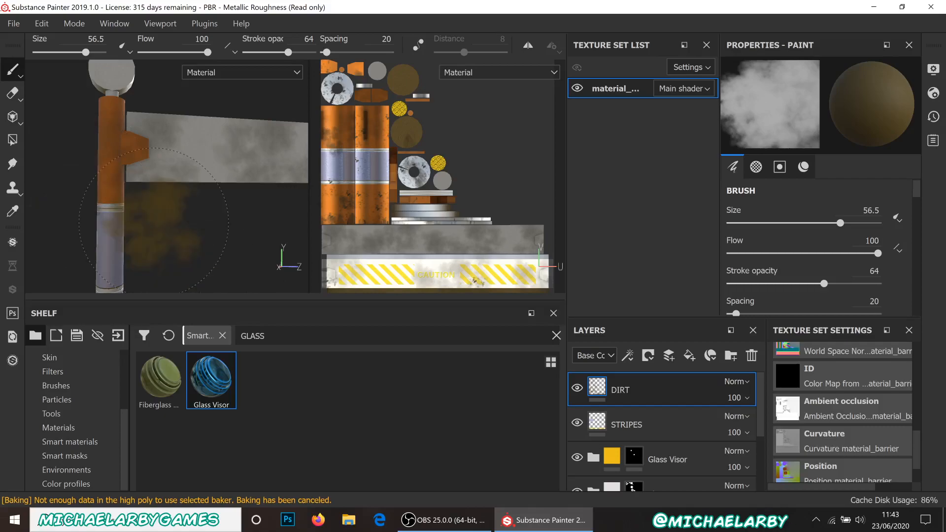
pyautogui.scroll(-1, 125, 215)
pyautogui.click(121, 78)
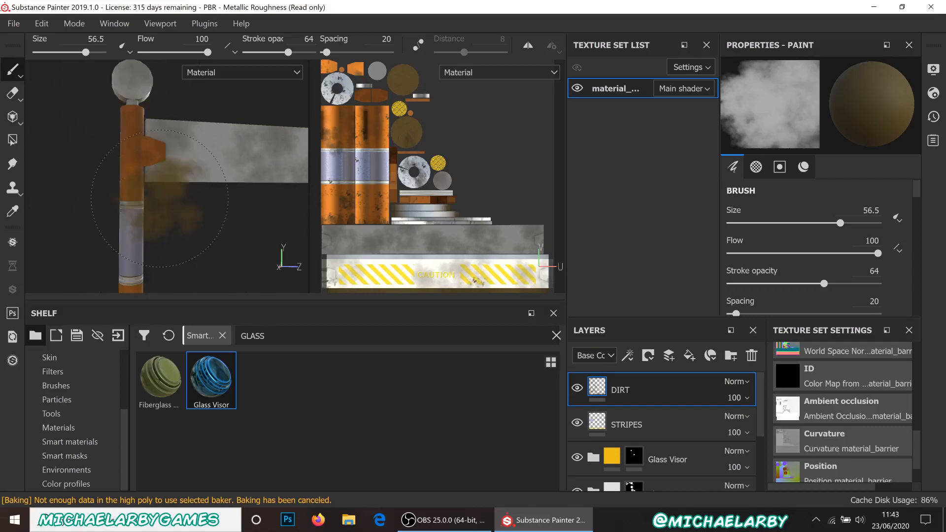
# Paint cloudy dirt over the lower post sections and round base from the front side of the barrier
pyautogui.scroll(-1, 183, 153)
pyautogui.scroll(-2, 186, 151)
pyautogui.moveTo(165, 181); pyautogui.dragTo(155, 199, button='middle')
pyautogui.keyDown('alt'); pyautogui.moveTo(287, 244); pyautogui.dragTo(190, 182); pyautogui.keyUp('alt')
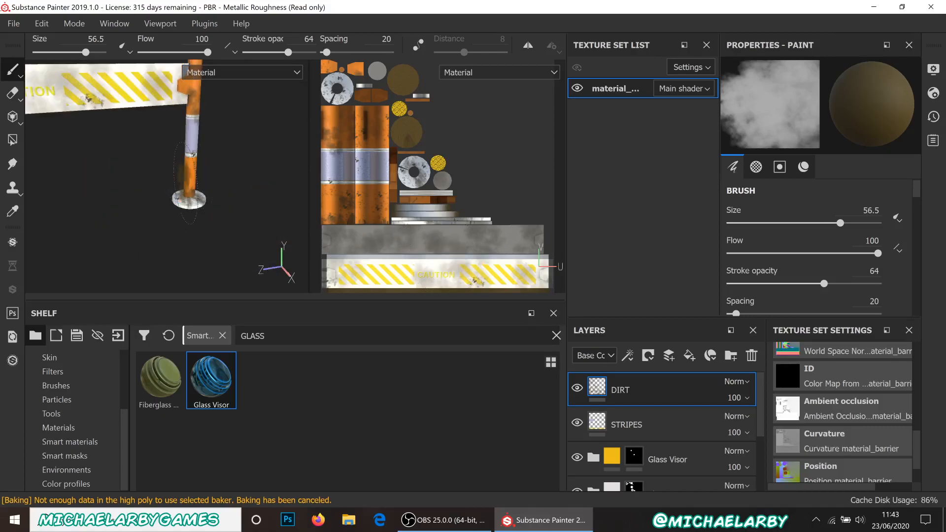
pyautogui.scroll(4, 190, 178)
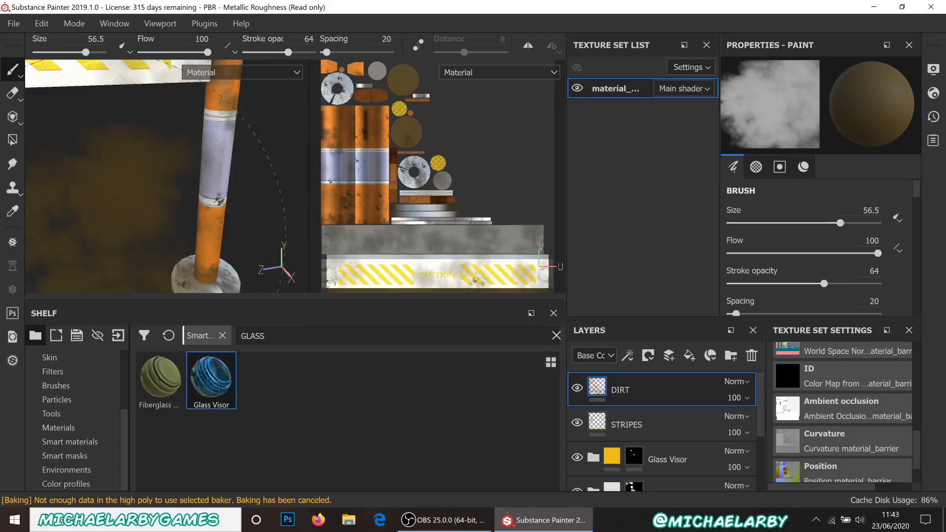
pyautogui.scroll(-1, 212, 239)
pyautogui.keyDown('alt'); pyautogui.moveTo(192, 248); pyautogui.dragTo(143, 233); pyautogui.keyUp('alt')
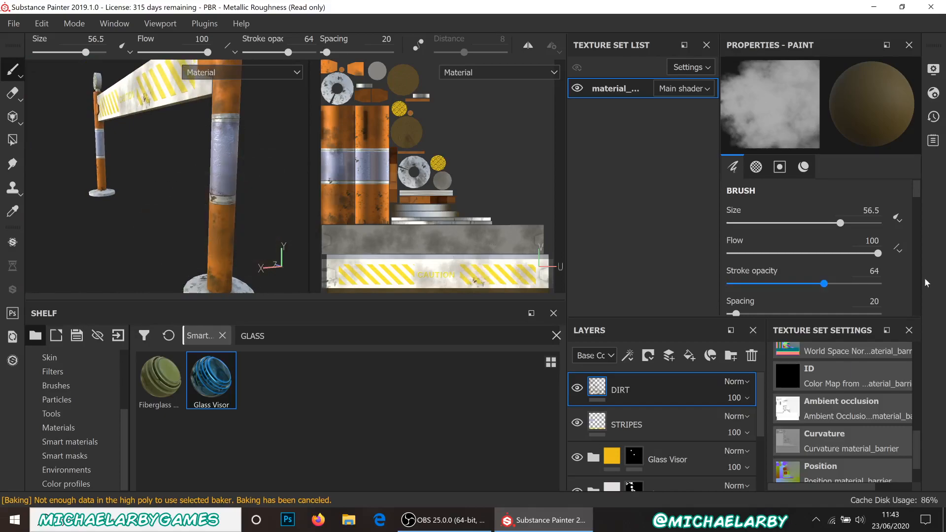
# Change the paint brush's alpha from Dirt Cloudy to Drop Long
pyautogui.scroll(-6, 856, 250)
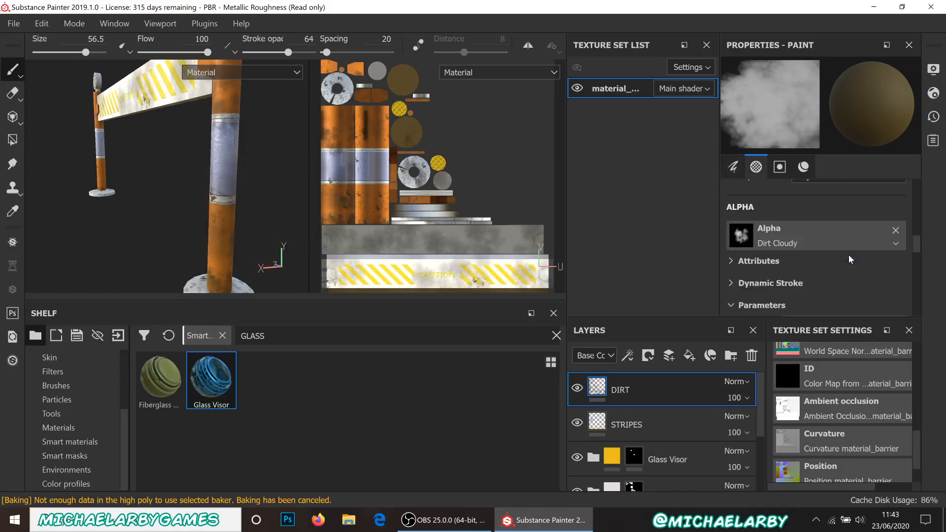
pyautogui.click(844, 248)
pyautogui.scroll(-10, 831, 348)
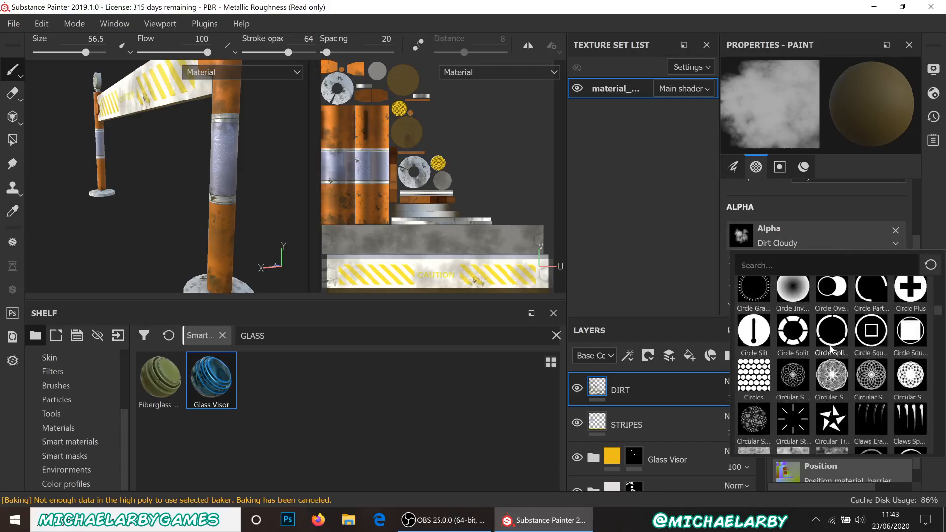
pyautogui.scroll(-8, 830, 348)
pyautogui.scroll(-5, 831, 348)
pyautogui.scroll(5, 830, 349)
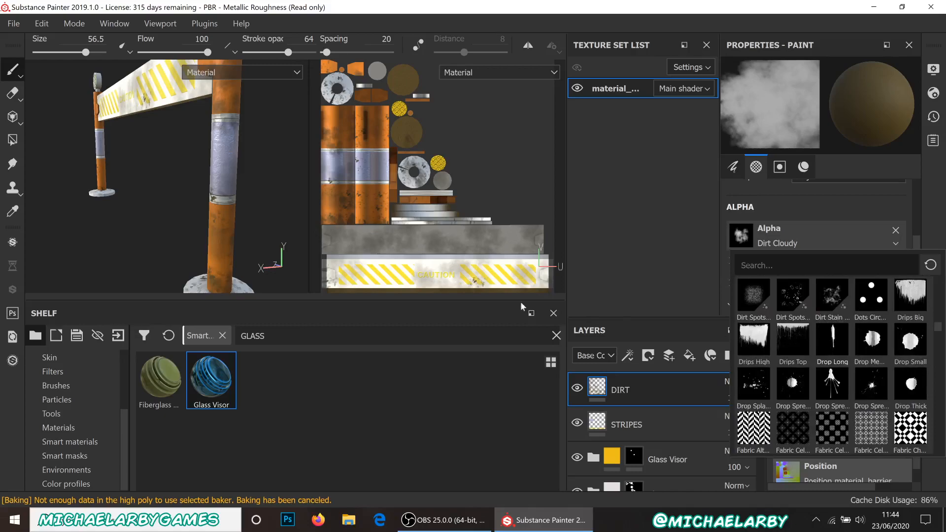
pyautogui.click(832, 348)
# Reduce the brush size to 20.4, turn the drip upright and stamp it on the striped board beside the post's bracket
pyautogui.keyDown('alt'); pyautogui.moveTo(97, 165); pyautogui.dragTo(171, 187); pyautogui.keyUp('alt')
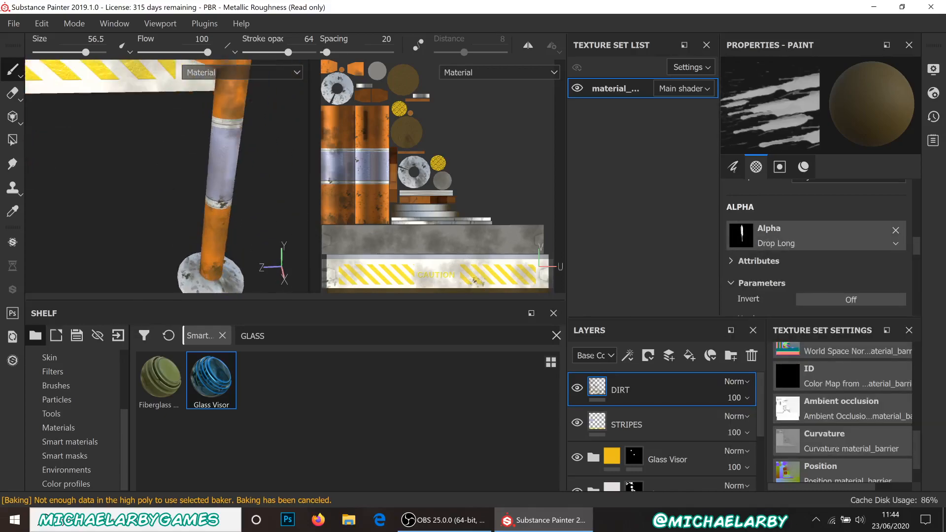
pyautogui.keyDown('alt'); pyautogui.moveTo(159, 170); pyautogui.dragTo(184, 201, button='middle'); pyautogui.keyUp('alt')
pyautogui.scroll(-2, 182, 198)
pyautogui.scroll(-1, 140, 180)
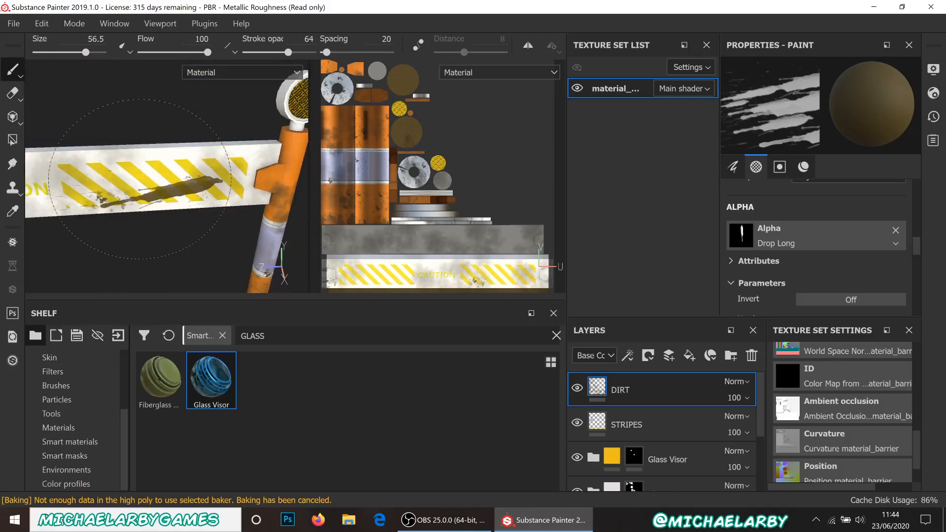
pyautogui.scroll(-1, 139, 180)
pyautogui.keyDown('ctrl'); pyautogui.moveTo(149, 178); pyautogui.dragTo(149, 167); pyautogui.keyUp('ctrl')
pyautogui.moveTo(168, 214)
pyautogui.keyDown('ctrl'); pyautogui.mouseDown(button='right')
pyautogui.moveTo(179, 215)
pyautogui.moveTo(149, 215)
pyautogui.mouseUp(button='right'); pyautogui.keyUp('ctrl')
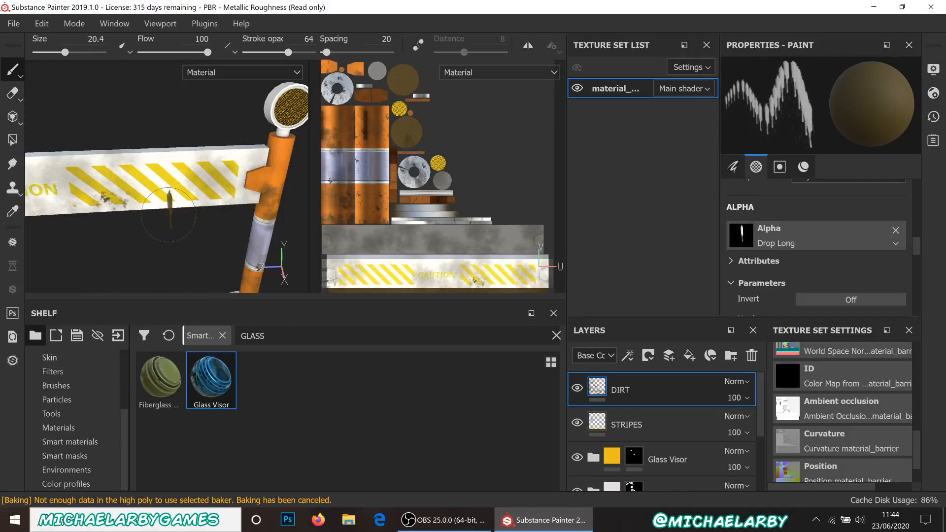
pyautogui.click(240, 171)
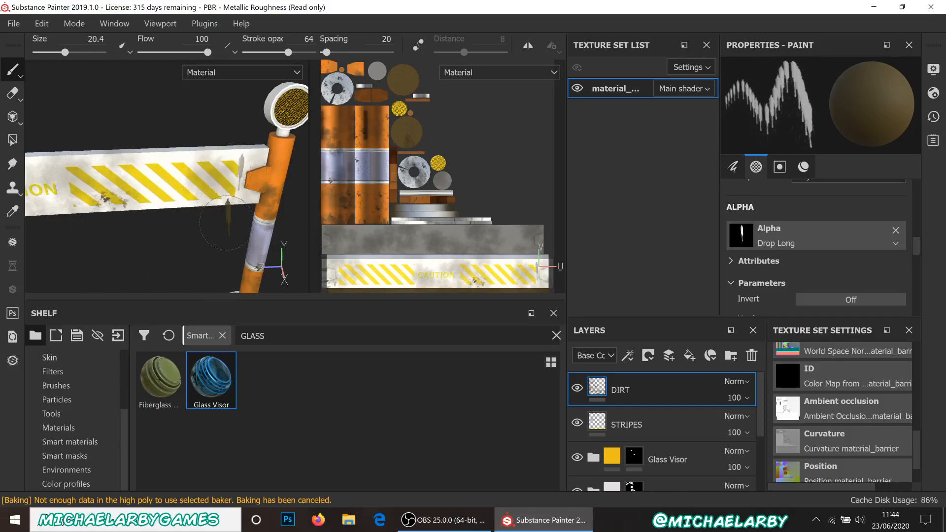
# Raise the stroke opacity to 100 and stamp a darker drip over the faint one beside the bracket
pyautogui.scroll(5, 861, 236)
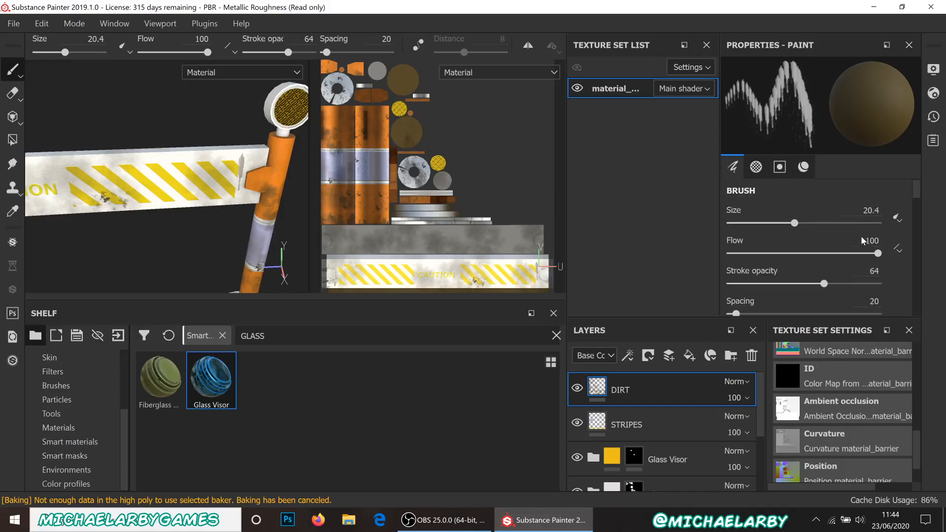
pyautogui.moveTo(832, 285); pyautogui.dragTo(881, 291)
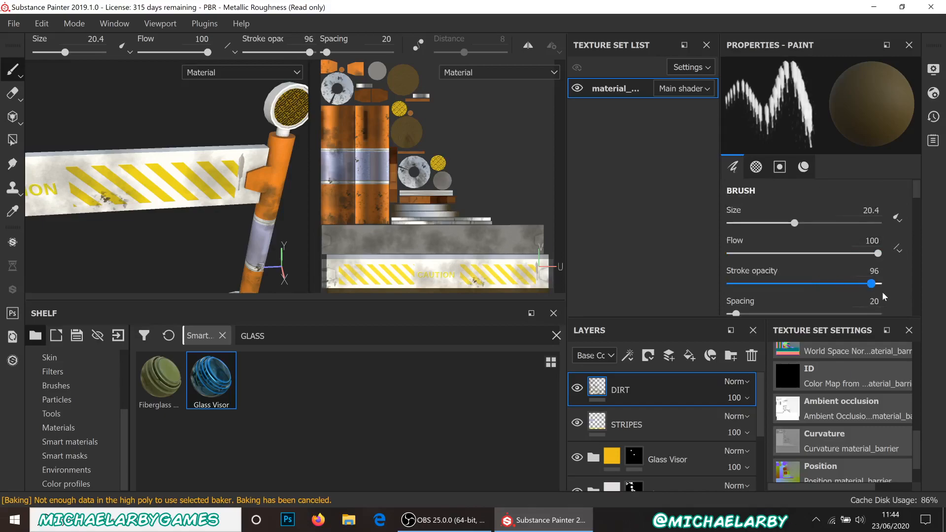
pyautogui.click(238, 175)
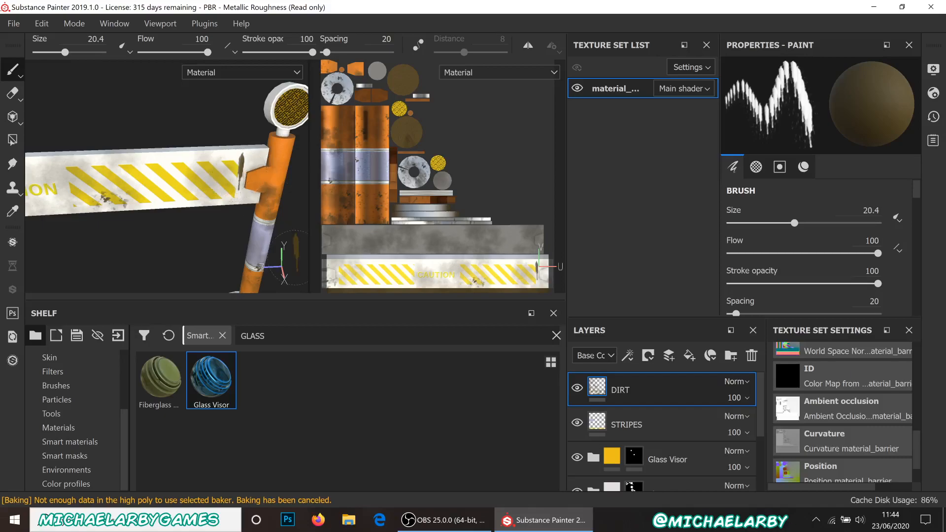
pyautogui.scroll(-5, 288, 166)
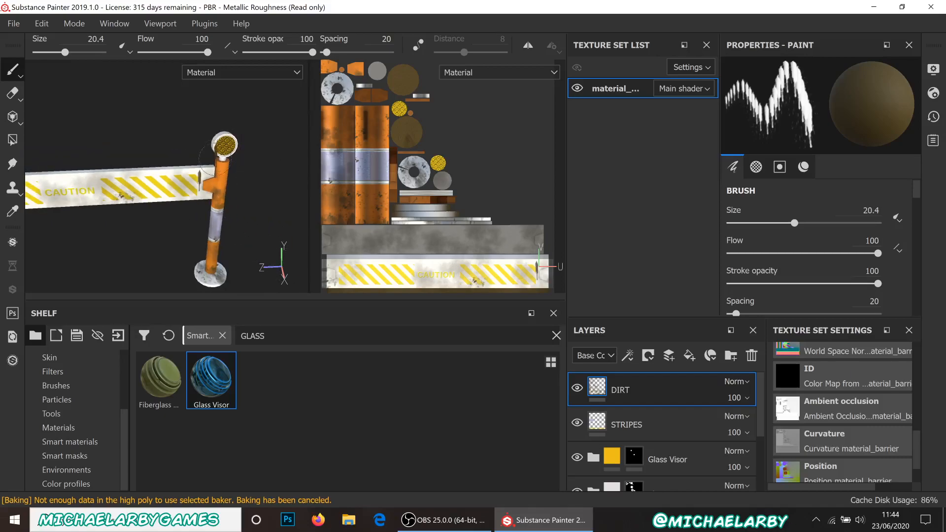
pyautogui.scroll(5, 207, 162)
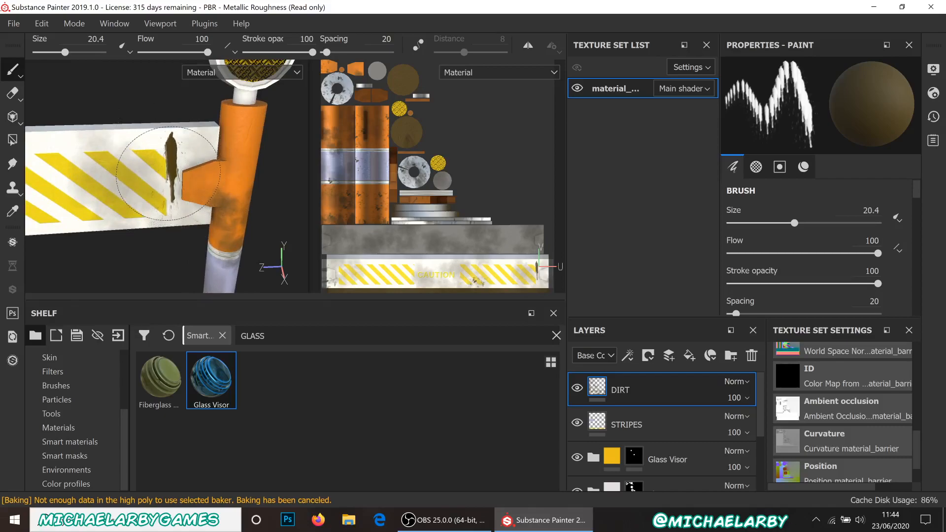
pyautogui.scroll(-3, 167, 173)
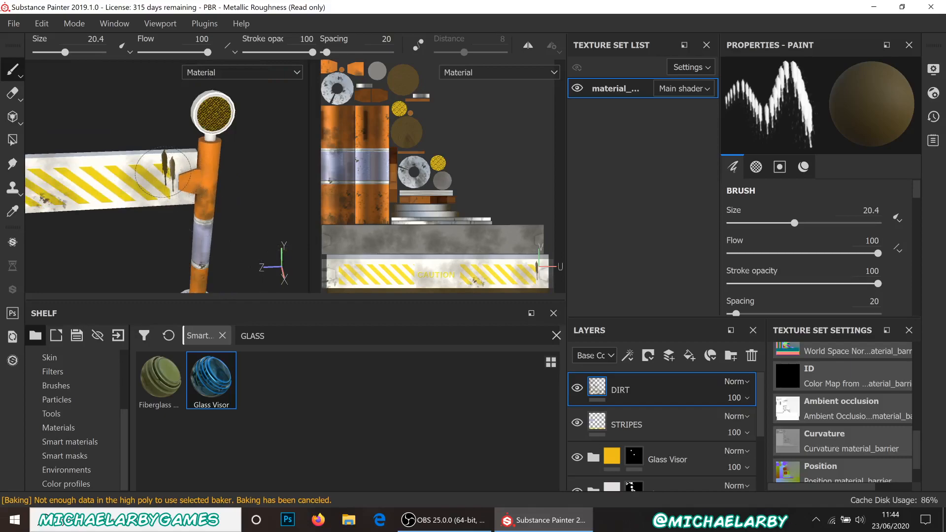
pyautogui.scroll(3, 166, 173)
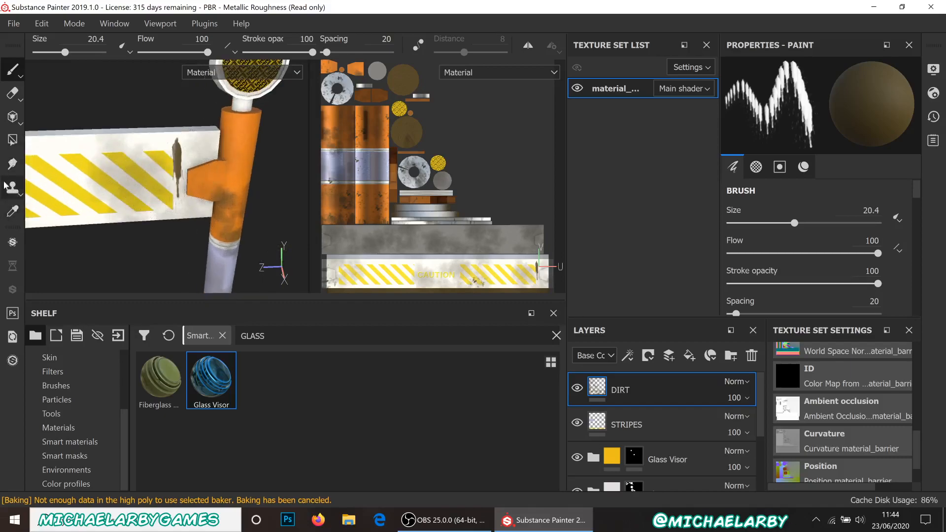
# Fade the dark drip beside the bracket with the Eraser at size 6.55 and stroke opacity 38
pyautogui.press('e')
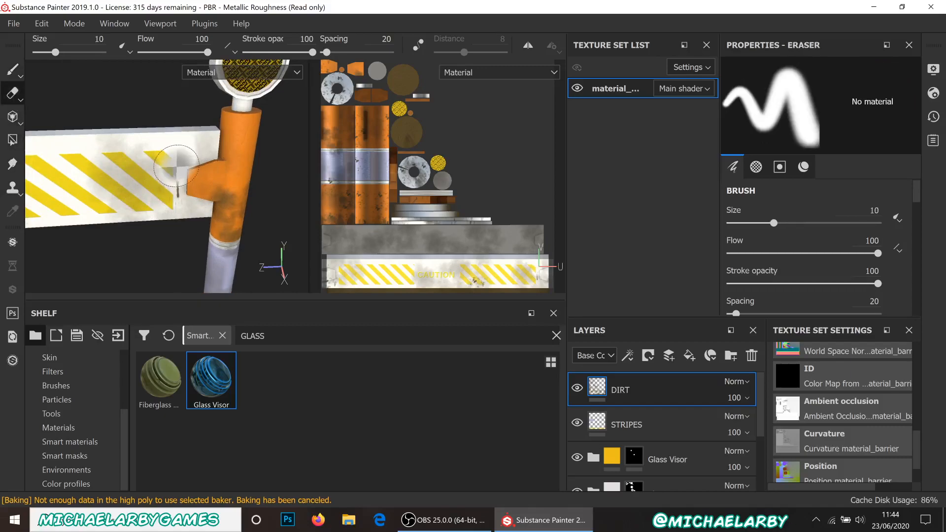
pyautogui.press(']')
pyautogui.press('[')
pyautogui.press('[')
pyautogui.press('[')
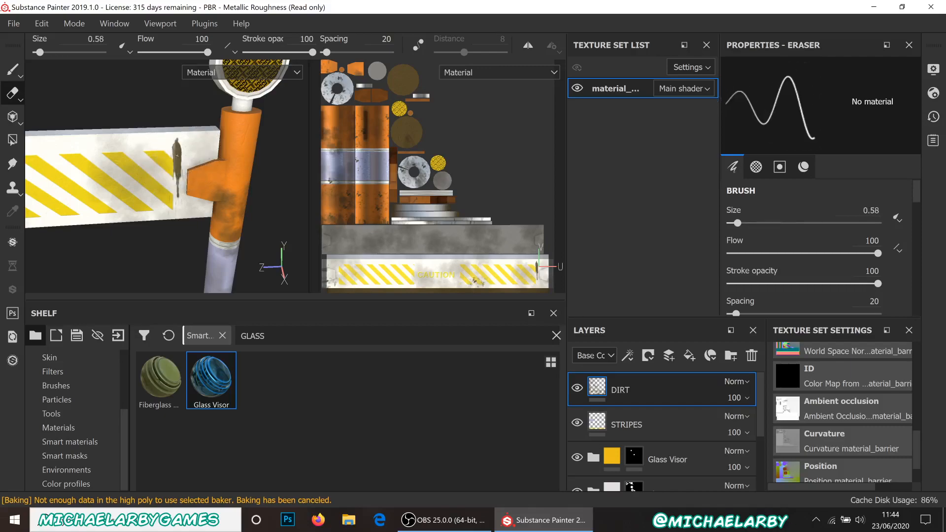
pyautogui.moveTo(737, 223); pyautogui.dragTo(765, 223)
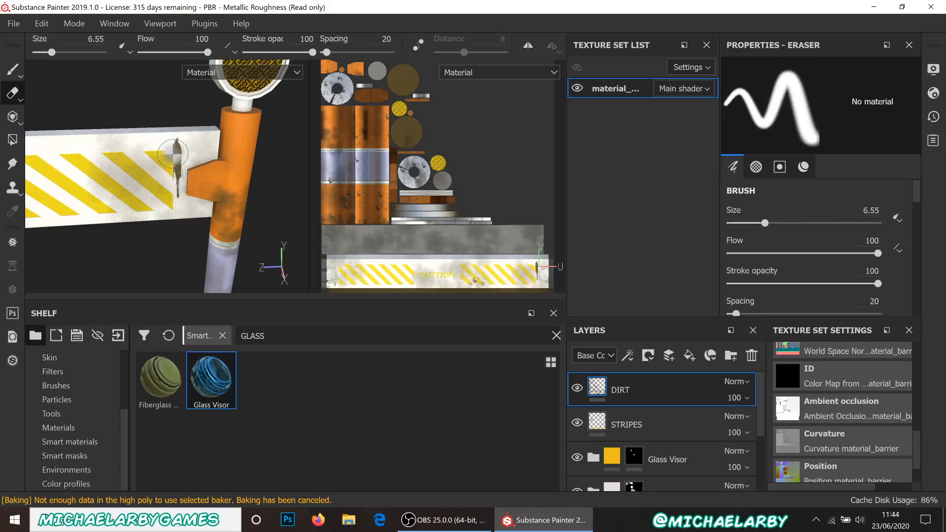
pyautogui.click(784, 283)
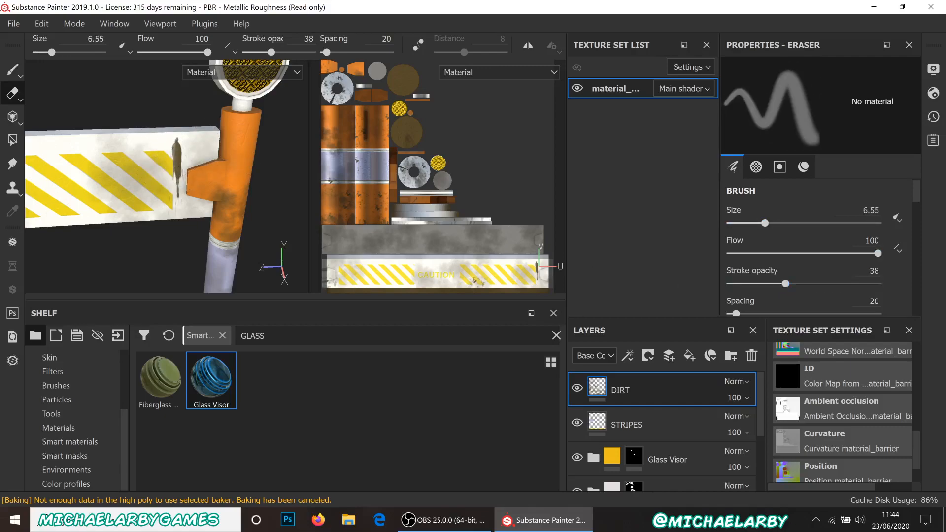
pyautogui.moveTo(180, 145)
pyautogui.mouseDown()
pyautogui.moveTo(176, 197)
pyautogui.moveTo(174, 171)
pyautogui.mouseUp()
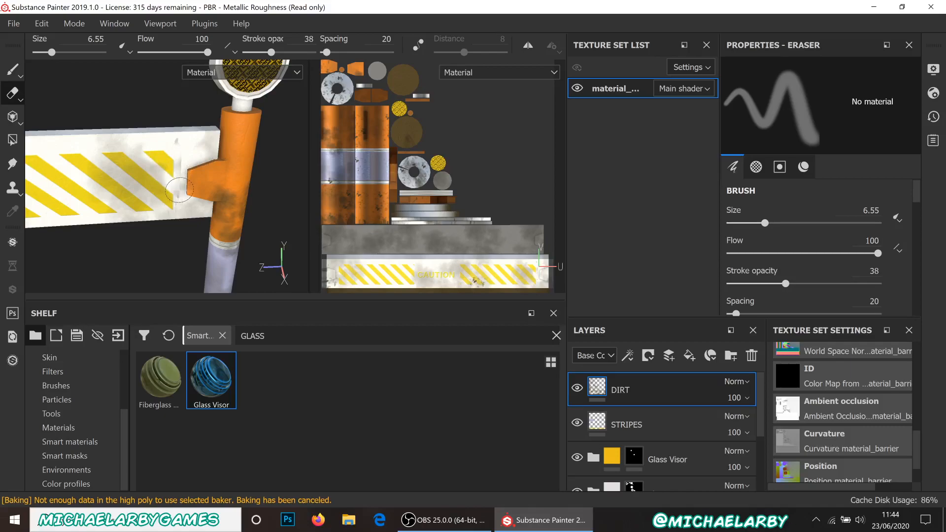
# Erase the remaining drip traces beside the bracket at size 14.13 with stroke opacity 15
pyautogui.click(749, 283)
pyautogui.moveTo(191, 152)
pyautogui.keyDown('ctrl'); pyautogui.mouseDown(button='right')
pyautogui.moveTo(167, 151)
pyautogui.moveTo(204, 151)
pyautogui.moveTo(178, 148)
pyautogui.mouseUp(button='right'); pyautogui.keyUp('ctrl')
pyautogui.moveTo(165, 148)
pyautogui.mouseDown()
pyautogui.moveTo(179, 156)
pyautogui.moveTo(179, 191)
pyautogui.moveTo(174, 178)
pyautogui.mouseUp()
pyautogui.scroll(-2, 205, 170)
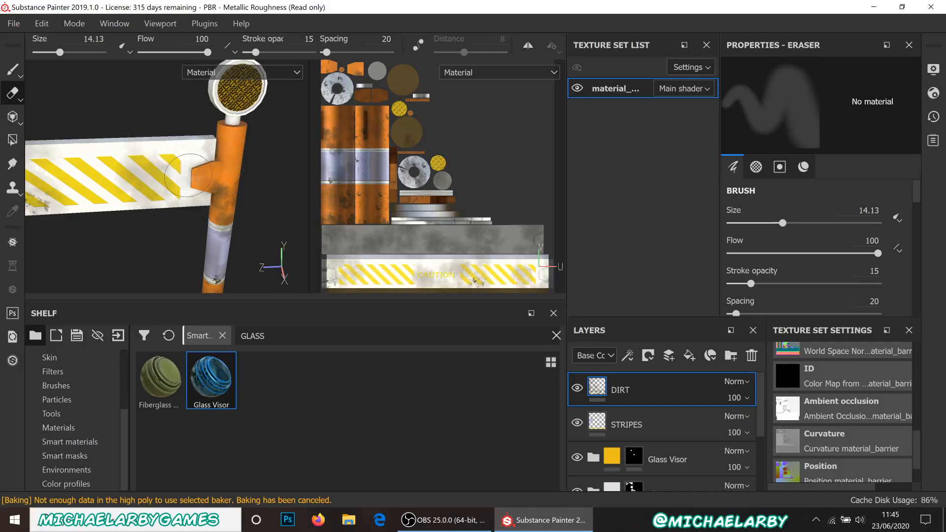
# Reduce the eraser size to 4.48 and add a new paint layer named BOLT above the DIRT layer
pyautogui.press('f')
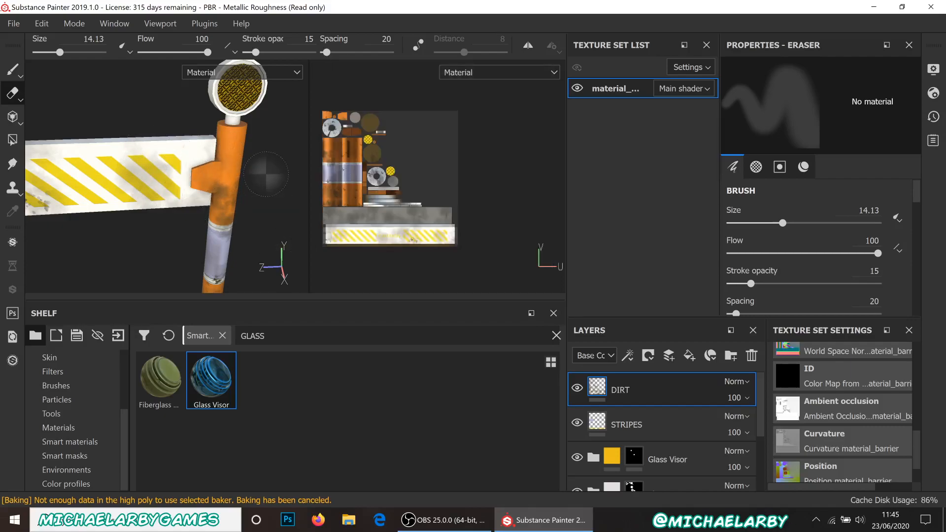
pyautogui.moveTo(219, 170)
pyautogui.keyDown('alt'); pyautogui.mouseDown()
pyautogui.moveTo(75, 181)
pyautogui.moveTo(172, 235)
pyautogui.mouseUp(); pyautogui.keyUp('alt')
pyautogui.scroll(6, 78, 173)
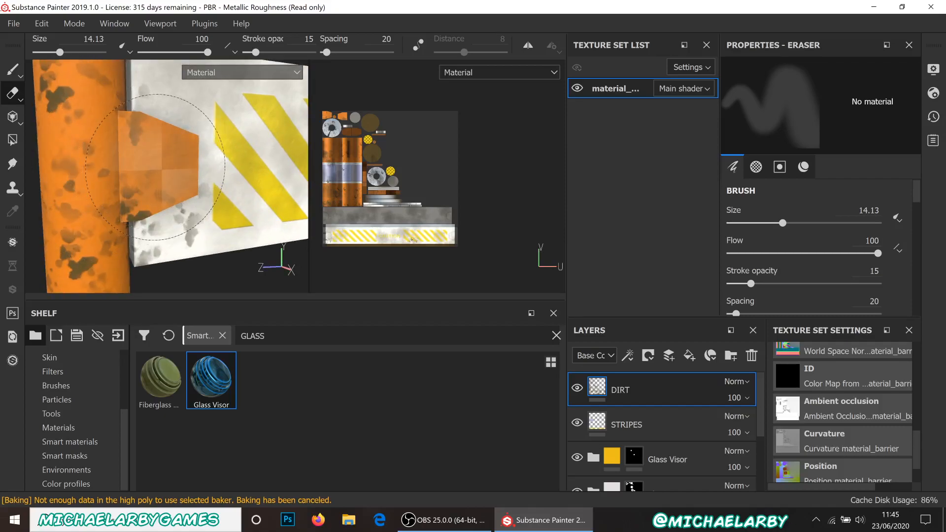
pyautogui.scroll(1, 155, 167)
pyautogui.scroll(2, 154, 167)
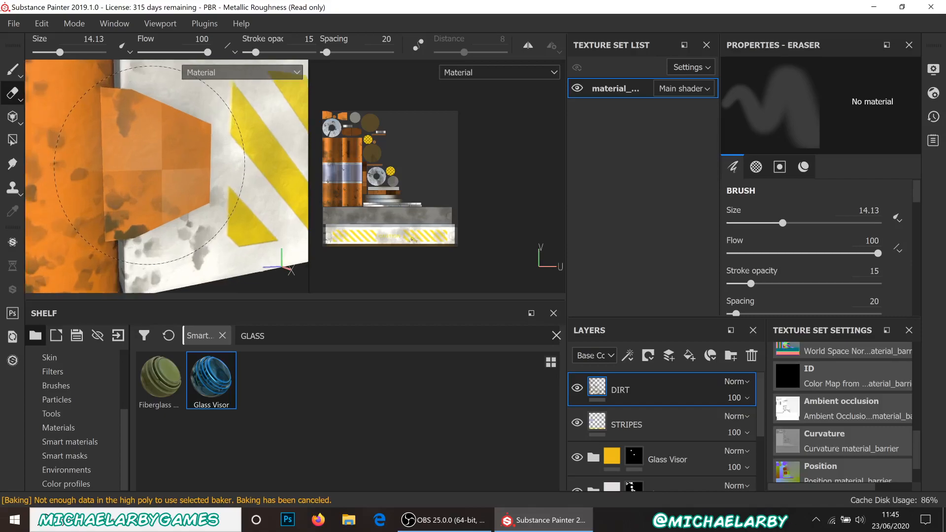
pyautogui.moveTo(161, 158)
pyautogui.keyDown('ctrl'); pyautogui.mouseDown(button='right')
pyautogui.moveTo(198, 159)
pyautogui.moveTo(116, 159)
pyautogui.moveTo(125, 159)
pyautogui.mouseUp(button='right'); pyautogui.keyUp('ctrl')
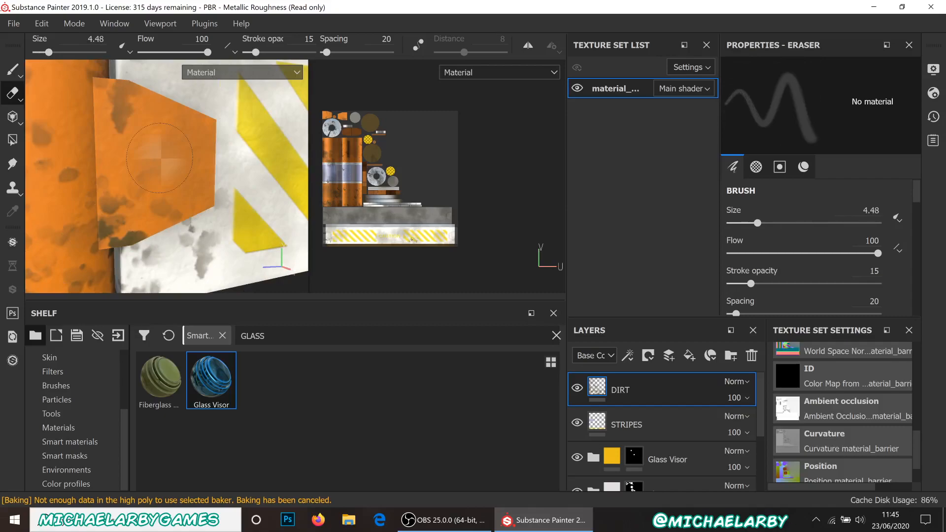
pyautogui.scroll(-4, 840, 262)
pyautogui.scroll(4, 840, 262)
pyautogui.scroll(-1, 841, 267)
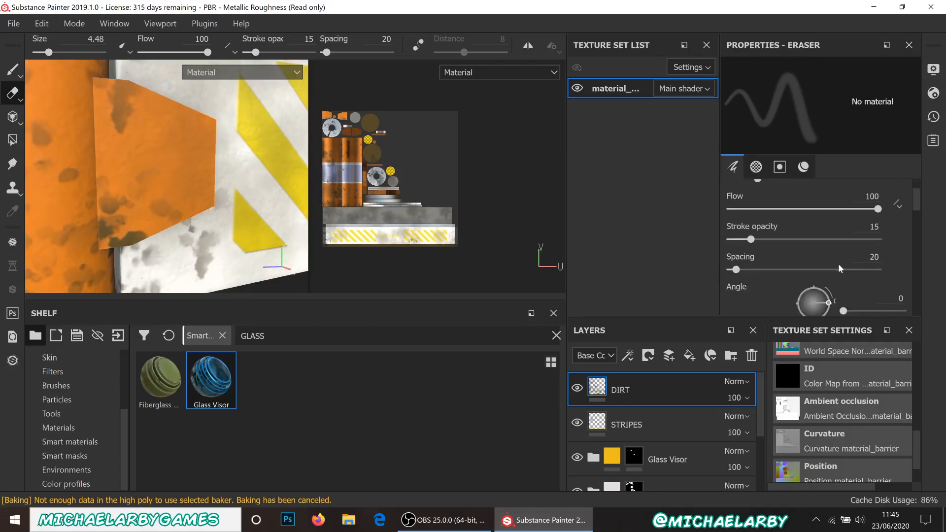
pyautogui.click(669, 356)
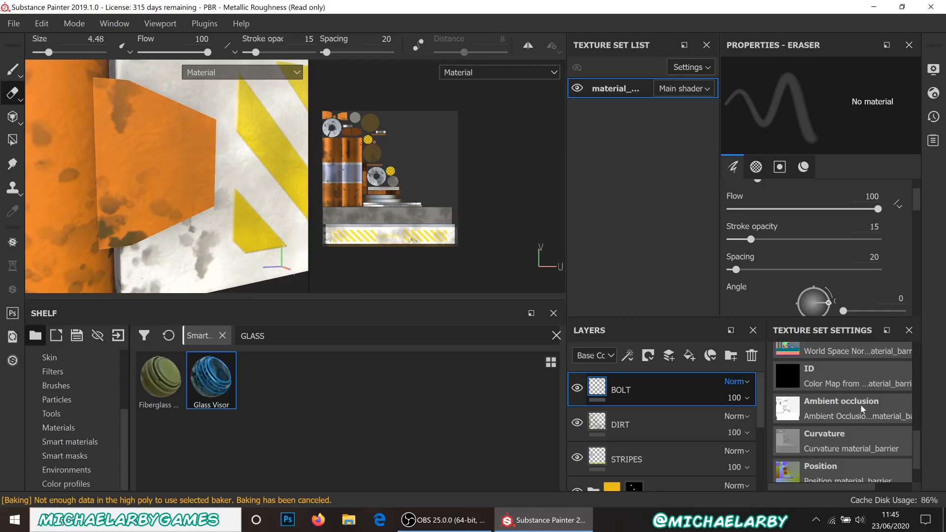
# Set the hardness of the eraser's round alpha to 0.88
pyautogui.scroll(-4, 782, 244)
pyautogui.scroll(-5, 783, 244)
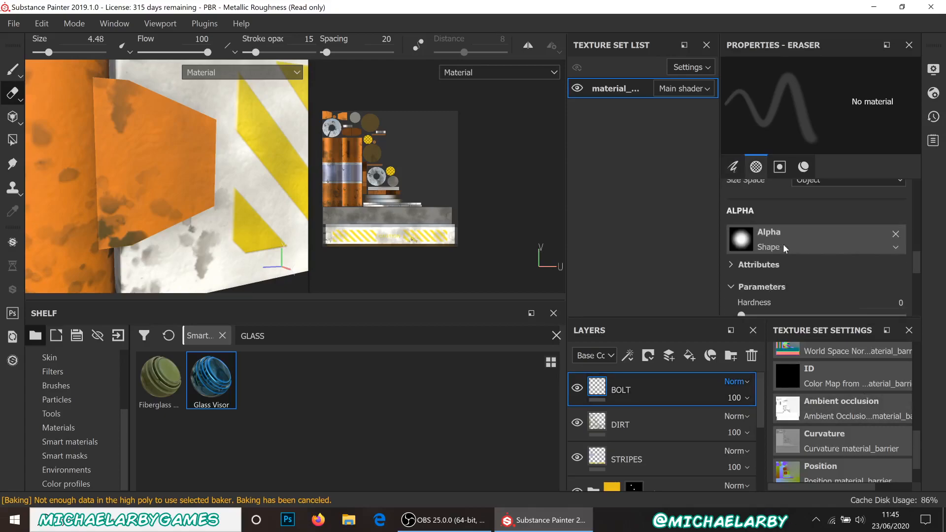
pyautogui.click(741, 271)
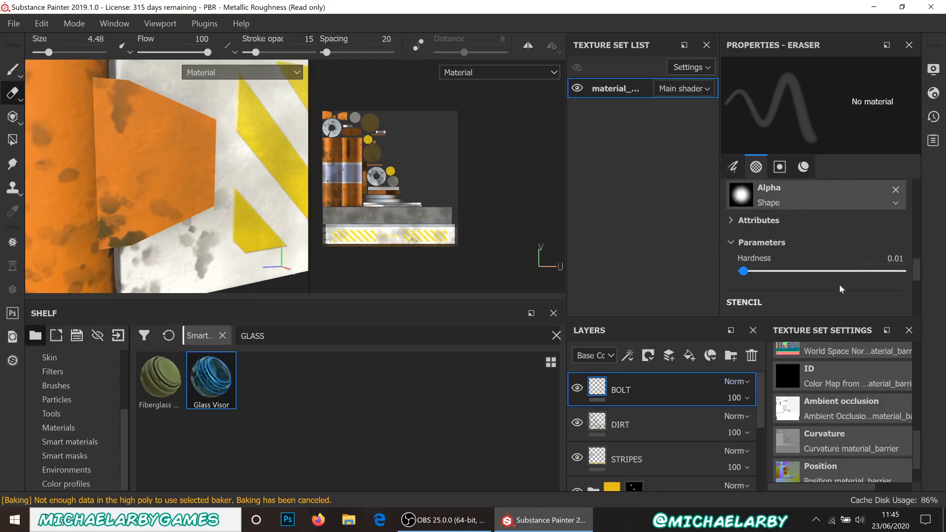
pyautogui.moveTo(880, 275); pyautogui.dragTo(883, 274)
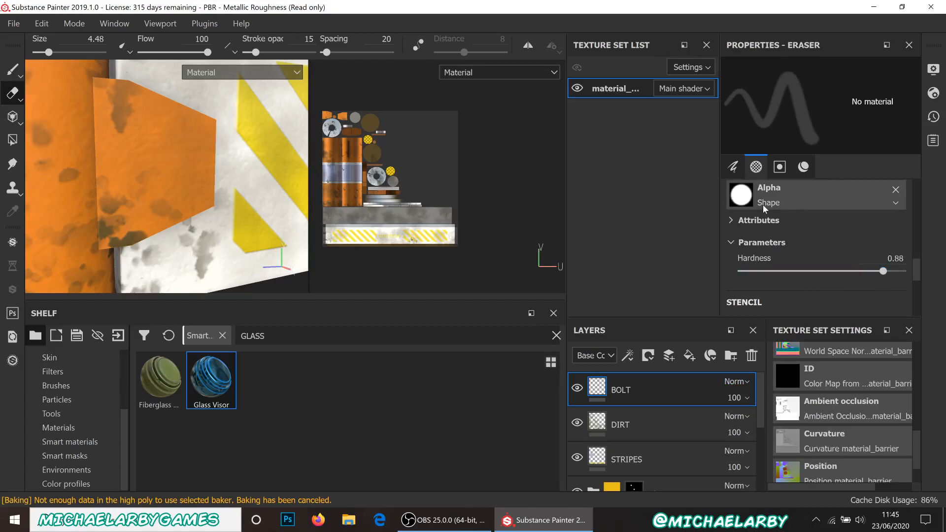
pyautogui.scroll(-5, 769, 226)
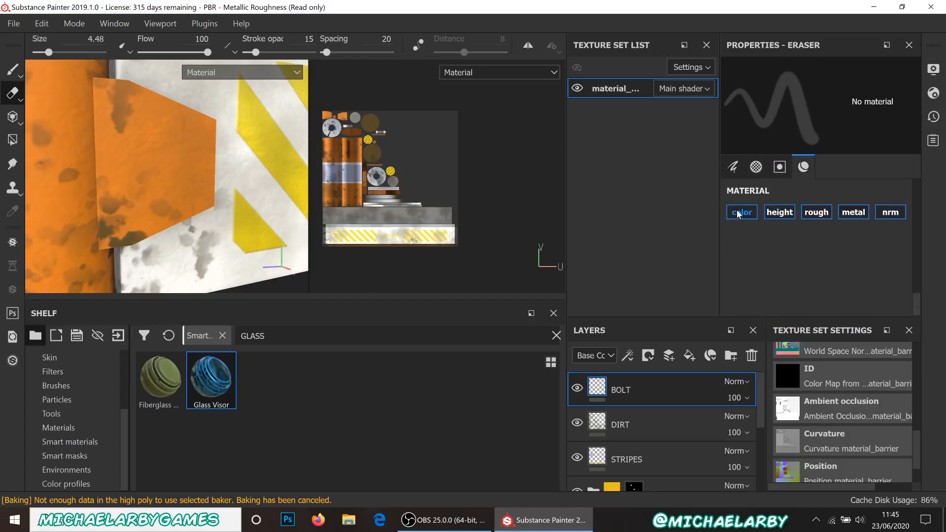
# Switch to the Paint brush, disable its color and roughness channels so only height remains, and set the height to -0.5586
pyautogui.click(11, 73)
pyautogui.scroll(-5, 830, 260)
pyautogui.scroll(4, 829, 259)
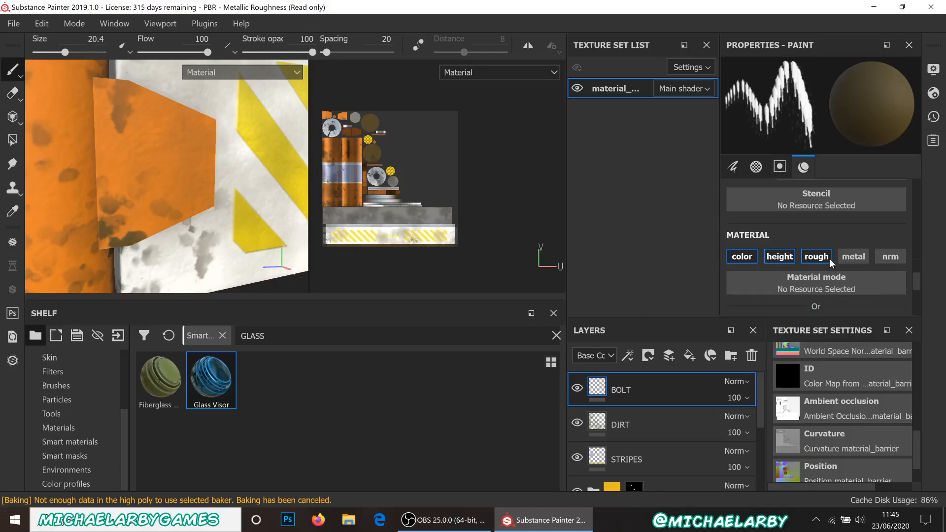
pyautogui.click(741, 256)
pyautogui.click(815, 256)
pyautogui.scroll(-1, 802, 258)
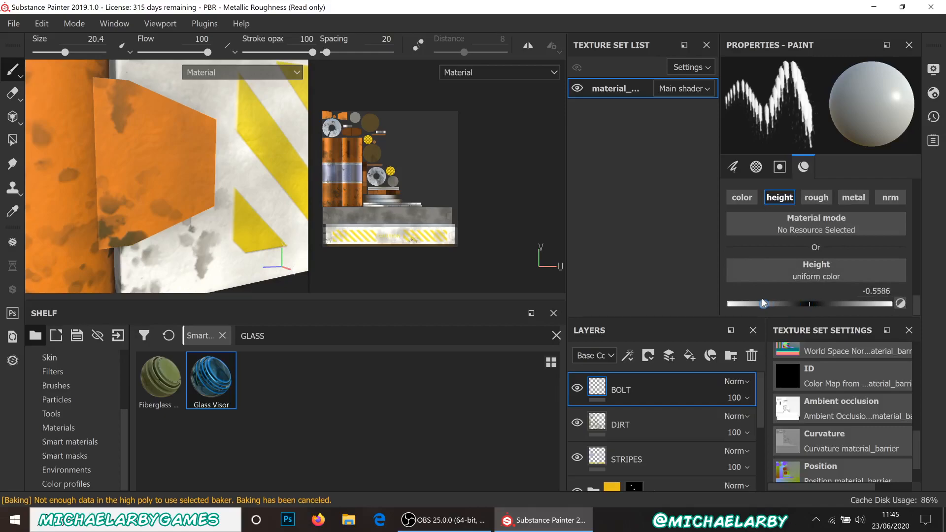
# Replace the paint brush's Drop Long alpha with the Shape Circle Squeeze alpha, searching for CIRCLE
pyautogui.scroll(6, 805, 232)
pyautogui.scroll(1, 805, 232)
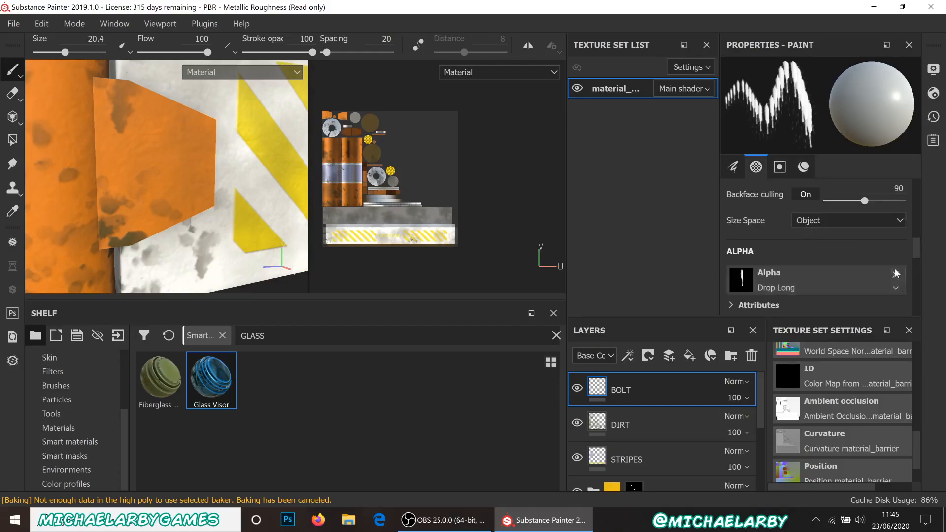
pyautogui.click(895, 275)
pyautogui.scroll(-1, 805, 246)
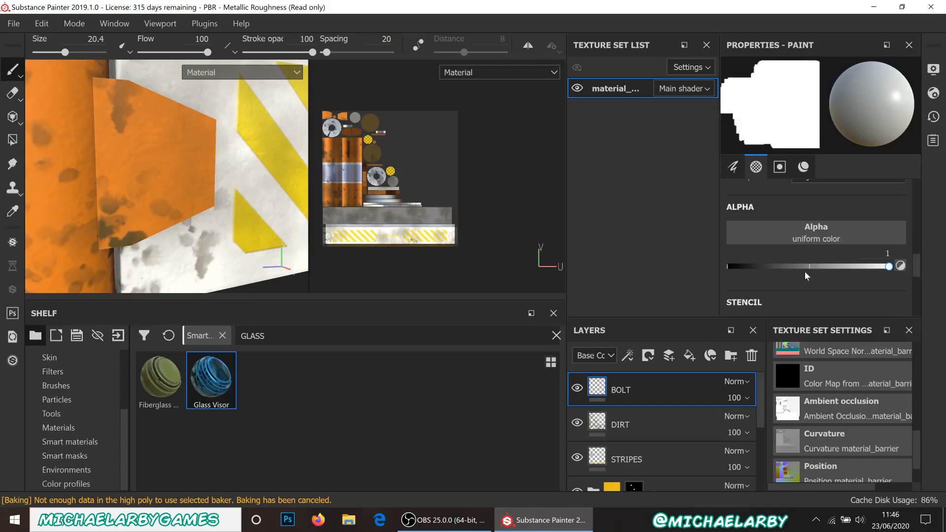
pyautogui.click(815, 239)
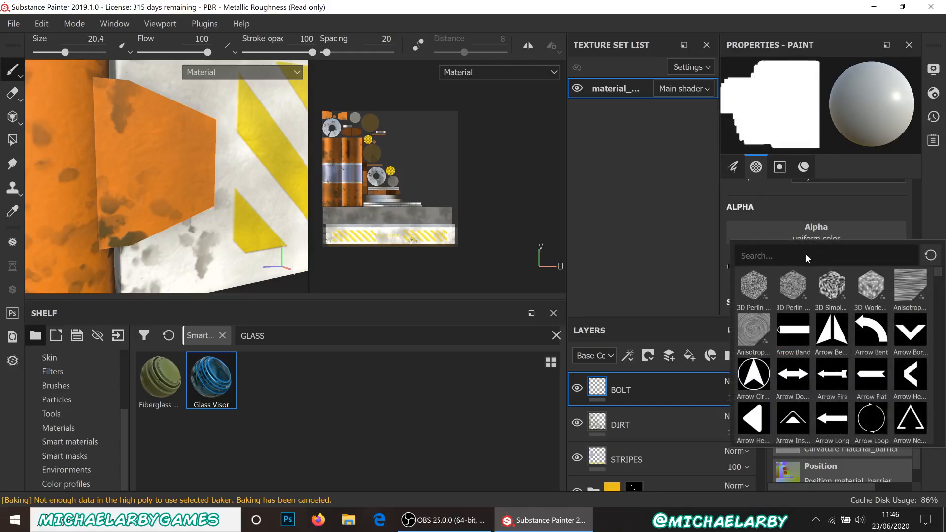
pyautogui.write('CIRCLE')
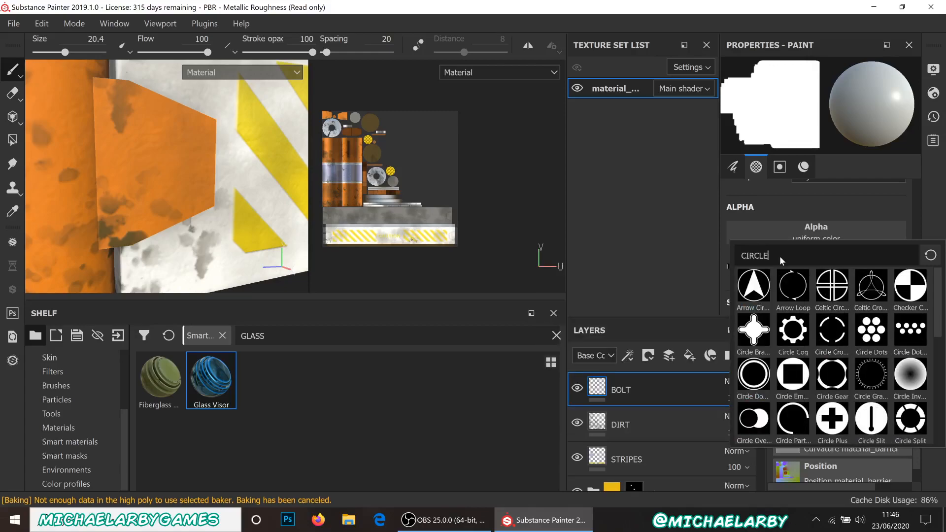
pyautogui.scroll(-5, 826, 299)
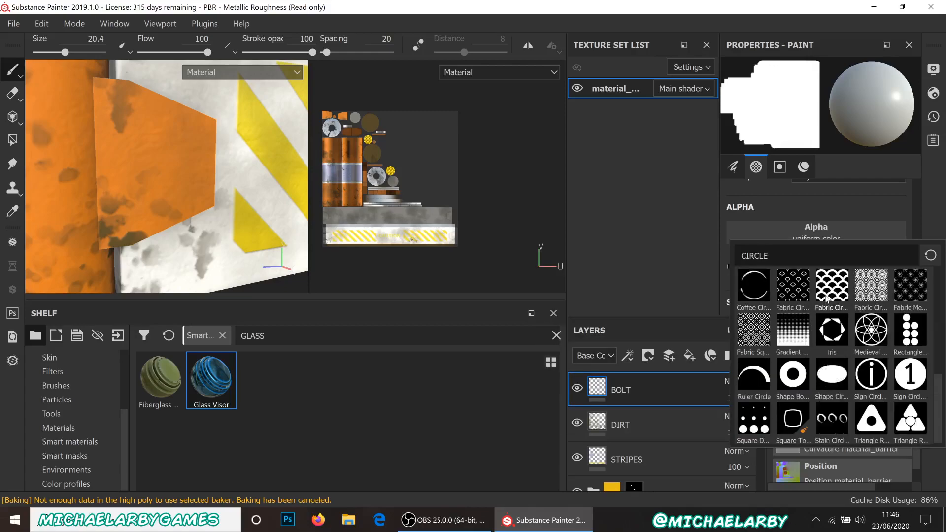
pyautogui.click(830, 377)
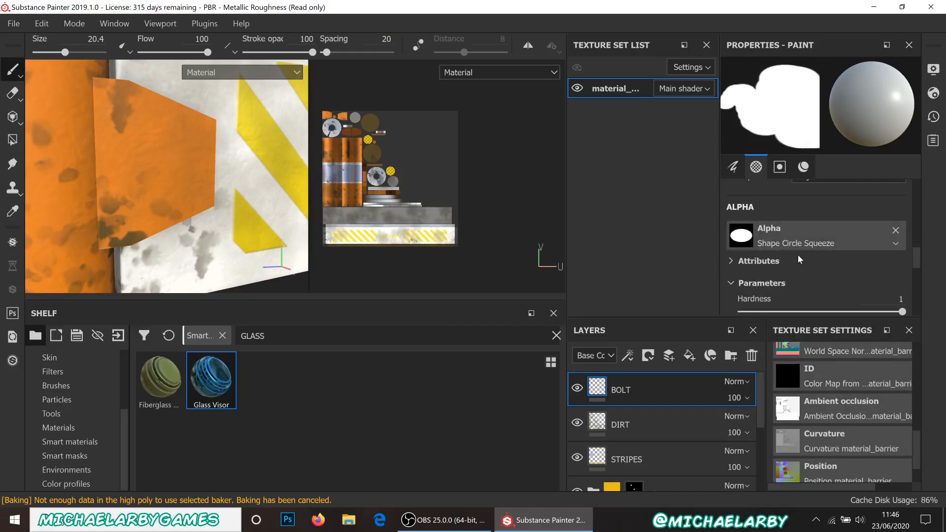
# Set the circle alpha's Hardness to 1 and Squeeze to 1 for a full round, hard-edged shape
pyautogui.moveTo(902, 311)
pyautogui.mouseDown()
pyautogui.moveTo(803, 311)
pyautogui.moveTo(914, 312)
pyautogui.mouseUp()
pyautogui.scroll(-2, 814, 247)
pyautogui.click(838, 298)
pyautogui.moveTo(839, 298); pyautogui.dragTo(908, 299)
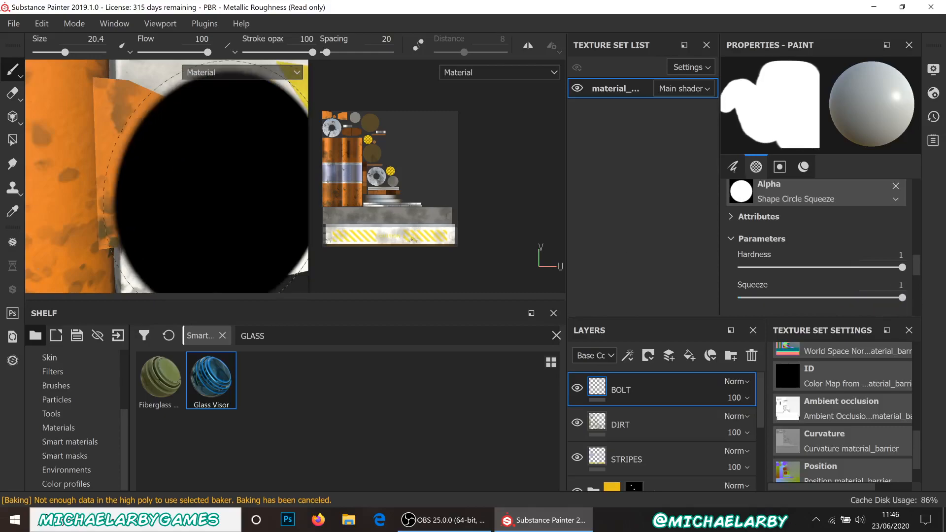
# Reduce the brush size to 2.3 and stamp a recessed bolt hole in the middle of the orange bracket
pyautogui.moveTo(150, 165)
pyautogui.keyDown('ctrl'); pyautogui.mouseDown(button='right')
pyautogui.moveTo(189, 165)
pyautogui.moveTo(108, 165)
pyautogui.moveTo(123, 162)
pyautogui.mouseUp(button='right'); pyautogui.keyUp('ctrl')
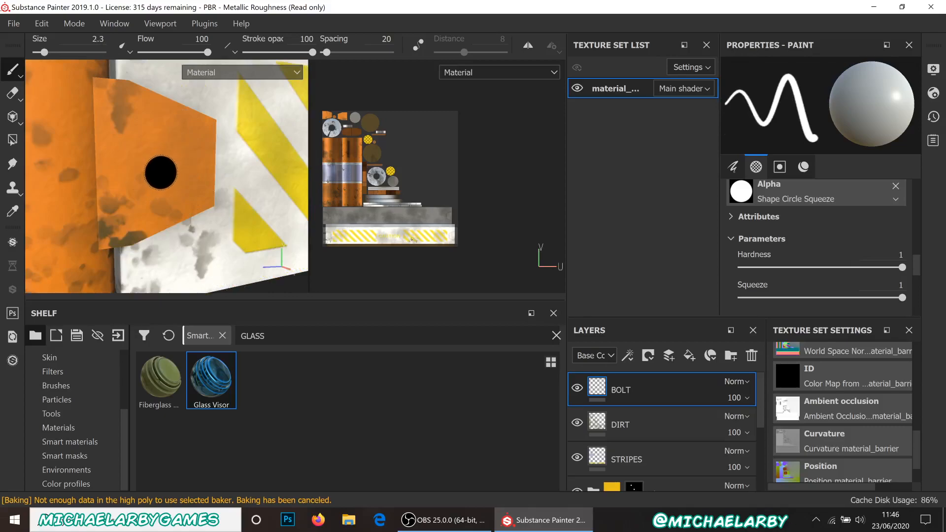
pyautogui.moveTo(155, 170)
pyautogui.keyDown('alt'); pyautogui.mouseDown()
pyautogui.moveTo(164, 167)
pyautogui.moveTo(143, 164)
pyautogui.mouseUp(); pyautogui.keyUp('alt')
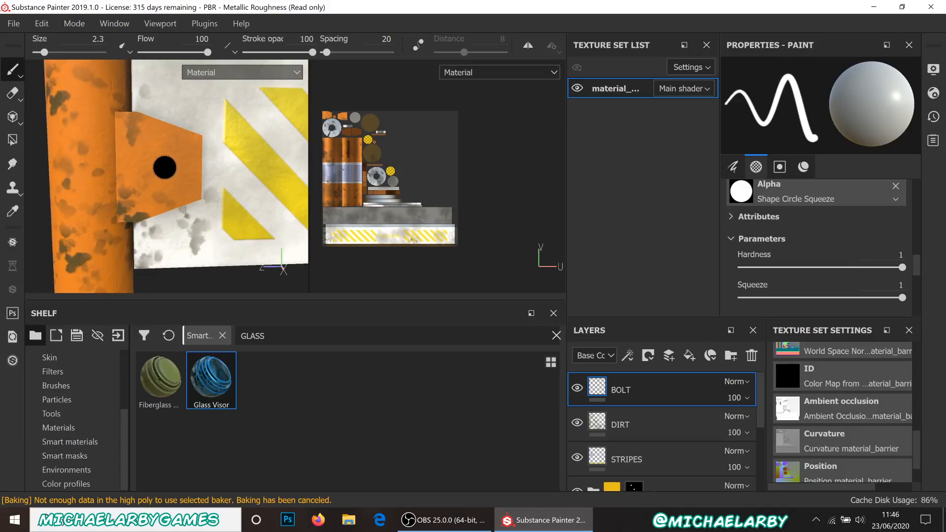
pyautogui.scroll(-5, 109, 164)
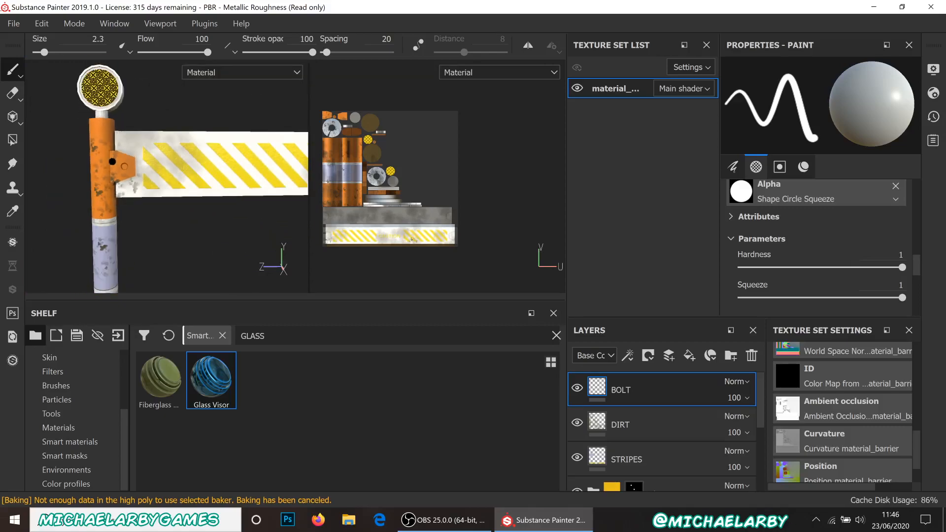
# Stamp a matching recessed bolt hole at size 2.3 on the orange bracket at the barrier's opposite end
pyautogui.scroll(-3, 150, 172)
pyautogui.keyDown('alt'); pyautogui.moveTo(252, 208); pyautogui.dragTo(109, 186, button='middle'); pyautogui.keyUp('alt')
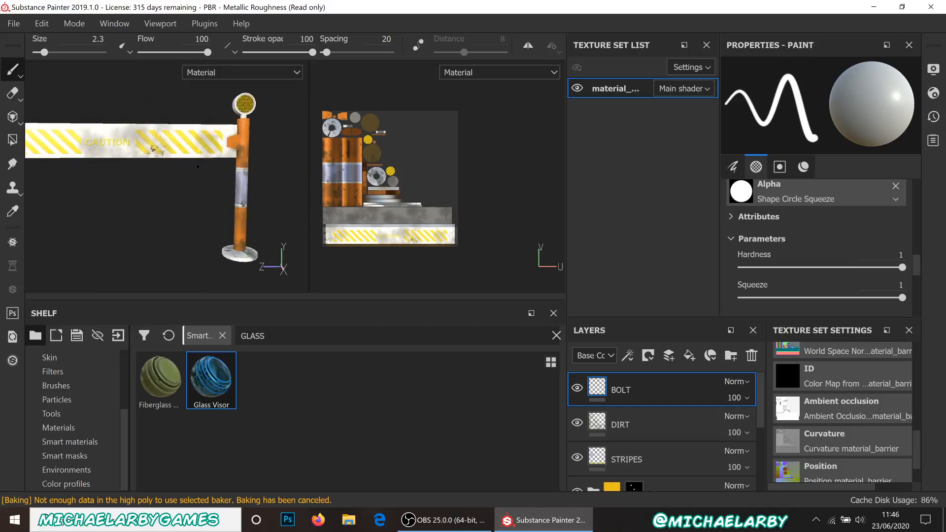
pyautogui.scroll(4, 123, 148)
pyautogui.keyDown('alt'); pyautogui.moveTo(275, 147); pyautogui.dragTo(178, 160, button='middle'); pyautogui.keyUp('alt')
pyautogui.scroll(4, 251, 151)
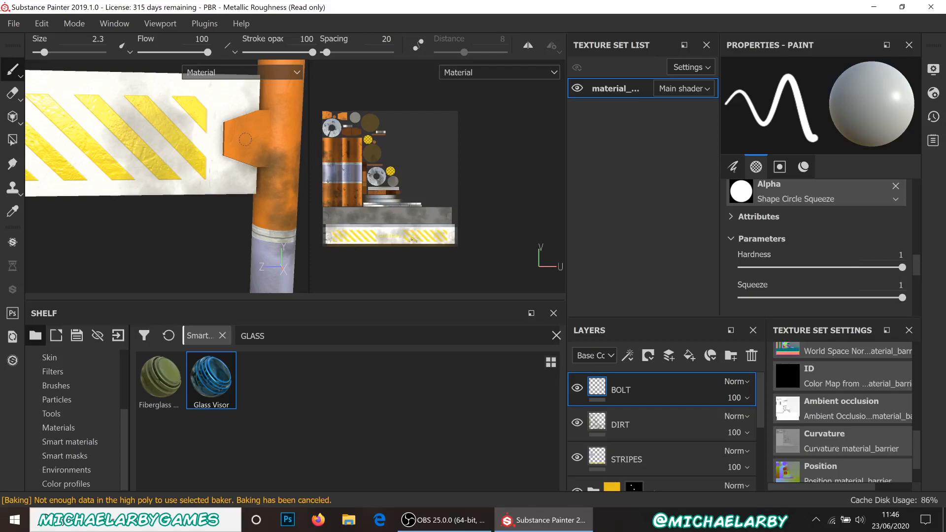
pyautogui.scroll(6, 239, 195)
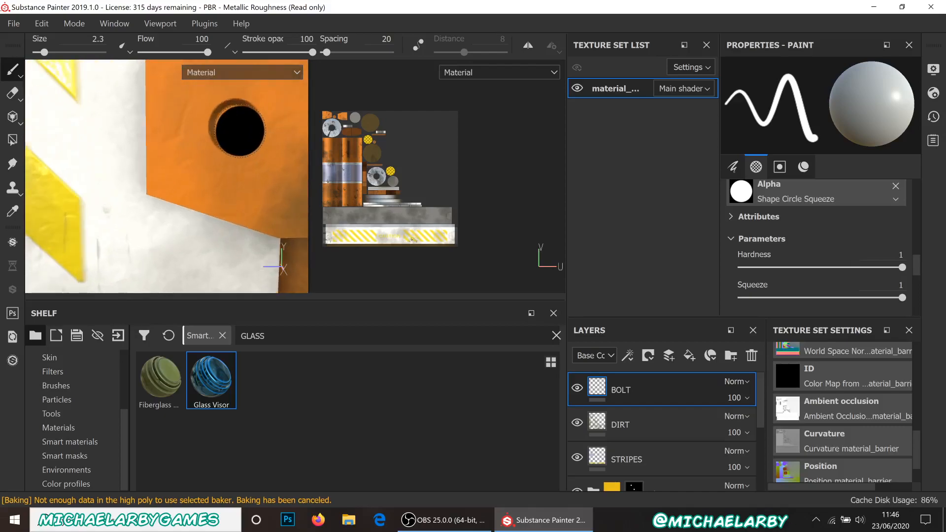
pyautogui.scroll(2, 235, 126)
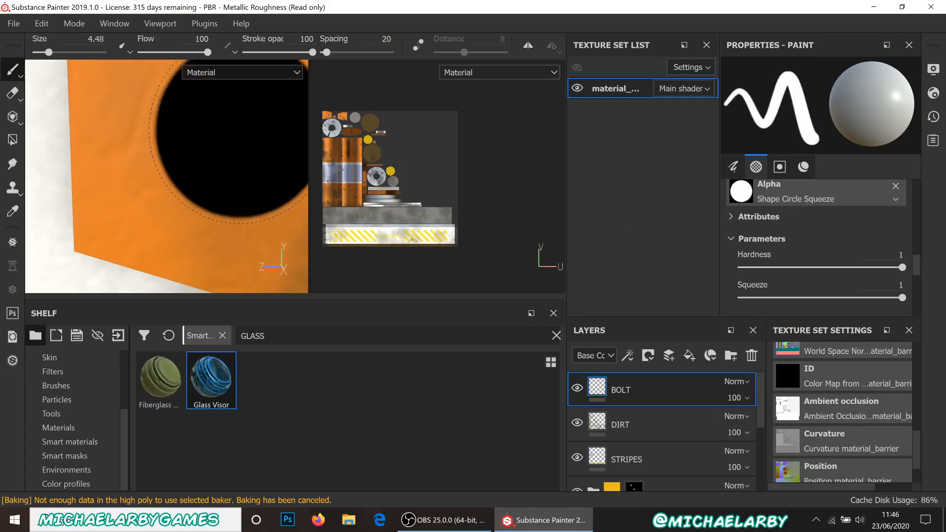
pyautogui.moveTo(244, 130)
pyautogui.keyDown('ctrl'); pyautogui.mouseDown(button='right')
pyautogui.moveTo(215, 130)
pyautogui.moveTo(277, 125)
pyautogui.mouseUp(button='right'); pyautogui.keyUp('ctrl')
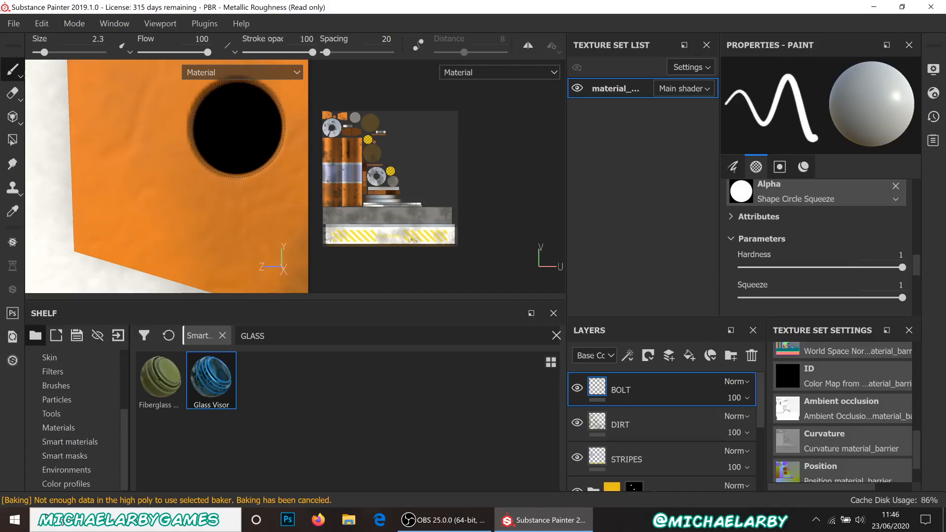
# Set the brush size to 2, switch painting from height to color, and choose a near-white base color (R 0.737, G 0.724, B 0.704)
pyautogui.click(98, 39)
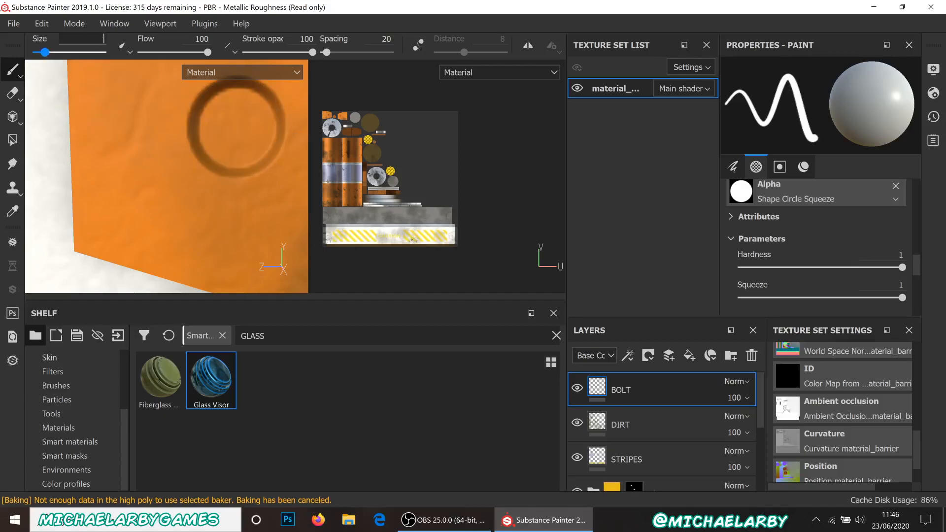
pyautogui.write('2')
pyautogui.press('Return')
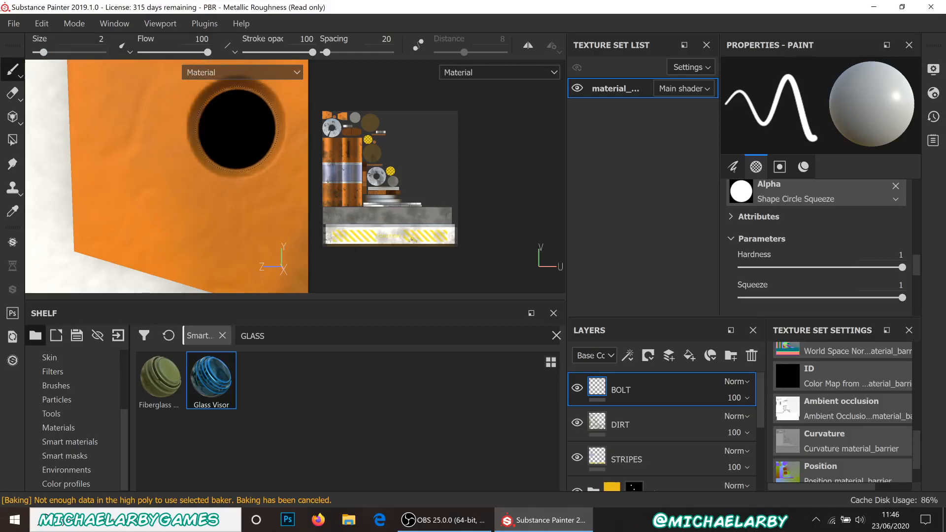
pyautogui.scroll(-5, 797, 253)
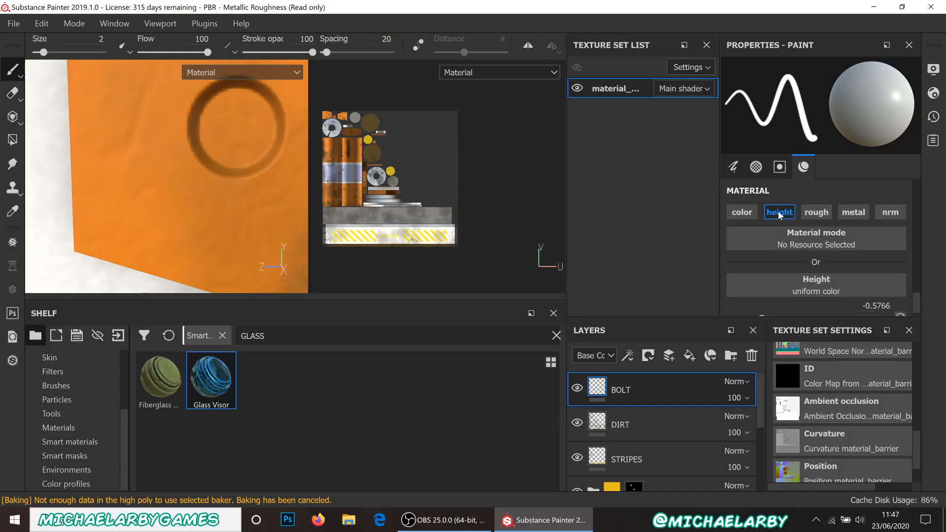
pyautogui.click(755, 214)
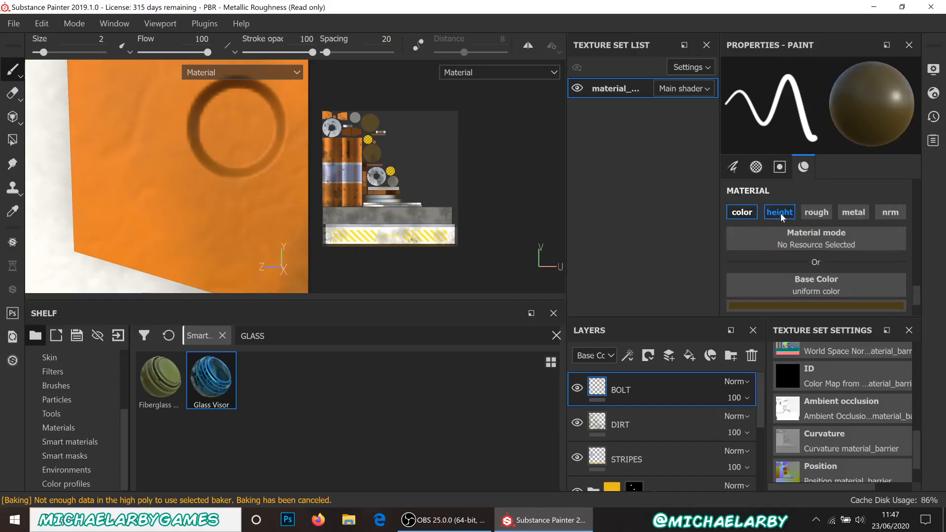
pyautogui.click(807, 309)
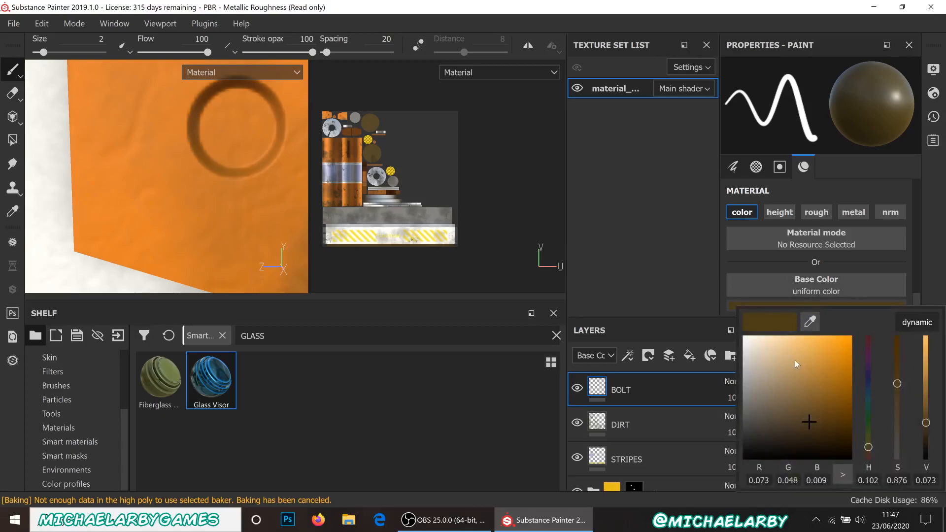
pyautogui.click(748, 350)
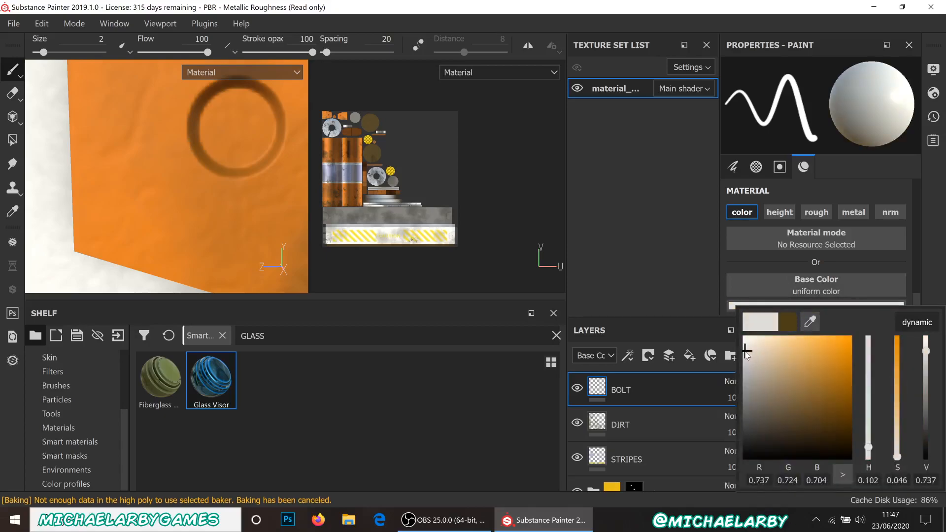
pyautogui.click(783, 266)
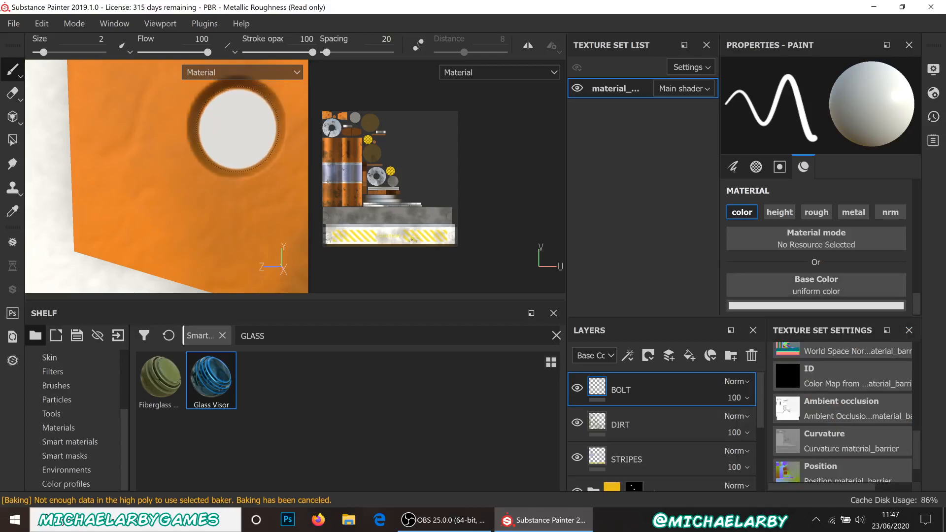
# Enable the brush's roughness and metallic channels, setting Roughness to 0.1712 and Metallic to 0.5495
pyautogui.scroll(-1, 763, 271)
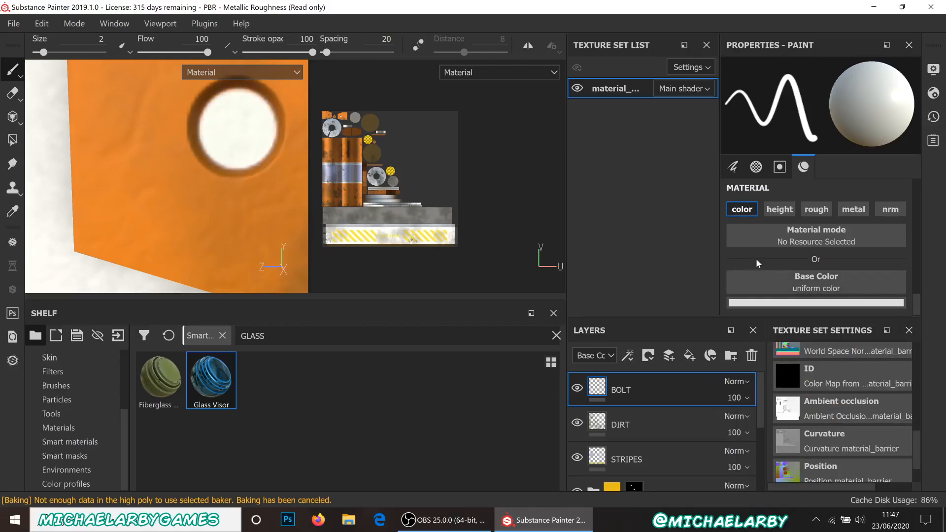
pyautogui.click(822, 211)
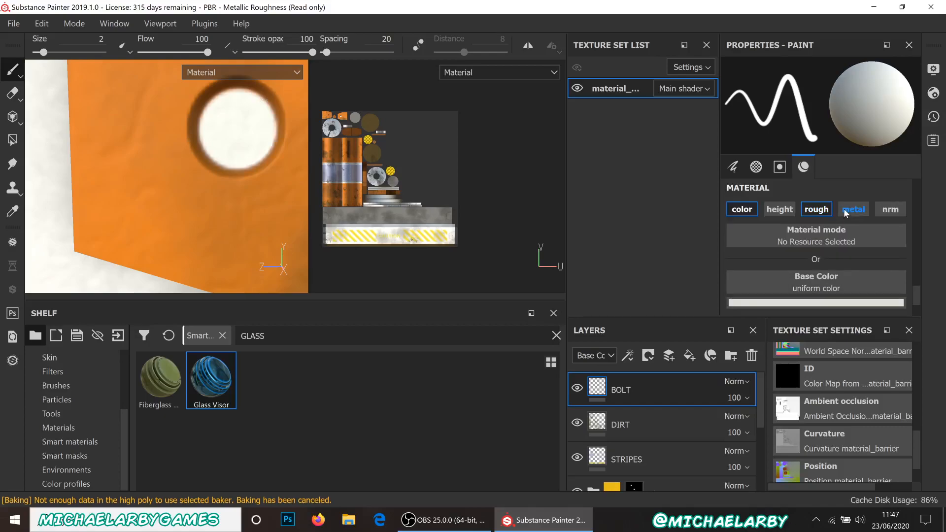
pyautogui.click(847, 211)
pyautogui.scroll(-3, 820, 248)
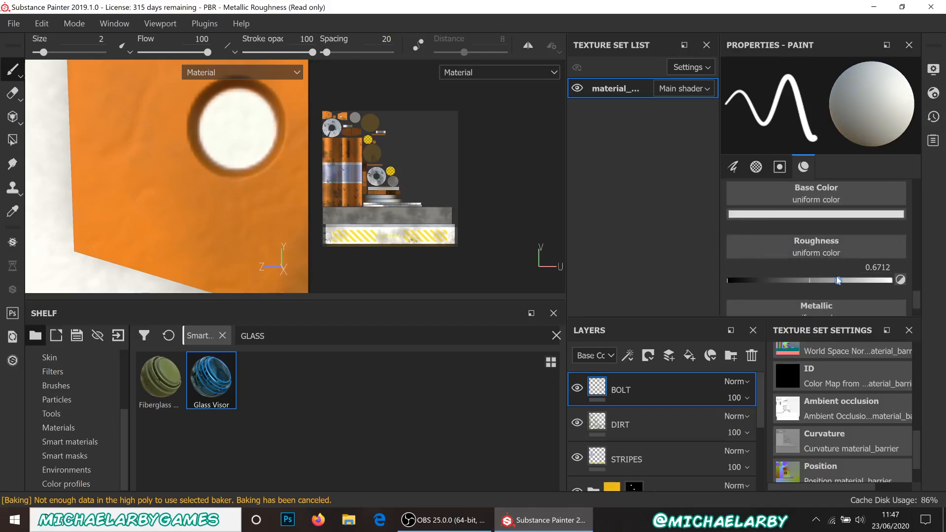
pyautogui.moveTo(801, 281)
pyautogui.mouseDown()
pyautogui.moveTo(757, 282)
pyautogui.moveTo(793, 309)
pyautogui.moveTo(818, 309)
pyautogui.mouseUp()
pyautogui.scroll(-2, 776, 270)
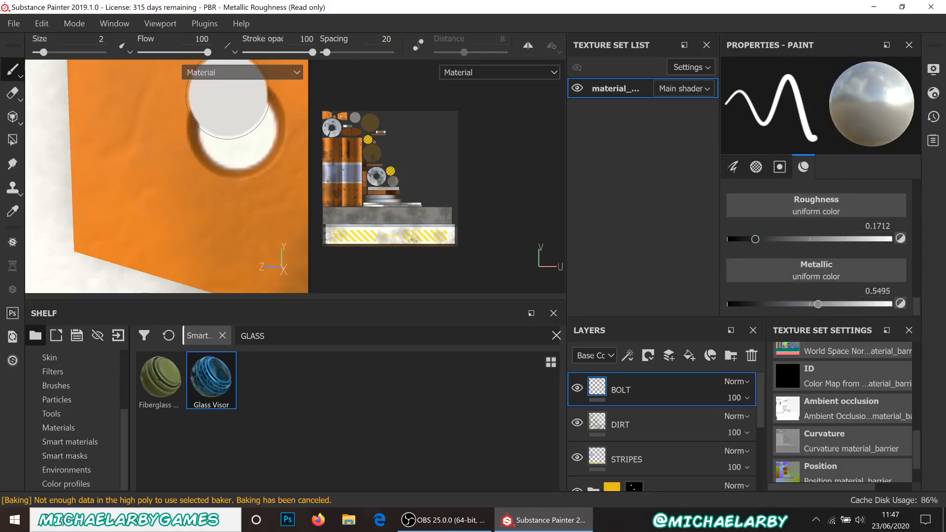
# Stamp shiny near-white metal bolt heads inside the recessed holes on both orange brackets
pyautogui.scroll(-5, 239, 127)
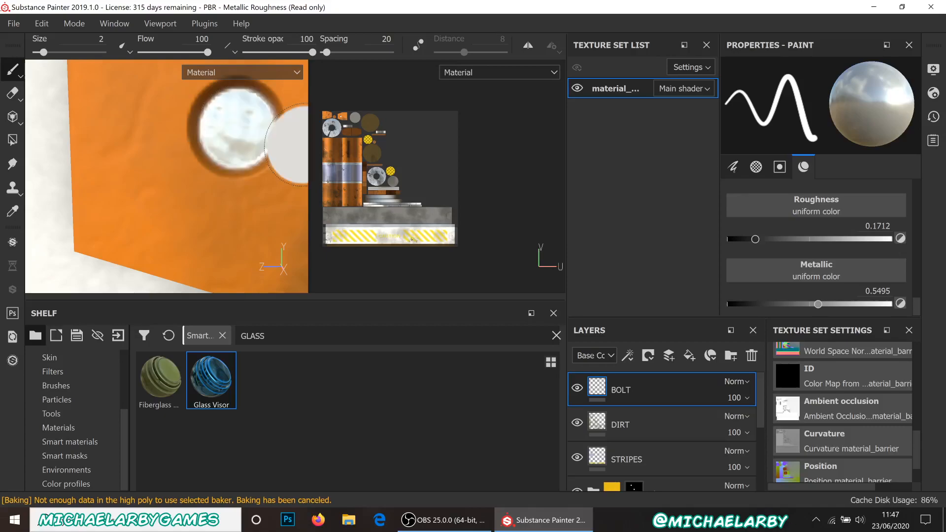
pyautogui.scroll(-6, 97, 172)
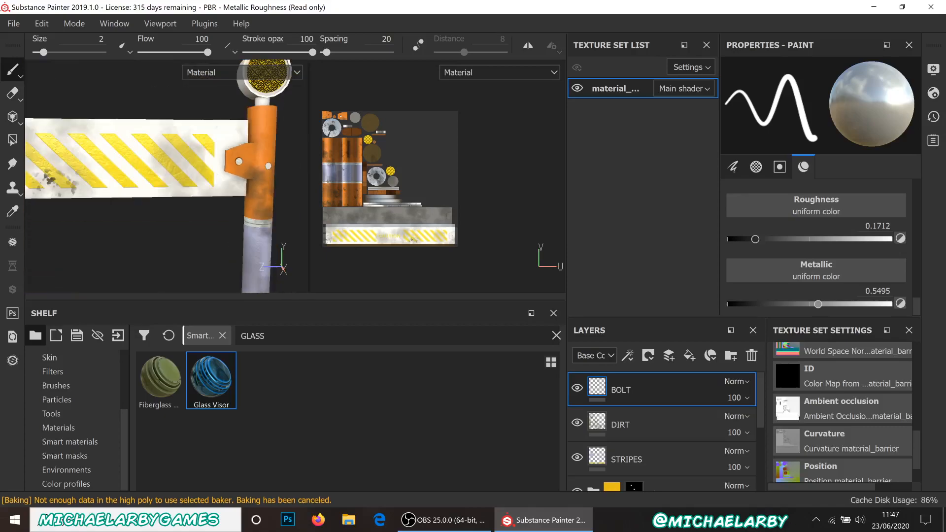
pyautogui.scroll(4, 60, 168)
pyautogui.keyDown('alt'); pyautogui.moveTo(124, 163); pyautogui.dragTo(219, 163, button='middle'); pyautogui.keyUp('alt')
pyautogui.scroll(4, 113, 158)
pyautogui.scroll(8, 74, 159)
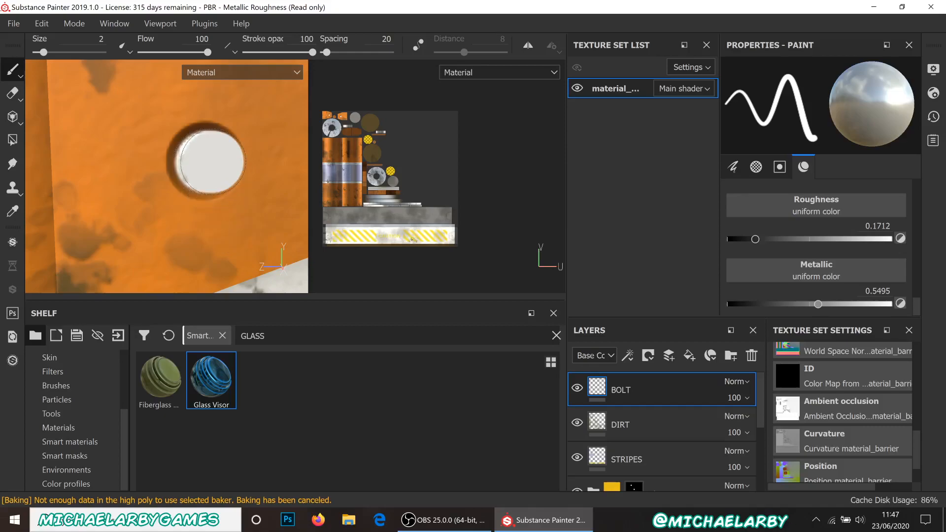
# Change the brush alpha to Circle Plus for the cross slot of the bolt head
pyautogui.scroll(5, 827, 239)
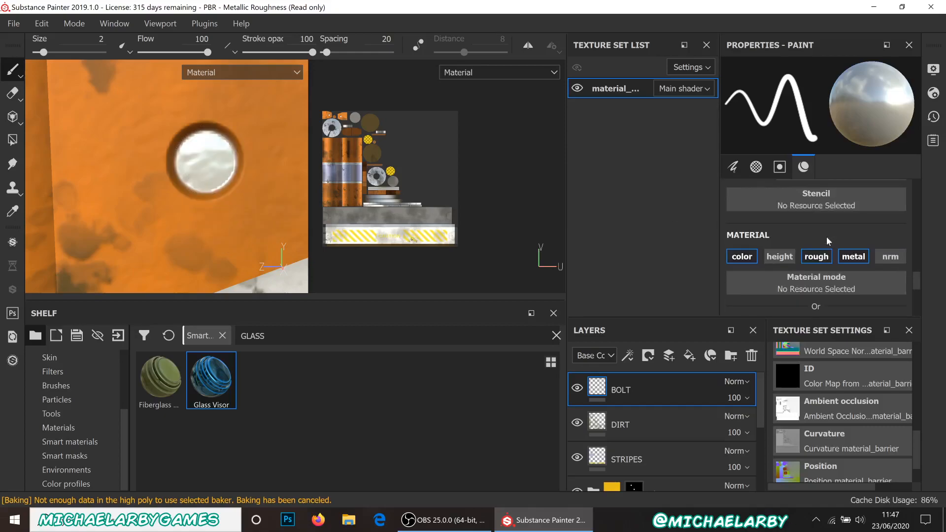
pyautogui.scroll(-5, 827, 239)
pyautogui.scroll(8, 826, 236)
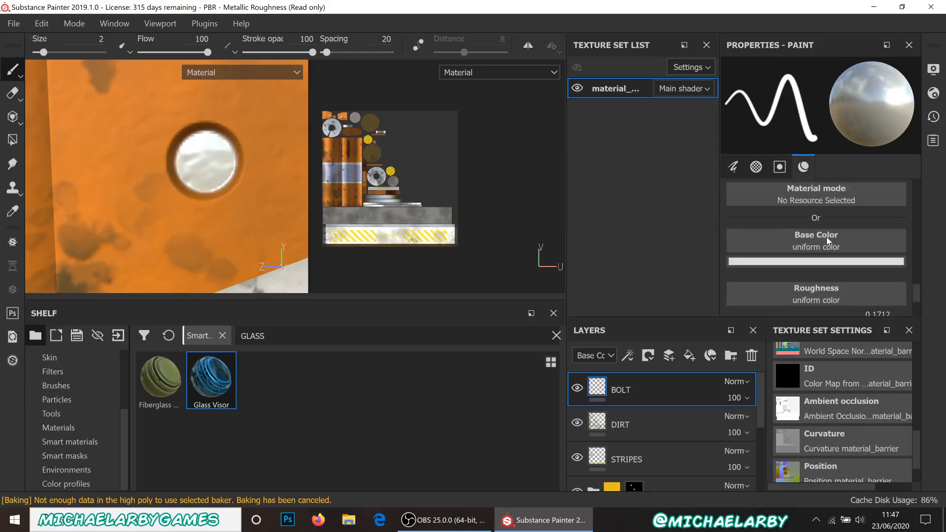
pyautogui.scroll(2, 828, 241)
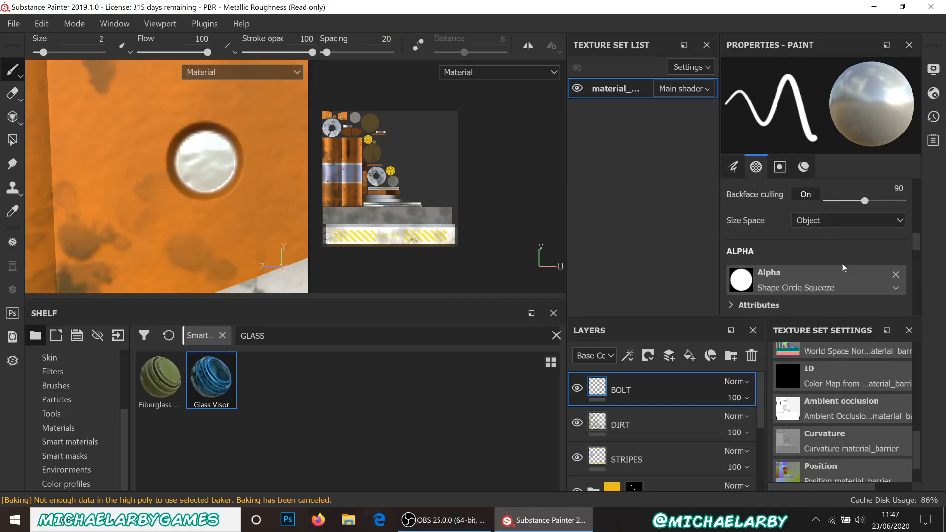
pyautogui.click(846, 274)
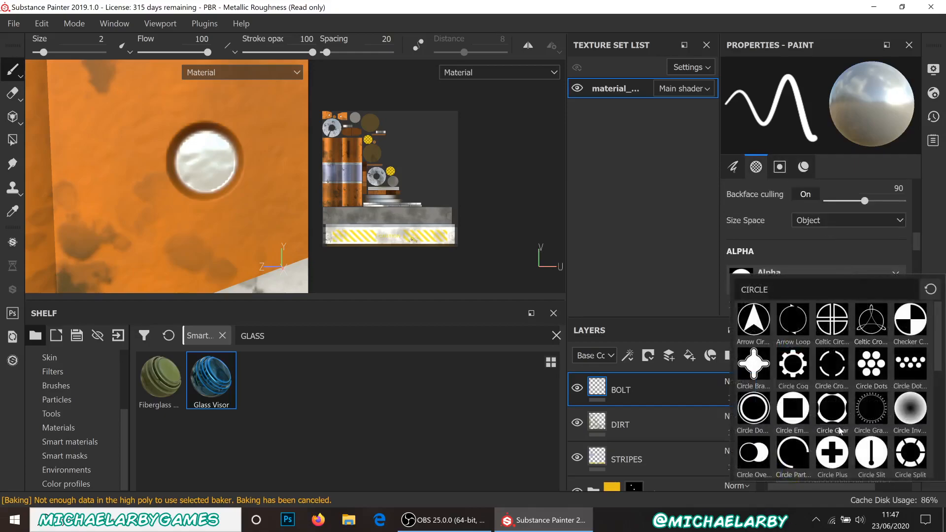
pyautogui.click(833, 455)
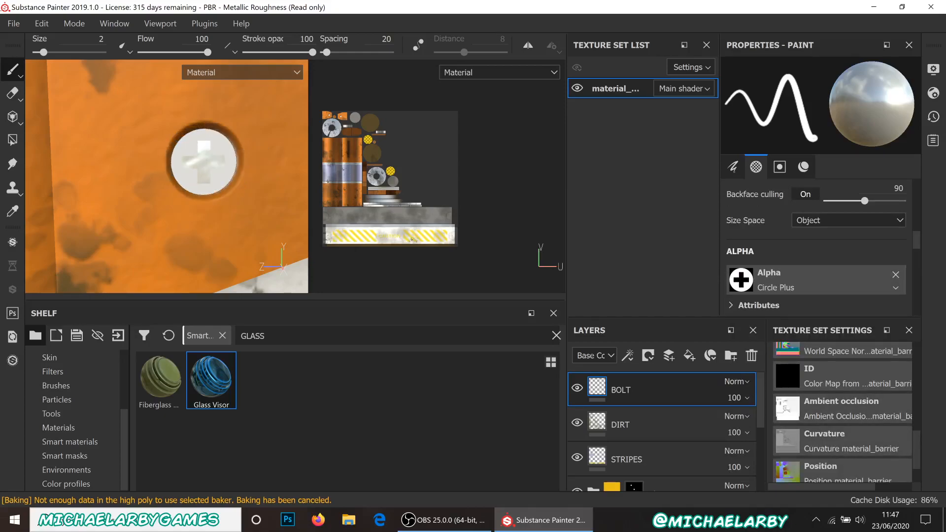
pyautogui.scroll(-5, 781, 261)
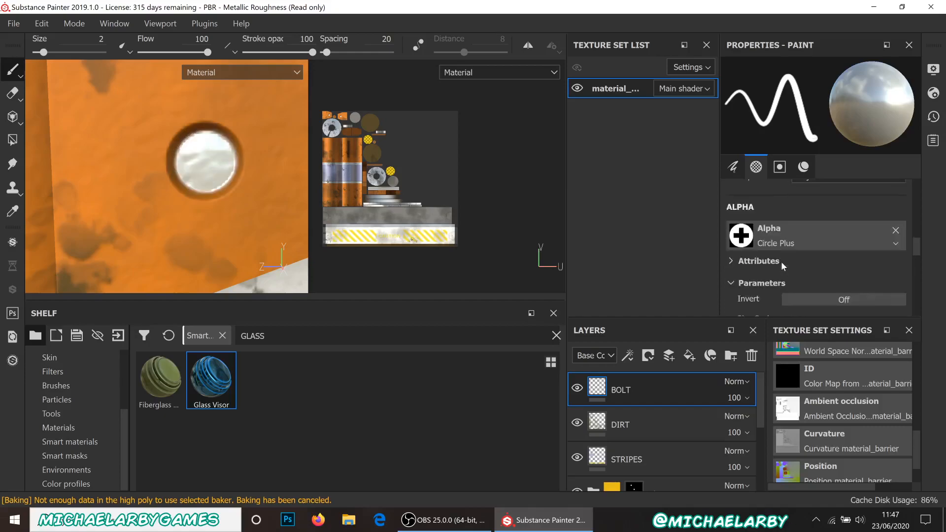
# Enable the brush's height channel at 0.4234 and stamp a raised cross-slot head on the first bracket's bolt
pyautogui.scroll(-2, 785, 254)
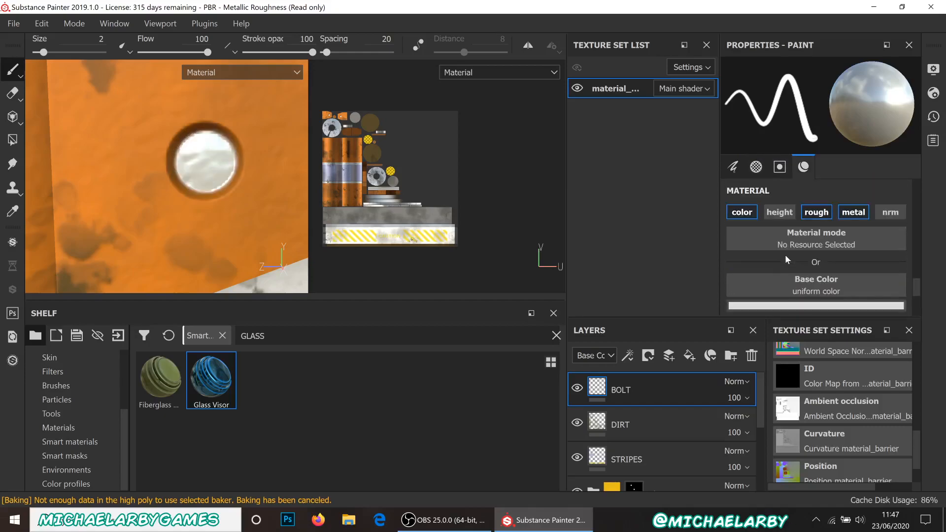
pyautogui.scroll(1, 785, 254)
pyautogui.scroll(-1, 782, 237)
pyautogui.scroll(-1, 782, 237)
pyautogui.moveTo(758, 237); pyautogui.dragTo(843, 243)
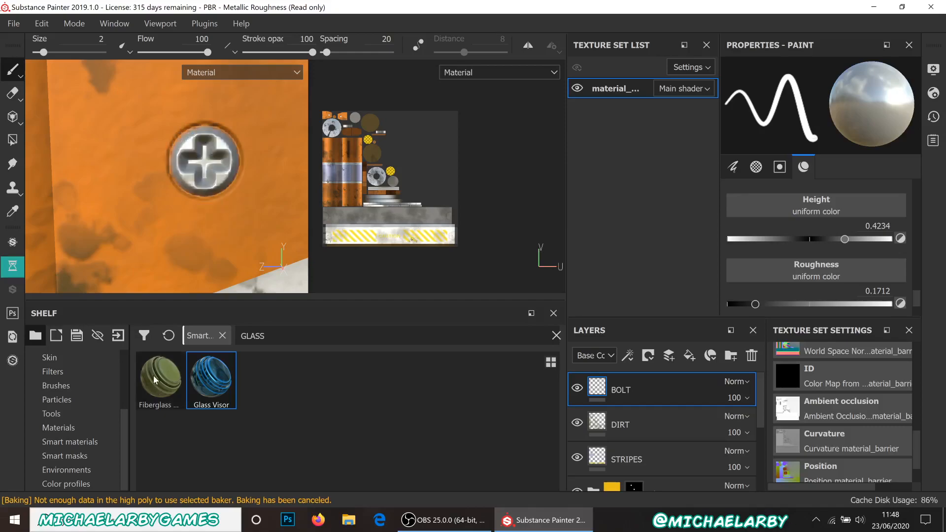
# Stamp the same cross-slot head centered on the opposite bracket's bolt, undoing the first stamp and placing it again
pyautogui.keyDown('alt'); pyautogui.moveTo(118, 241); pyautogui.dragTo(223, 229); pyautogui.keyUp('alt')
pyautogui.scroll(-8, 84, 201)
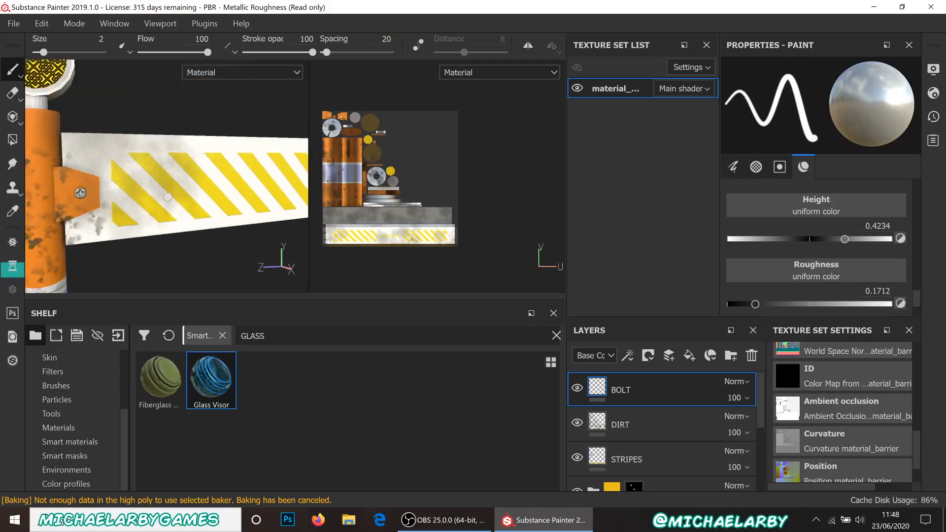
pyautogui.keyDown('alt'); pyautogui.moveTo(129, 199); pyautogui.dragTo(2, 199, button='middle'); pyautogui.keyUp('alt')
pyautogui.keyDown('alt'); pyautogui.moveTo(124, 194); pyautogui.dragTo(14, 199, button='middle'); pyautogui.keyUp('alt')
pyautogui.scroll(10, 157, 190)
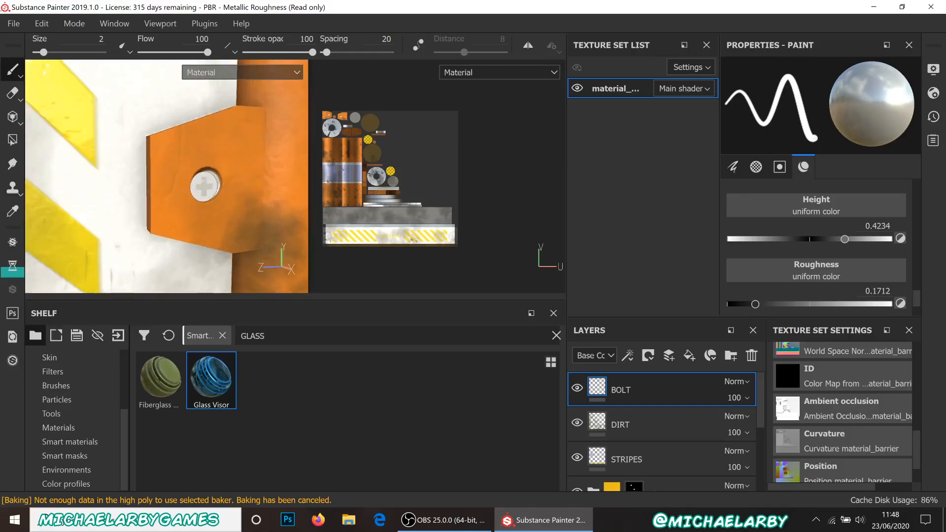
pyautogui.scroll(2, 209, 184)
pyautogui.click(180, 180)
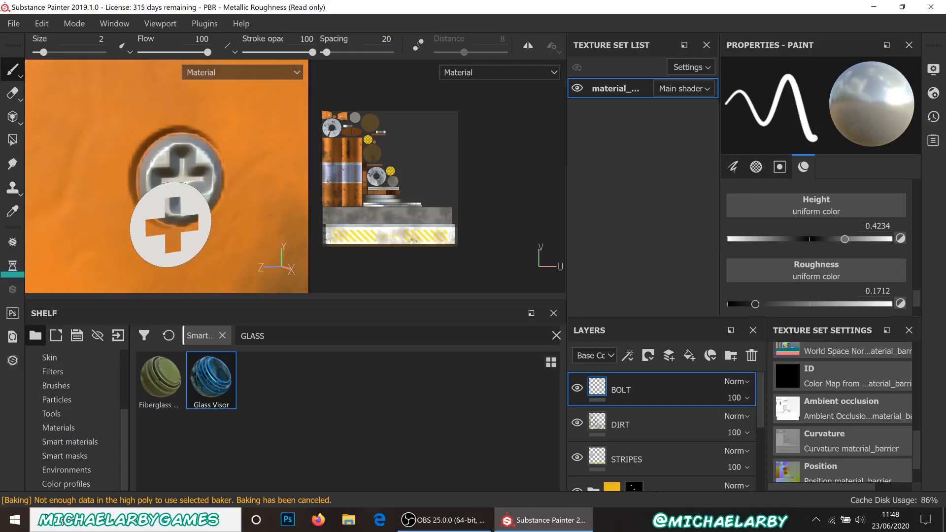
pyautogui.hotkey('ctrl', 'z')
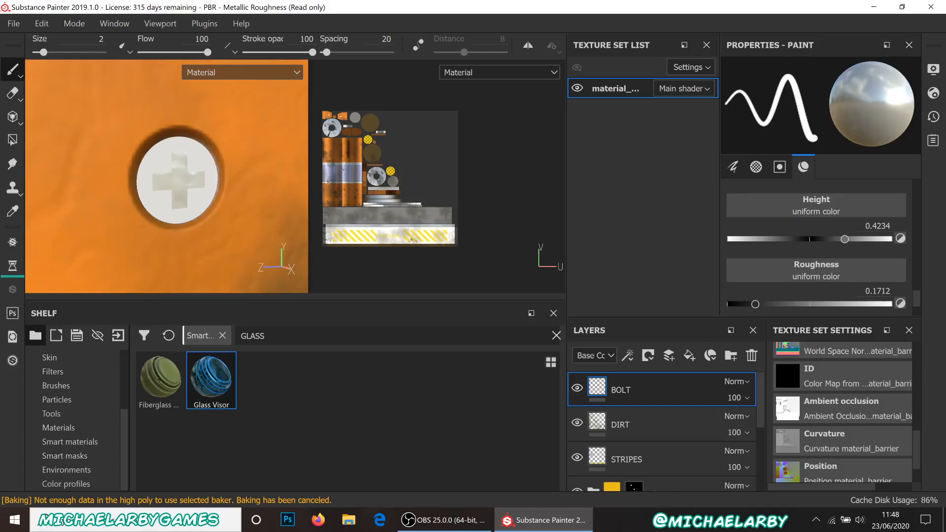
pyautogui.click(177, 180)
pyautogui.scroll(-4, 146, 205)
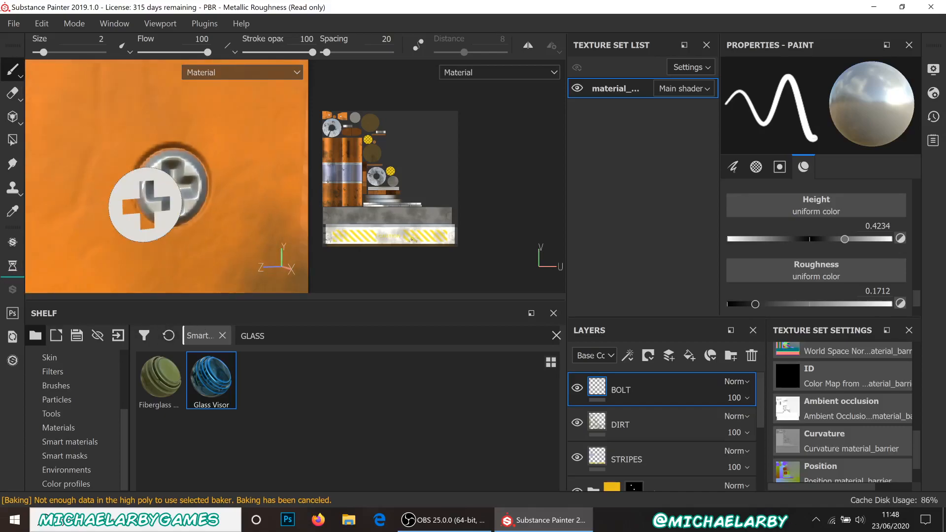
# Save the project, including under the new file name ACCESS BARRIER 2 in the 3d - crash barrier folder
pyautogui.hotkey('ctrl', 's')
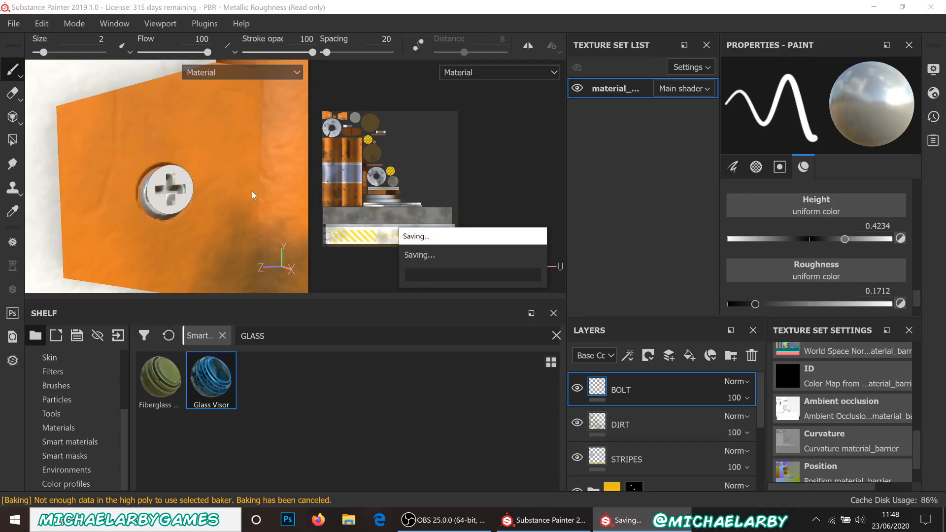
pyautogui.scroll(-4, 228, 211)
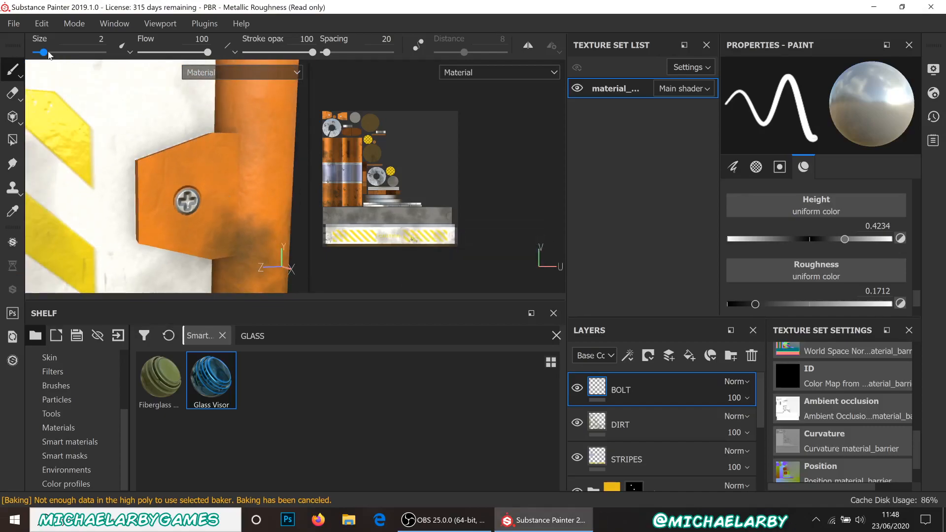
pyautogui.click(15, 25)
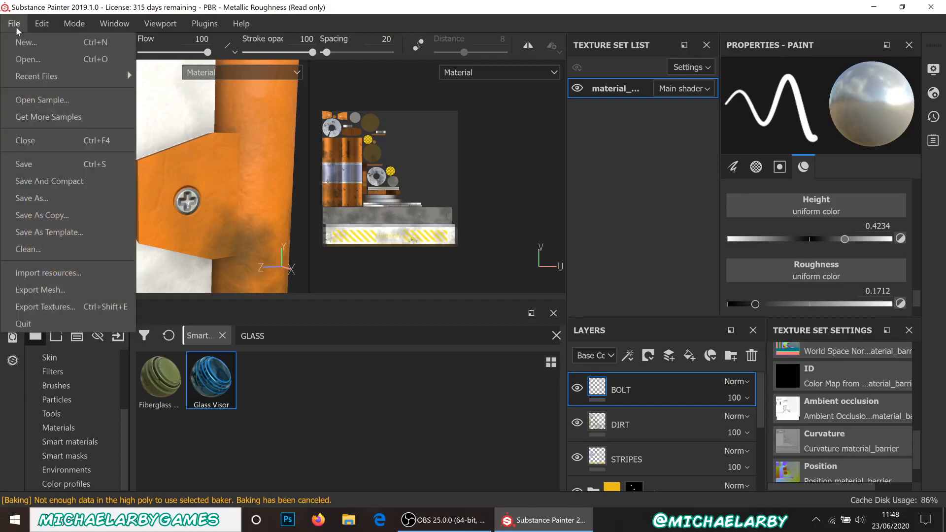
pyautogui.click(36, 198)
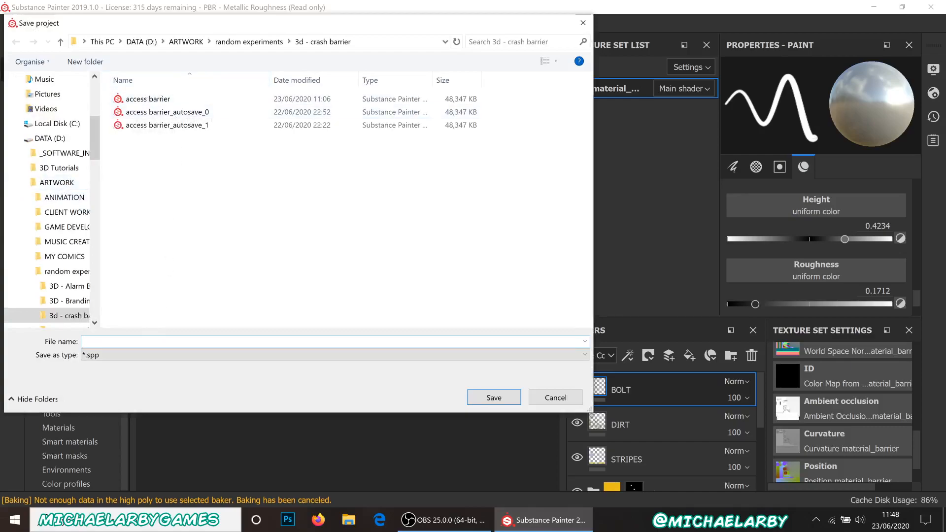
pyautogui.write('ACCESS BARRIER 2')
pyautogui.click(482, 399)
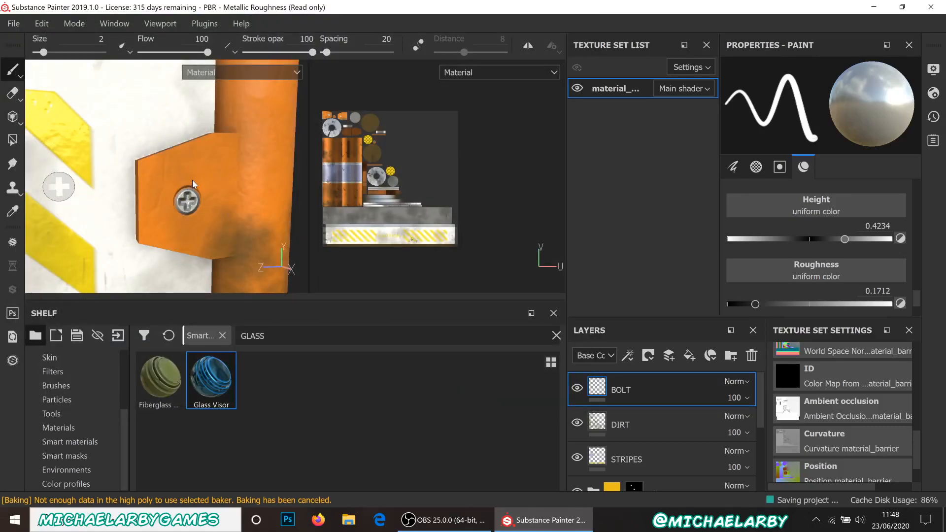
# Examine the barrier's striped board, CAUTION lettering, bracket bolts and warning light from several distances
pyautogui.scroll(-8, 291, 190)
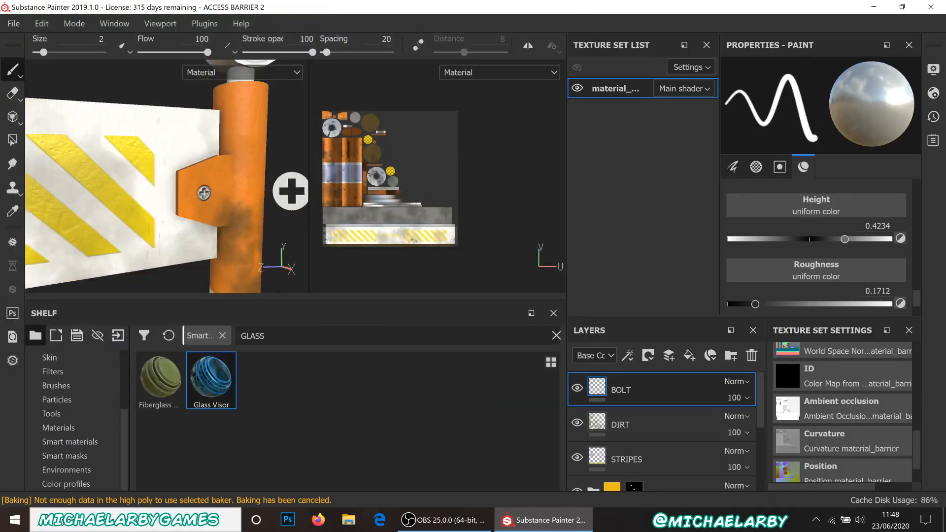
pyautogui.scroll(-8, 109, 195)
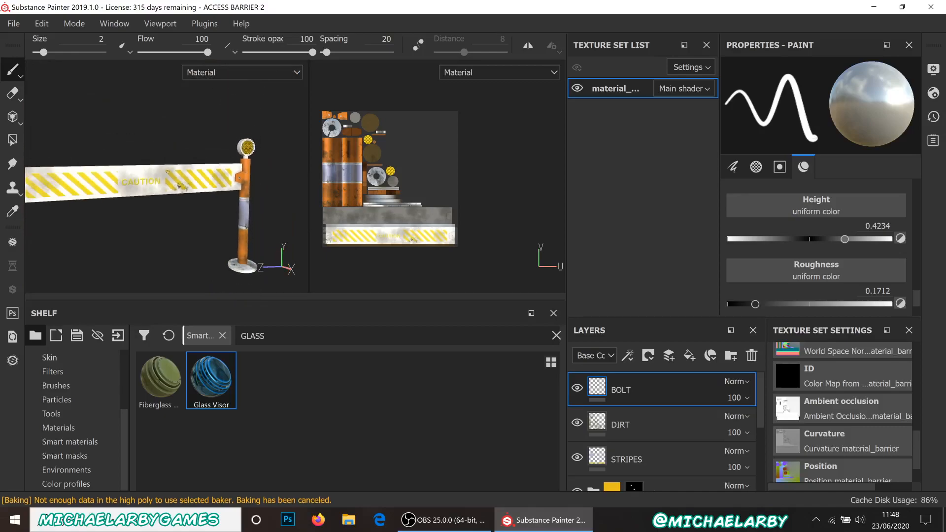
pyautogui.scroll(2, 108, 194)
pyautogui.moveTo(155, 247)
pyautogui.keyDown('alt'); pyautogui.mouseDown()
pyautogui.moveTo(37, 235)
pyautogui.moveTo(144, 247)
pyautogui.mouseUp(); pyautogui.keyUp('alt')
pyautogui.moveTo(145, 220)
pyautogui.keyDown('alt'); pyautogui.mouseDown(button='middle')
pyautogui.moveTo(162, 189)
pyautogui.moveTo(134, 191)
pyautogui.mouseUp(button='middle'); pyautogui.keyUp('alt')
pyautogui.scroll(4, 45, 92)
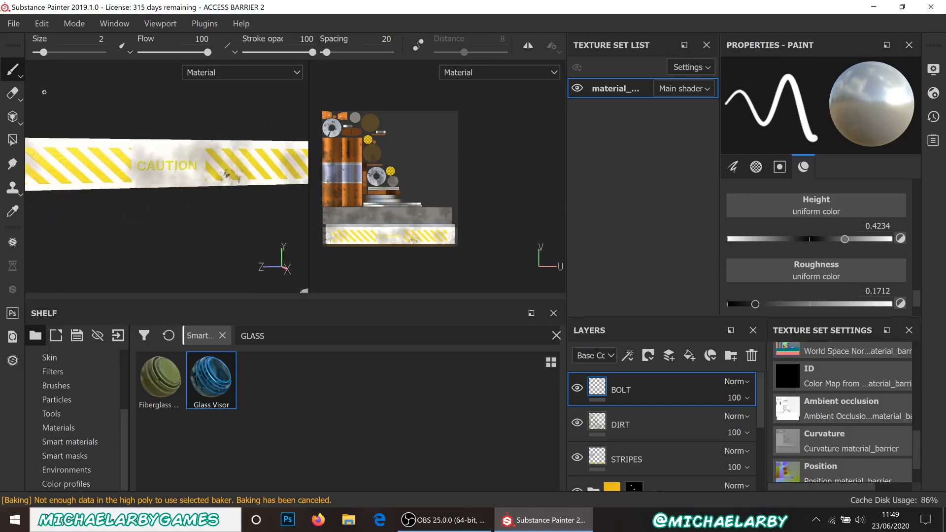
pyautogui.keyDown('alt'); pyautogui.moveTo(53, 117); pyautogui.dragTo(197, 130, button='middle'); pyautogui.keyUp('alt')
pyautogui.scroll(3, 115, 102)
pyautogui.scroll(3, 119, 116)
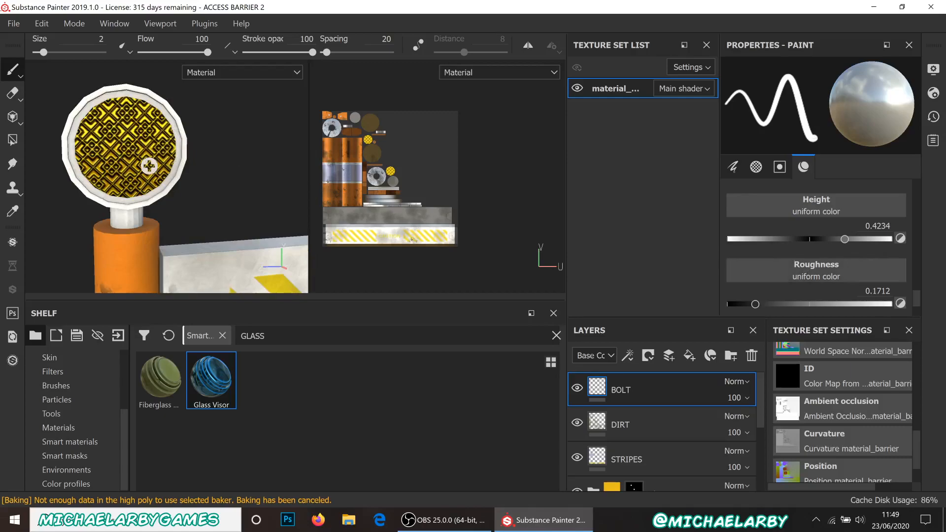
pyautogui.scroll(-3, 124, 152)
pyautogui.scroll(-4, 124, 151)
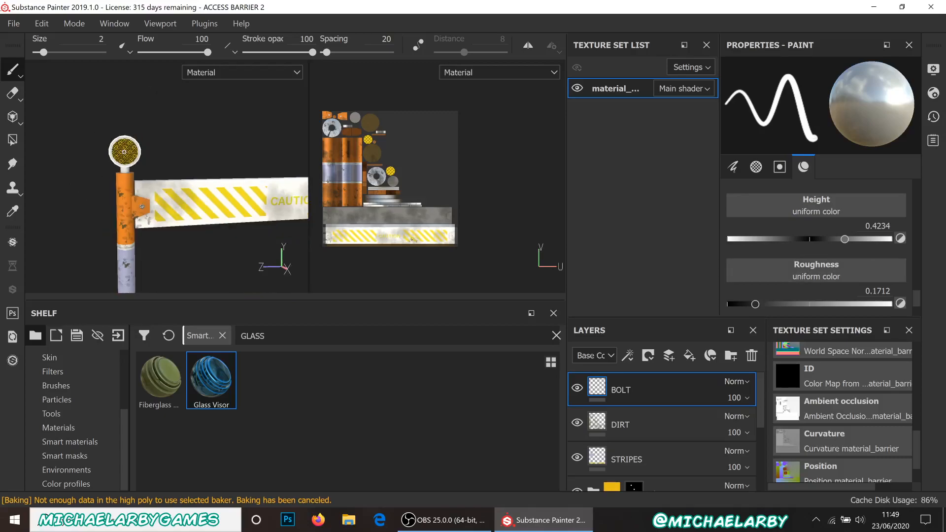
# Open the texture export settings and review the list of maps for the material_barrier texture set
pyautogui.click(10, 26)
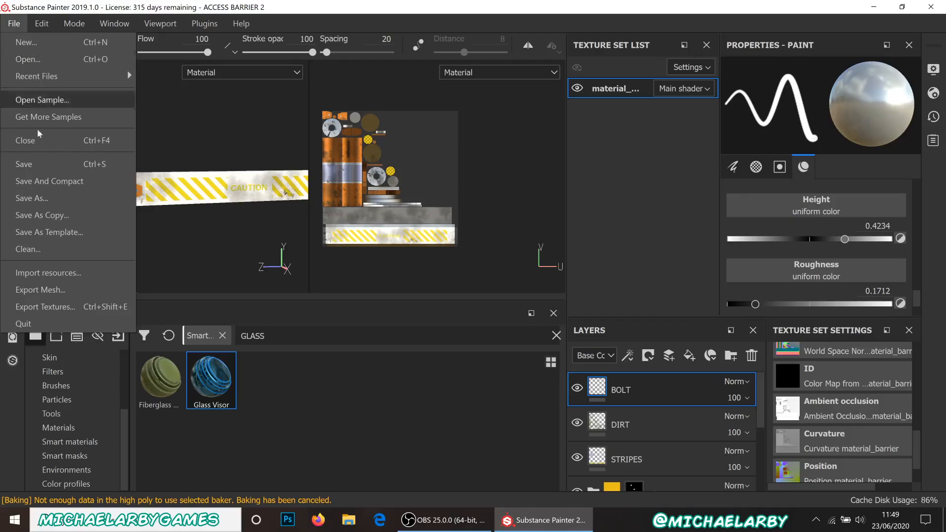
pyautogui.click(56, 303)
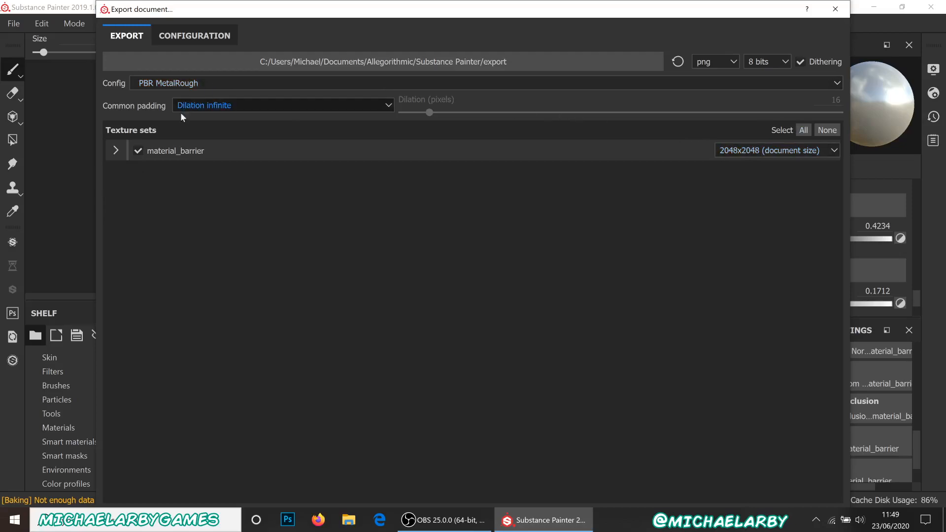
pyautogui.click(116, 151)
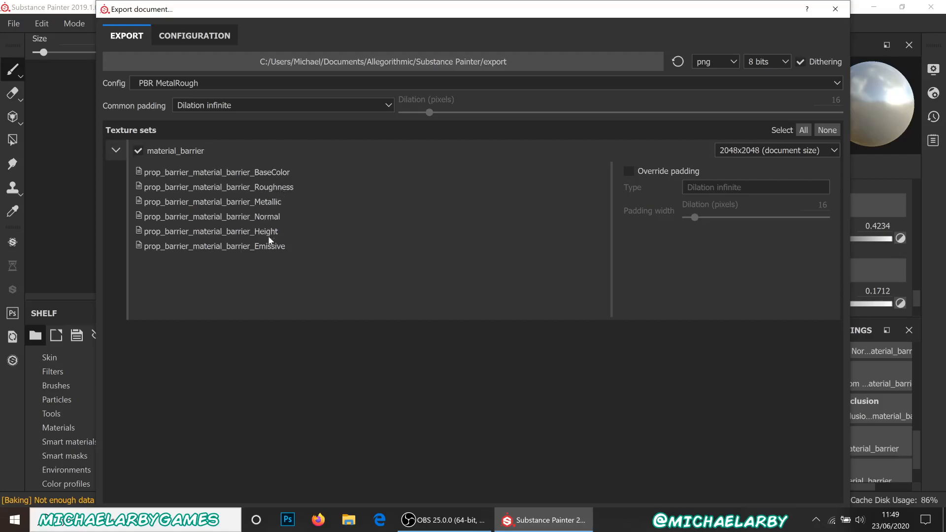
pyautogui.click(119, 149)
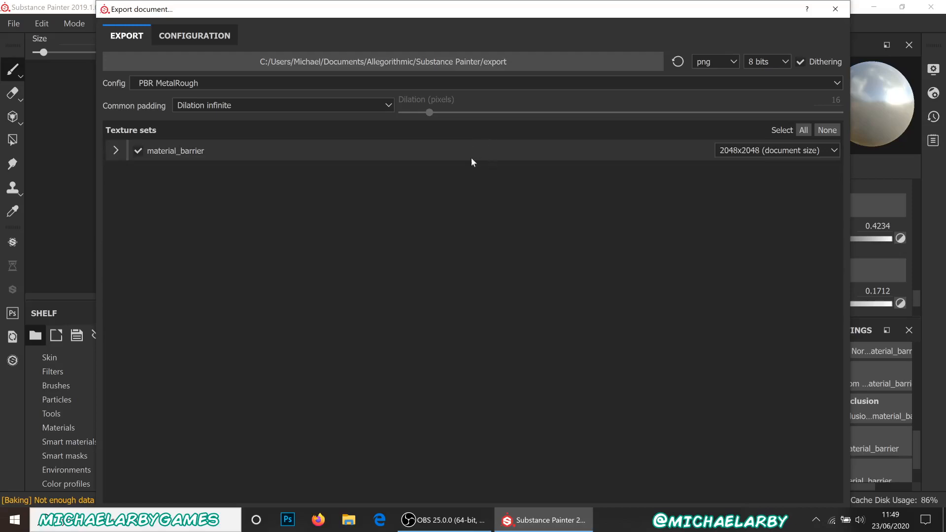
pyautogui.moveTo(465, 10); pyautogui.dragTo(443, 48)
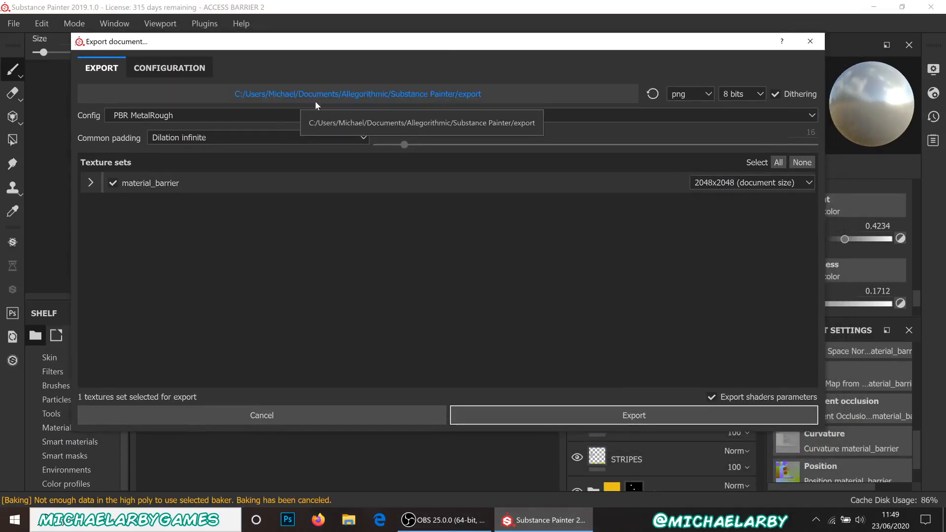
# Look through the folders for the export destination, cancel the choice and close the export settings without exporting
pyautogui.click(327, 97)
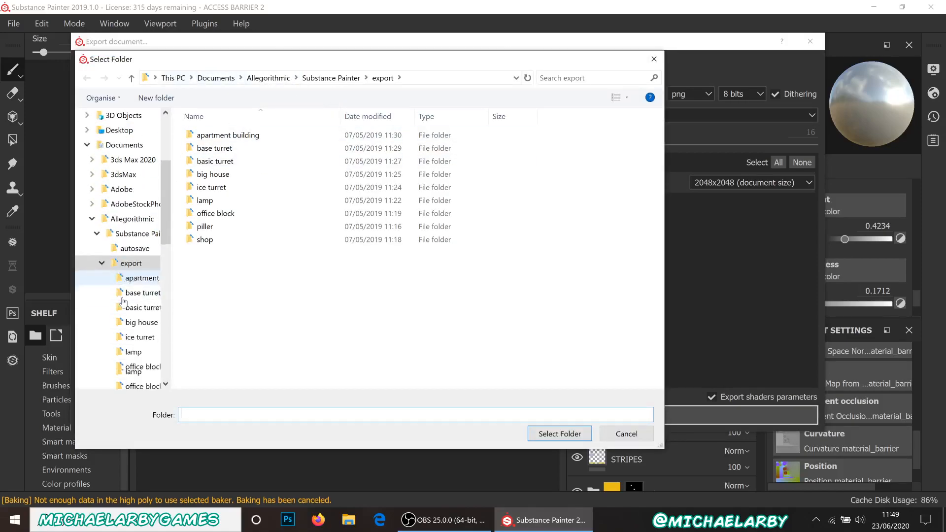
pyautogui.scroll(-5, 123, 301)
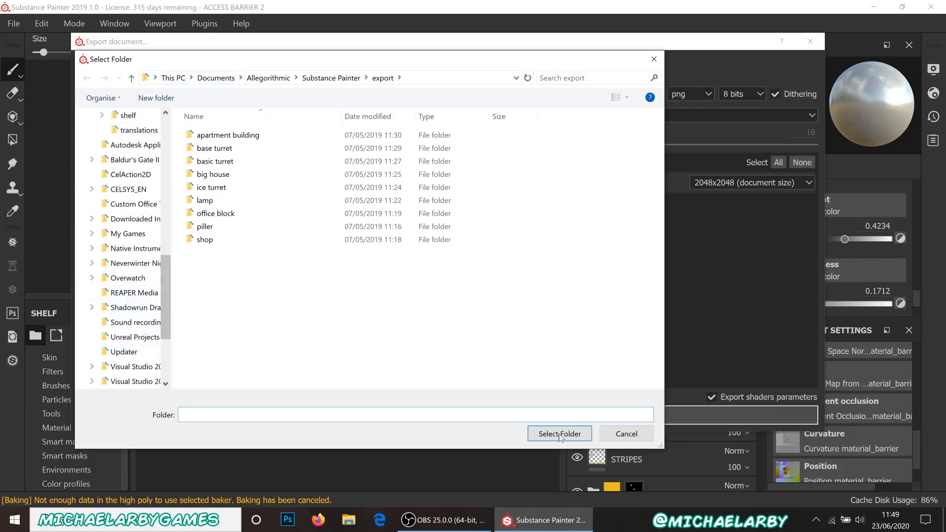
pyautogui.click(610, 438)
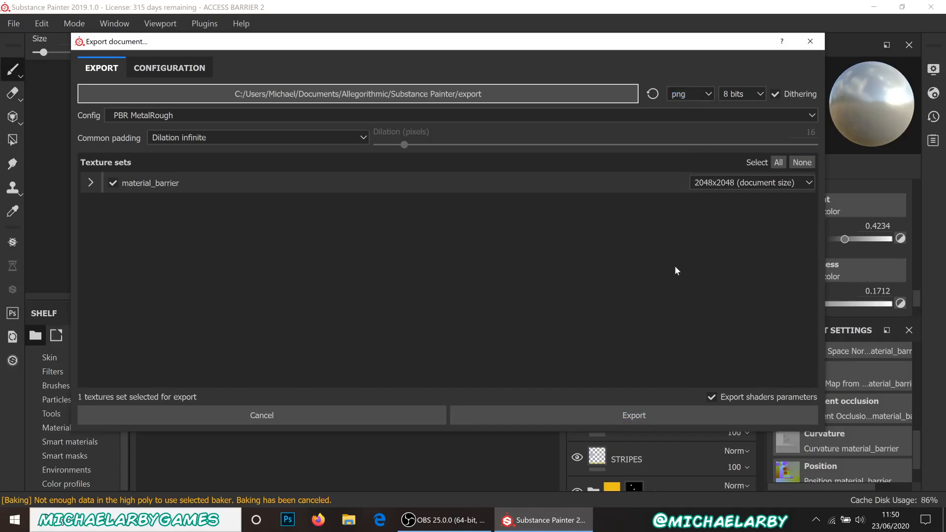
pyautogui.click(809, 42)
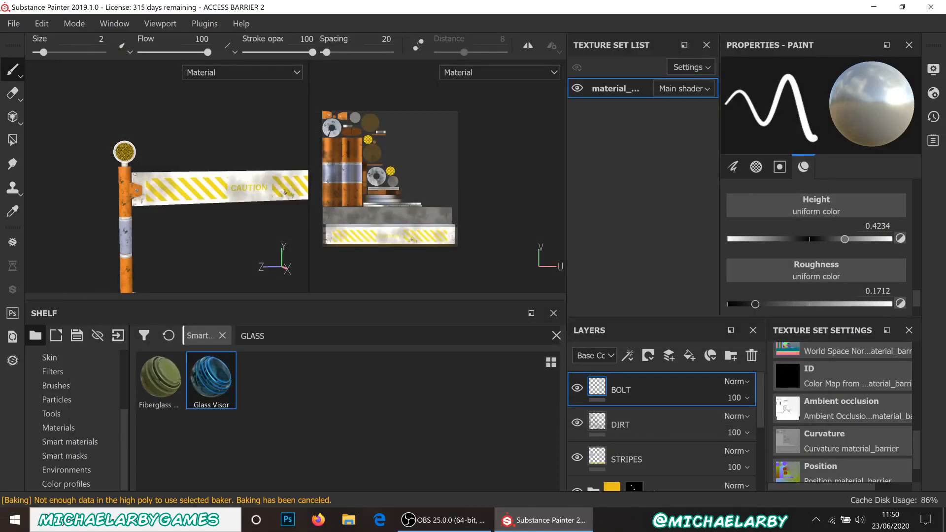
# Inspect the finished barrier from several angles, including both posts, the base, the bracket bolts and the striped board
pyautogui.scroll(5, 137, 213)
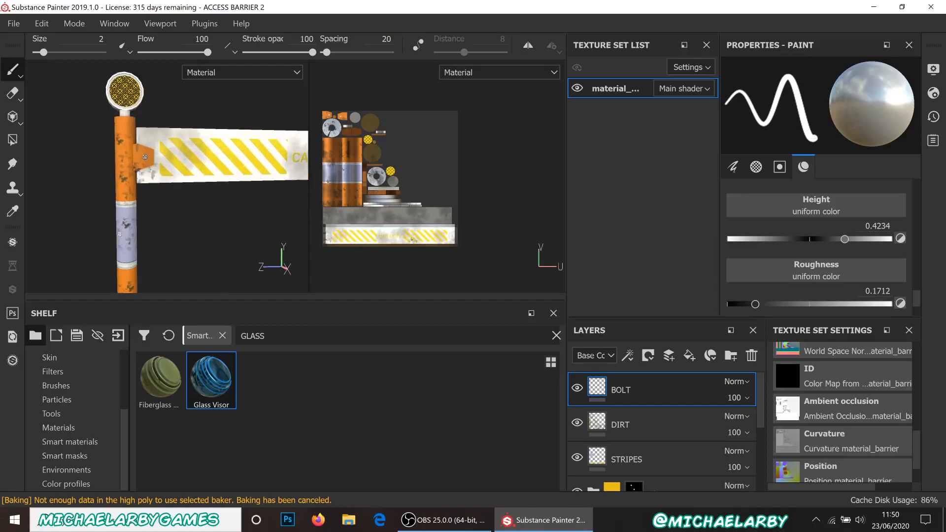
pyautogui.scroll(-1, 137, 212)
pyautogui.keyDown('alt'); pyautogui.moveTo(136, 212); pyautogui.dragTo(163, 205); pyautogui.keyUp('alt')
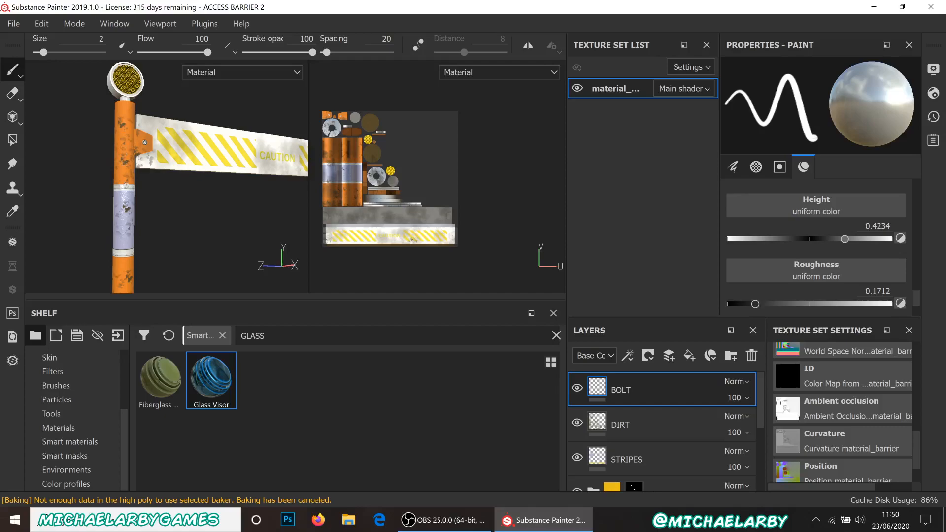
pyautogui.moveTo(144, 143)
pyautogui.keyDown('alt'); pyautogui.mouseDown()
pyautogui.moveTo(139, 169)
pyautogui.moveTo(144, 136)
pyautogui.mouseUp(); pyautogui.keyUp('alt')
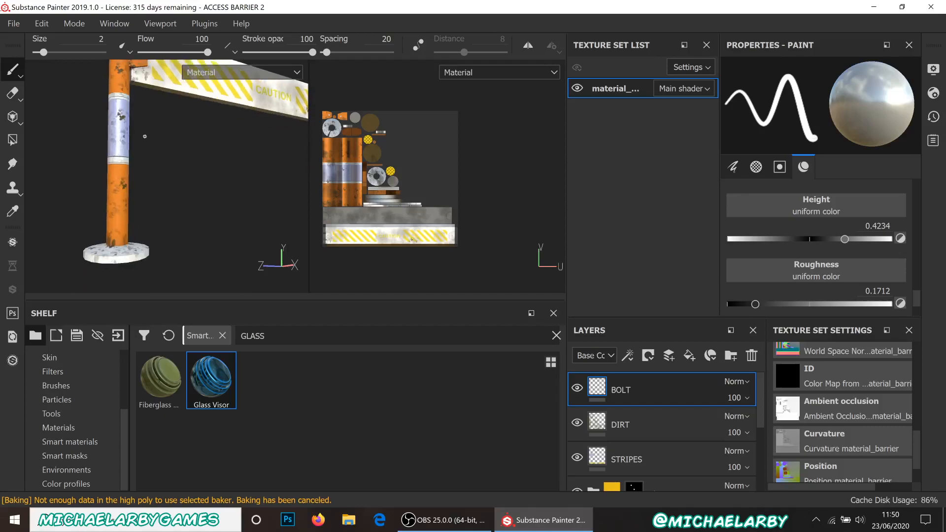
pyautogui.keyDown('alt'); pyautogui.moveTo(104, 235); pyautogui.dragTo(140, 188); pyautogui.keyUp('alt')
pyautogui.keyDown('alt'); pyautogui.moveTo(191, 234); pyautogui.dragTo(189, 208); pyautogui.keyUp('alt')
pyautogui.keyDown('alt'); pyautogui.moveTo(188, 208); pyautogui.dragTo(137, 196, button='middle'); pyautogui.keyUp('alt')
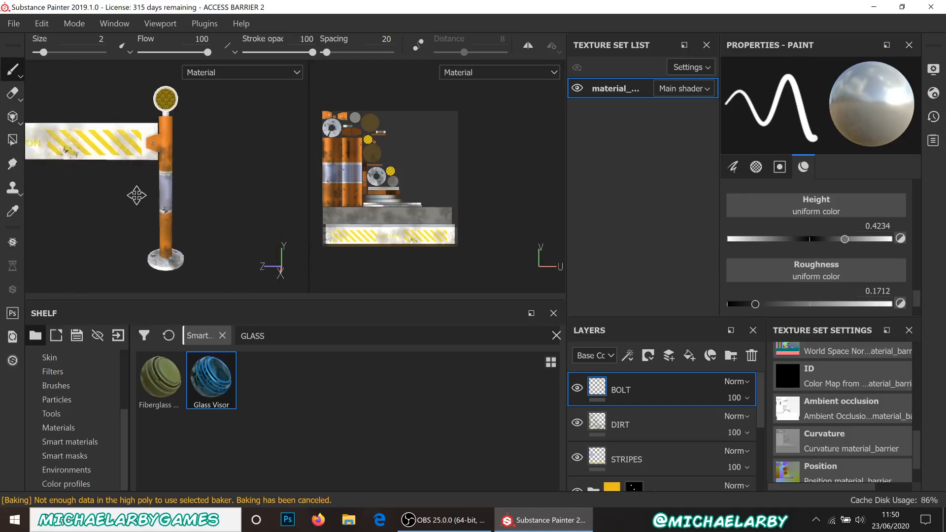
pyautogui.keyDown('alt'); pyautogui.moveTo(137, 195); pyautogui.dragTo(149, 194, button='right'); pyautogui.keyUp('alt')
pyautogui.keyDown('alt'); pyautogui.moveTo(178, 191); pyautogui.dragTo(212, 178); pyautogui.keyUp('alt')
pyautogui.keyDown('alt'); pyautogui.moveTo(228, 183); pyautogui.dragTo(232, 186); pyautogui.keyUp('alt')
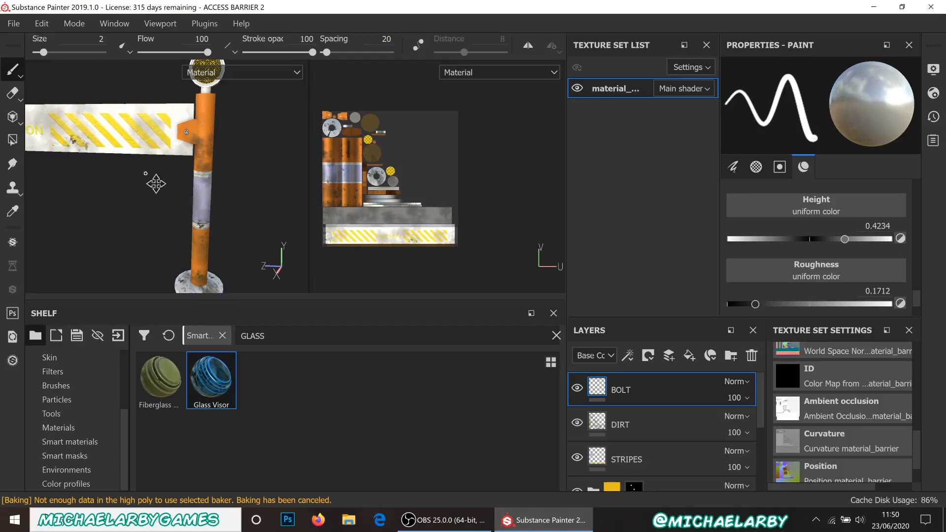
pyautogui.keyDown('alt'); pyautogui.moveTo(157, 183); pyautogui.dragTo(217, 170); pyautogui.keyUp('alt')
pyautogui.scroll(8, 198, 164)
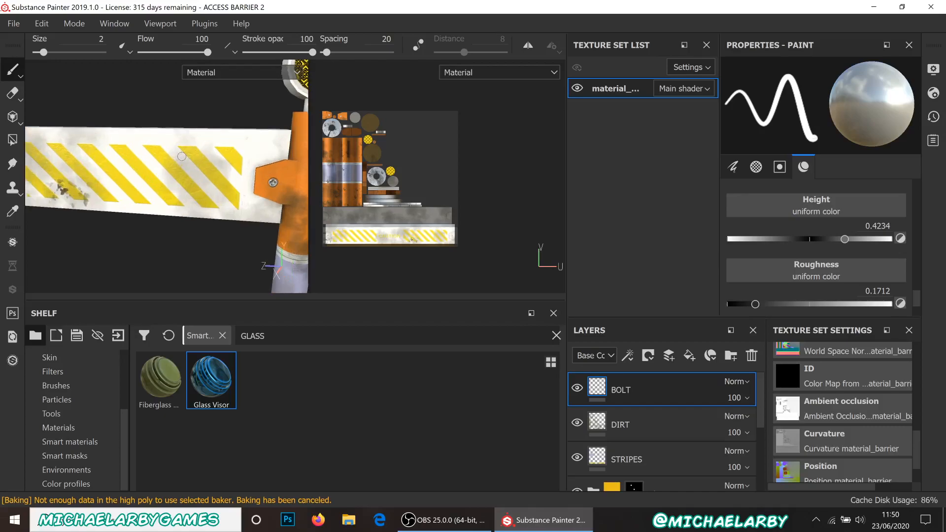
pyautogui.scroll(-8, 201, 173)
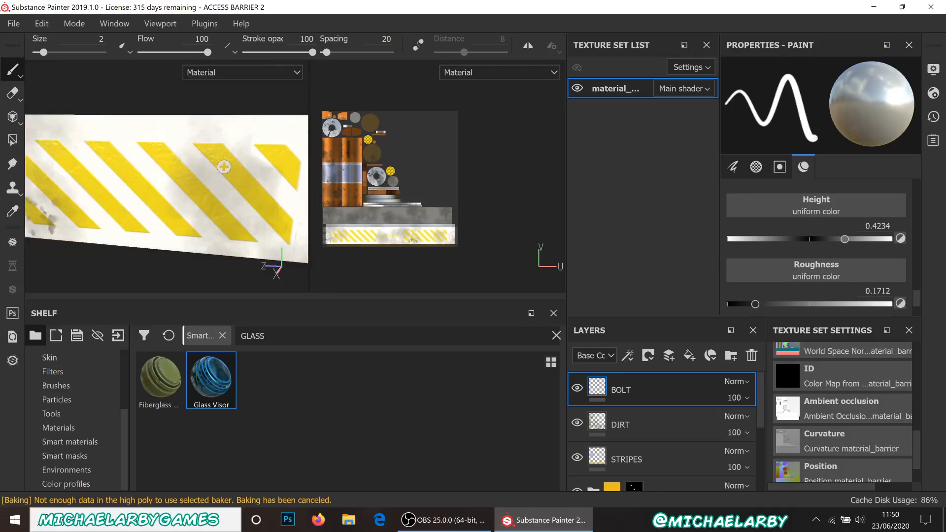
pyautogui.keyDown('alt'); pyautogui.moveTo(196, 165); pyautogui.dragTo(221, 166); pyautogui.keyUp('alt')
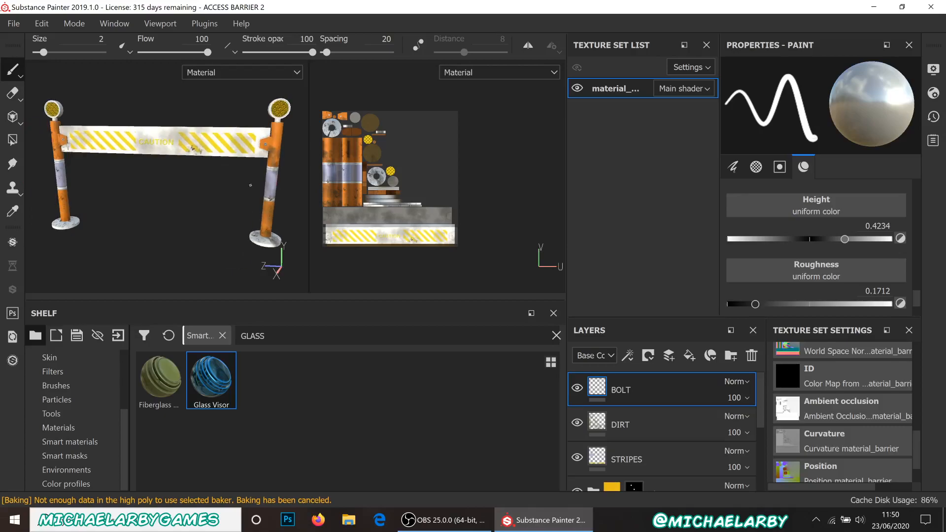
pyautogui.click(451, 522)
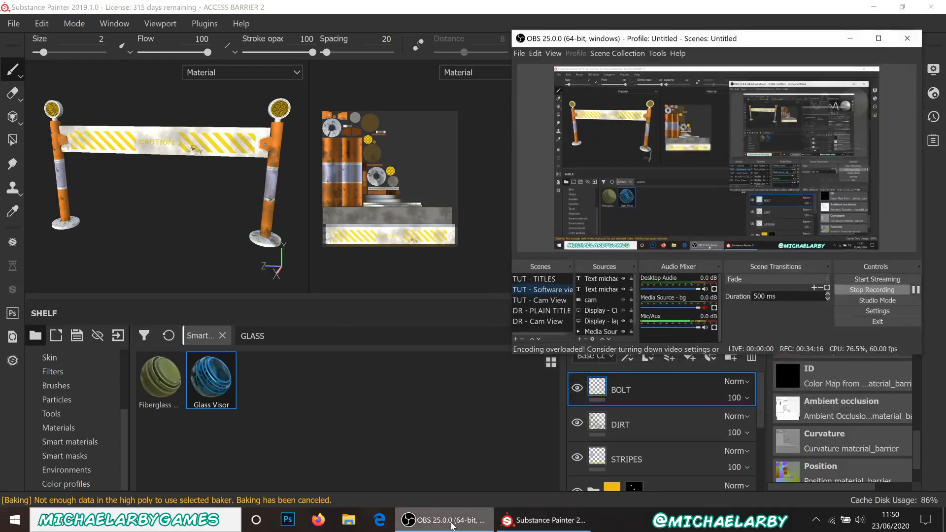